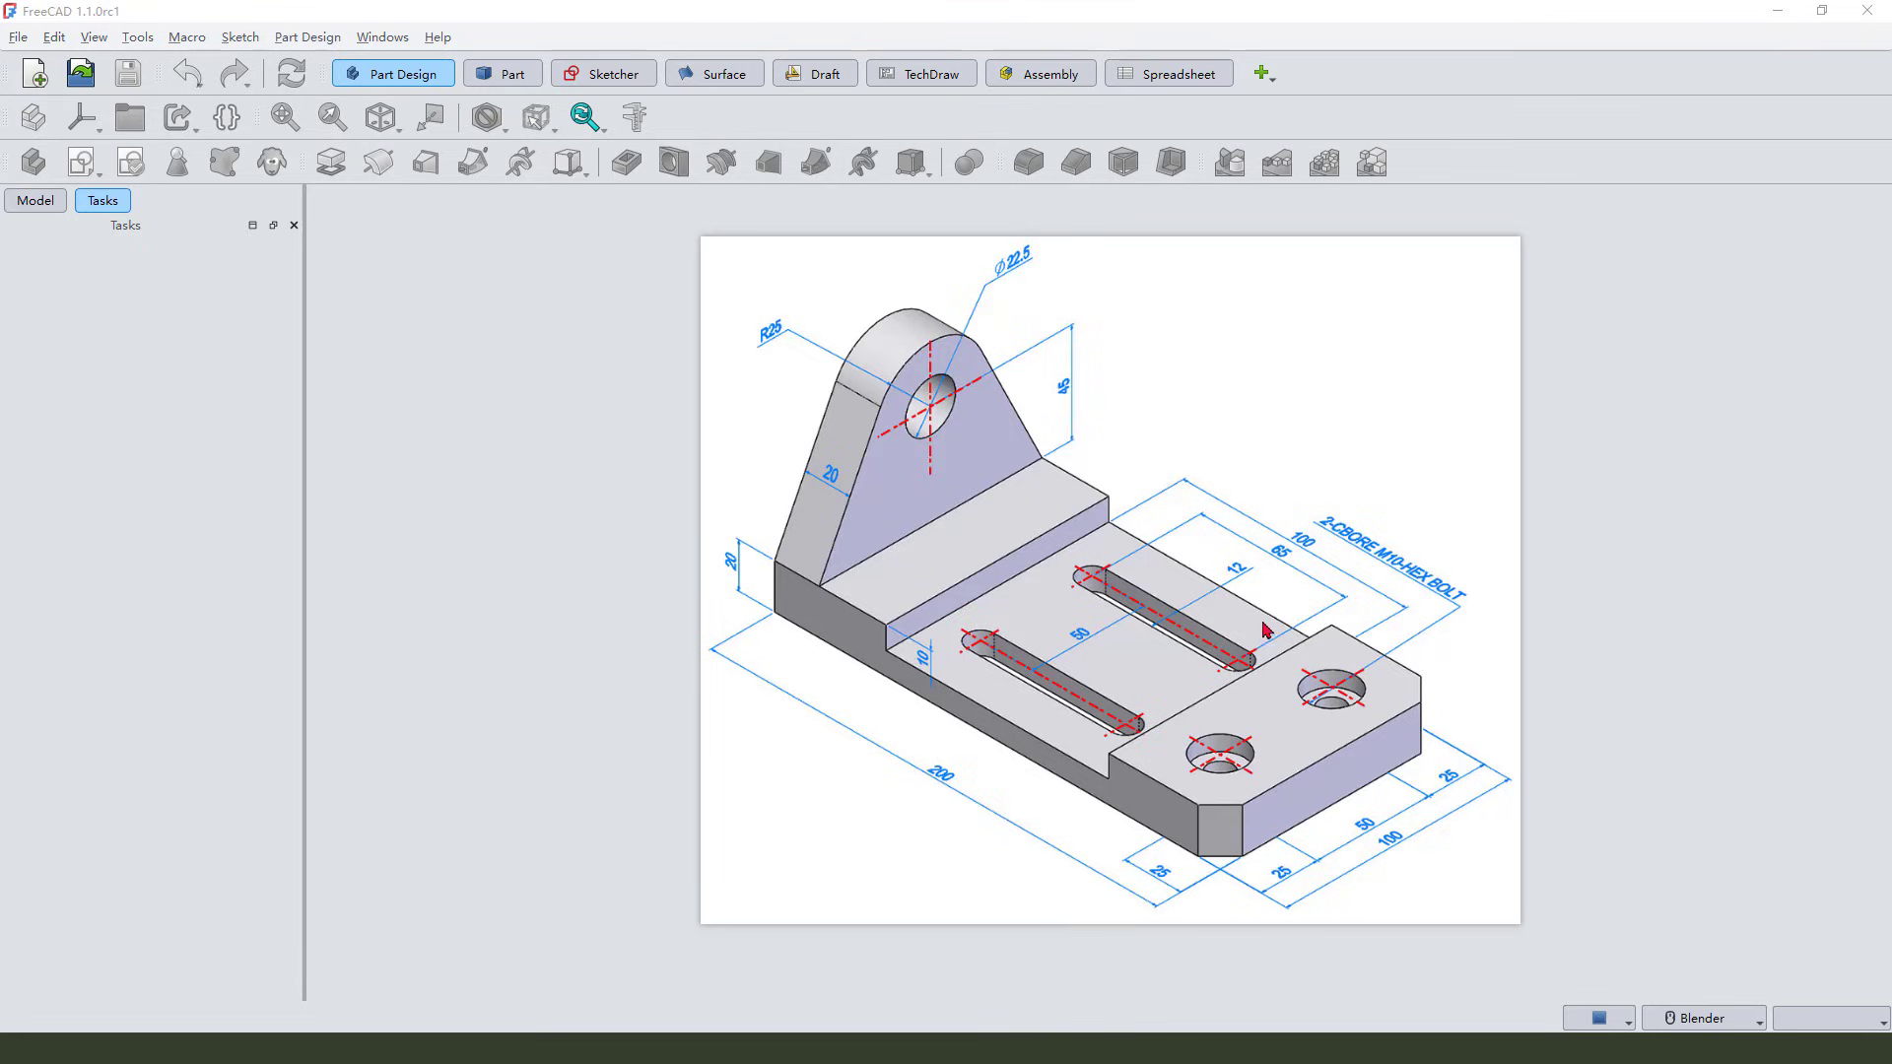
{"action": "mouse_move", "coordinate": [877, 282]}
{"action": "left_mouse_down"}
{"action": "mouse_move", "coordinate": [1385, 465]}
{"action": "mouse_move", "coordinate": [872, 737]}
{"action": "mouse_move", "coordinate": [836, 337]}
{"action": "mouse_move", "coordinate": [422, 274]}
{"action": "left_mouse_up"}
{"action": "left_click_drag", "start_coordinate": [59, 31], "coordinate": [127, 26]}
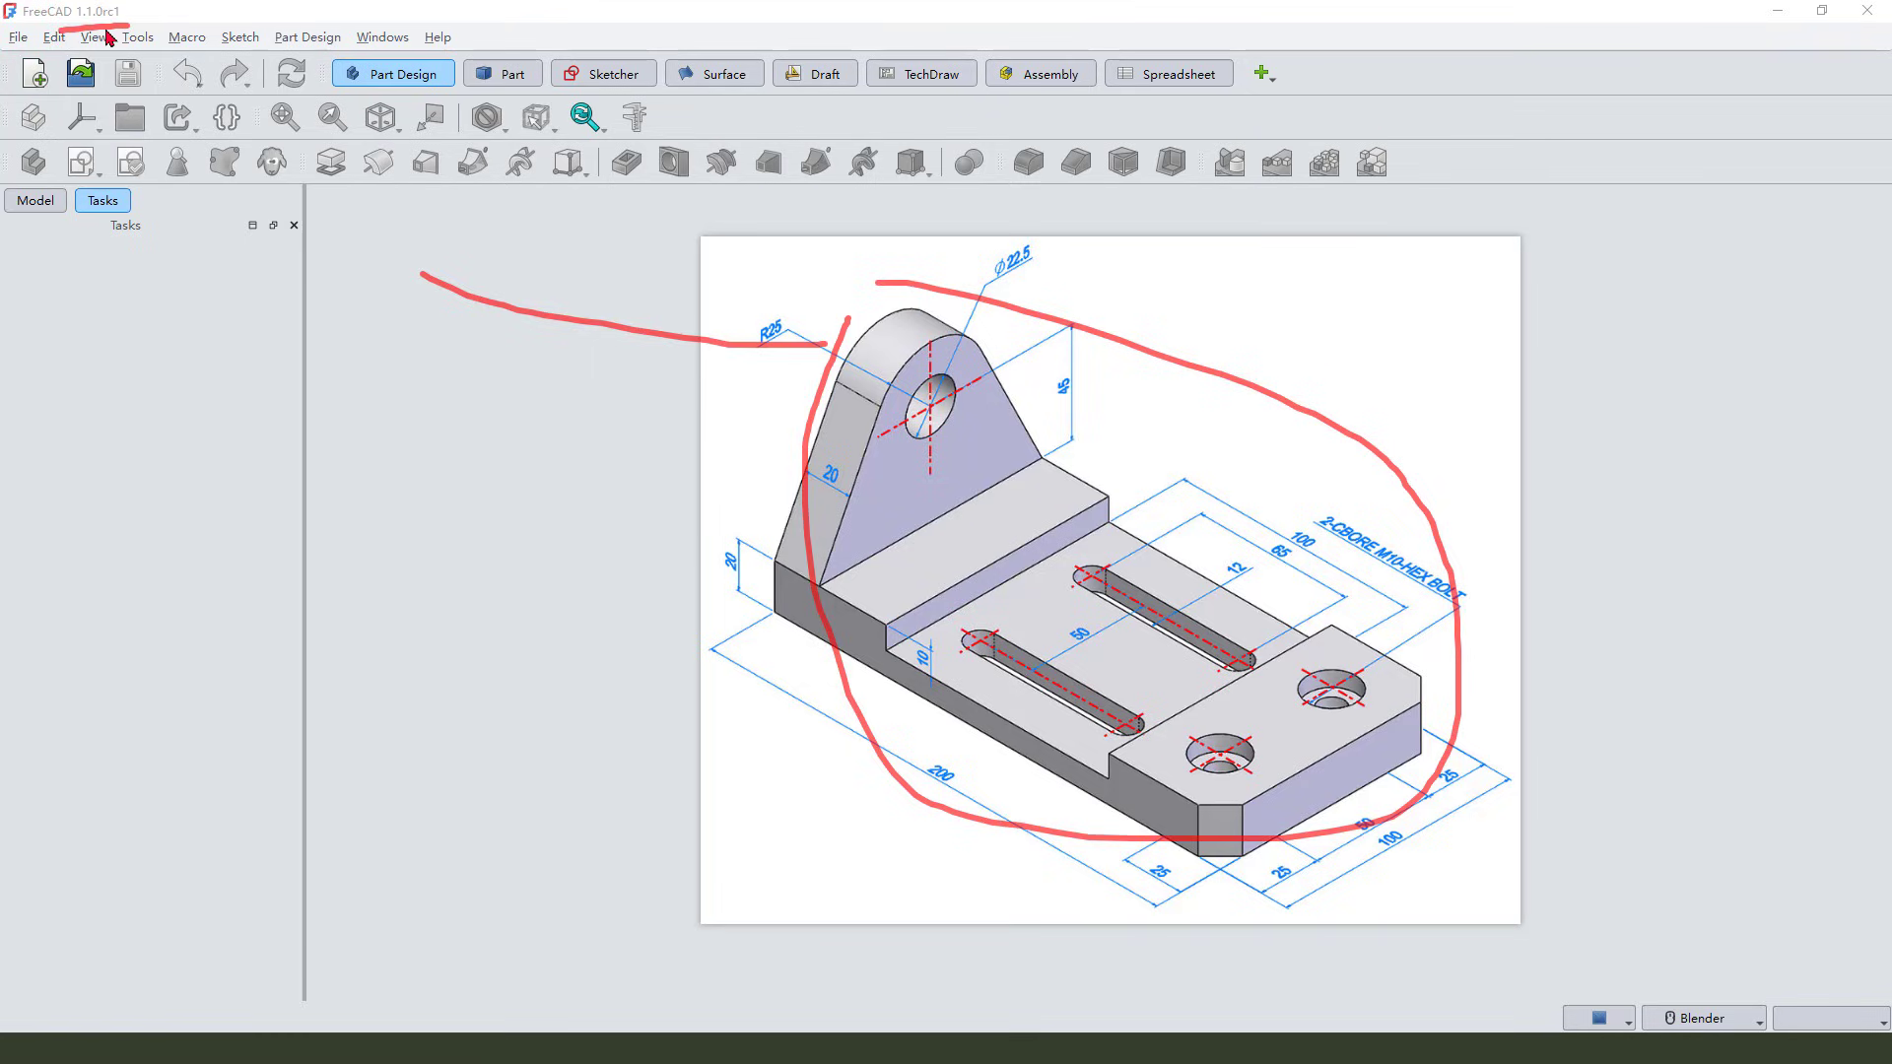
{"action": "right_click", "coordinate": [328, 142]}
{"action": "left_click", "coordinate": [1266, 667]}
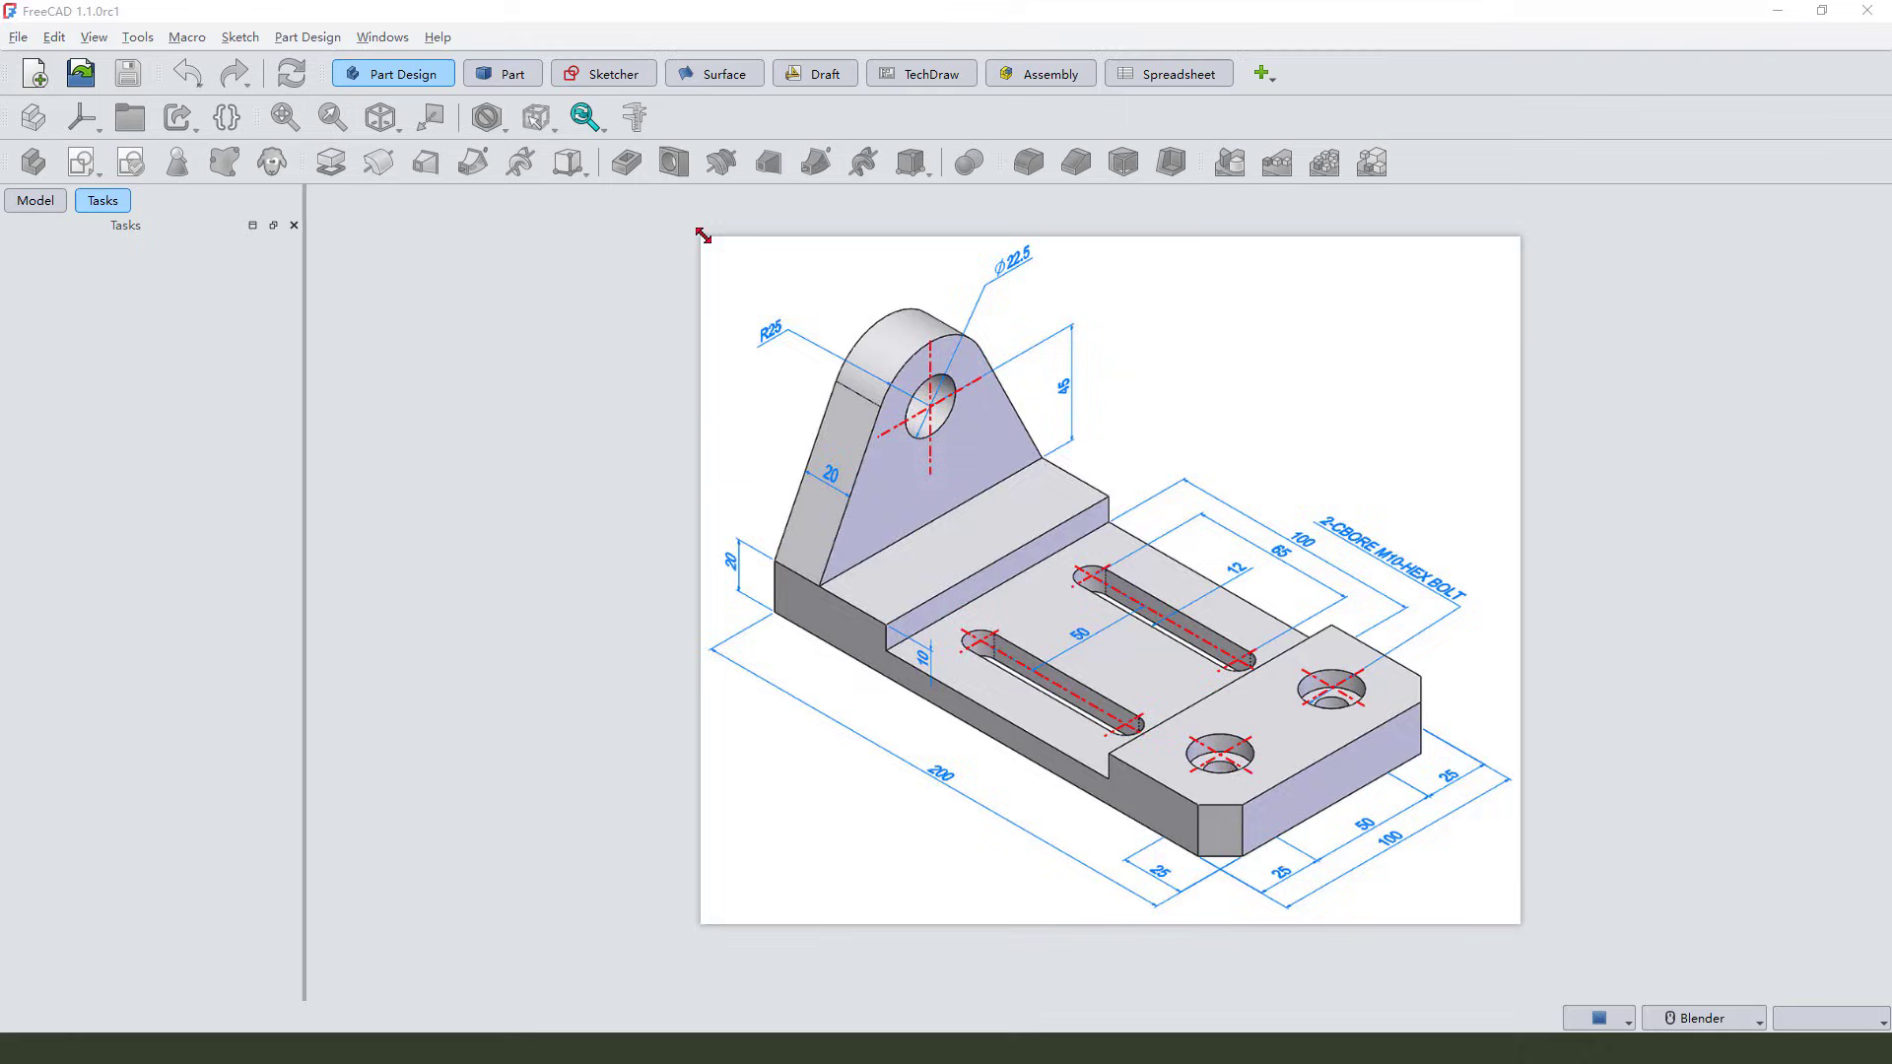
Step: Shrink the reference drawing of the bracket and move it clear of the modelling area
{"action": "left_click_drag", "start_coordinate": [703, 235], "coordinate": [778, 309]}
{"action": "left_click_drag", "start_coordinate": [1133, 530], "coordinate": [1509, 637]}
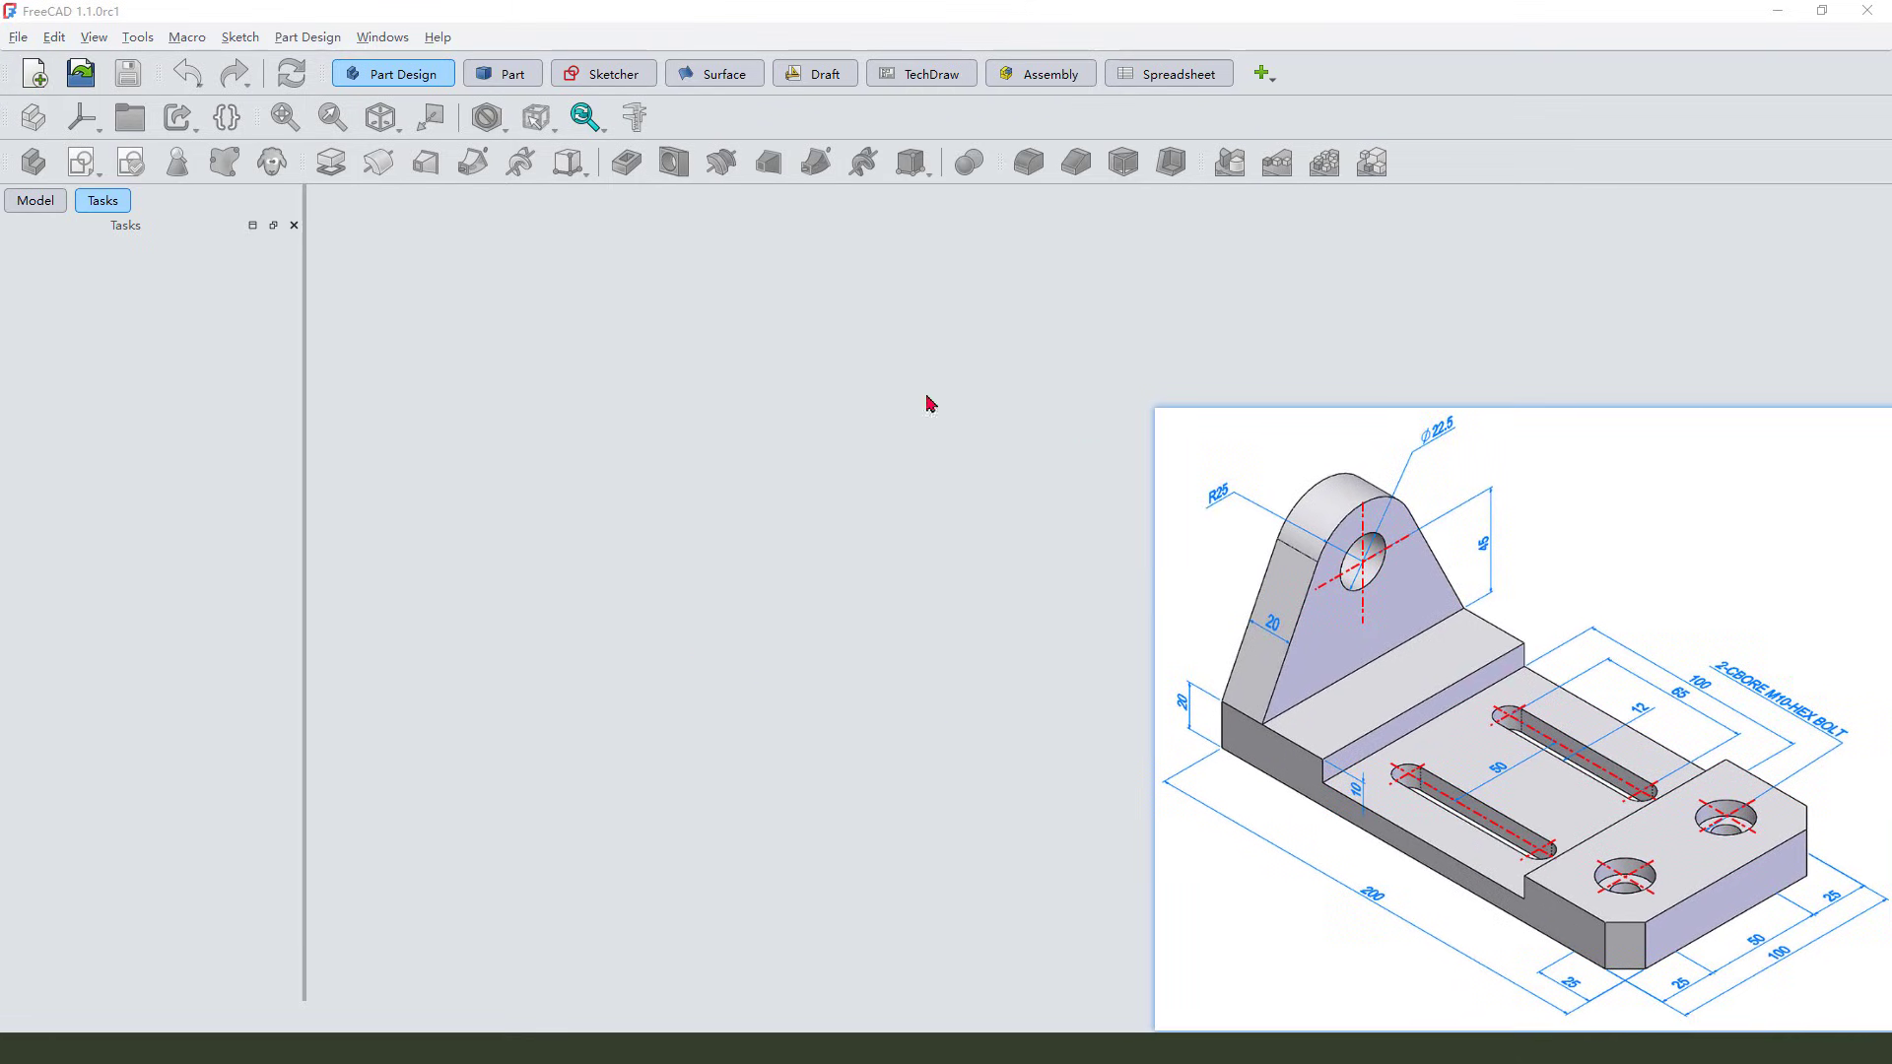
Step: Create a new document with a body and start a sketch on the YZ plane
{"action": "left_click", "coordinate": [34, 74]}
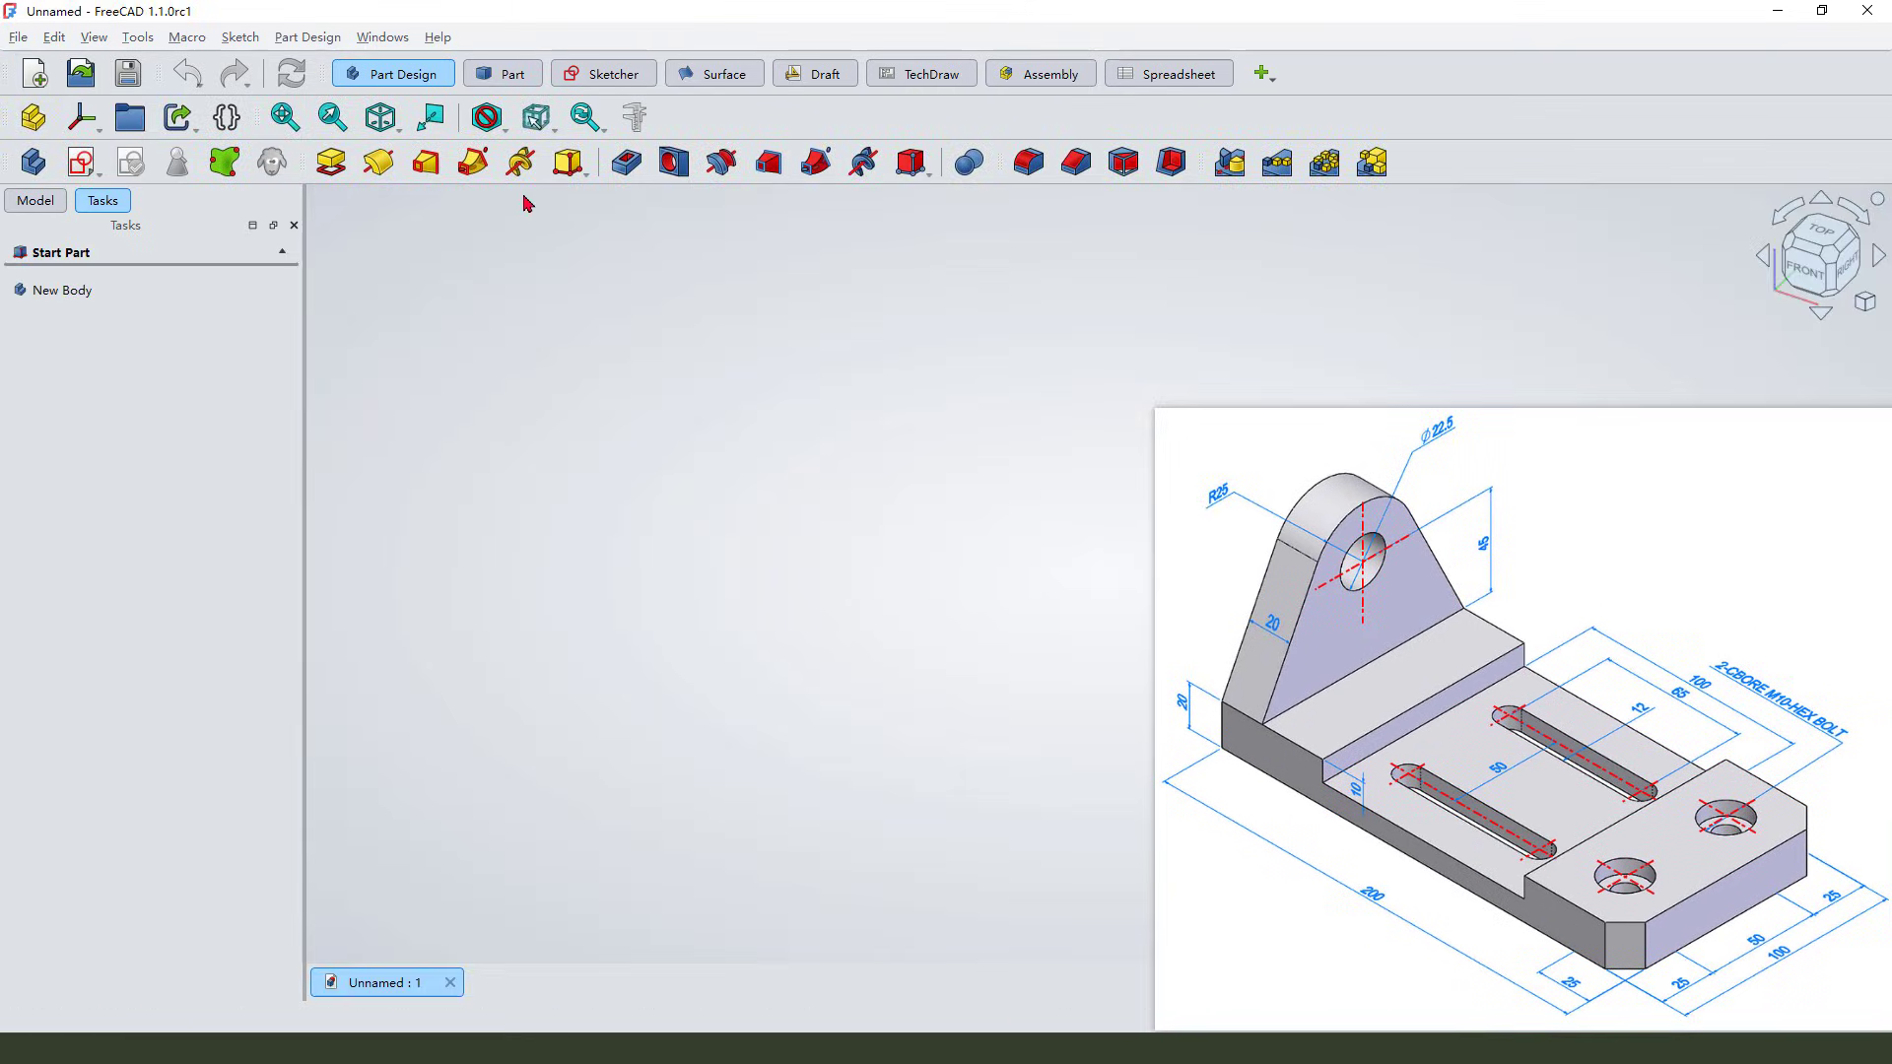
{"action": "left_click", "coordinate": [35, 170]}
{"action": "left_click", "coordinate": [81, 165]}
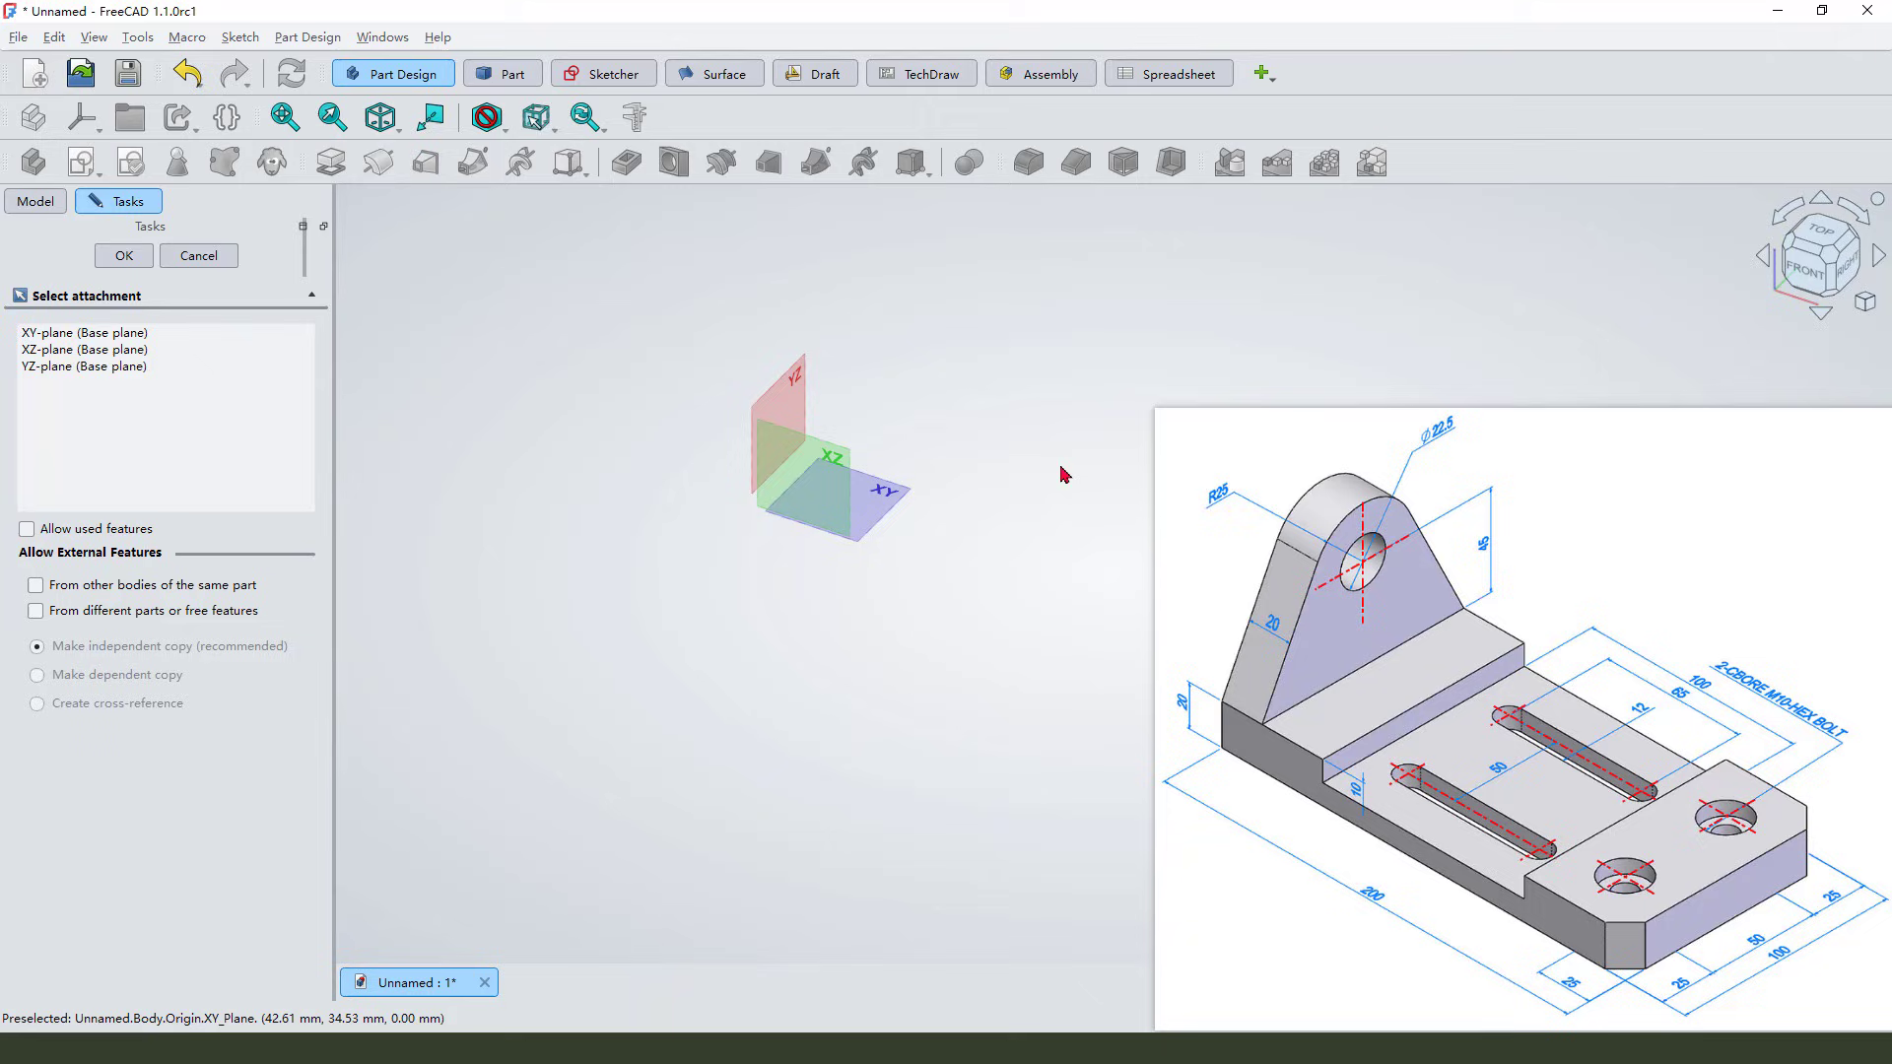
{"action": "left_click_drag", "start_coordinate": [760, 341], "coordinate": [807, 371]}
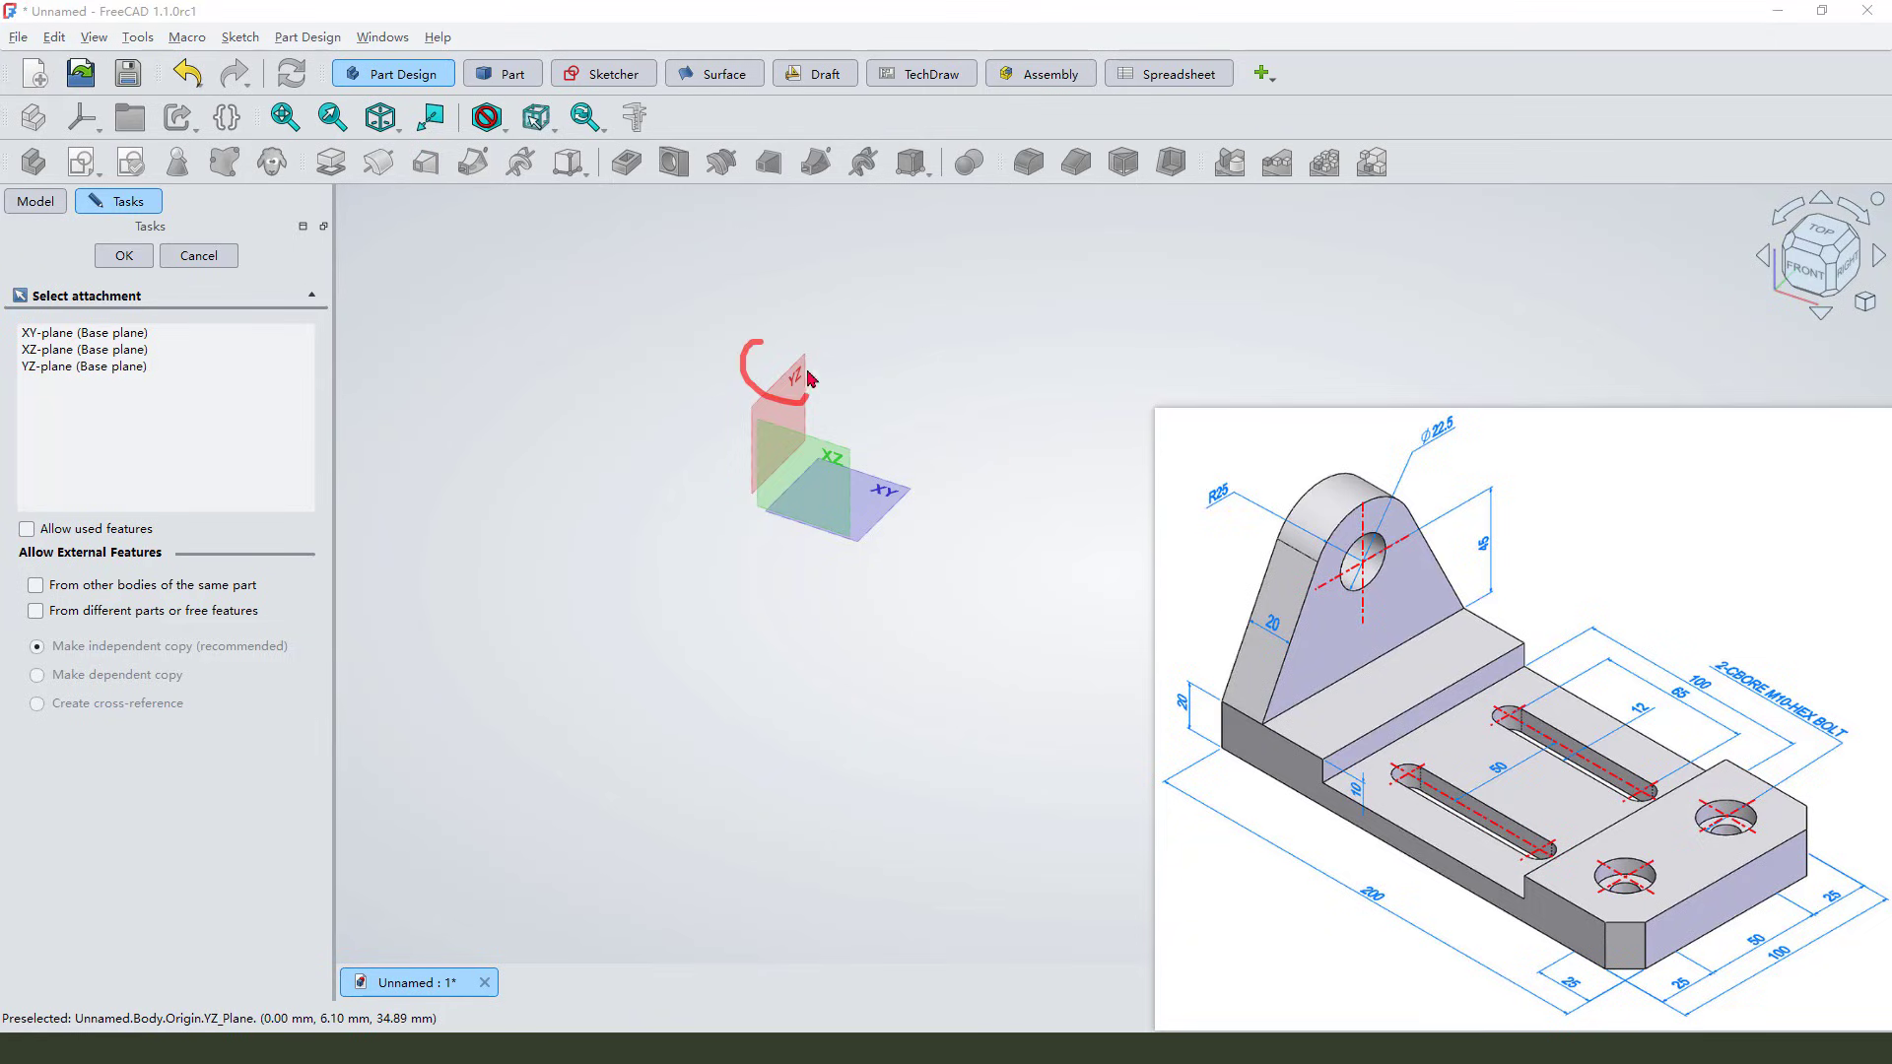
{"action": "left_click", "coordinate": [798, 389]}
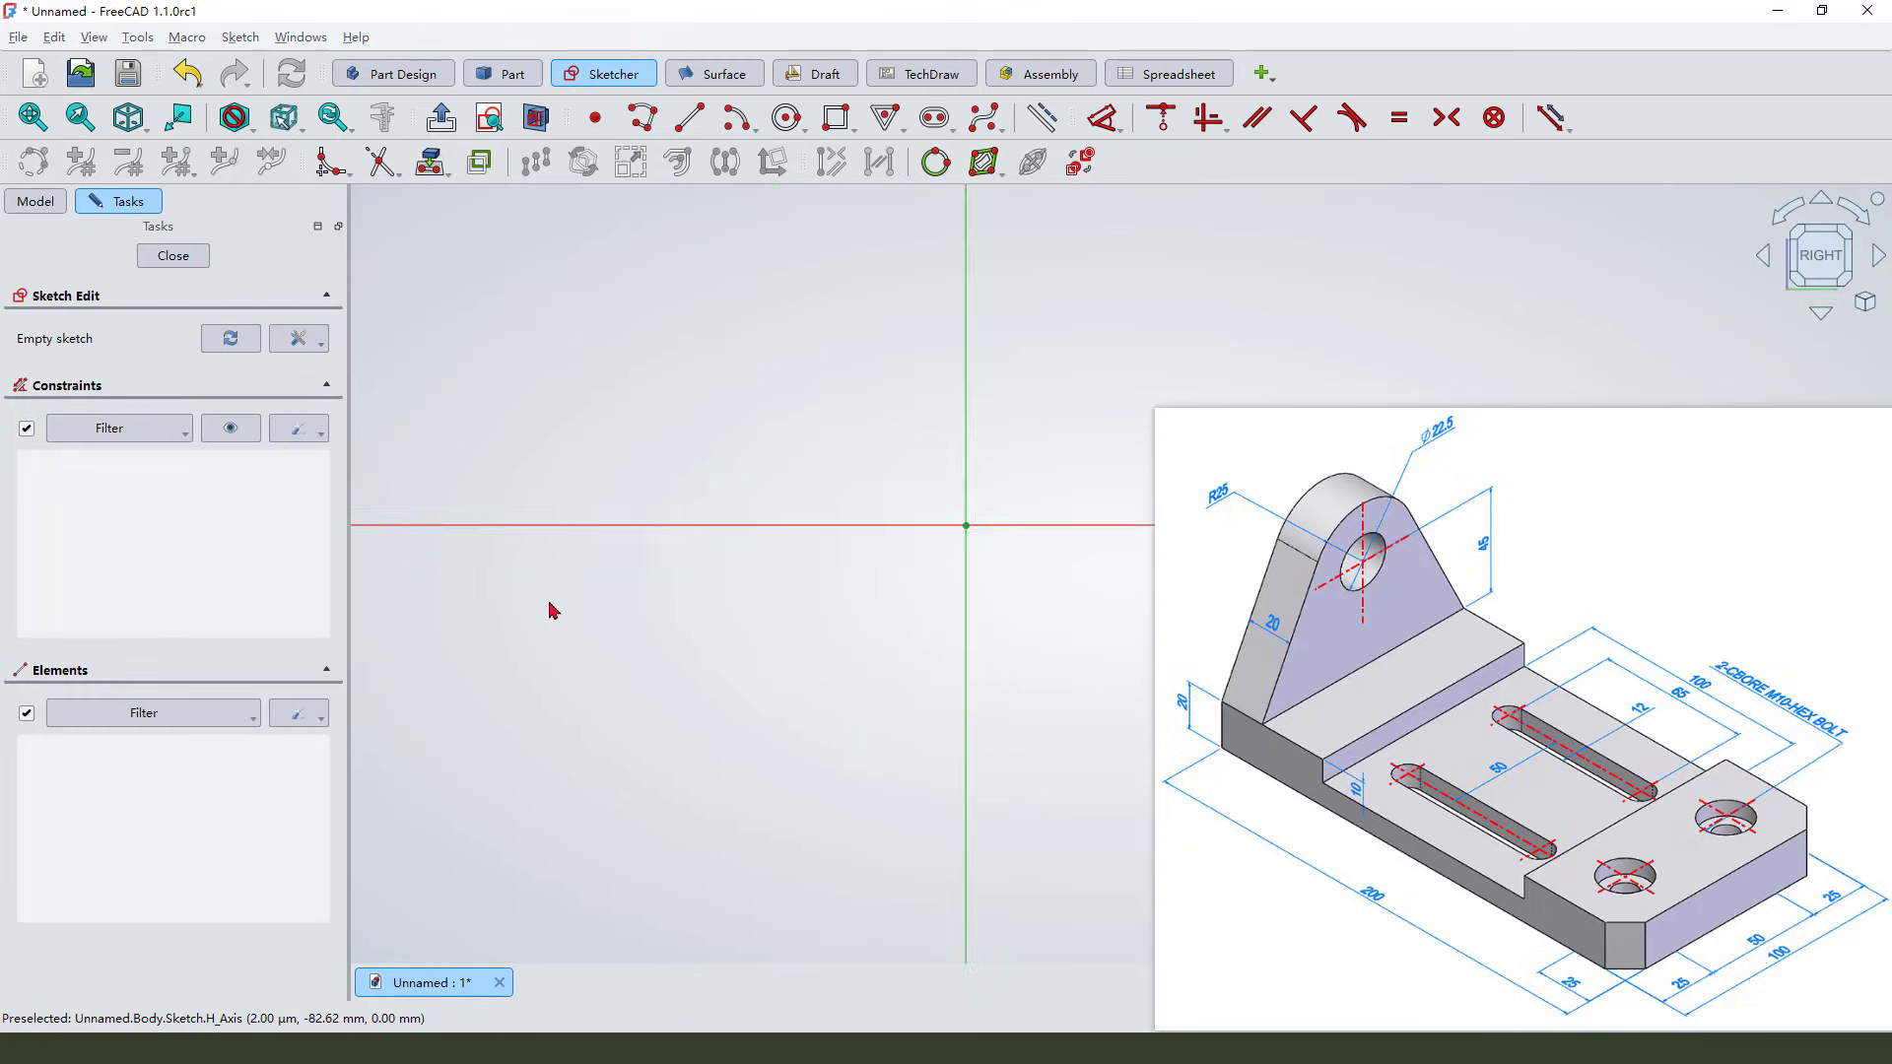
{"action": "mouse_move", "coordinate": [1220, 702]}
{"action": "left_mouse_down"}
{"action": "mouse_move", "coordinate": [1271, 532]}
{"action": "mouse_move", "coordinate": [1392, 502]}
{"action": "mouse_move", "coordinate": [1458, 621]}
{"action": "mouse_move", "coordinate": [1219, 771]}
{"action": "left_mouse_up"}
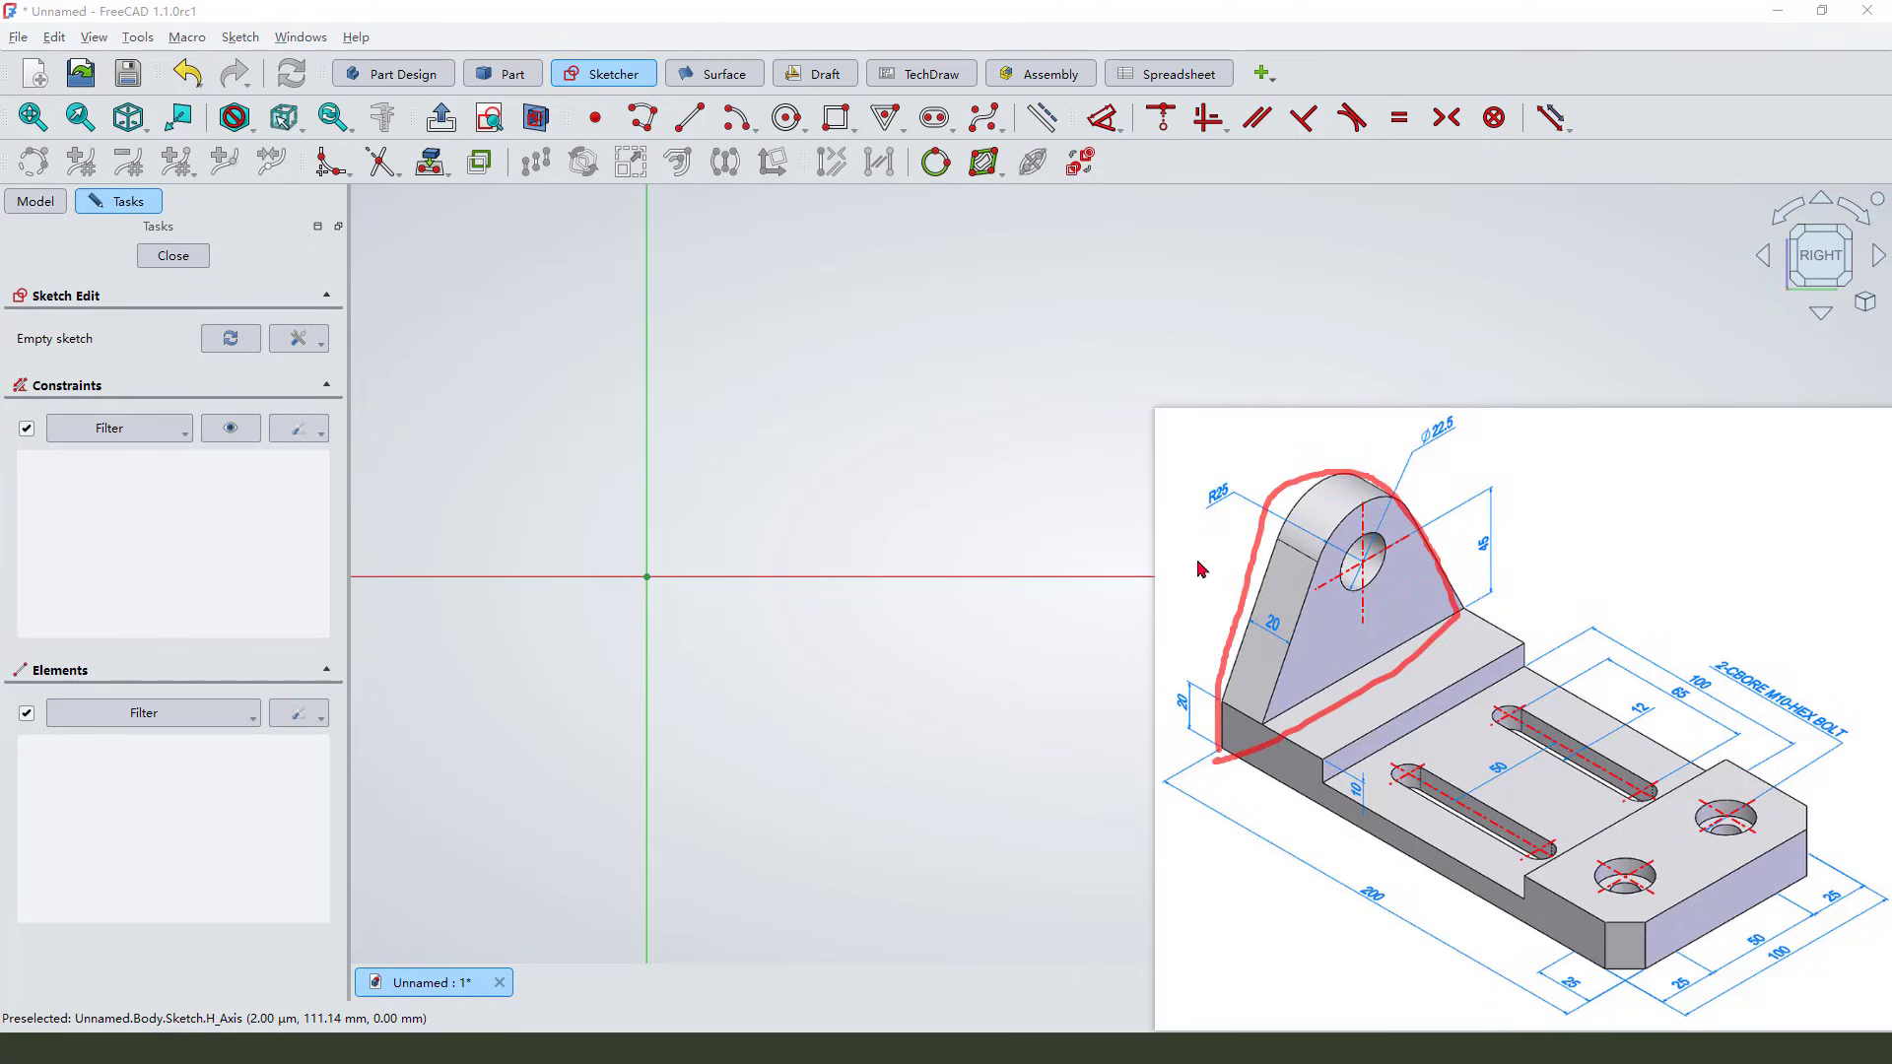
{"action": "key", "text": "Escape"}
{"action": "scroll", "coordinate": [956, 414], "scroll_direction": "down", "scroll_amount": 3}
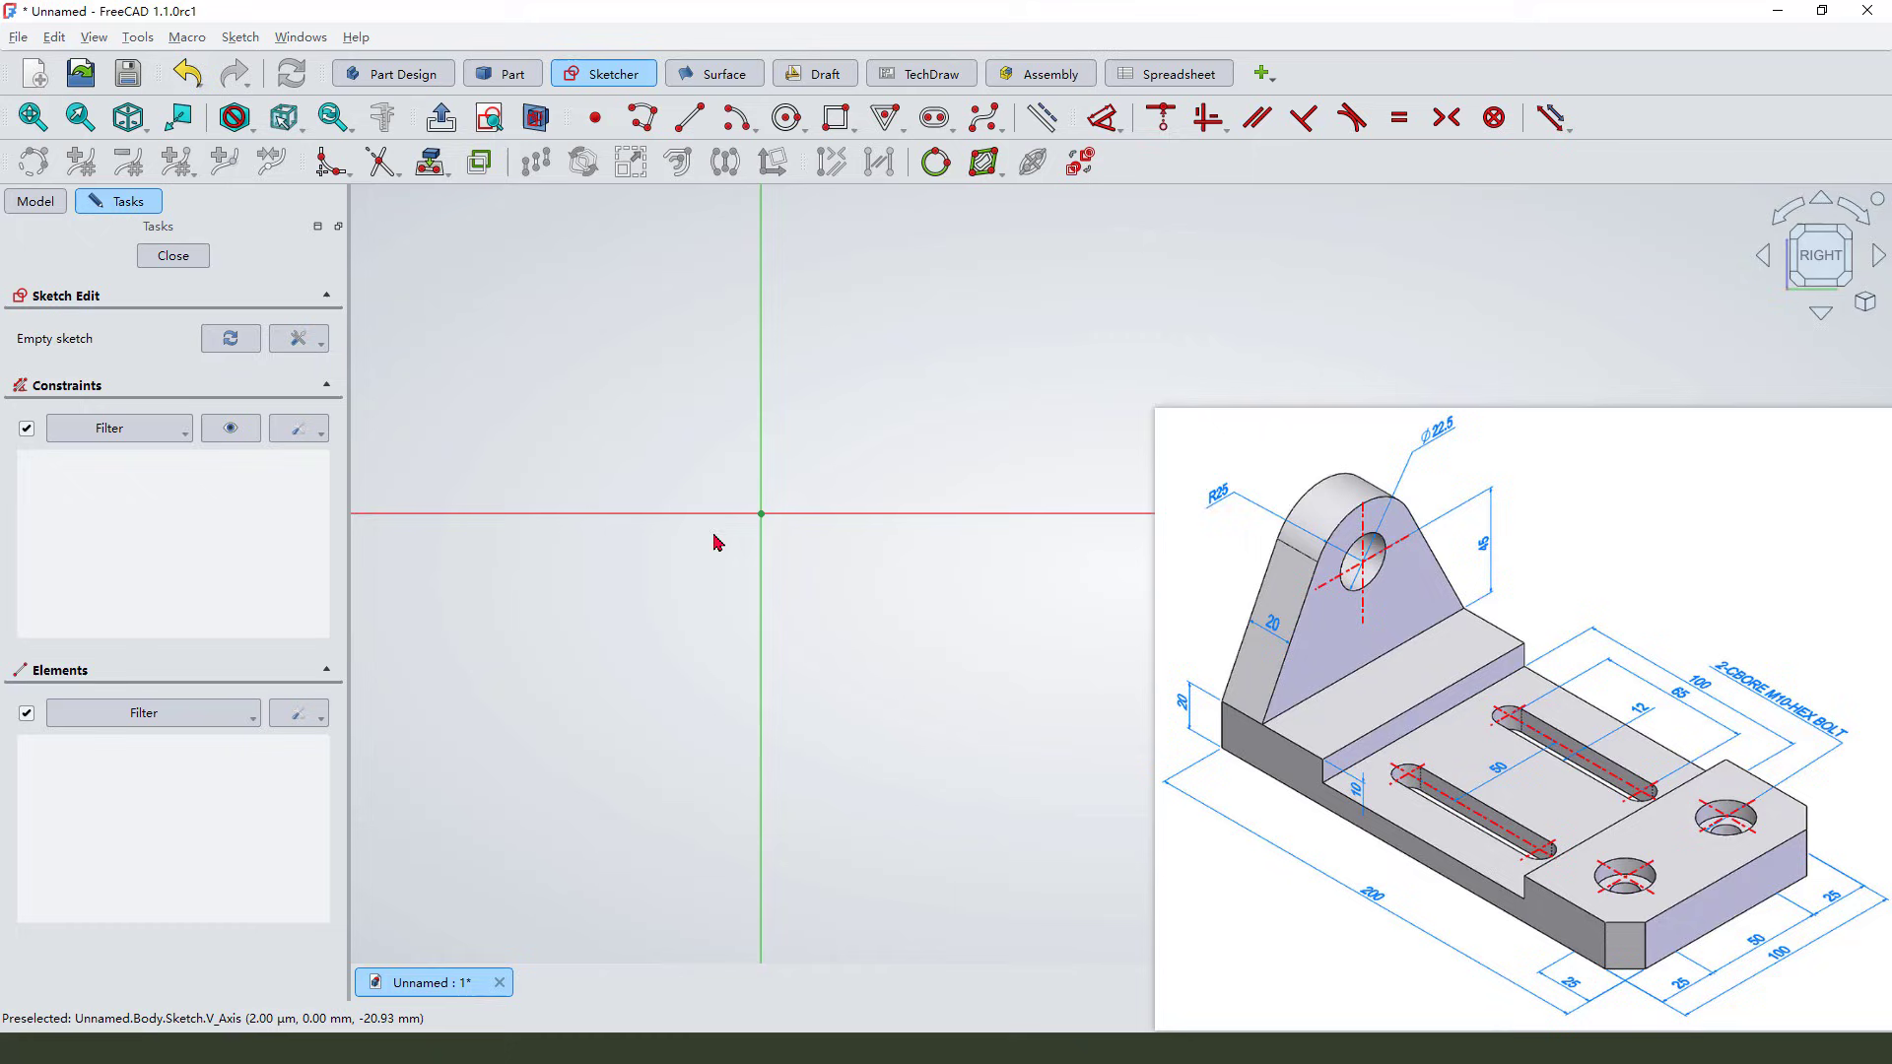
Step: Sketch a slot along the vertical axis, spanning the origin, with its arc centres about 320 mm apart
{"action": "left_click", "coordinate": [934, 117]}
{"action": "scroll", "coordinate": [771, 373], "scroll_direction": "down", "scroll_amount": 2}
{"action": "scroll", "coordinate": [796, 465], "scroll_direction": "up", "scroll_amount": 2}
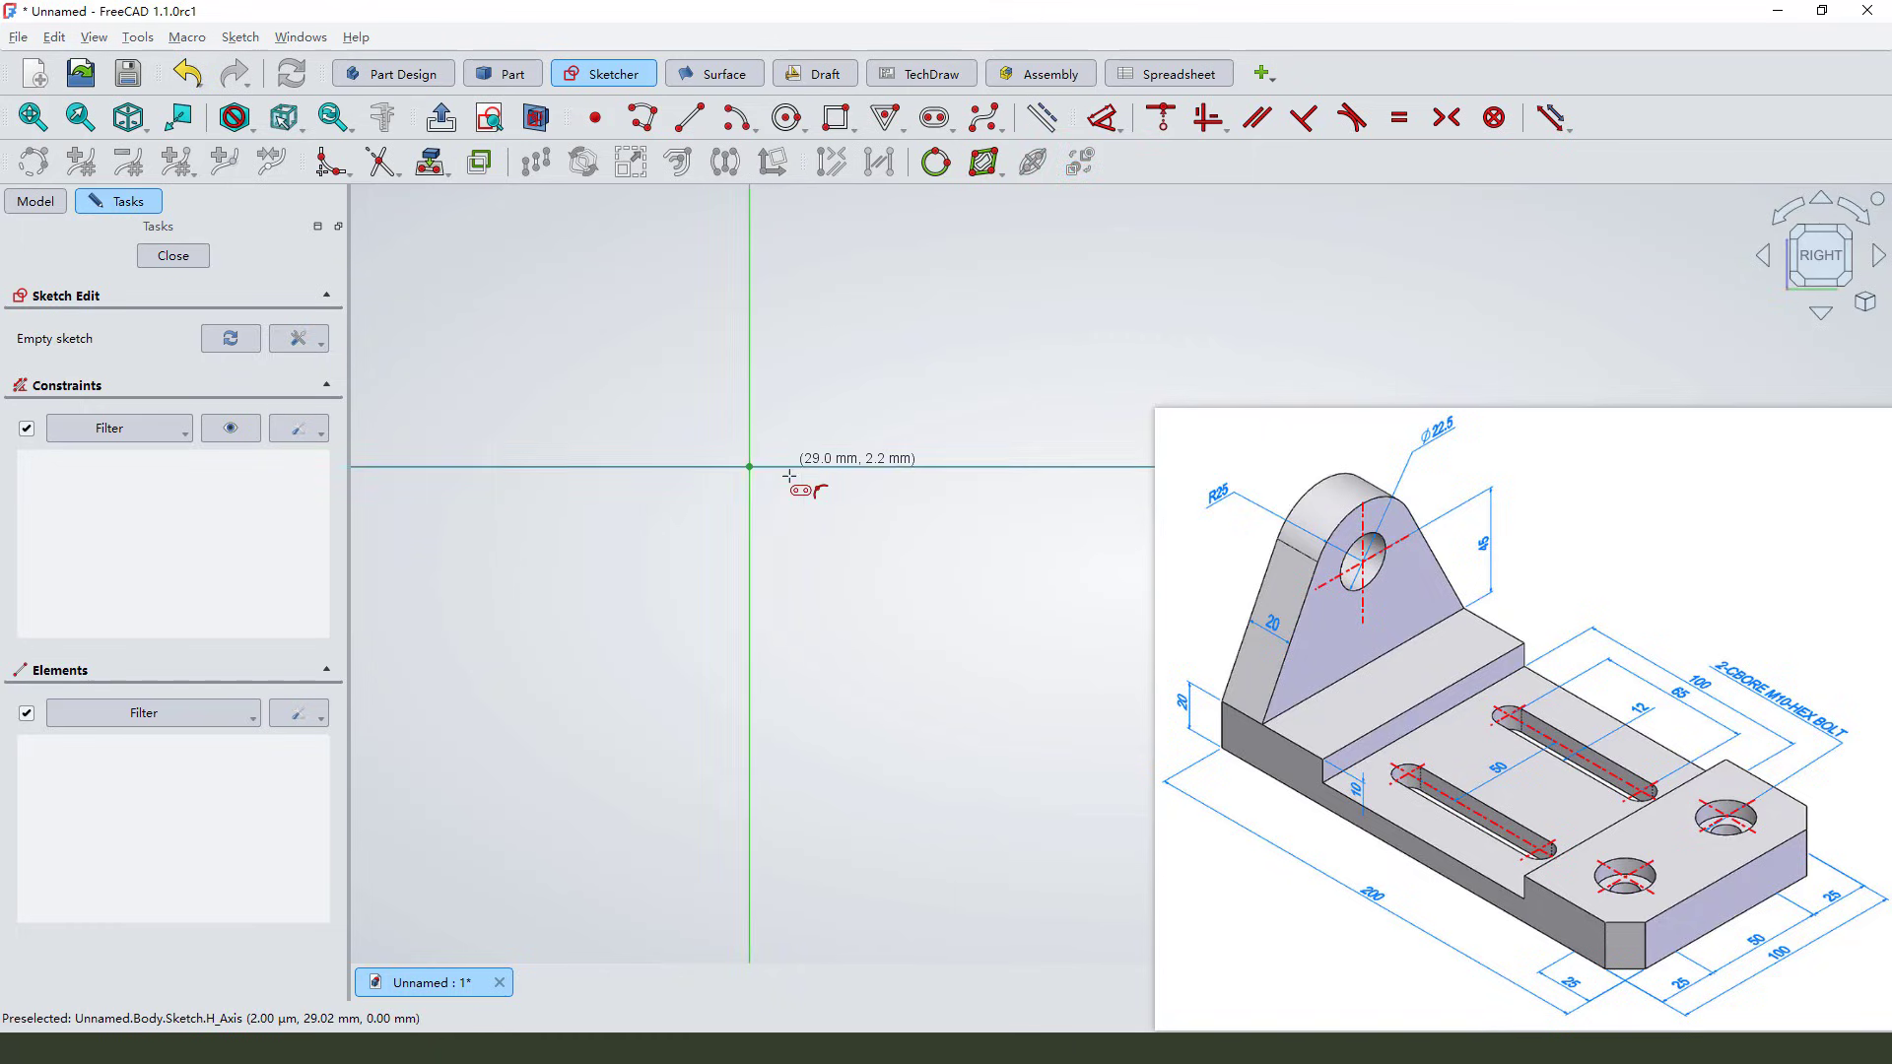
{"action": "scroll", "coordinate": [736, 574], "scroll_direction": "down", "scroll_amount": 2}
{"action": "left_click", "coordinate": [743, 250]}
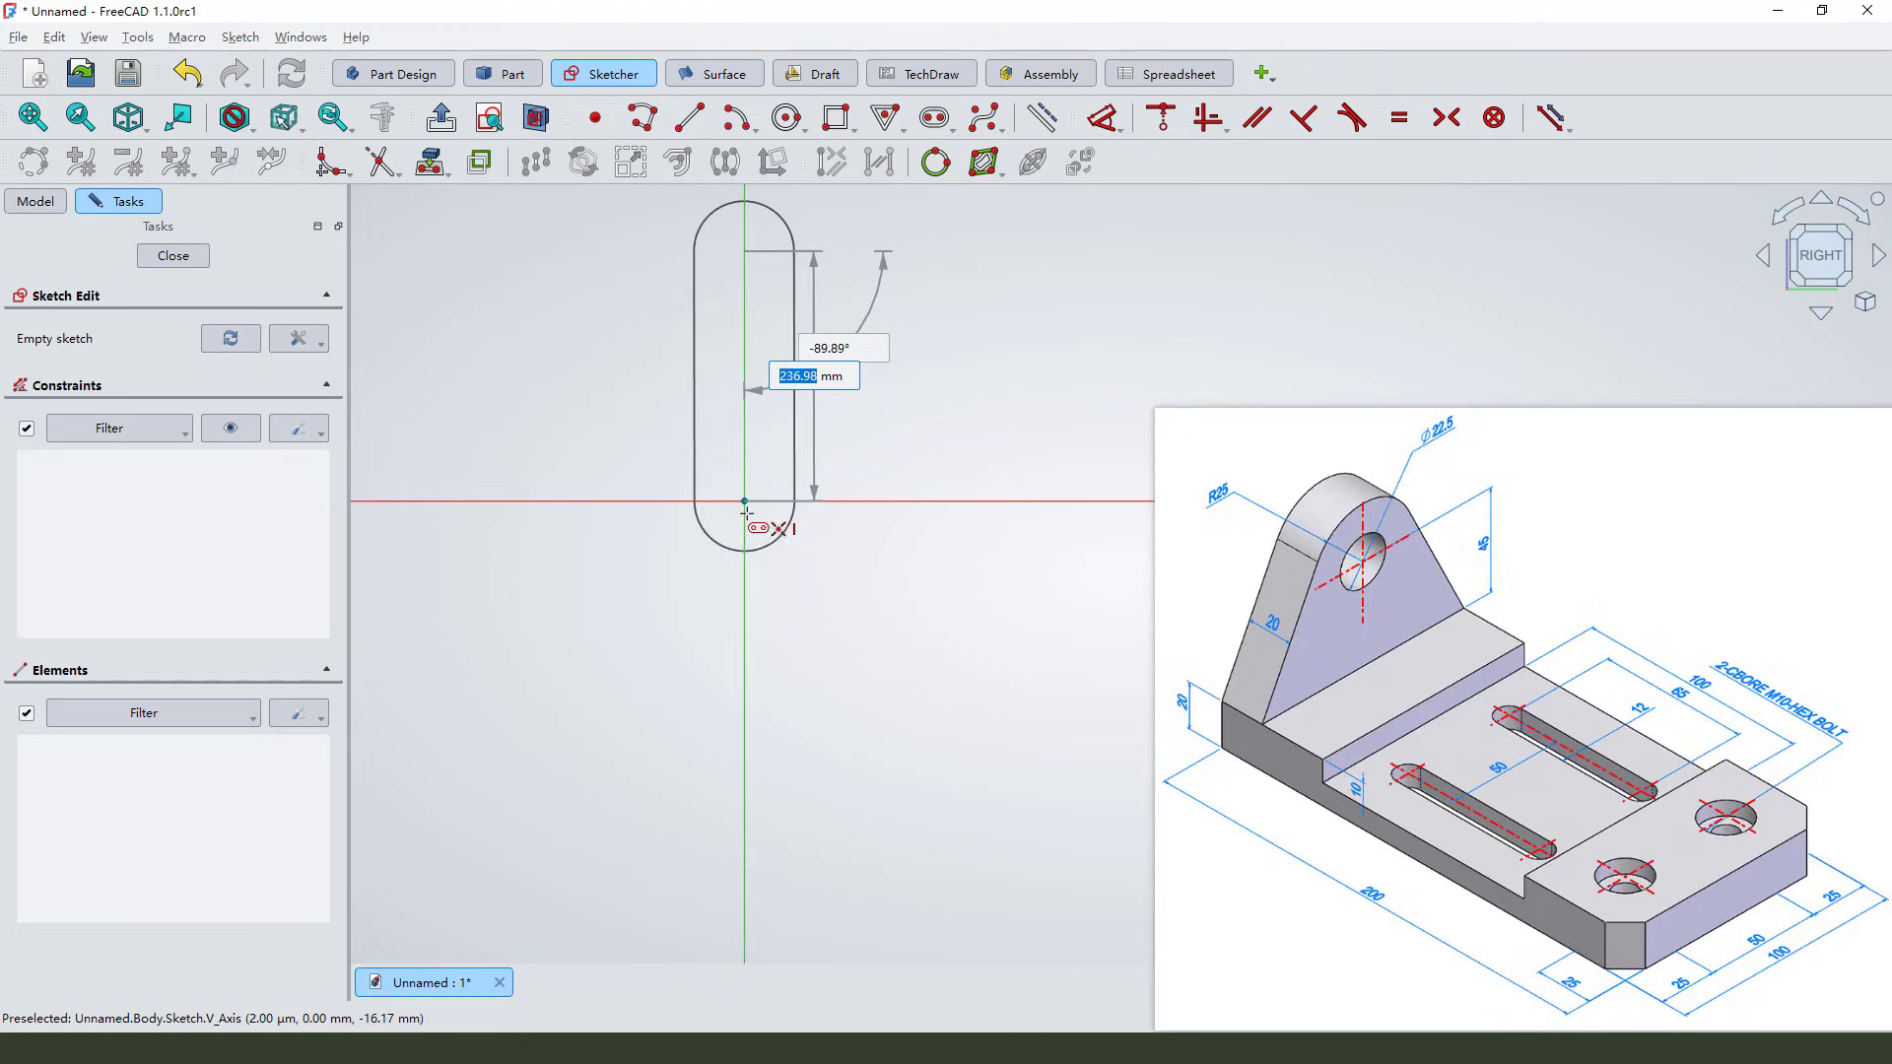
{"action": "left_click", "coordinate": [747, 591]}
{"action": "left_click", "coordinate": [744, 670]}
{"action": "scroll", "coordinate": [734, 676], "scroll_direction": "down", "scroll_amount": 3}
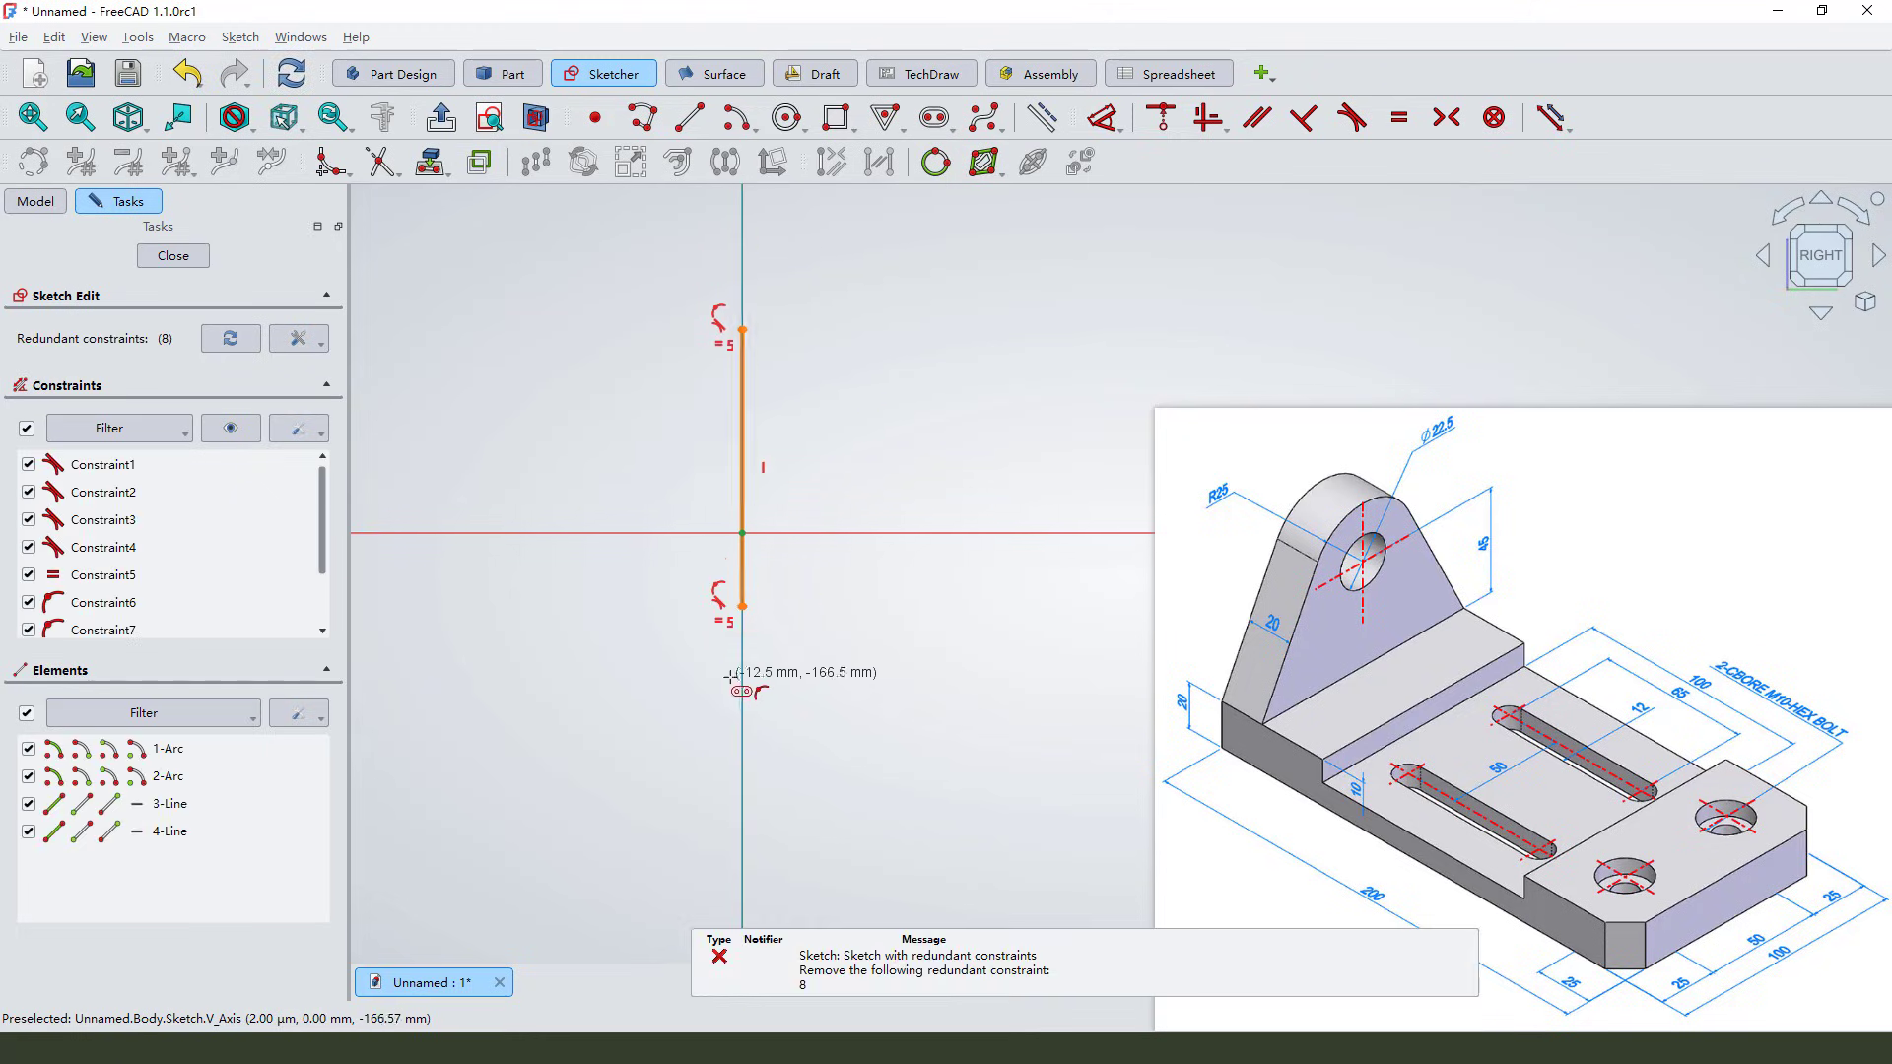
{"action": "right_click", "coordinate": [771, 632]}
Step: Pull the collapsed slot's lower end sideways so that its two straight edges separate on either side of the vertical axis
{"action": "scroll", "coordinate": [741, 451], "scroll_direction": "up", "scroll_amount": 3}
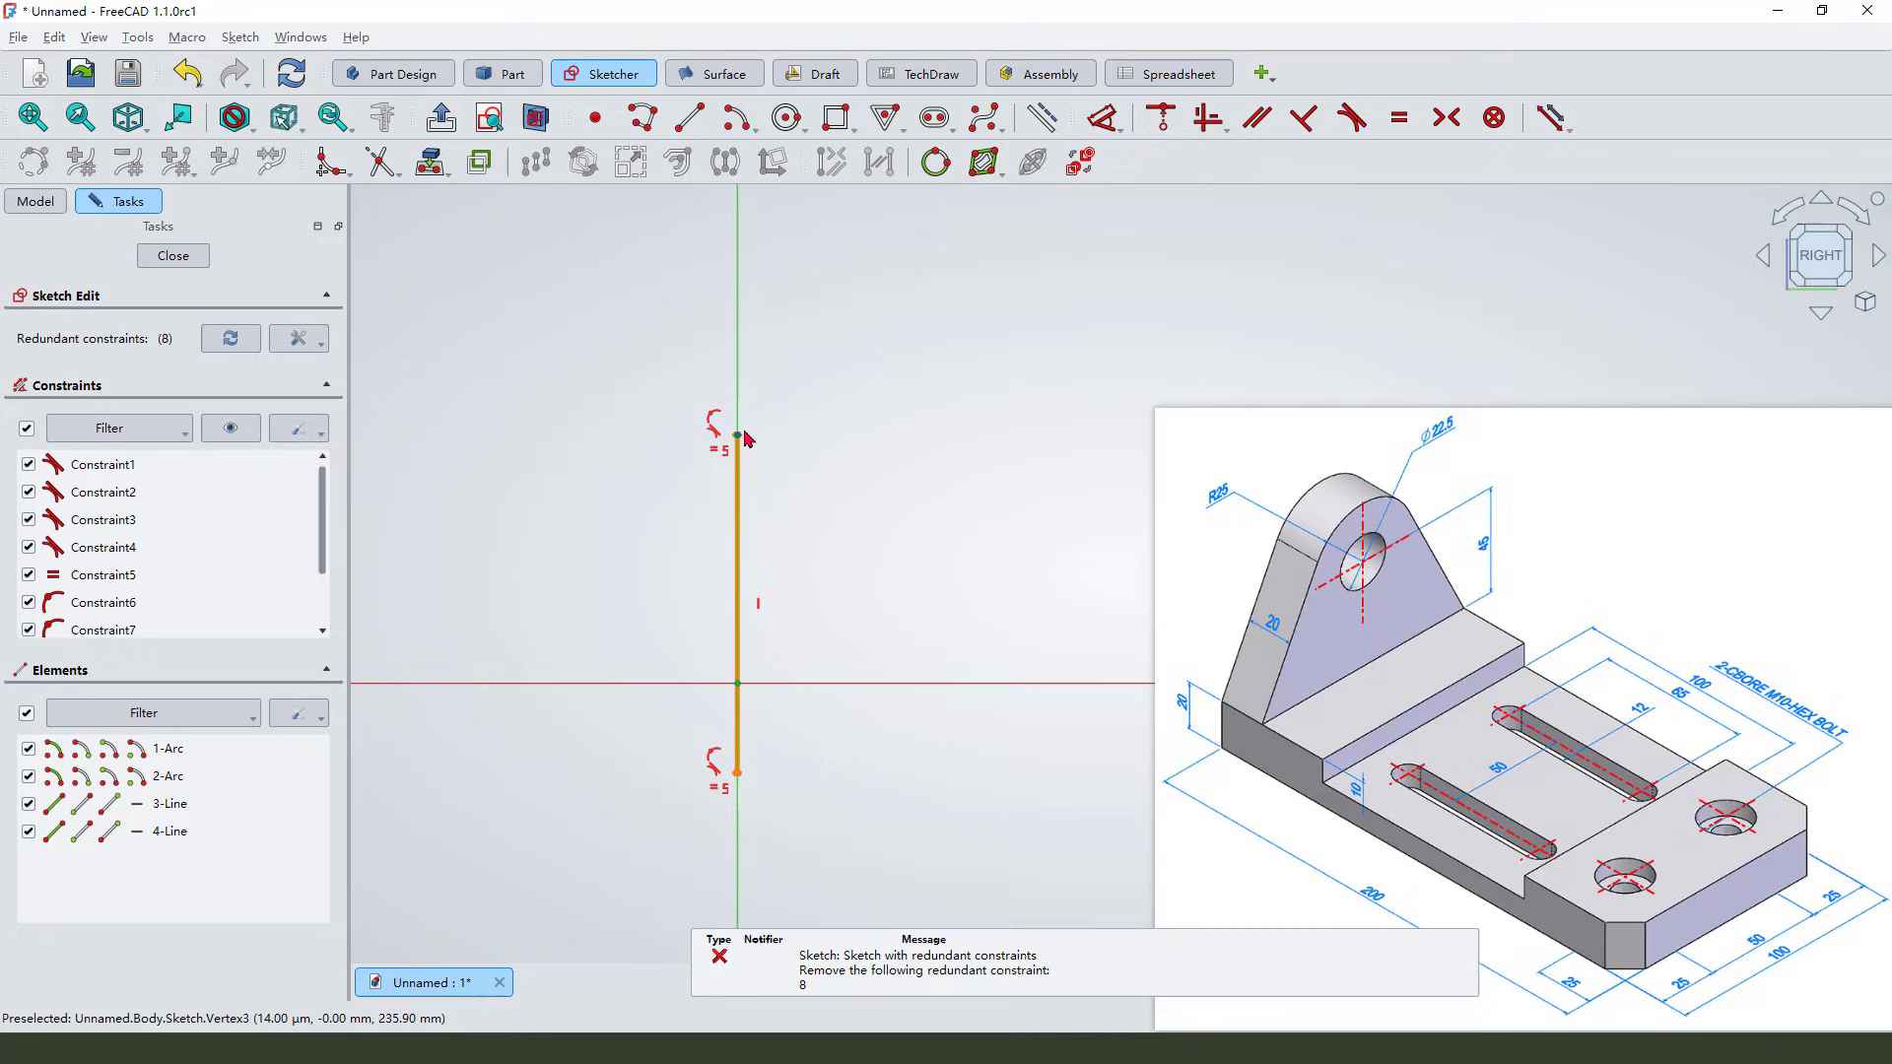
{"action": "scroll", "coordinate": [738, 768], "scroll_direction": "up", "scroll_amount": 3}
{"action": "scroll", "coordinate": [733, 809], "scroll_direction": "up", "scroll_amount": 4}
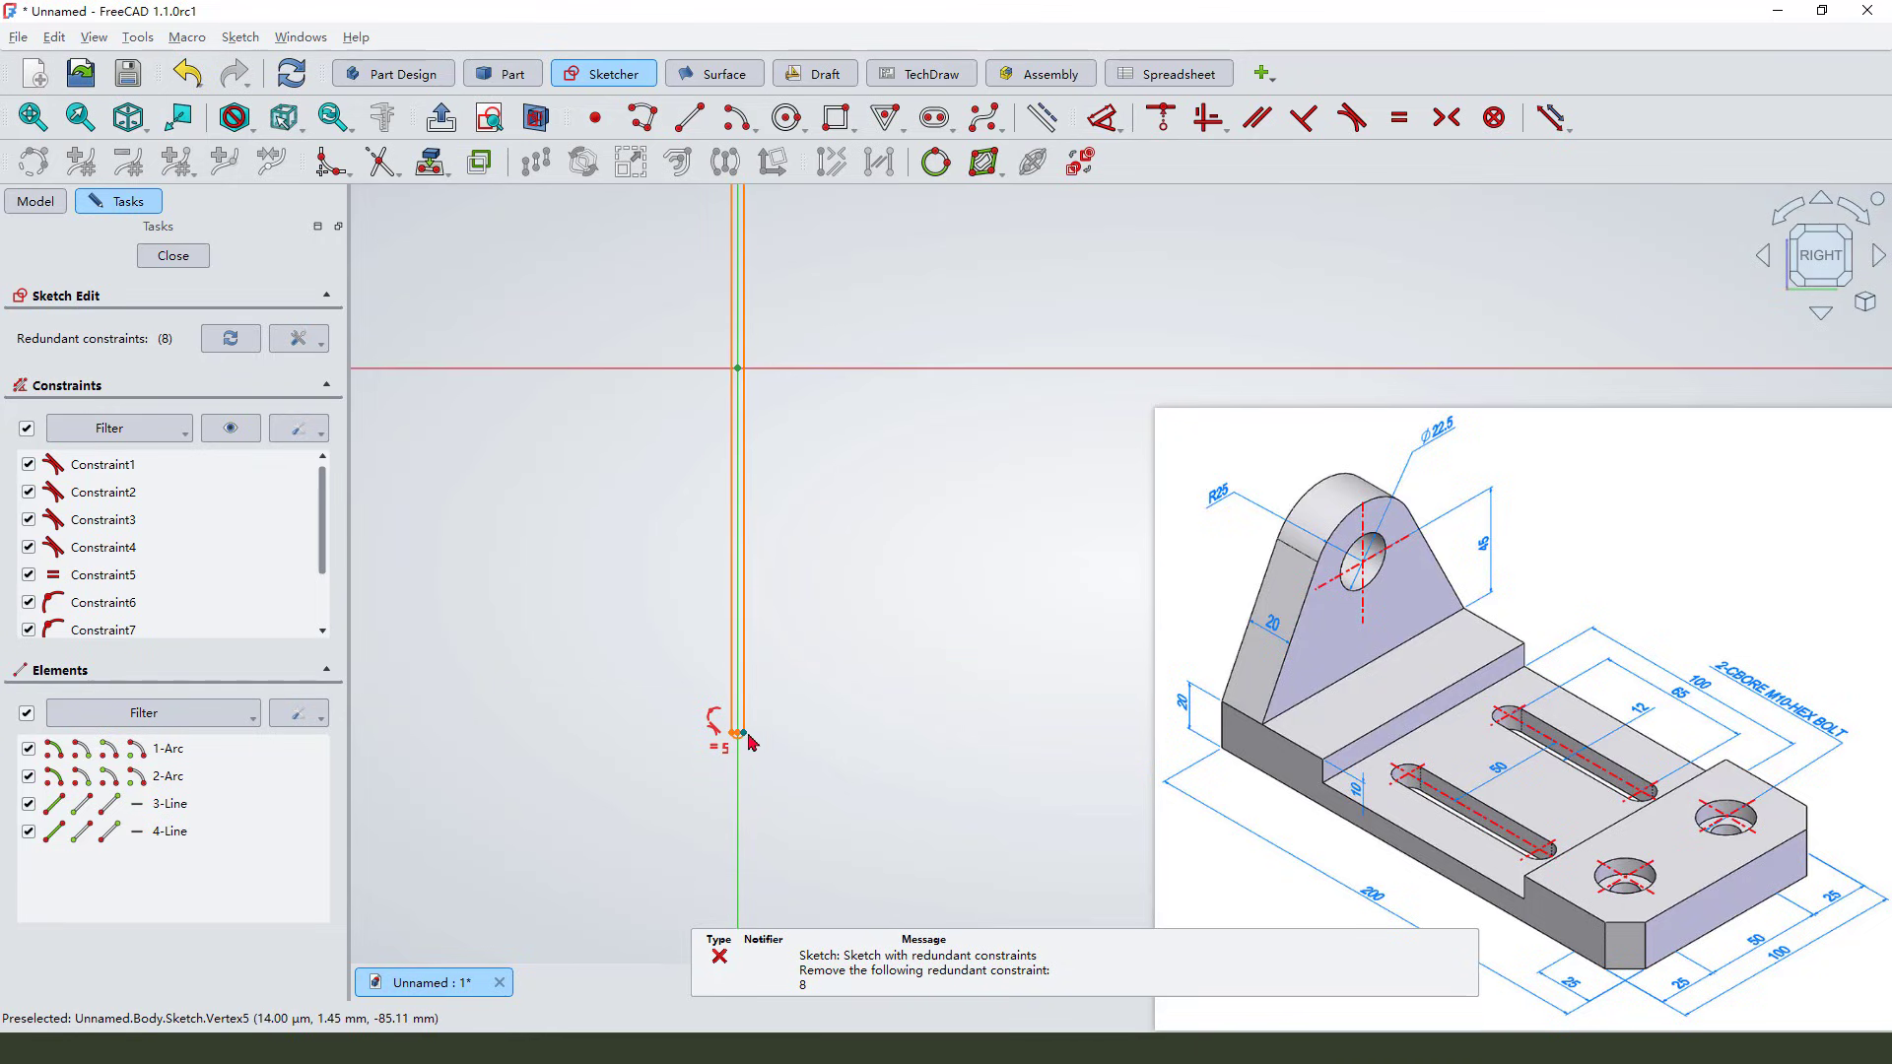
{"action": "left_click_drag", "start_coordinate": [742, 734], "coordinate": [939, 713]}
{"action": "scroll", "coordinate": [744, 683], "scroll_direction": "down", "scroll_amount": 4}
{"action": "scroll", "coordinate": [738, 651], "scroll_direction": "down", "scroll_amount": 3}
{"action": "left_click", "coordinate": [965, 950]}
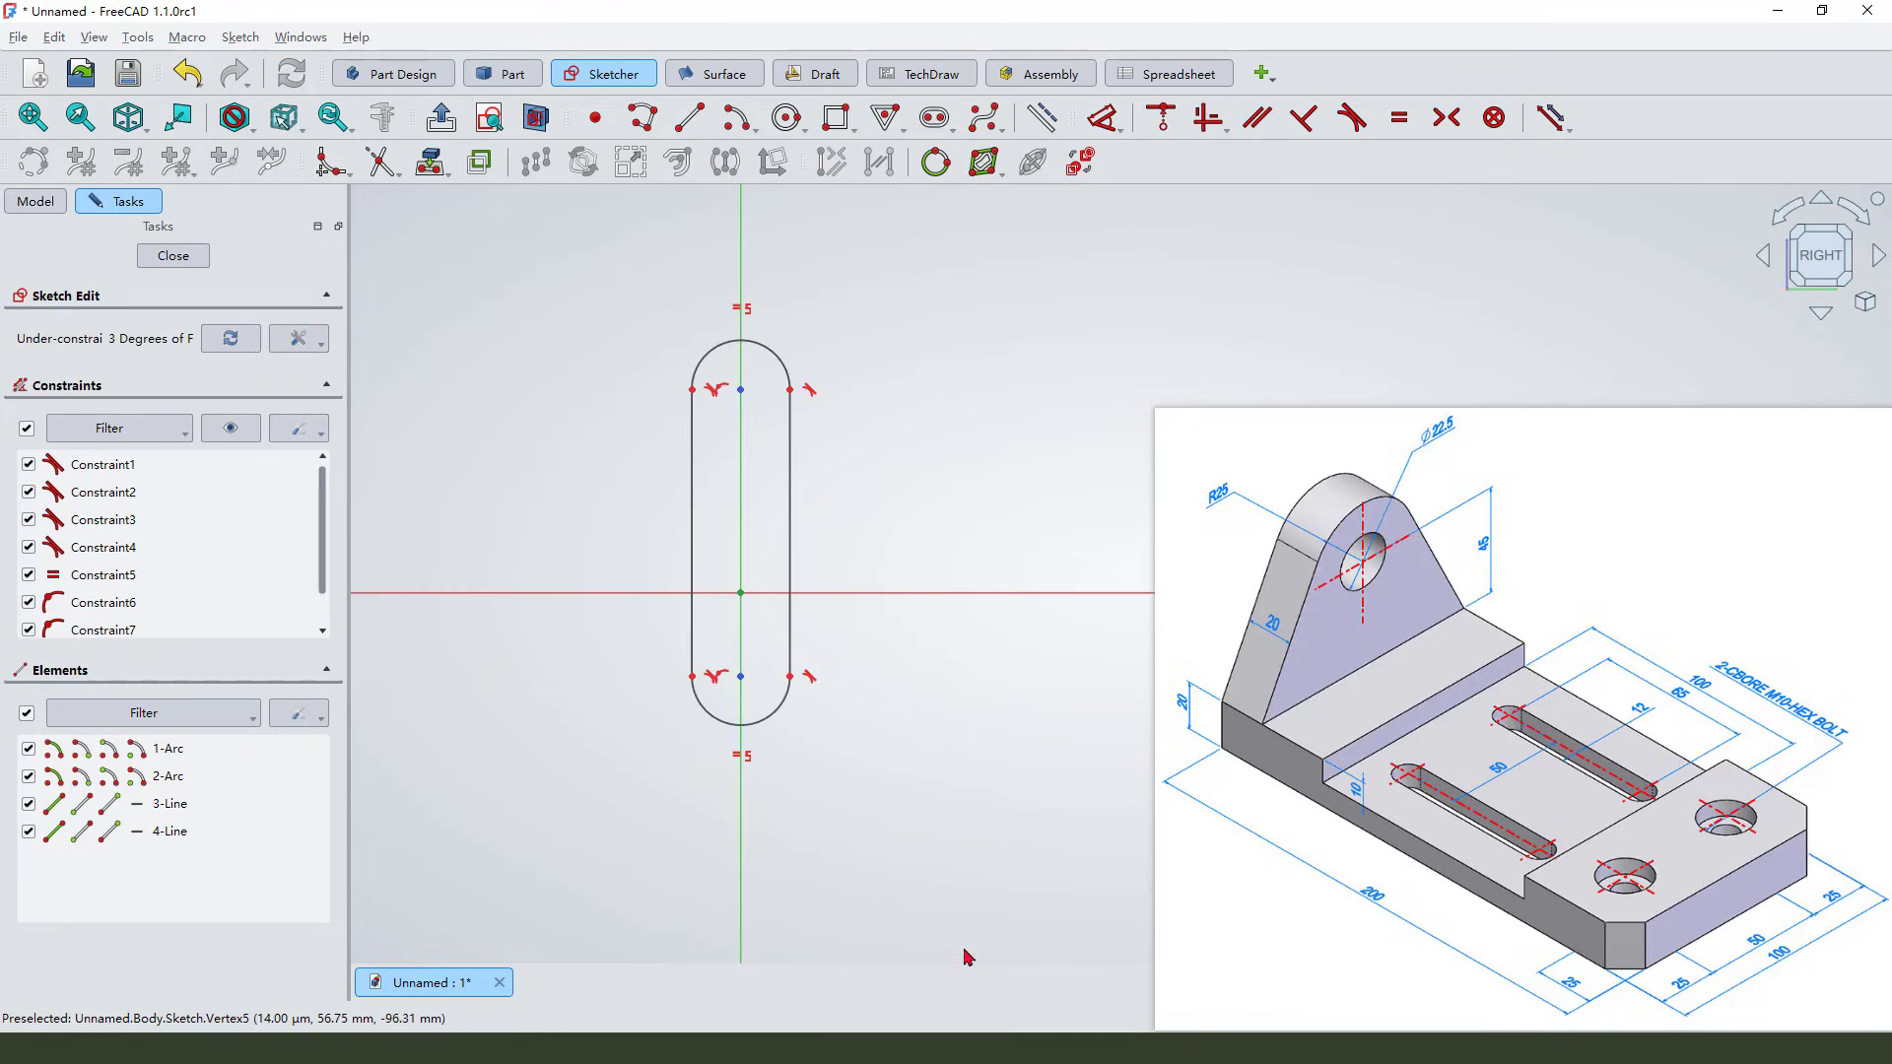
Step: Delete the slot's lower arc and flare the free lower ends of both side lines outward, above the horizontal axis
{"action": "scroll", "coordinate": [733, 447], "scroll_direction": "up", "scroll_amount": 1}
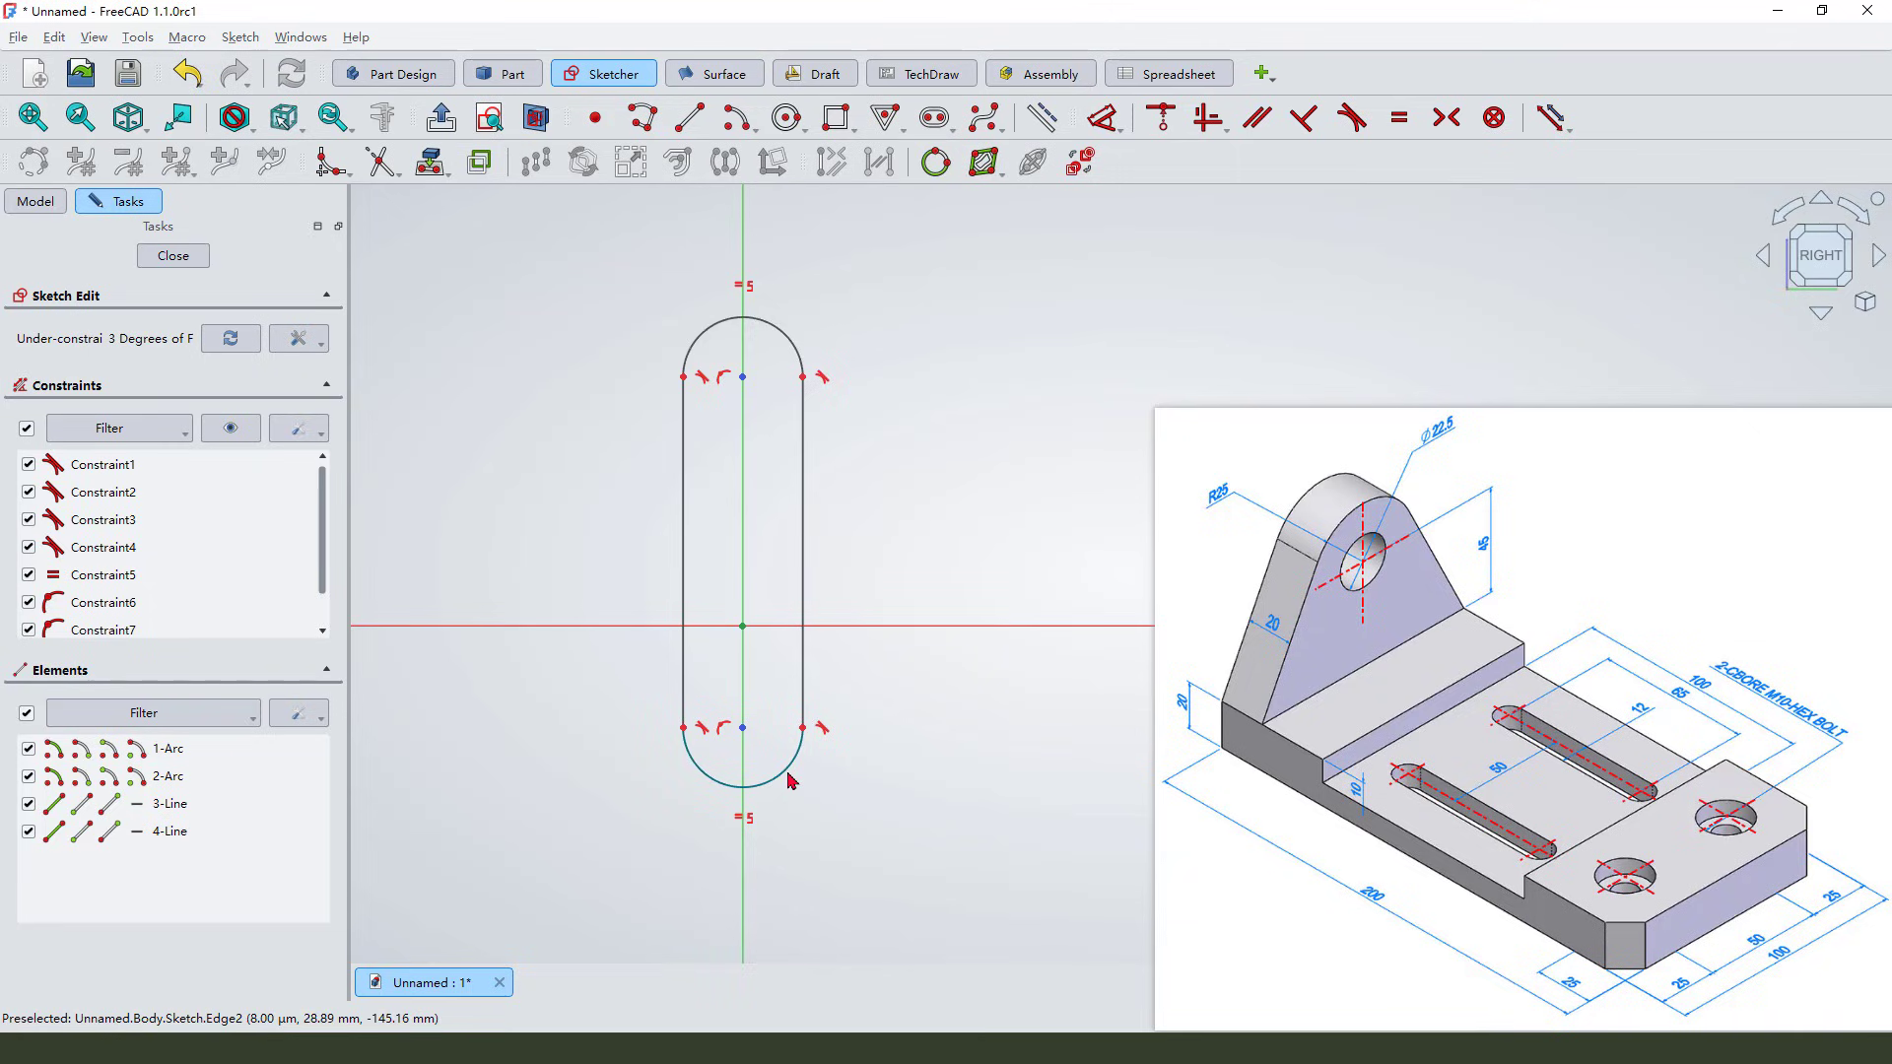
{"action": "left_click", "coordinate": [789, 780]}
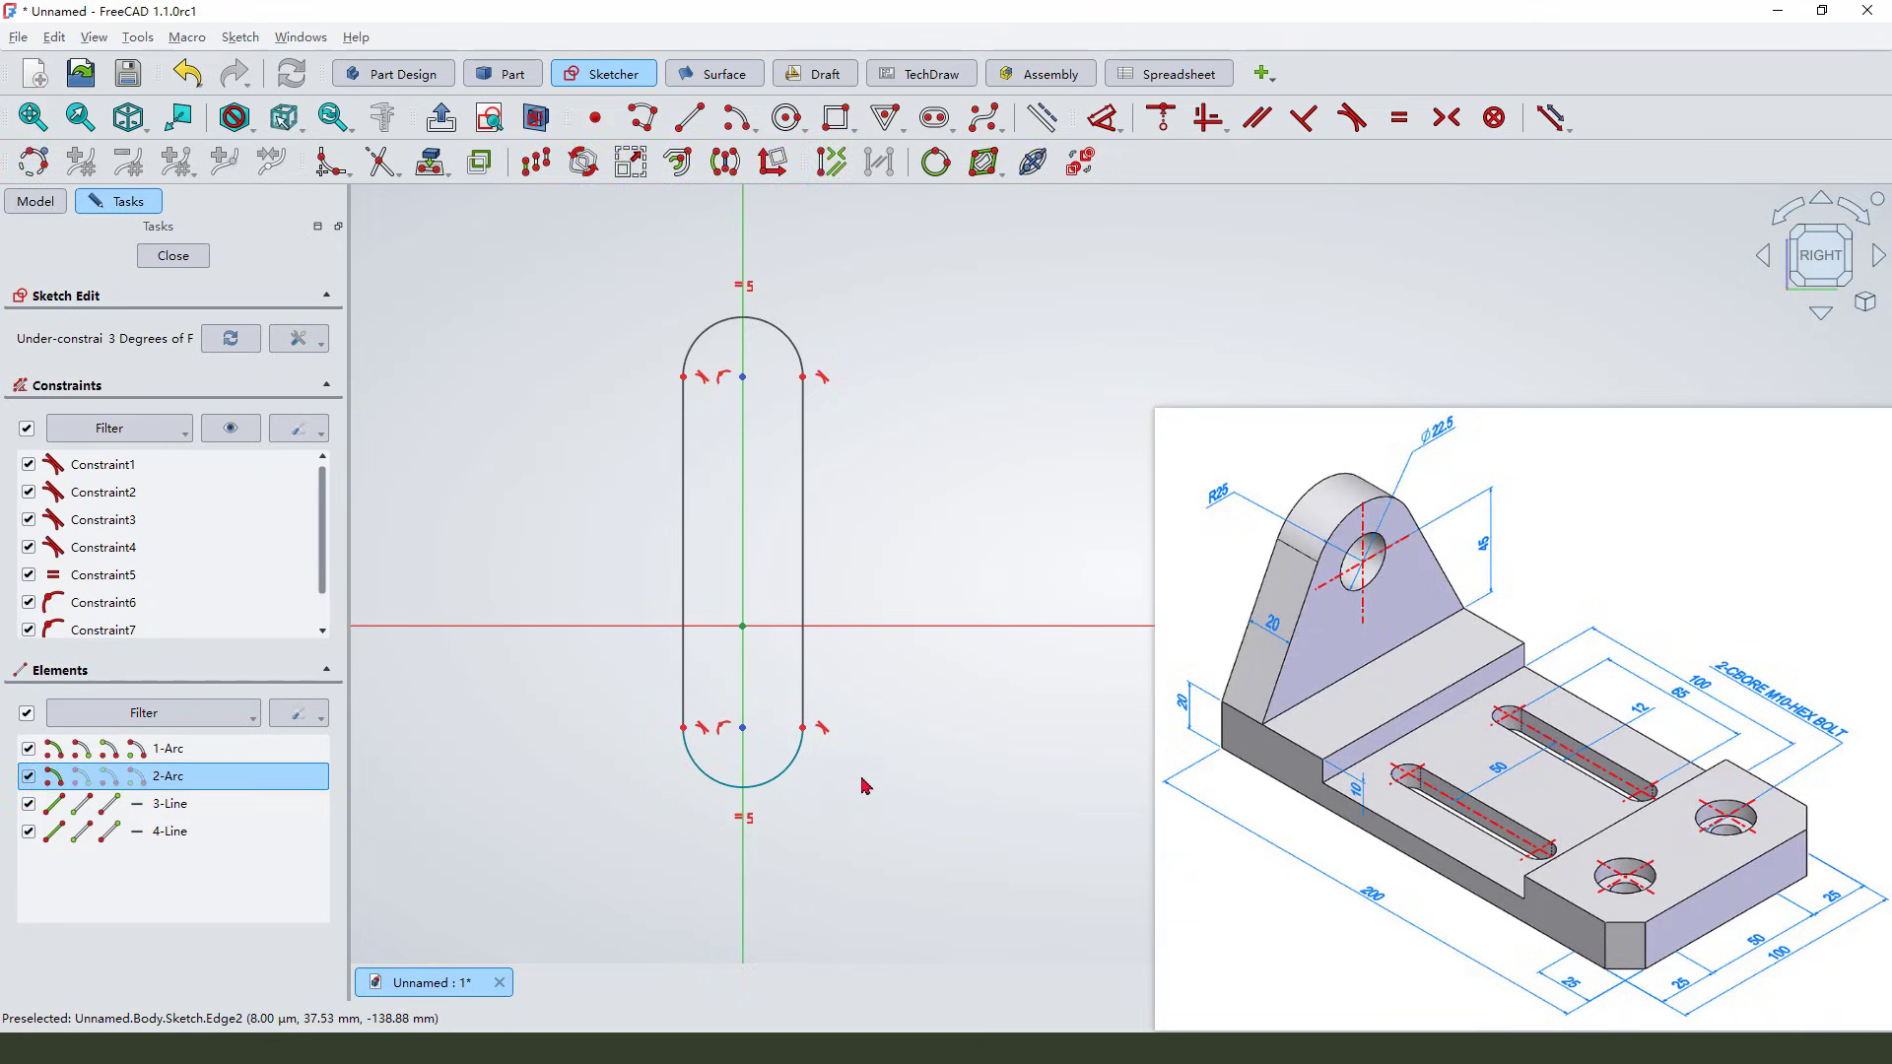
{"action": "key", "text": "Delete"}
{"action": "left_click_drag", "start_coordinate": [803, 728], "coordinate": [886, 564]}
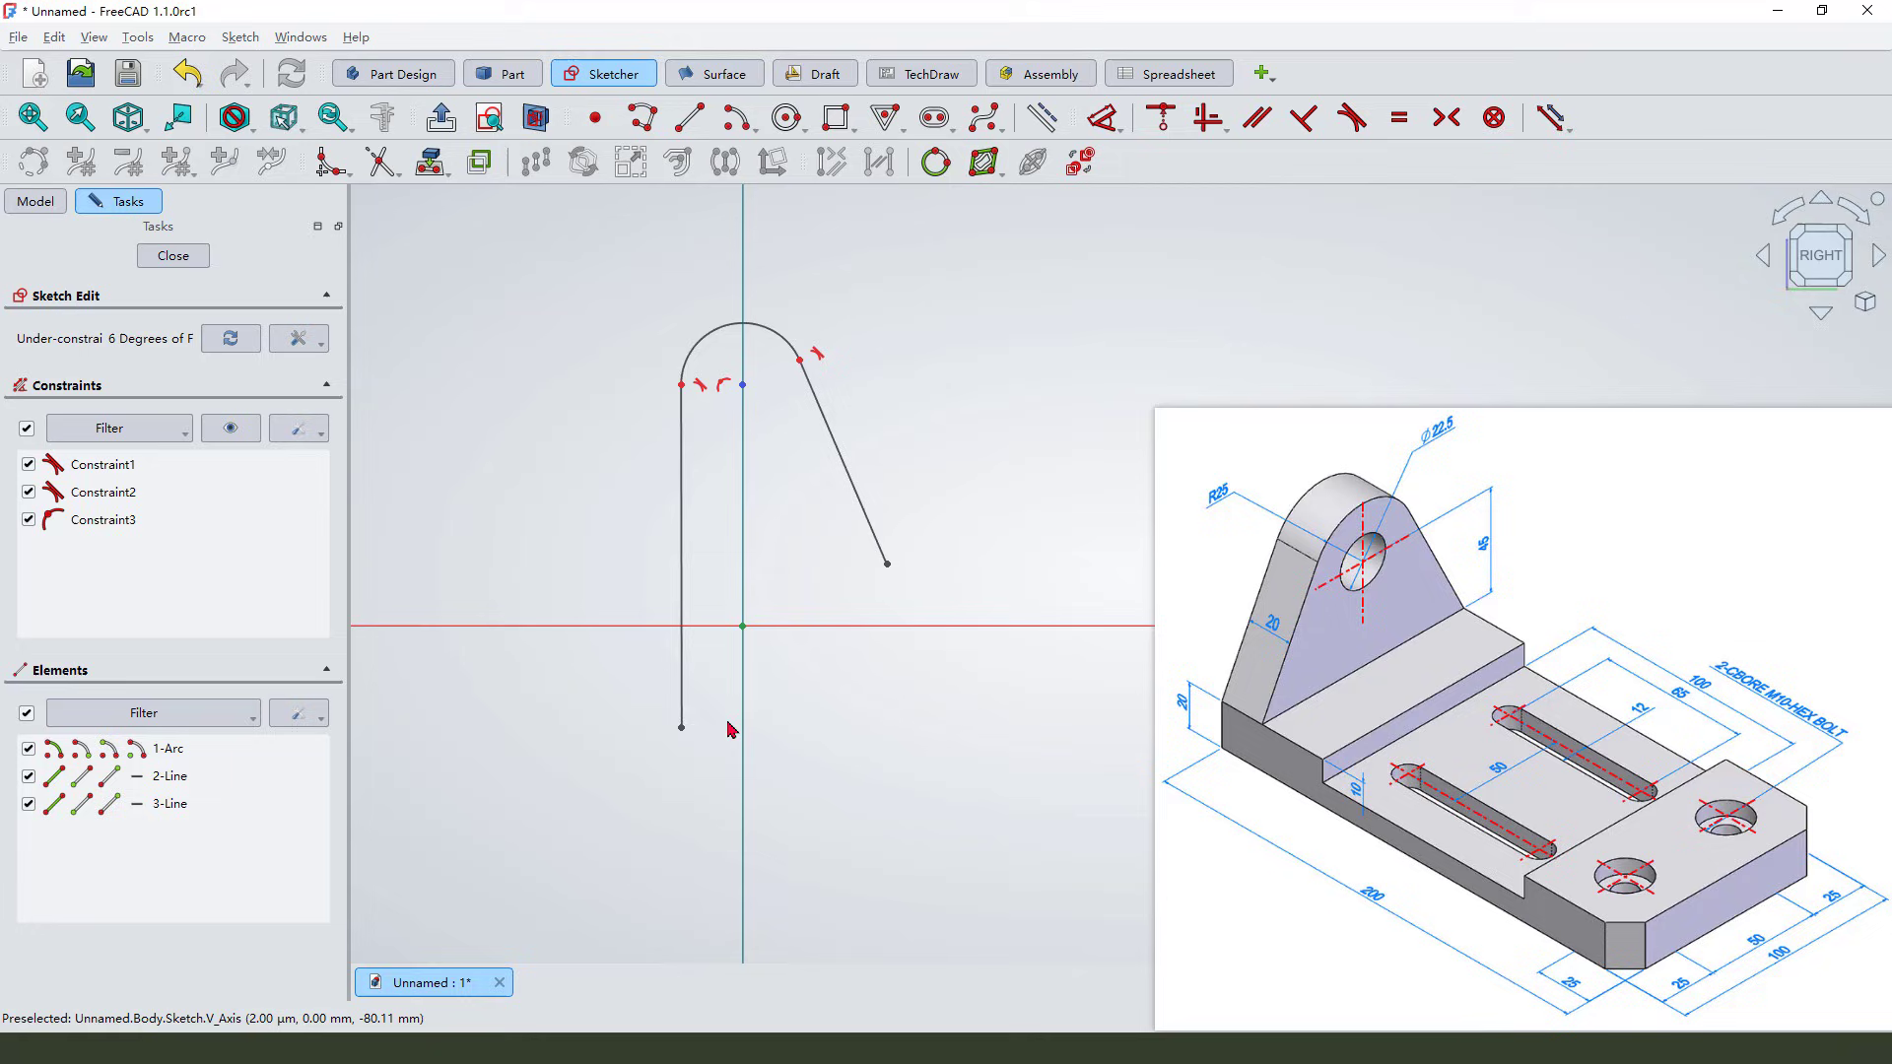
{"action": "left_click_drag", "start_coordinate": [680, 727], "coordinate": [631, 549]}
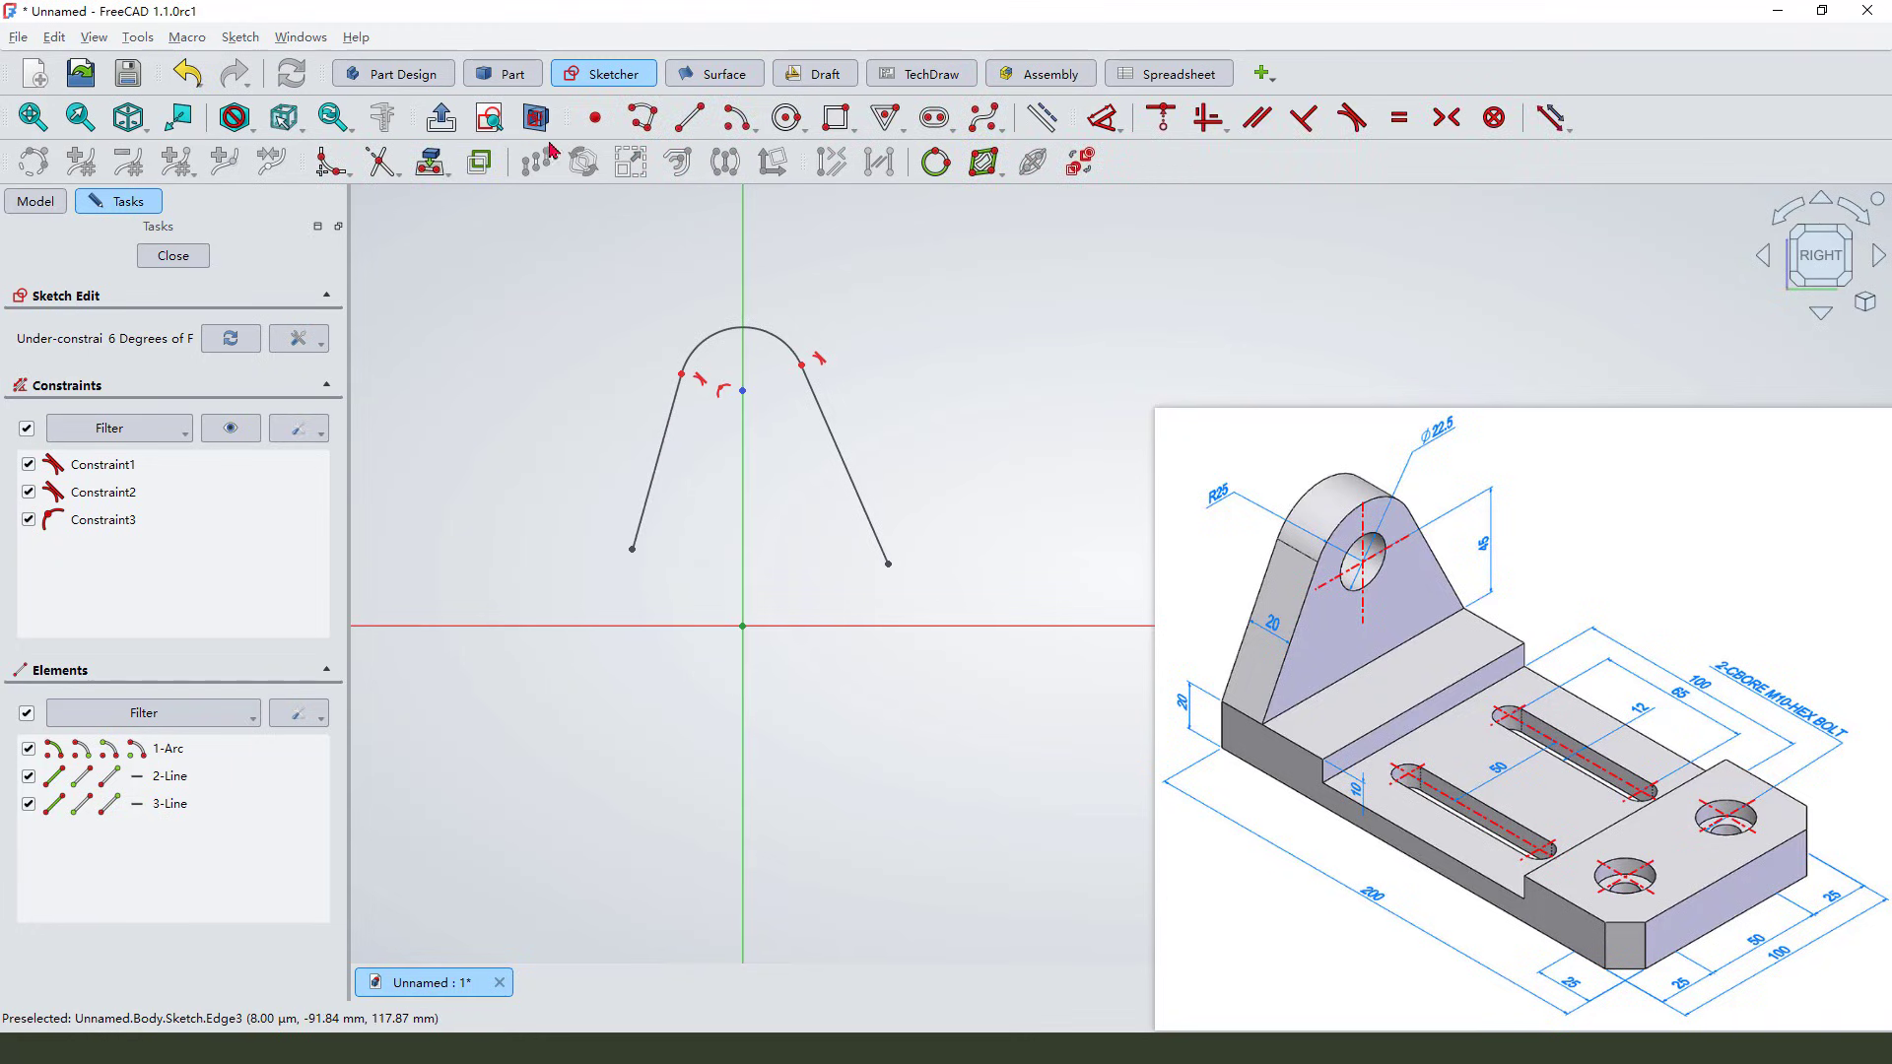
Step: Close the profile with a polyline: a short line from each side line down to the horizontal axis and a base line between them
{"action": "left_click", "coordinate": [642, 117]}
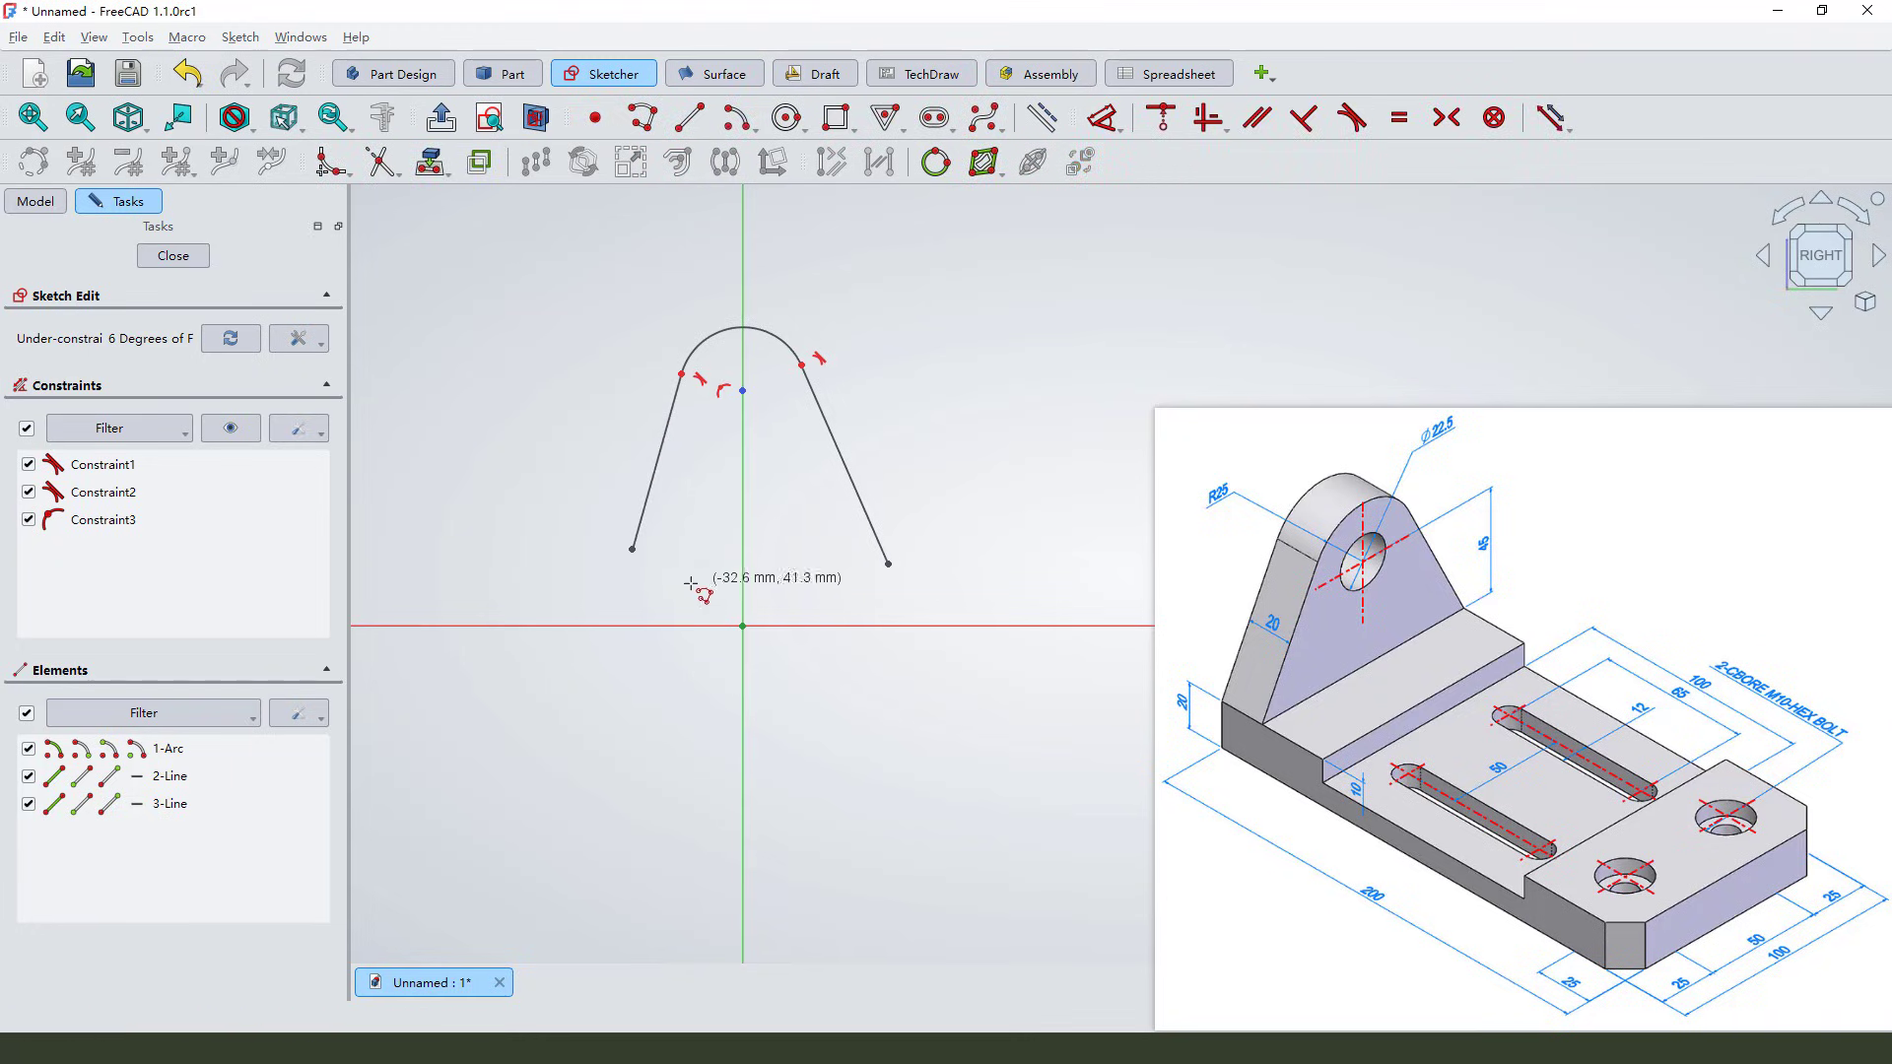
{"action": "left_click", "coordinate": [632, 549]}
{"action": "left_click", "coordinate": [628, 625]}
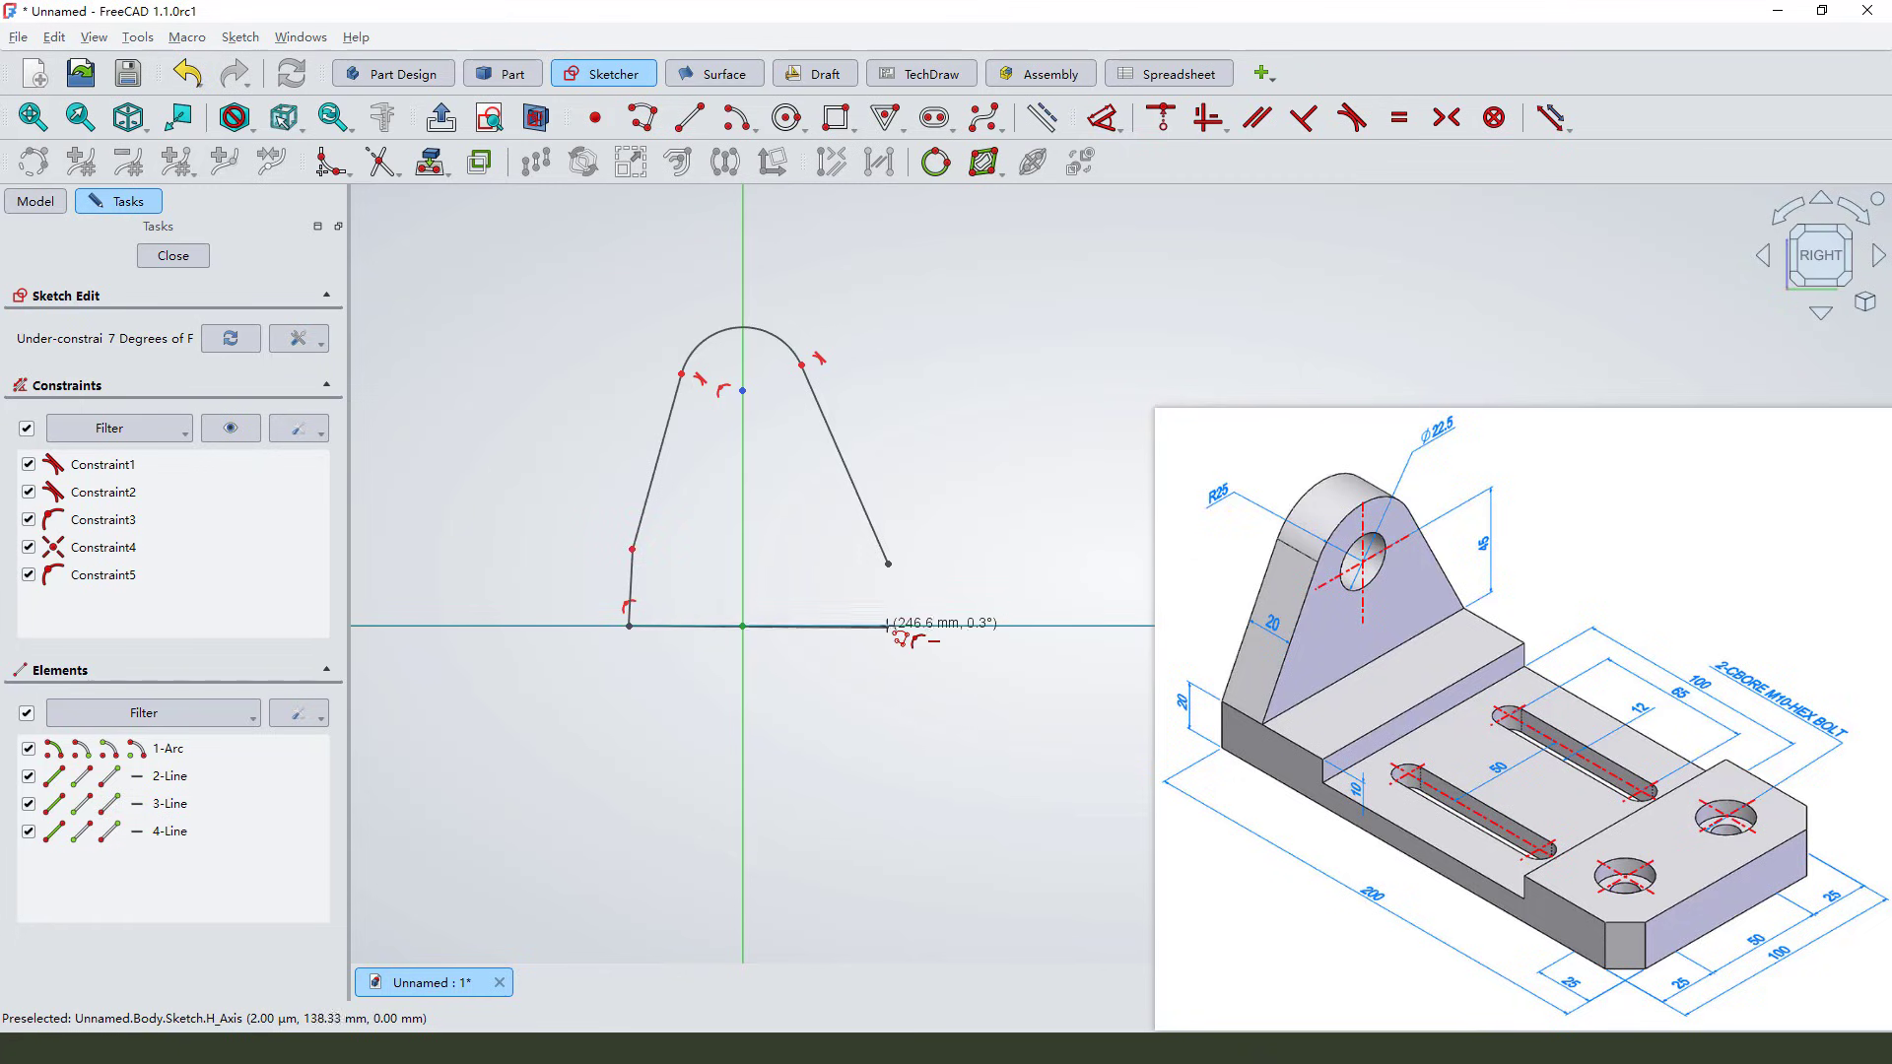
{"action": "left_click", "coordinate": [886, 626]}
{"action": "left_click", "coordinate": [888, 564]}
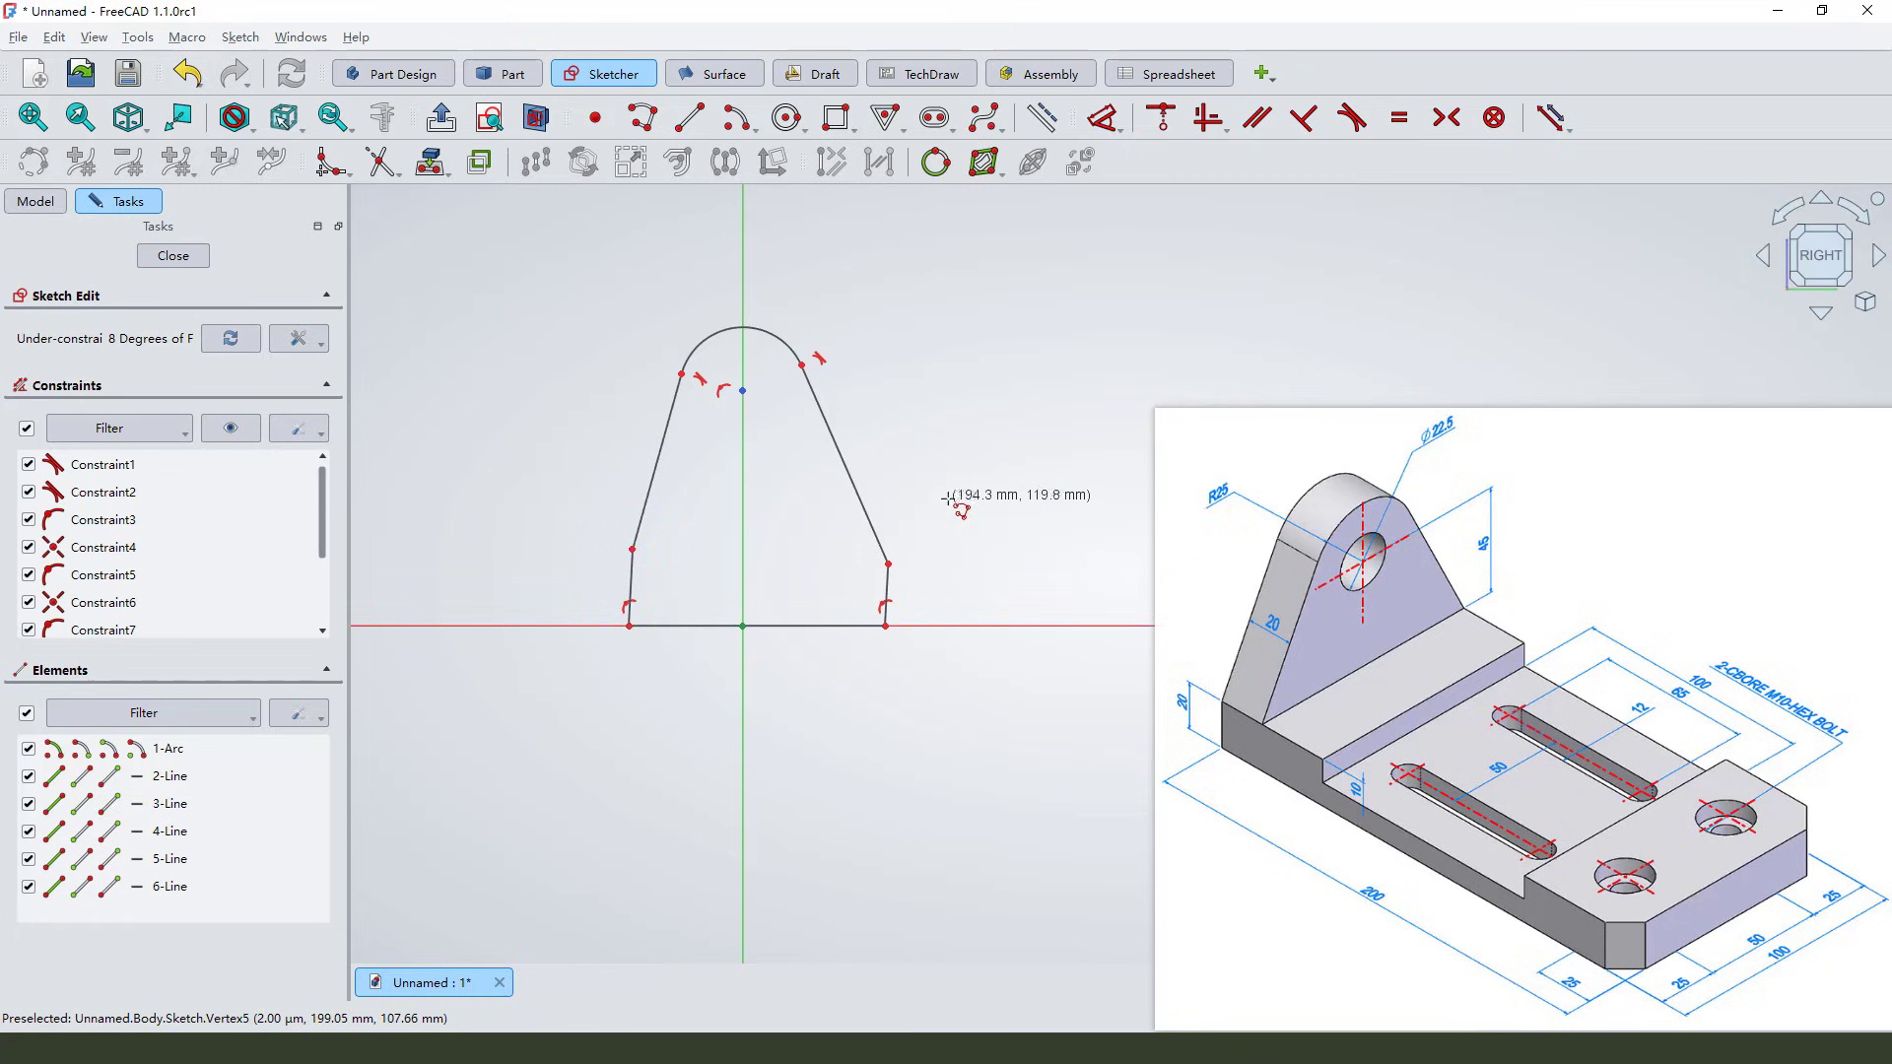
{"action": "right_click", "coordinate": [948, 500]}
Step: Constrain the two short lower side lines to be vertical and equal in length
{"action": "scroll", "coordinate": [908, 566], "scroll_direction": "up", "scroll_amount": 1}
{"action": "left_click", "coordinate": [883, 580]}
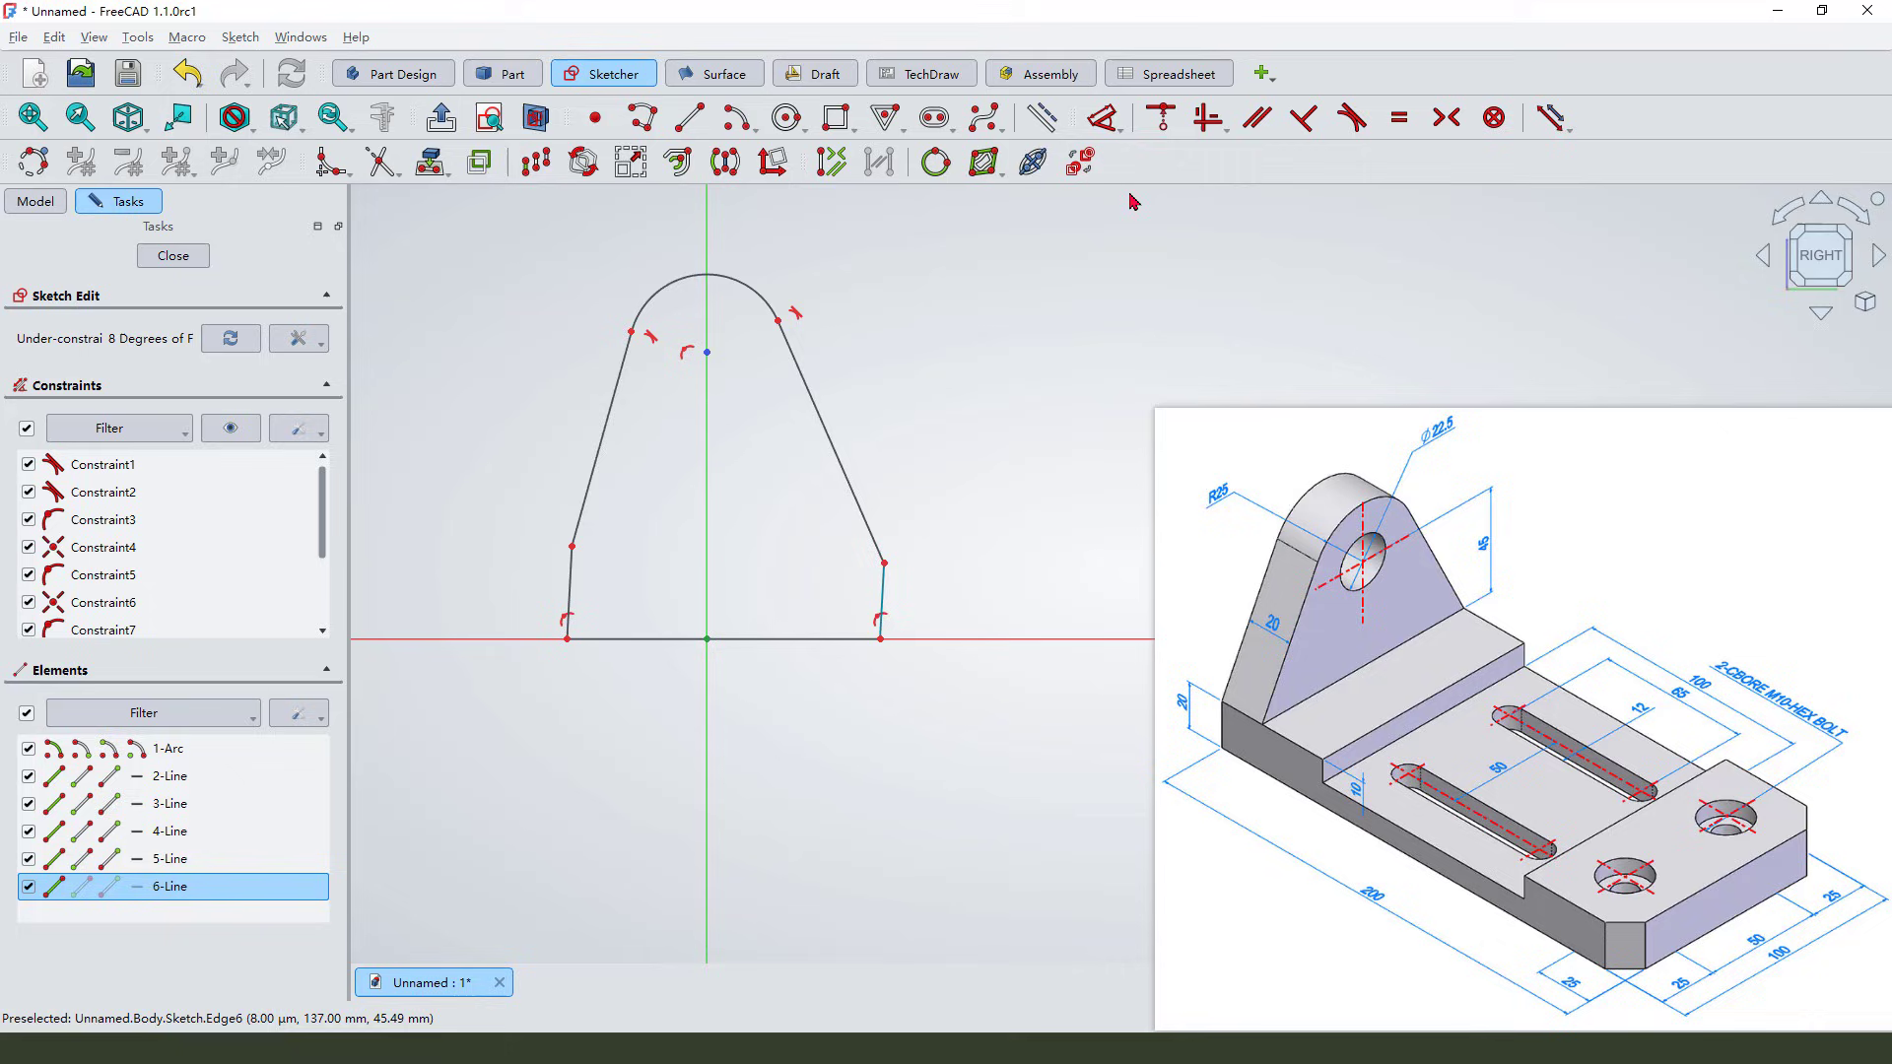
{"action": "left_click", "coordinate": [1206, 118]}
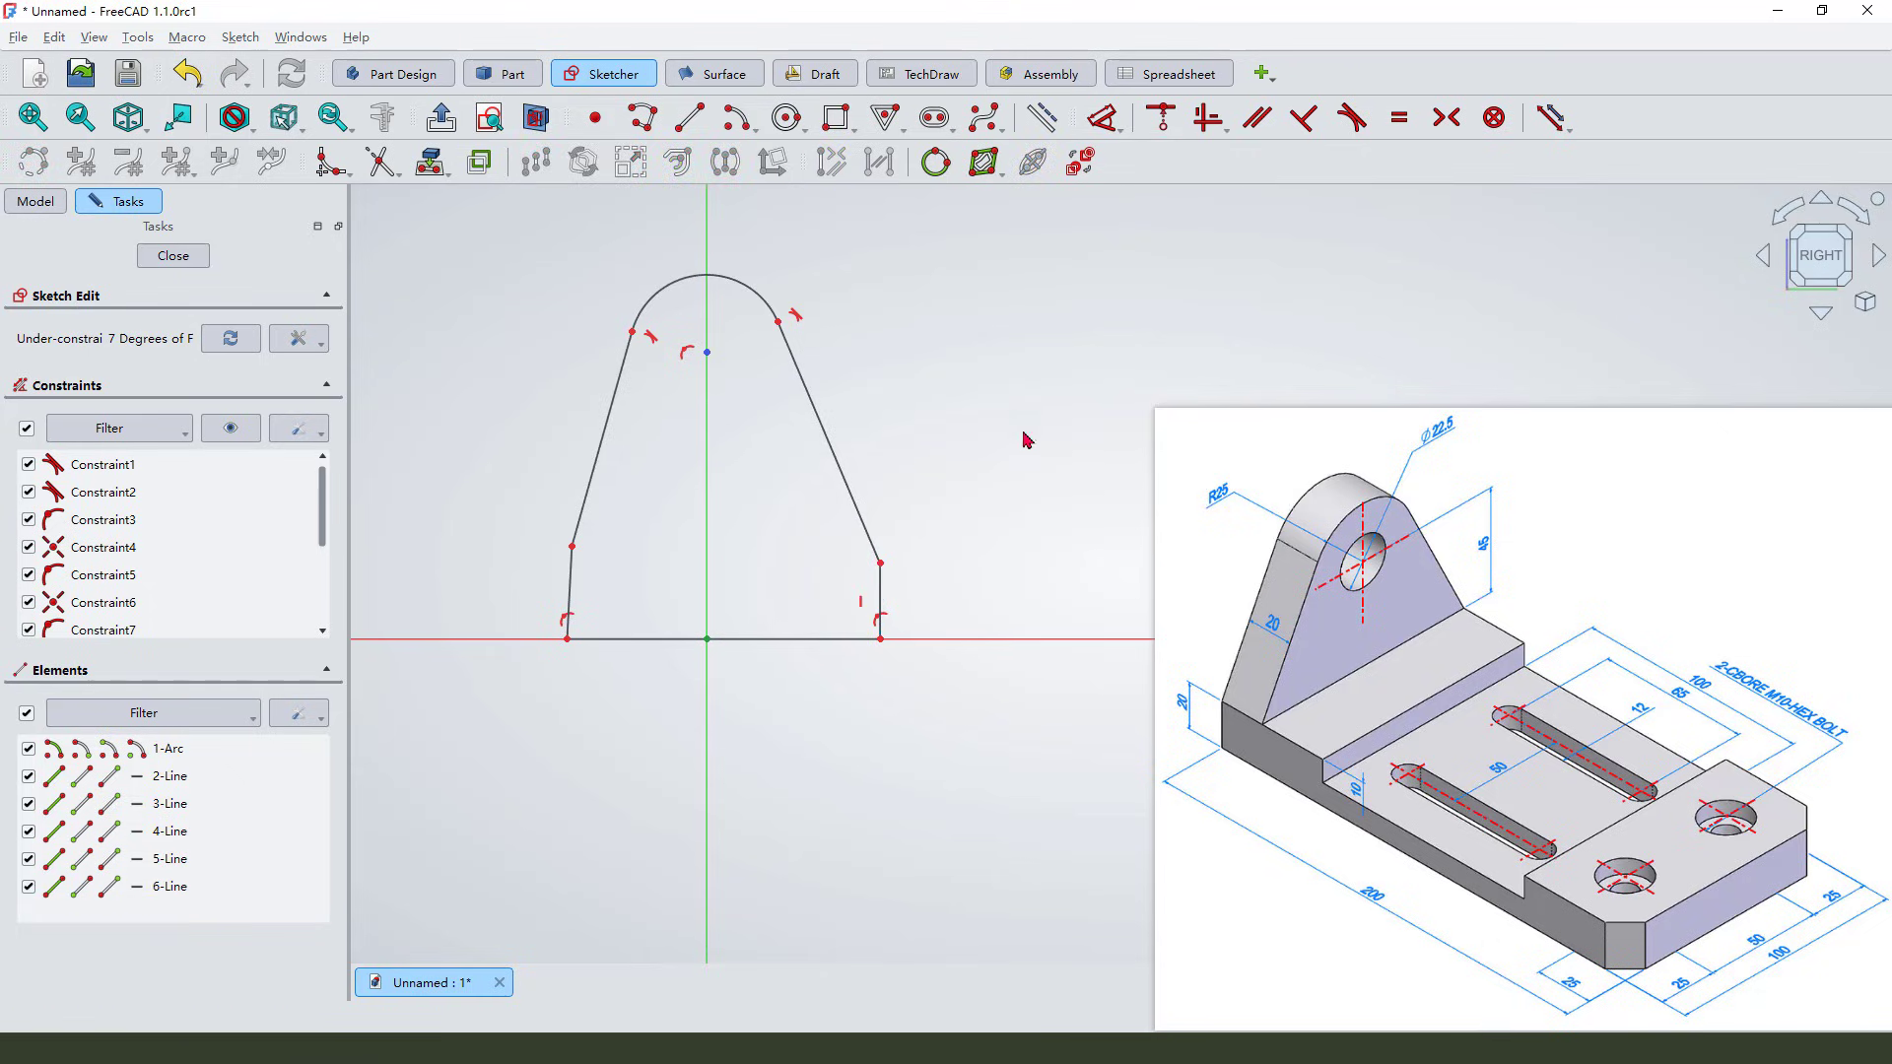
{"action": "left_click", "coordinate": [571, 589]}
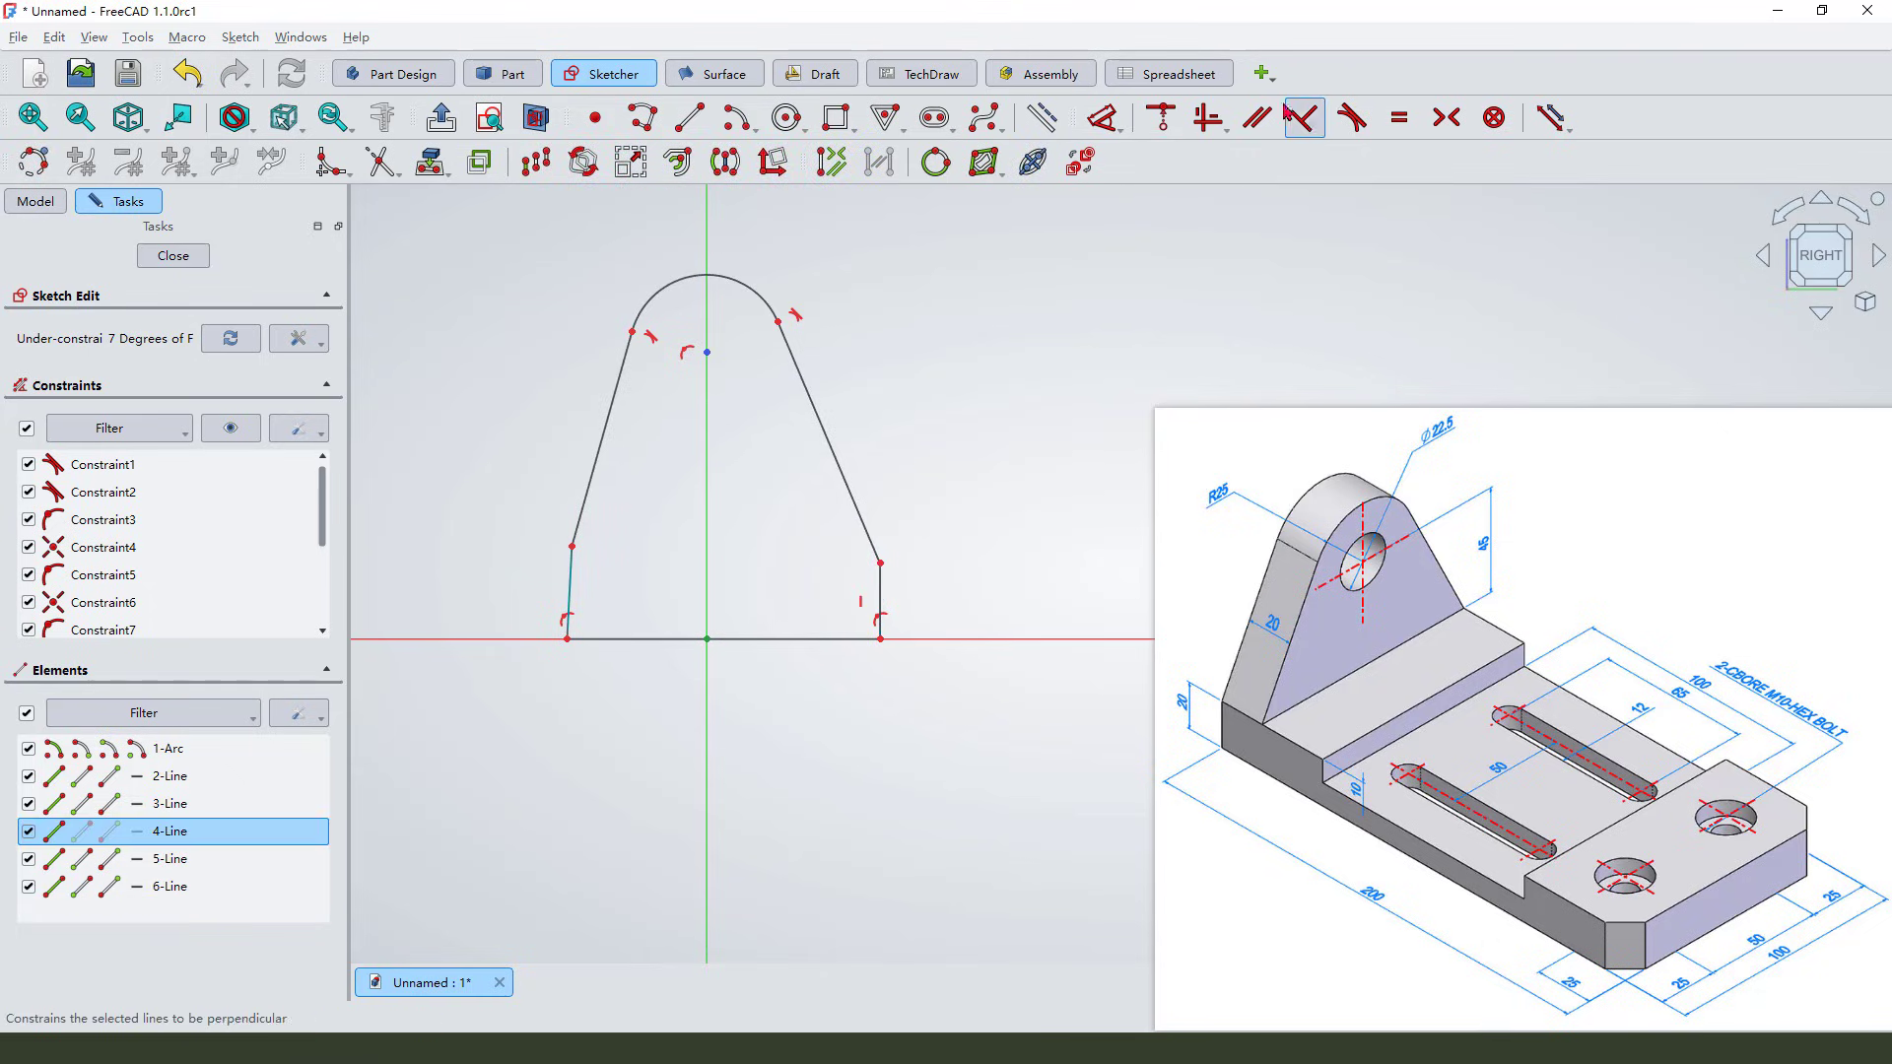
{"action": "left_click", "coordinate": [1206, 118]}
{"action": "left_click", "coordinate": [880, 598]}
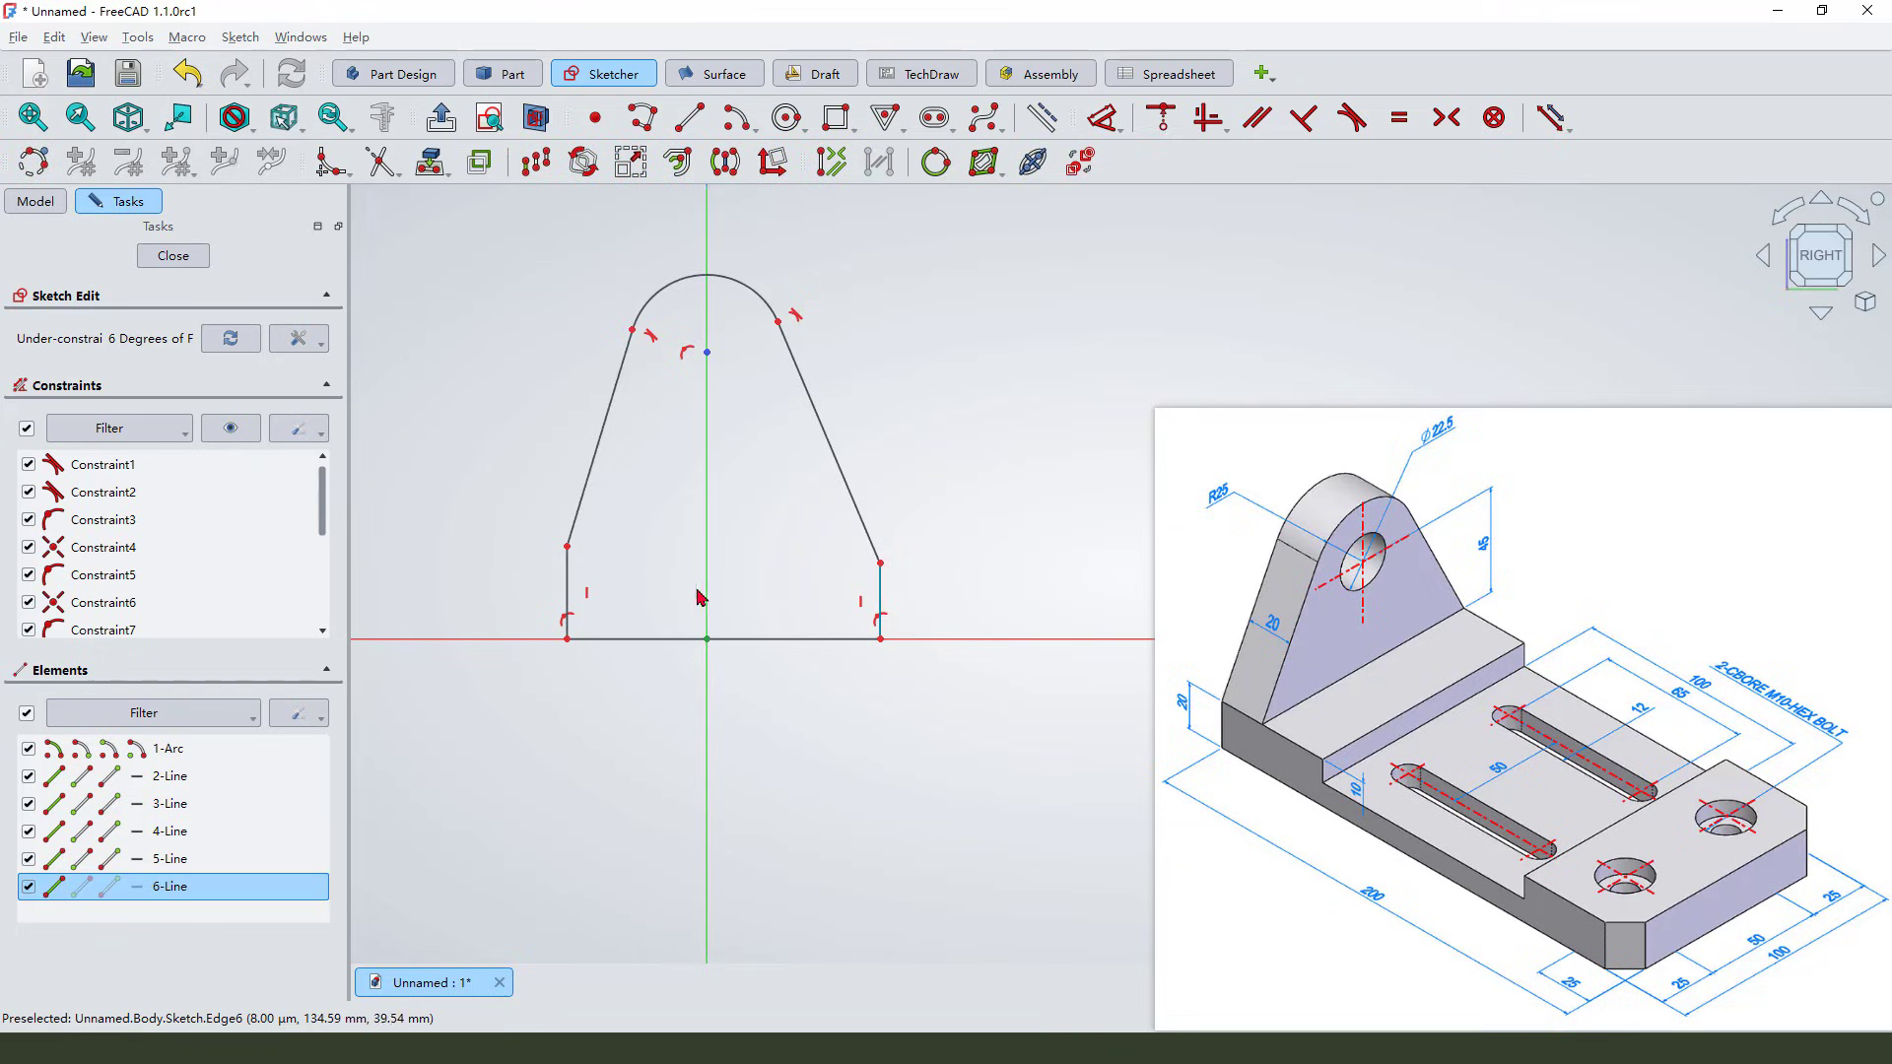
{"action": "left_click", "coordinate": [580, 586]}
{"action": "left_click", "coordinate": [1399, 118]}
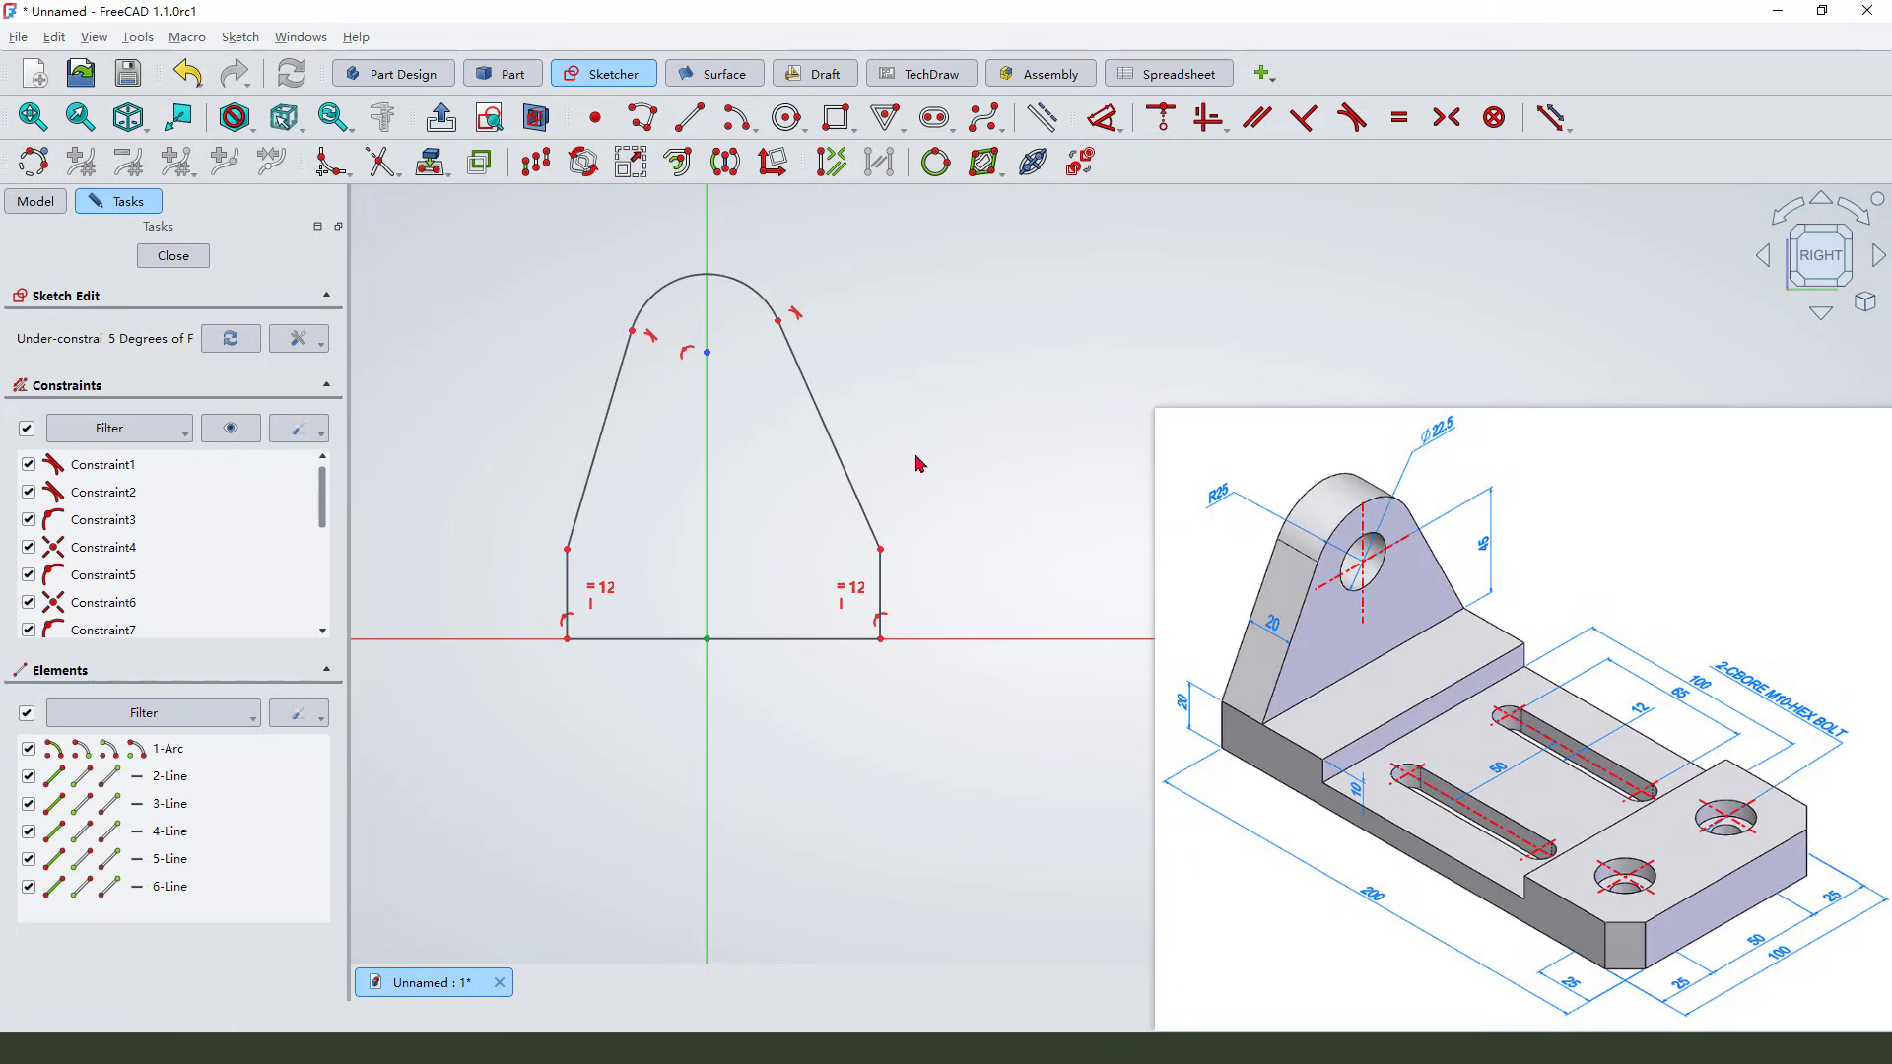
Step: Make the two endpoints of the base line symmetric about the vertical axis
{"action": "scroll", "coordinate": [917, 463], "scroll_direction": "down", "scroll_amount": 2}
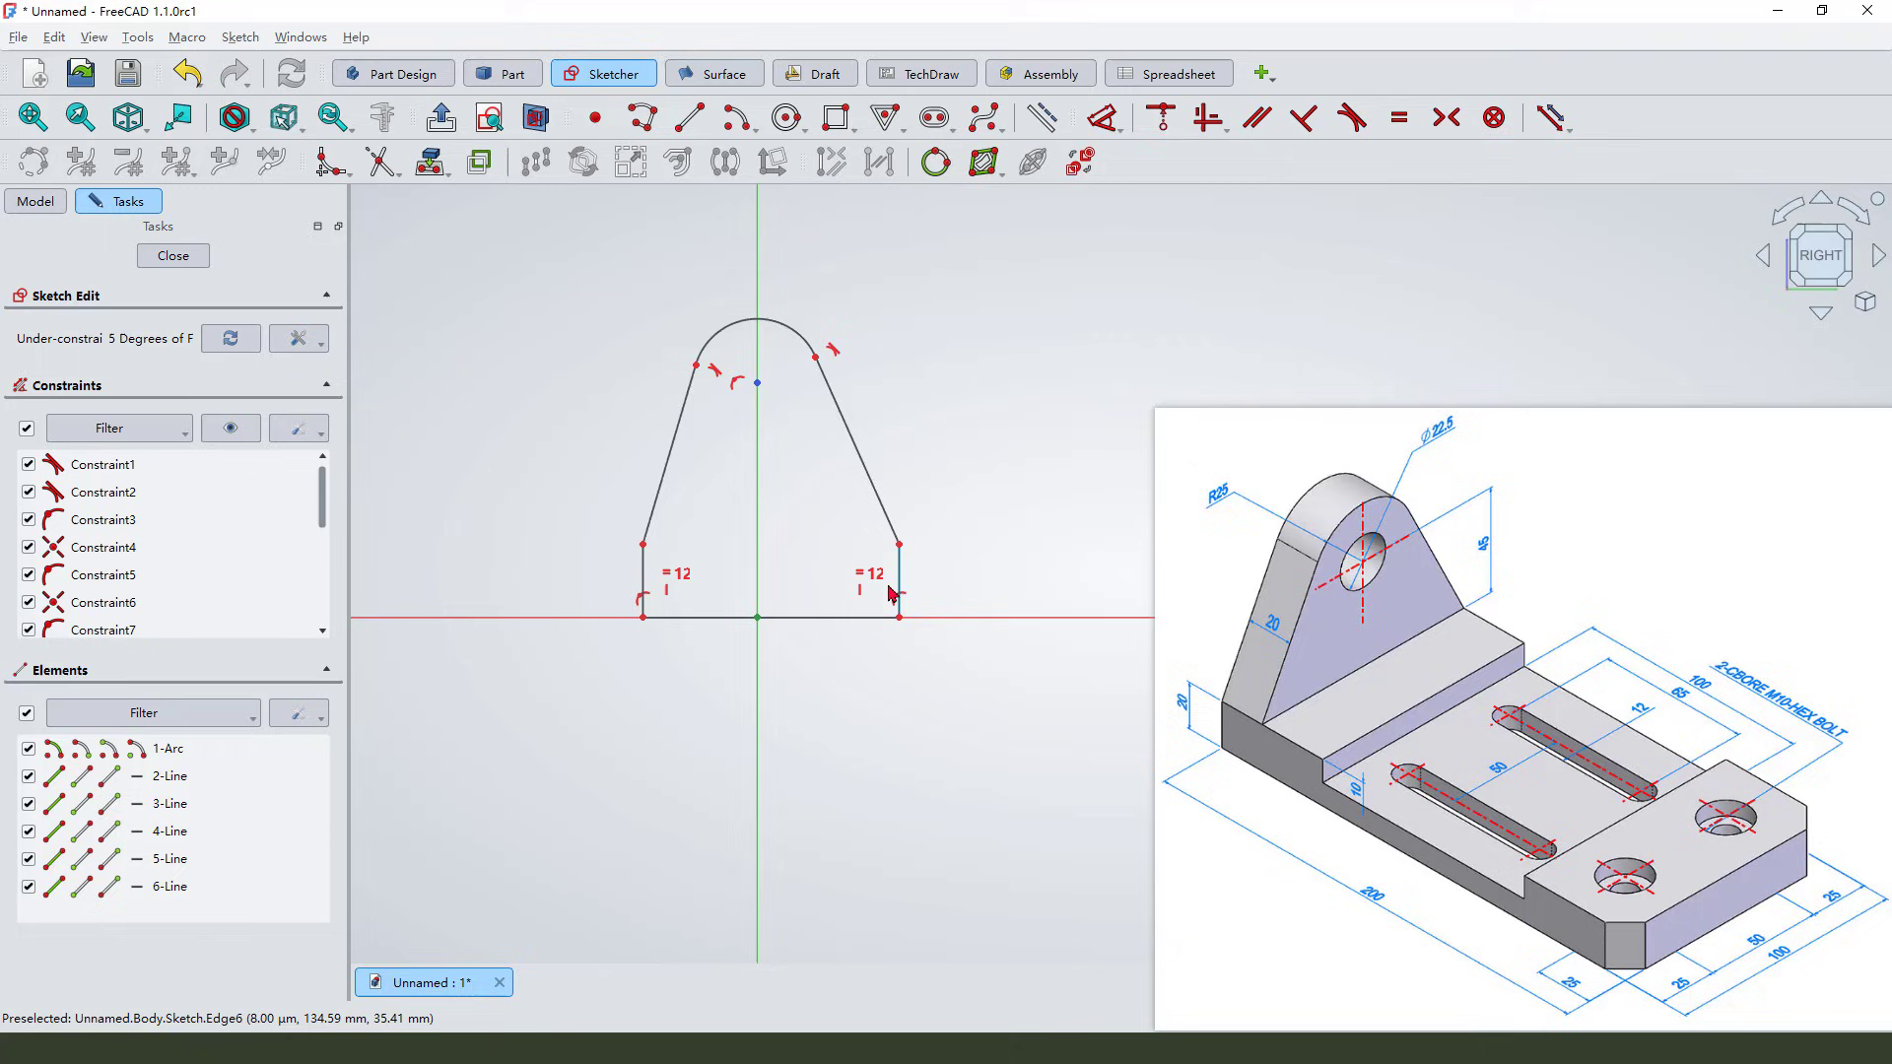
{"action": "left_click", "coordinate": [890, 619]}
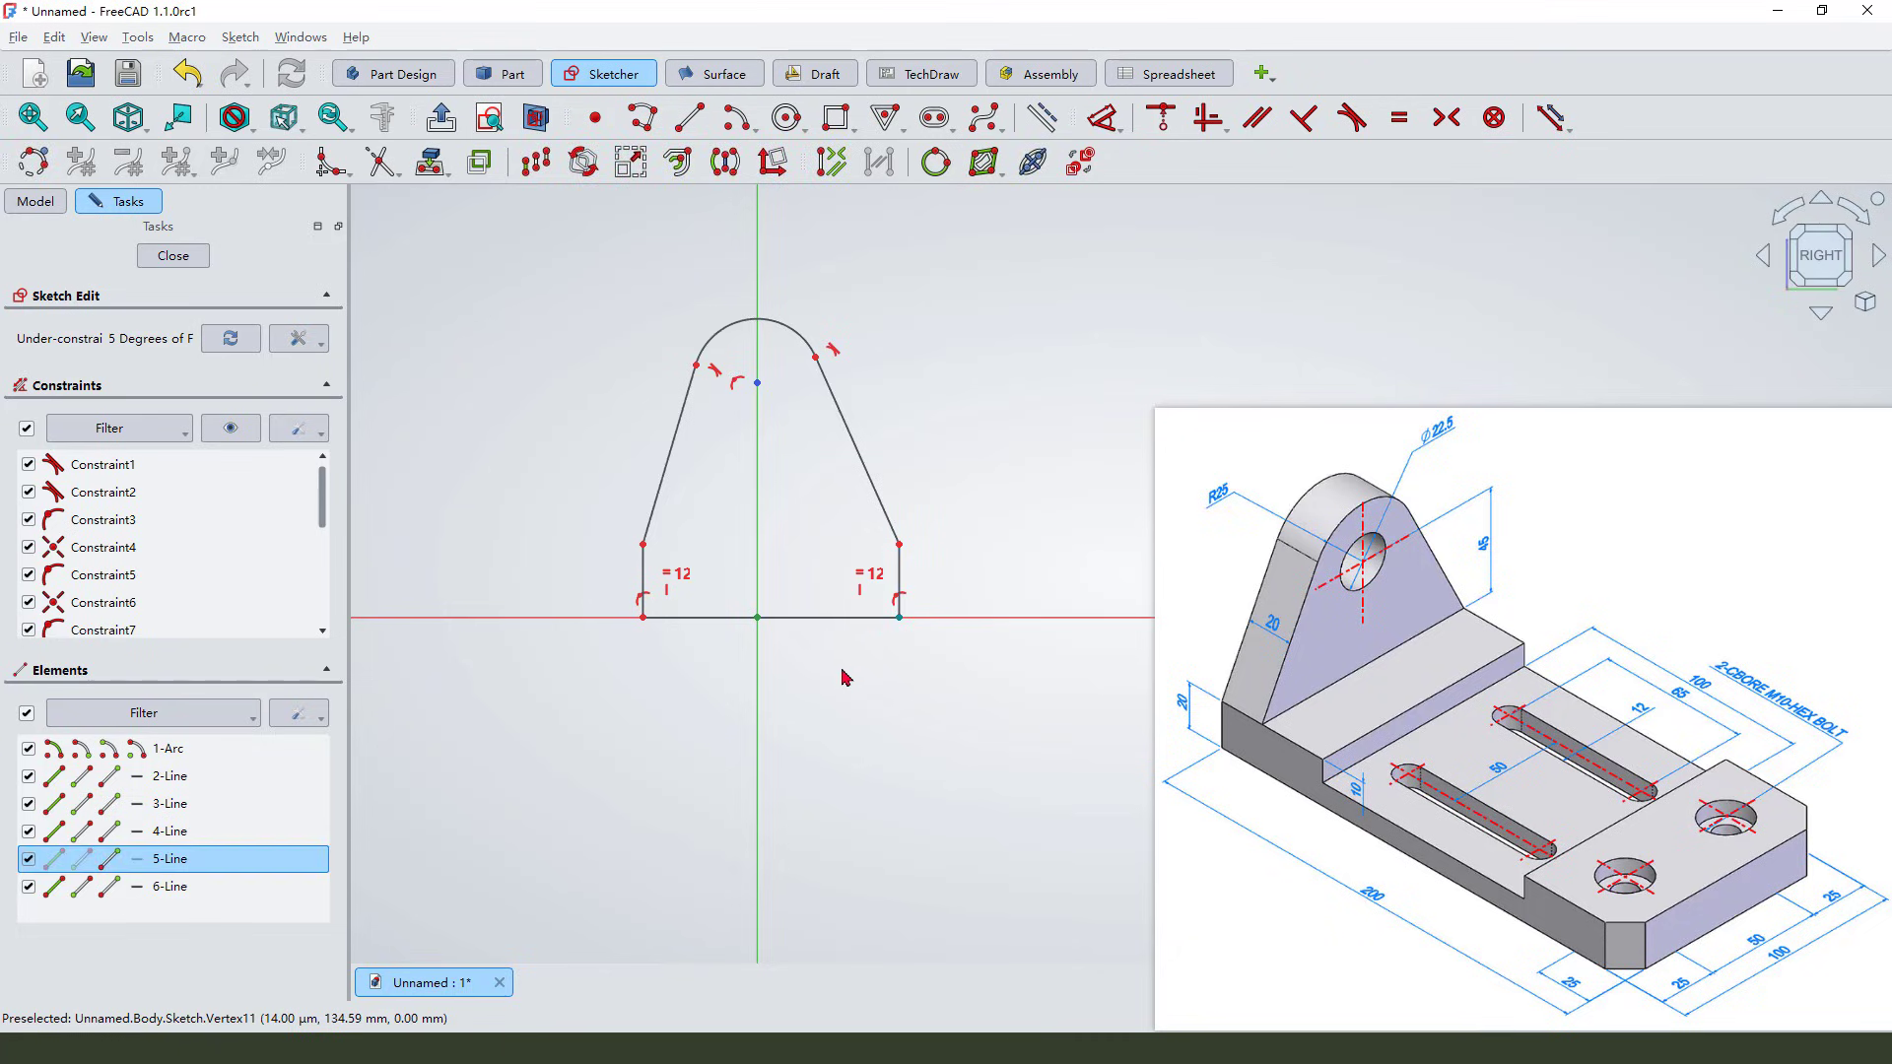
{"action": "left_click", "coordinate": [642, 619]}
{"action": "left_click", "coordinate": [757, 658]}
{"action": "left_click", "coordinate": [1442, 119]}
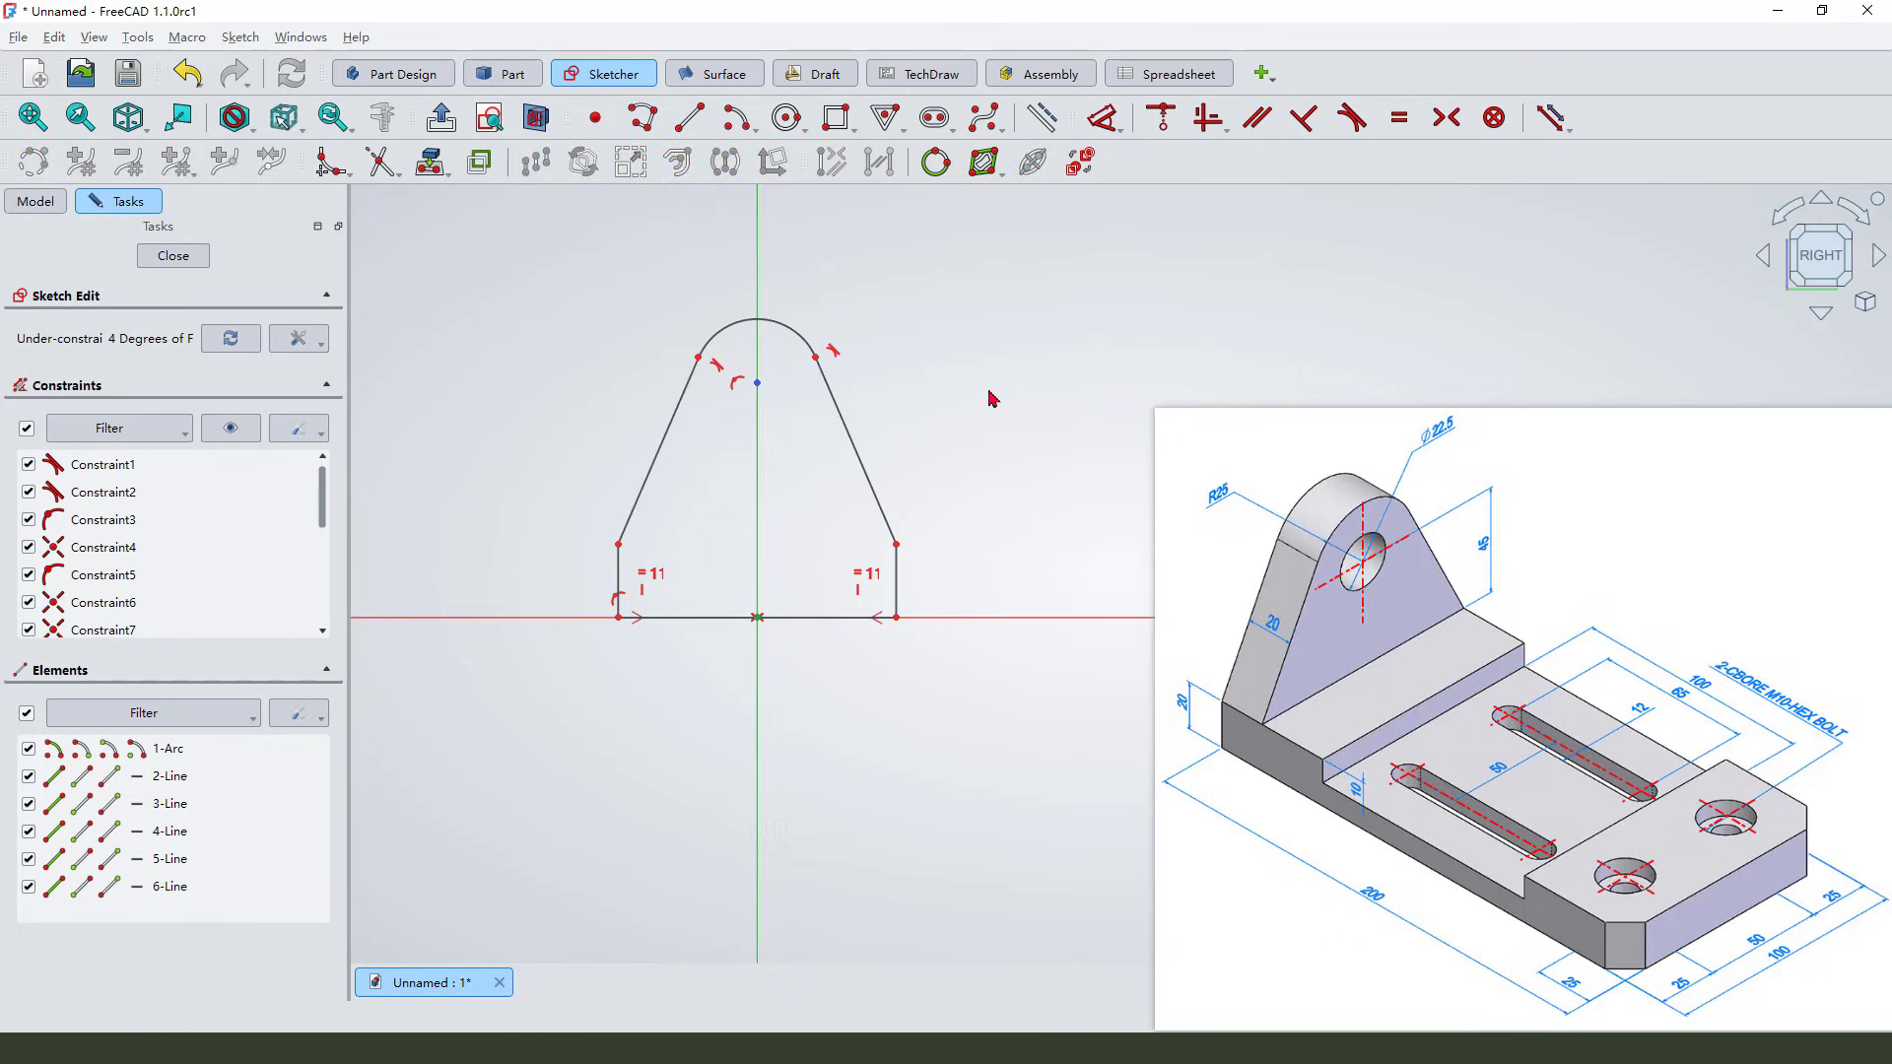
Step: Dimension the vertical distance from the top arc's centre to the upper end of the short side line as 45 mm
{"action": "left_click", "coordinate": [1100, 119]}
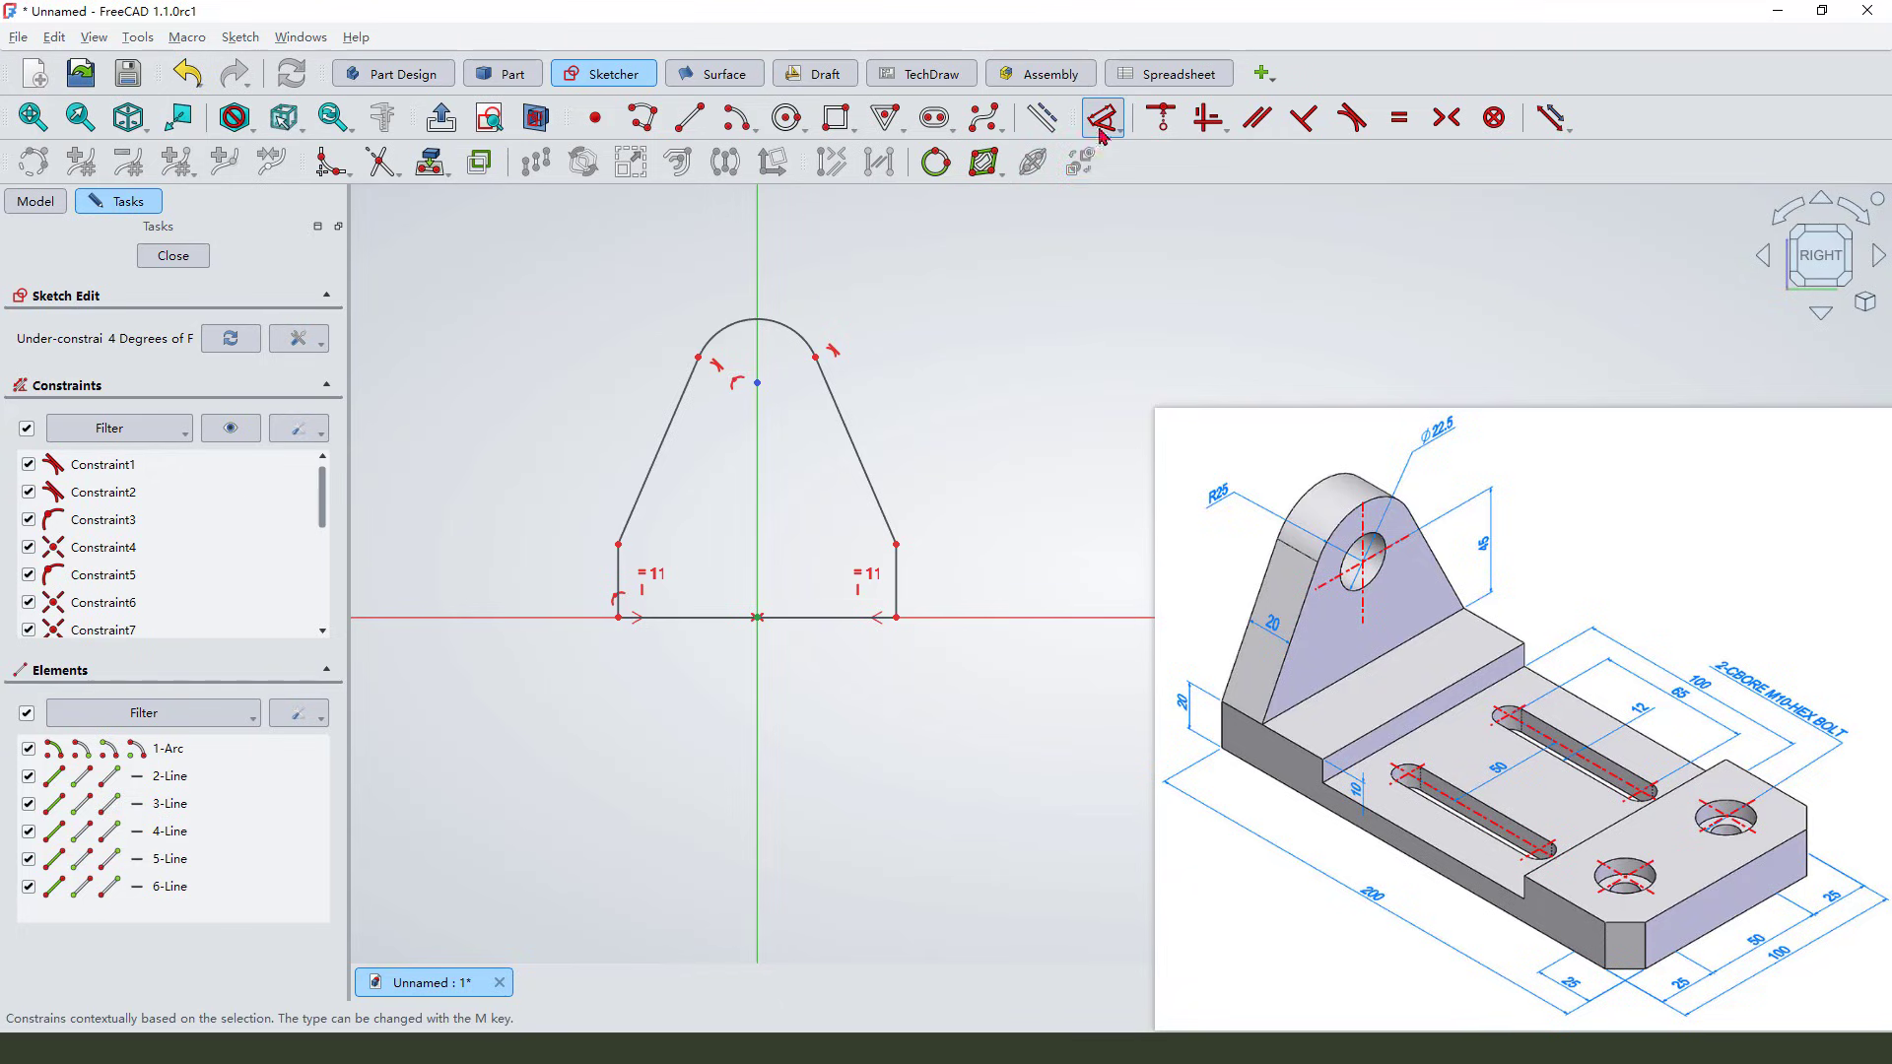
{"action": "left_click", "coordinate": [896, 542]}
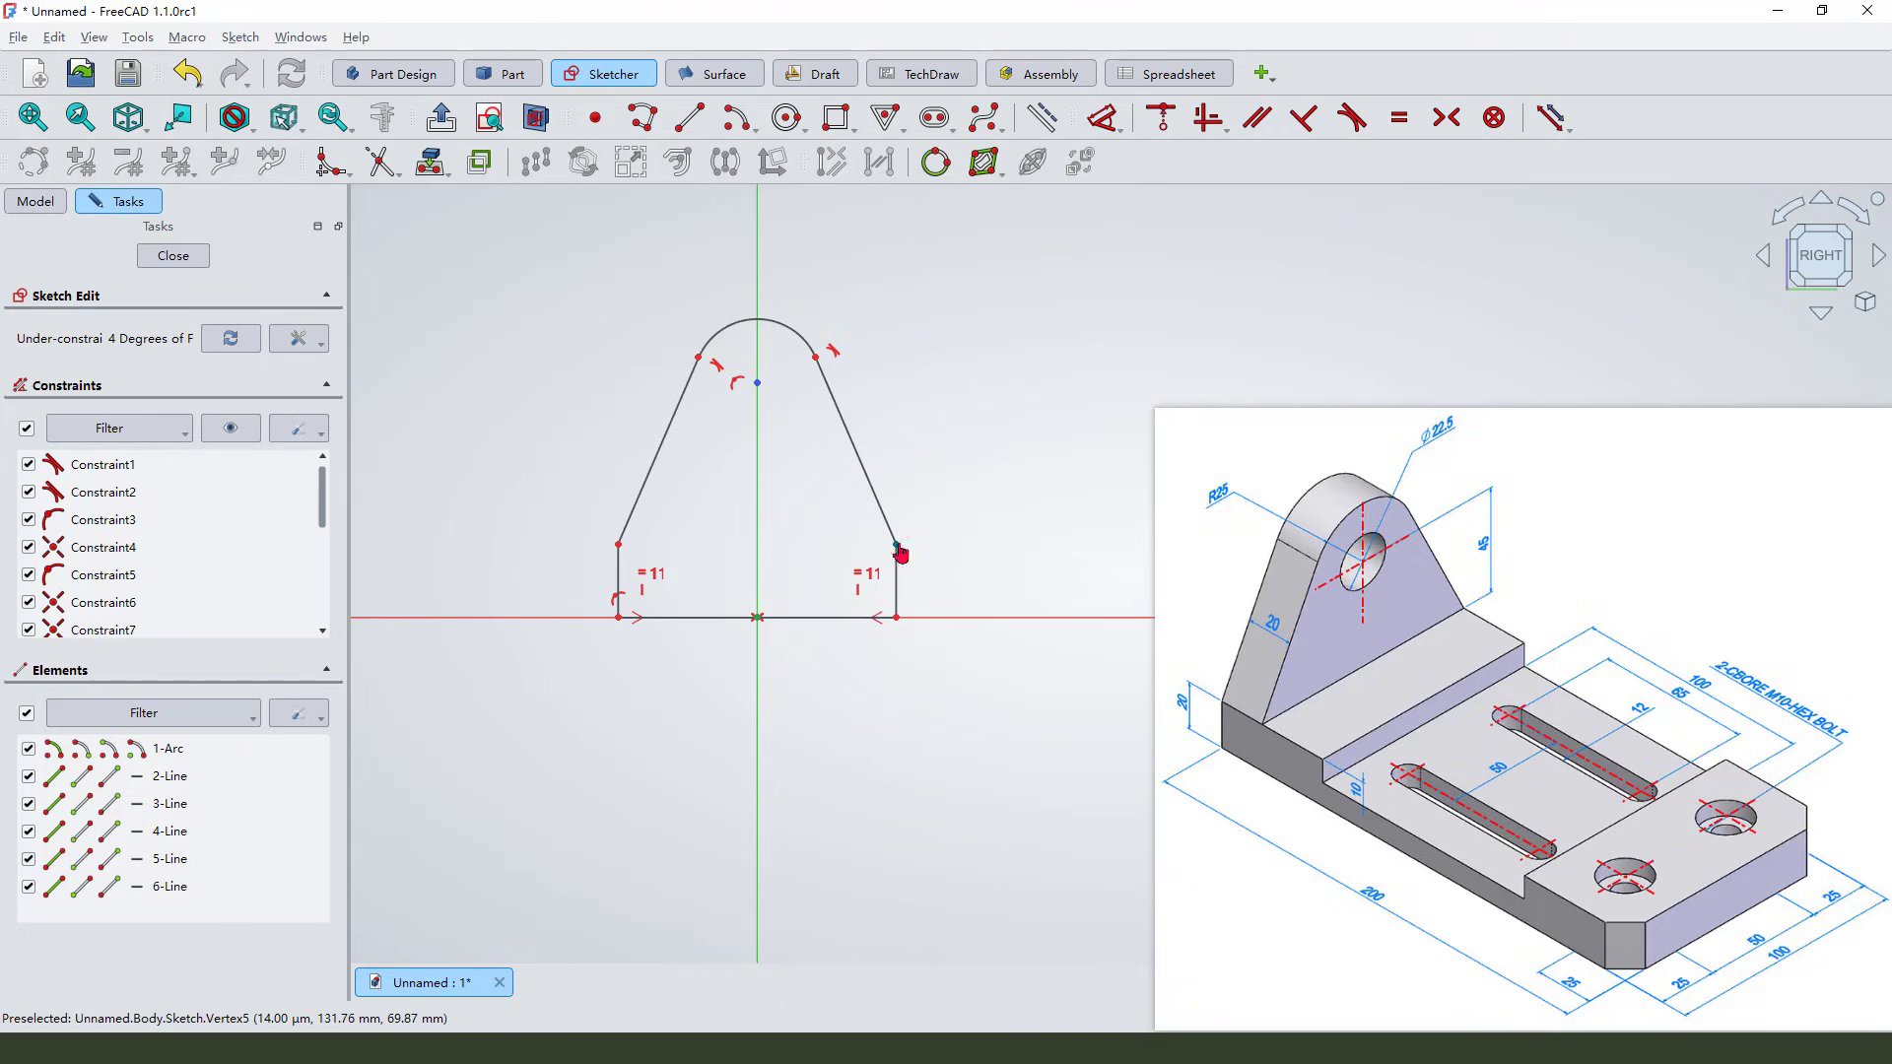
{"action": "left_click", "coordinate": [758, 383]}
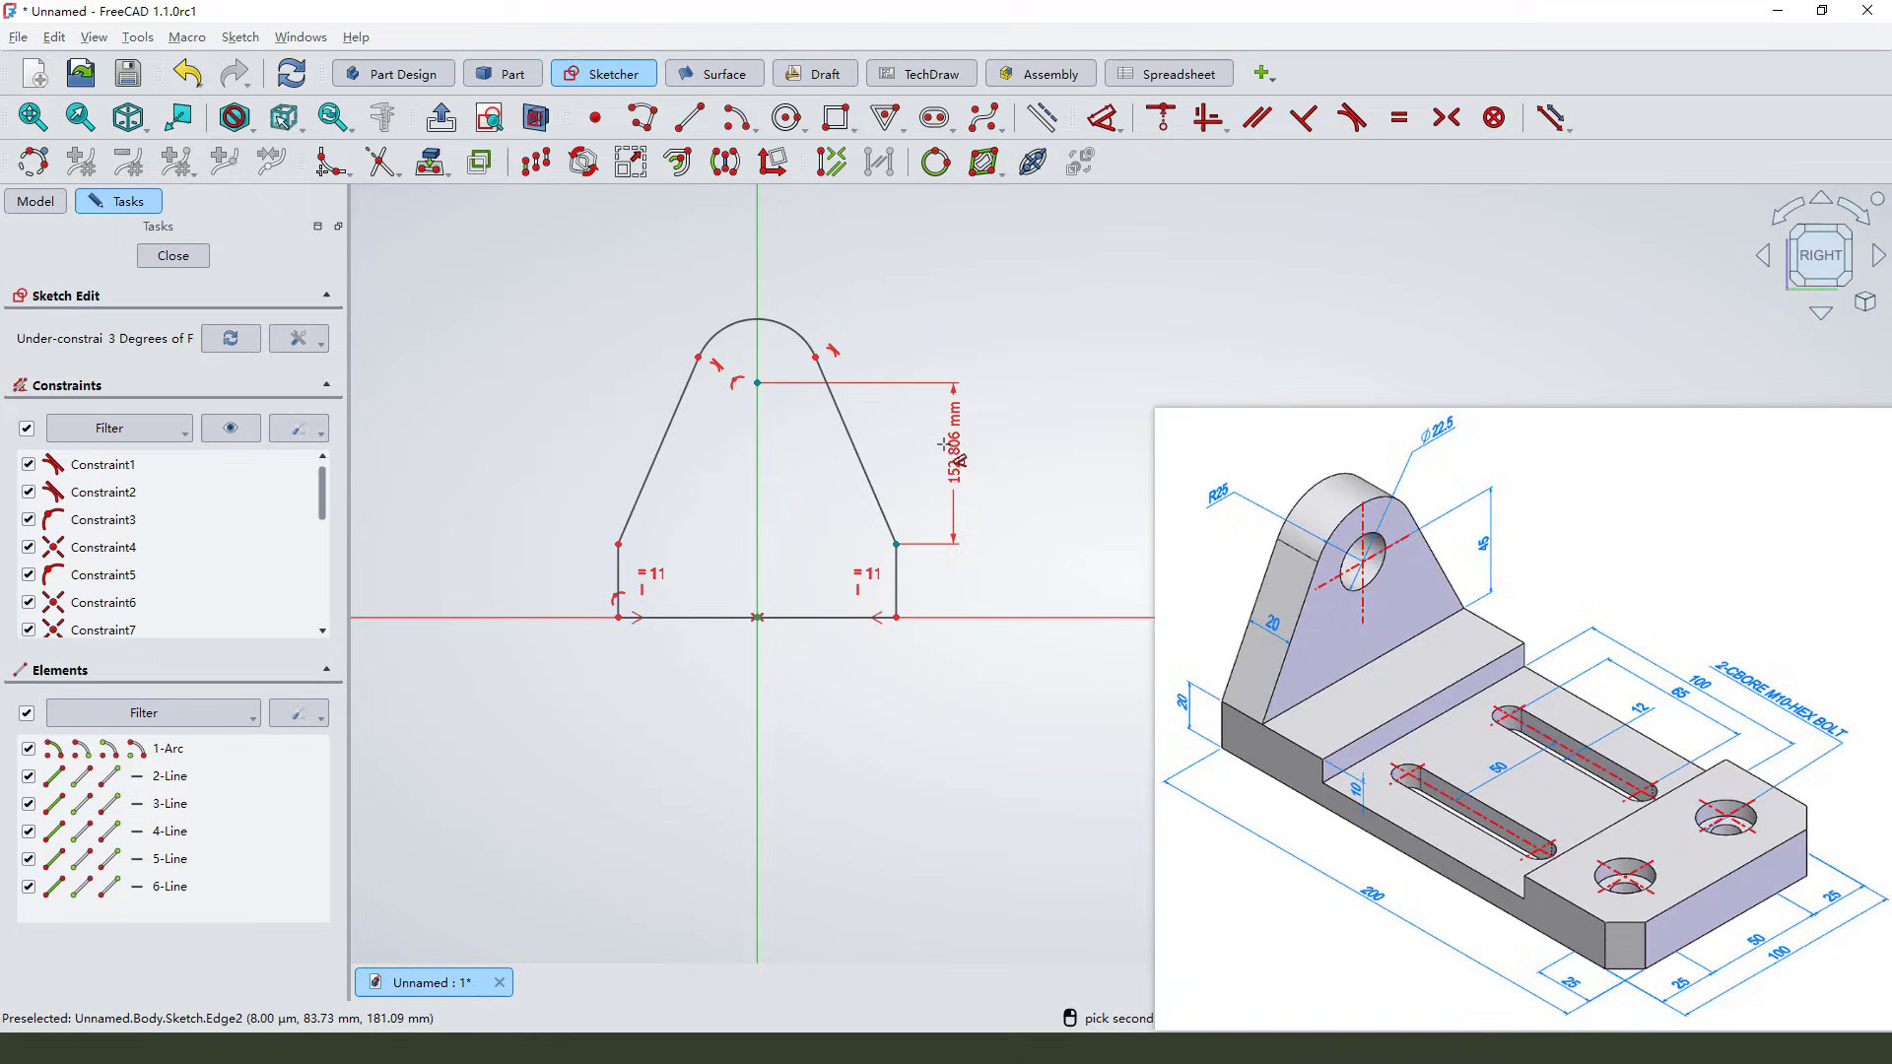
{"action": "left_click", "coordinate": [972, 453]}
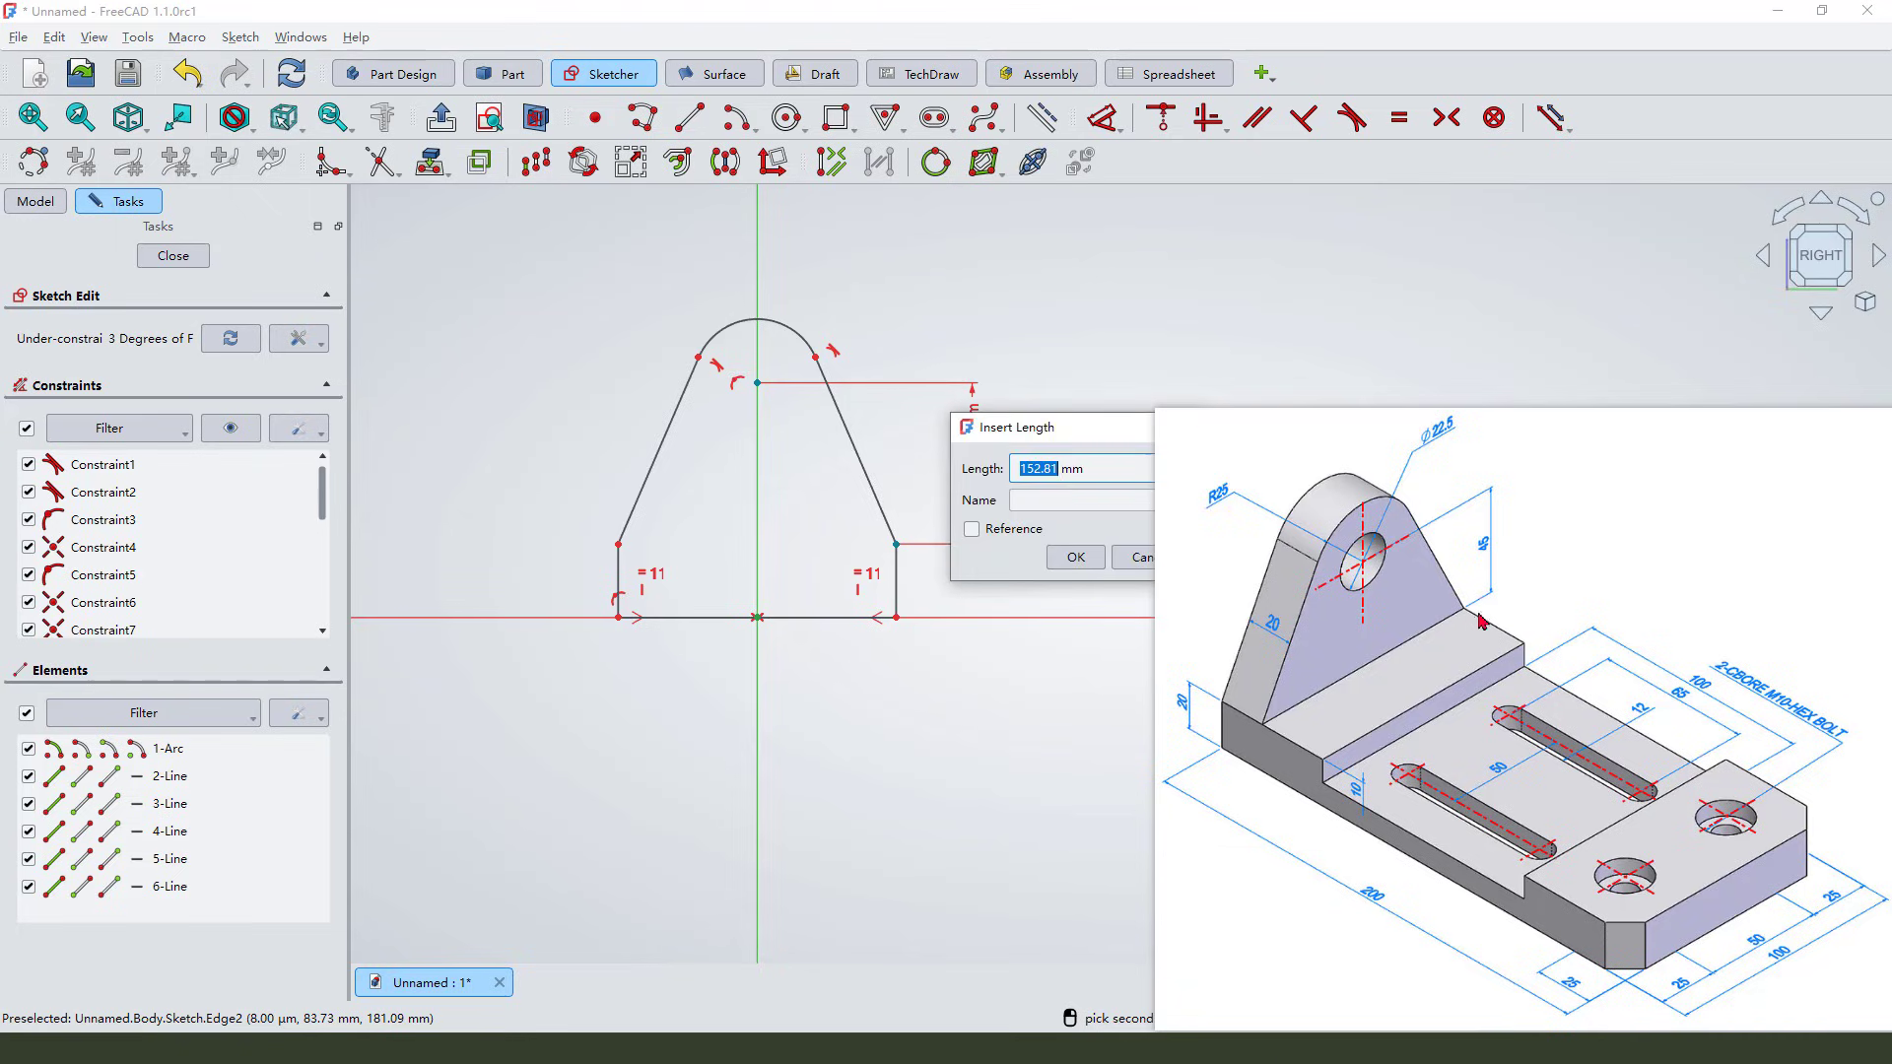
{"action": "left_click_drag", "start_coordinate": [1467, 529], "coordinate": [1467, 520]}
{"action": "type", "text": "4"}
{"action": "mouse_move", "coordinate": [988, 474]}
{"action": "type", "text": "5"}
{"action": "key", "text": "Return"}
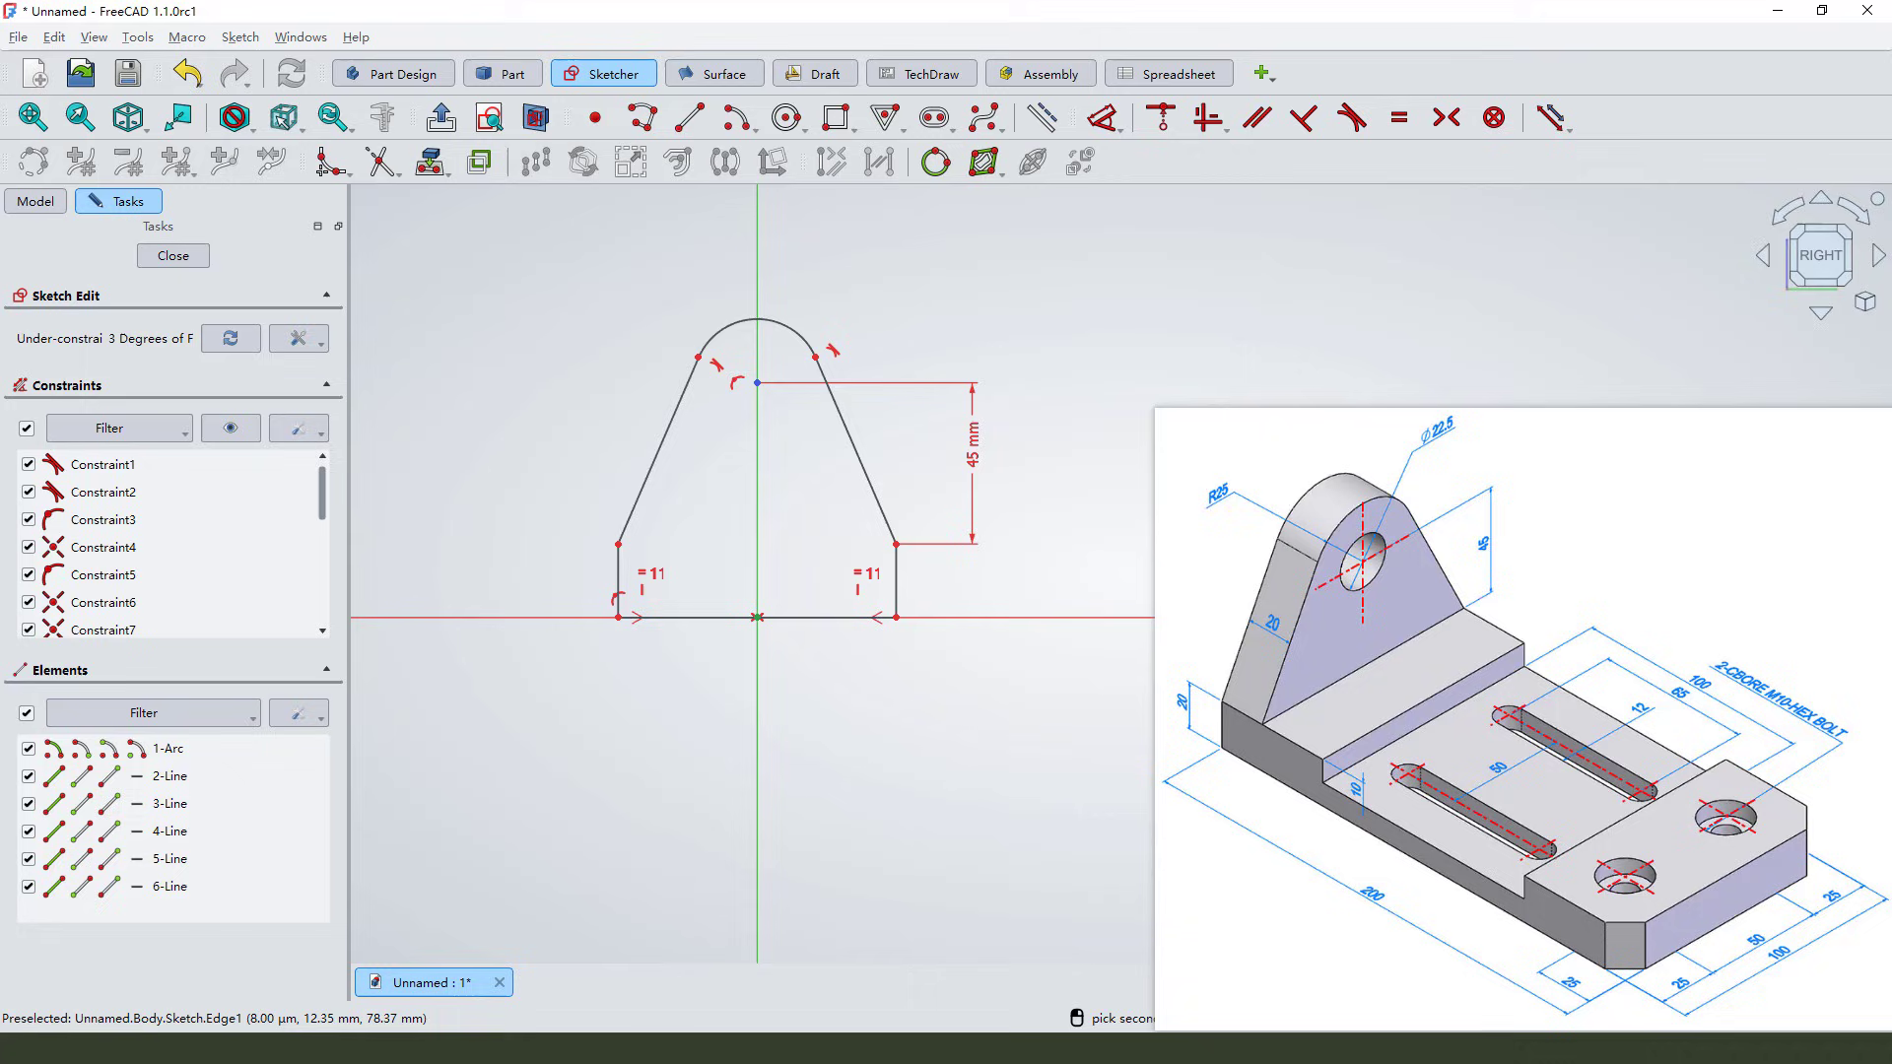
Step: Dimension the top arc's radius as 25 mm and the base line's length as 100 mm
{"action": "left_click", "coordinate": [784, 344]}
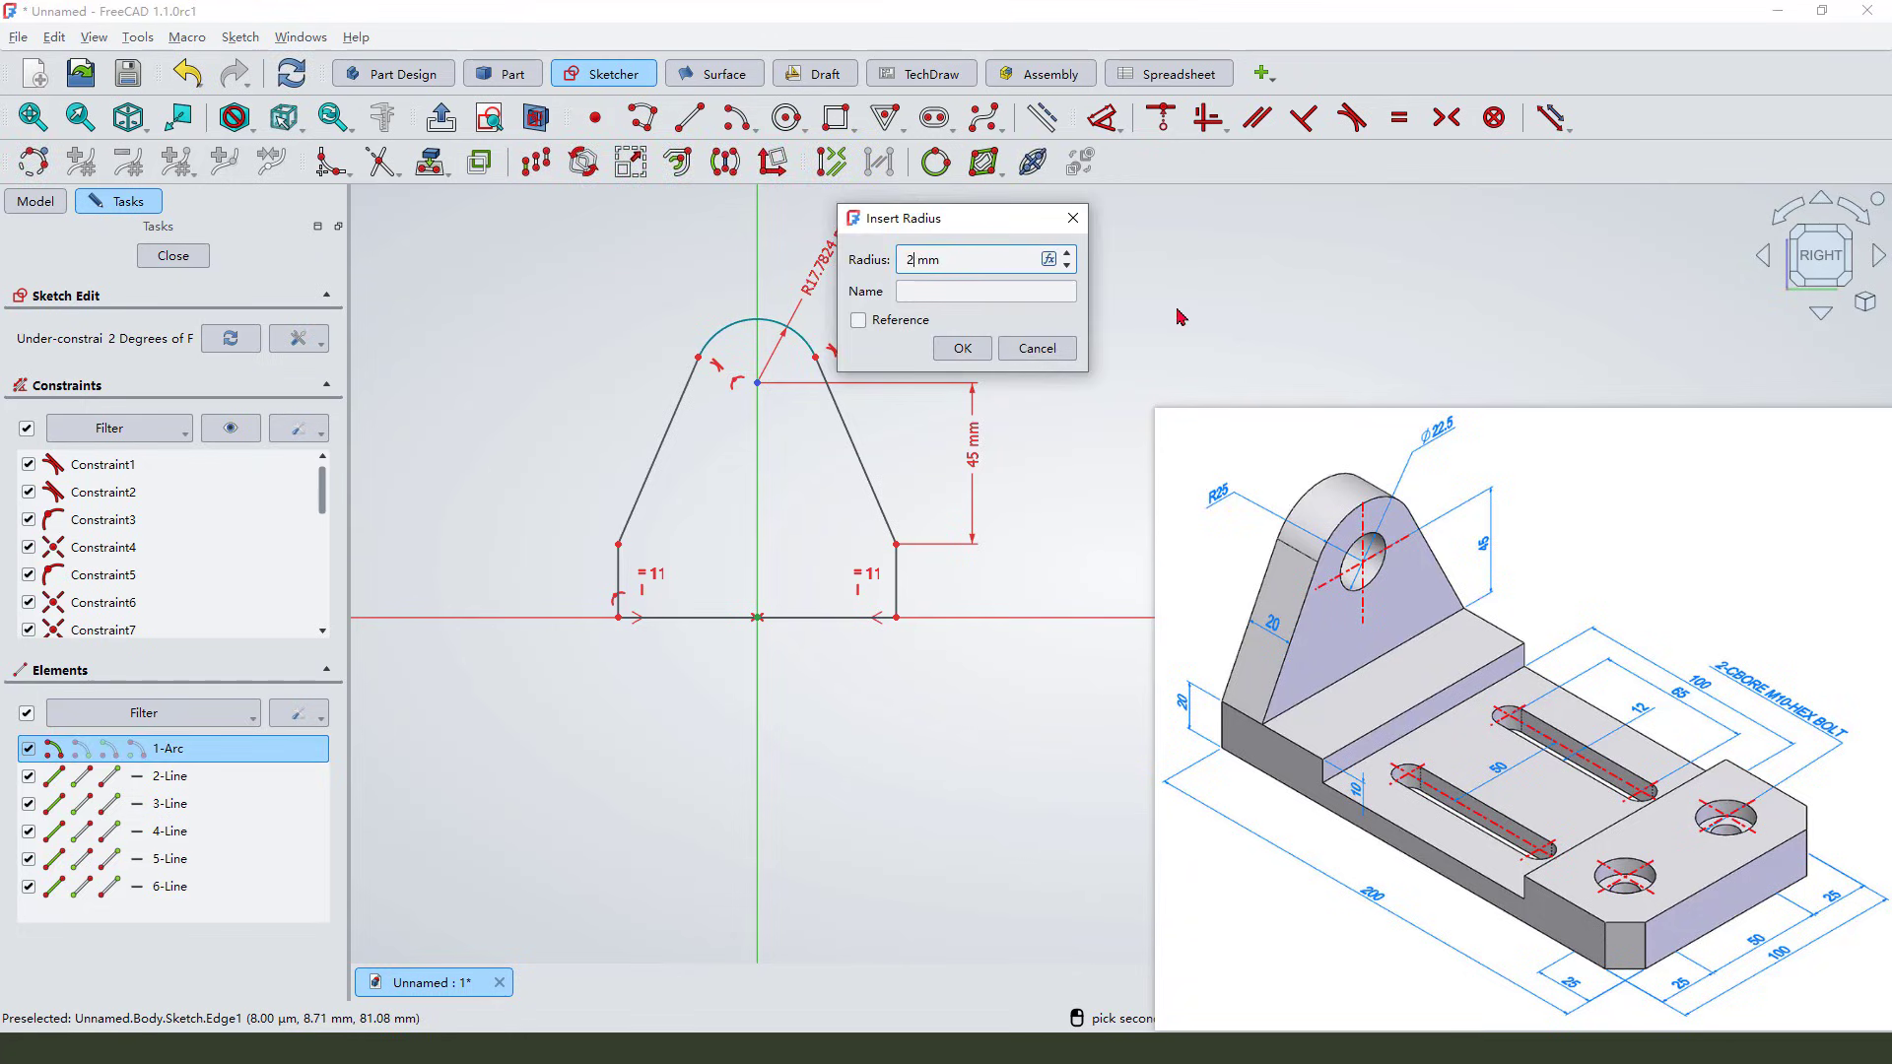
{"action": "left_click", "coordinate": [961, 349]}
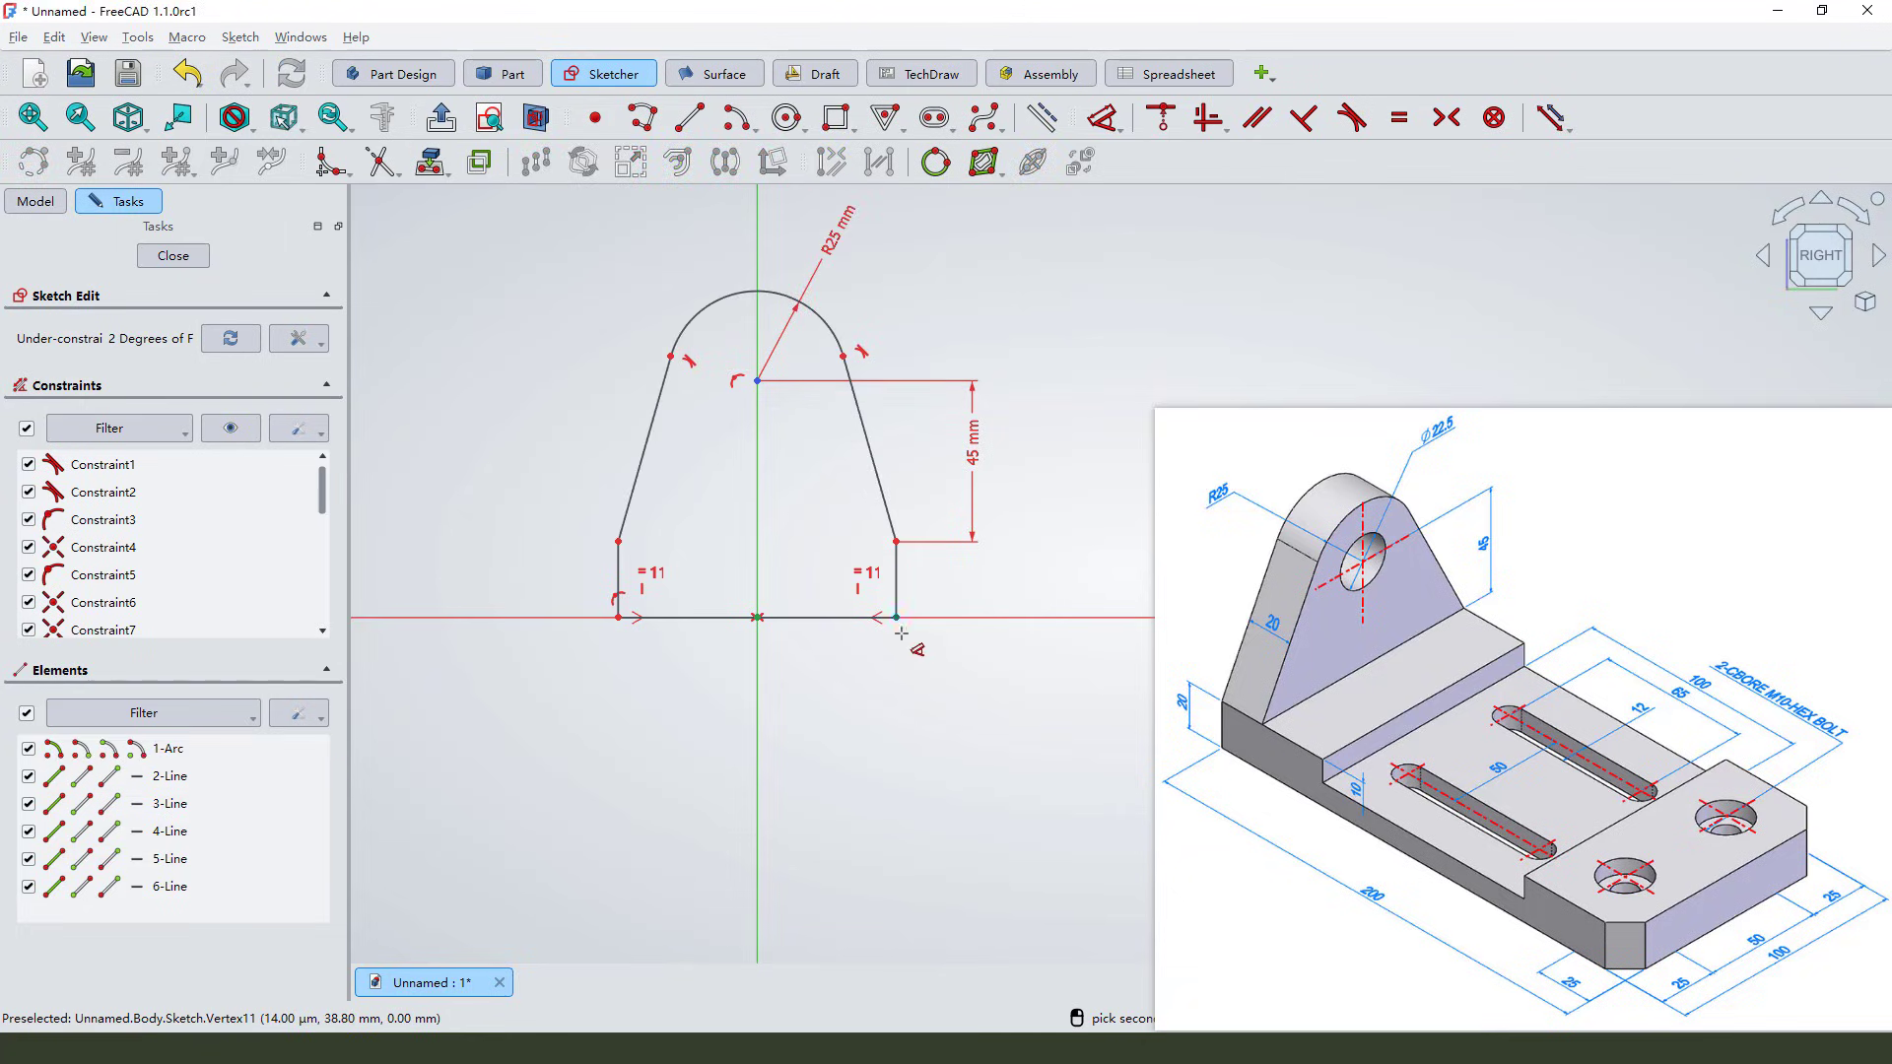
{"action": "scroll", "coordinate": [832, 757], "scroll_direction": "down", "scroll_amount": 1}
{"action": "scroll", "coordinate": [885, 717], "scroll_direction": "up", "scroll_amount": 1}
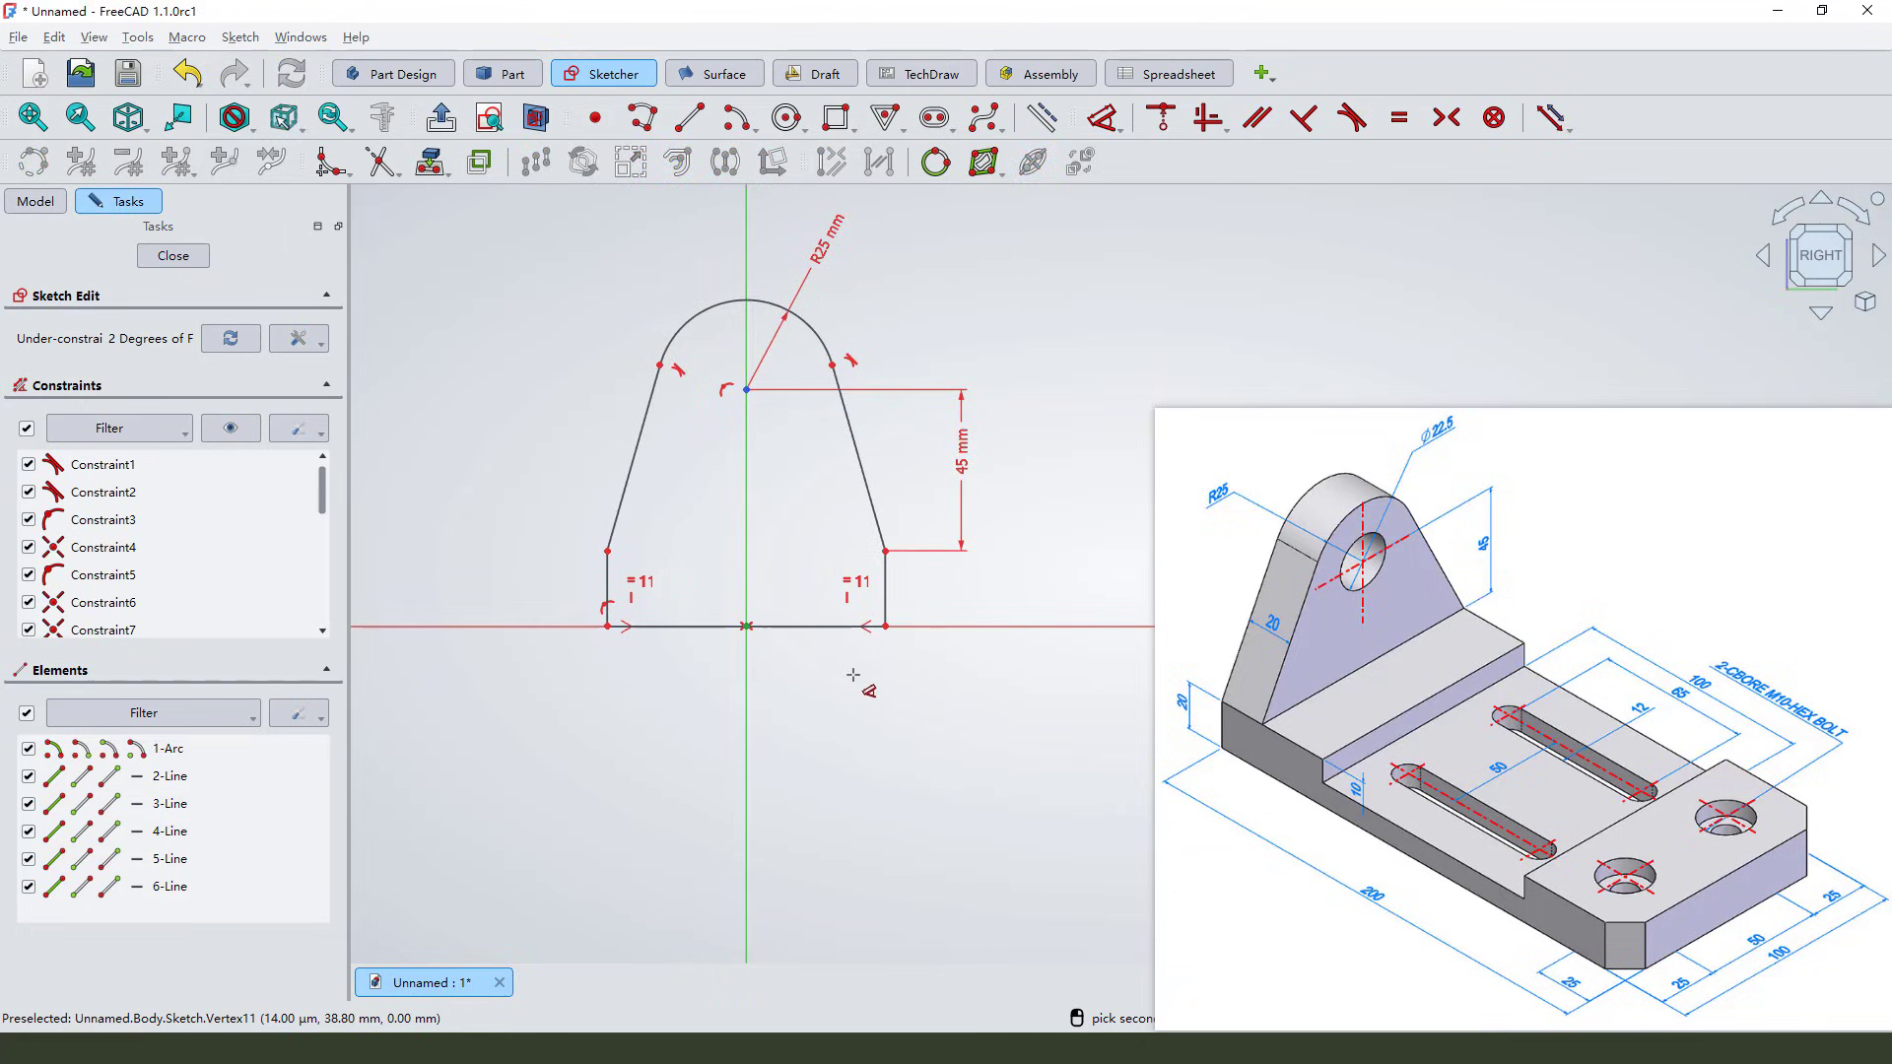
{"action": "left_click", "coordinate": [818, 627]}
{"action": "left_click", "coordinate": [773, 748]}
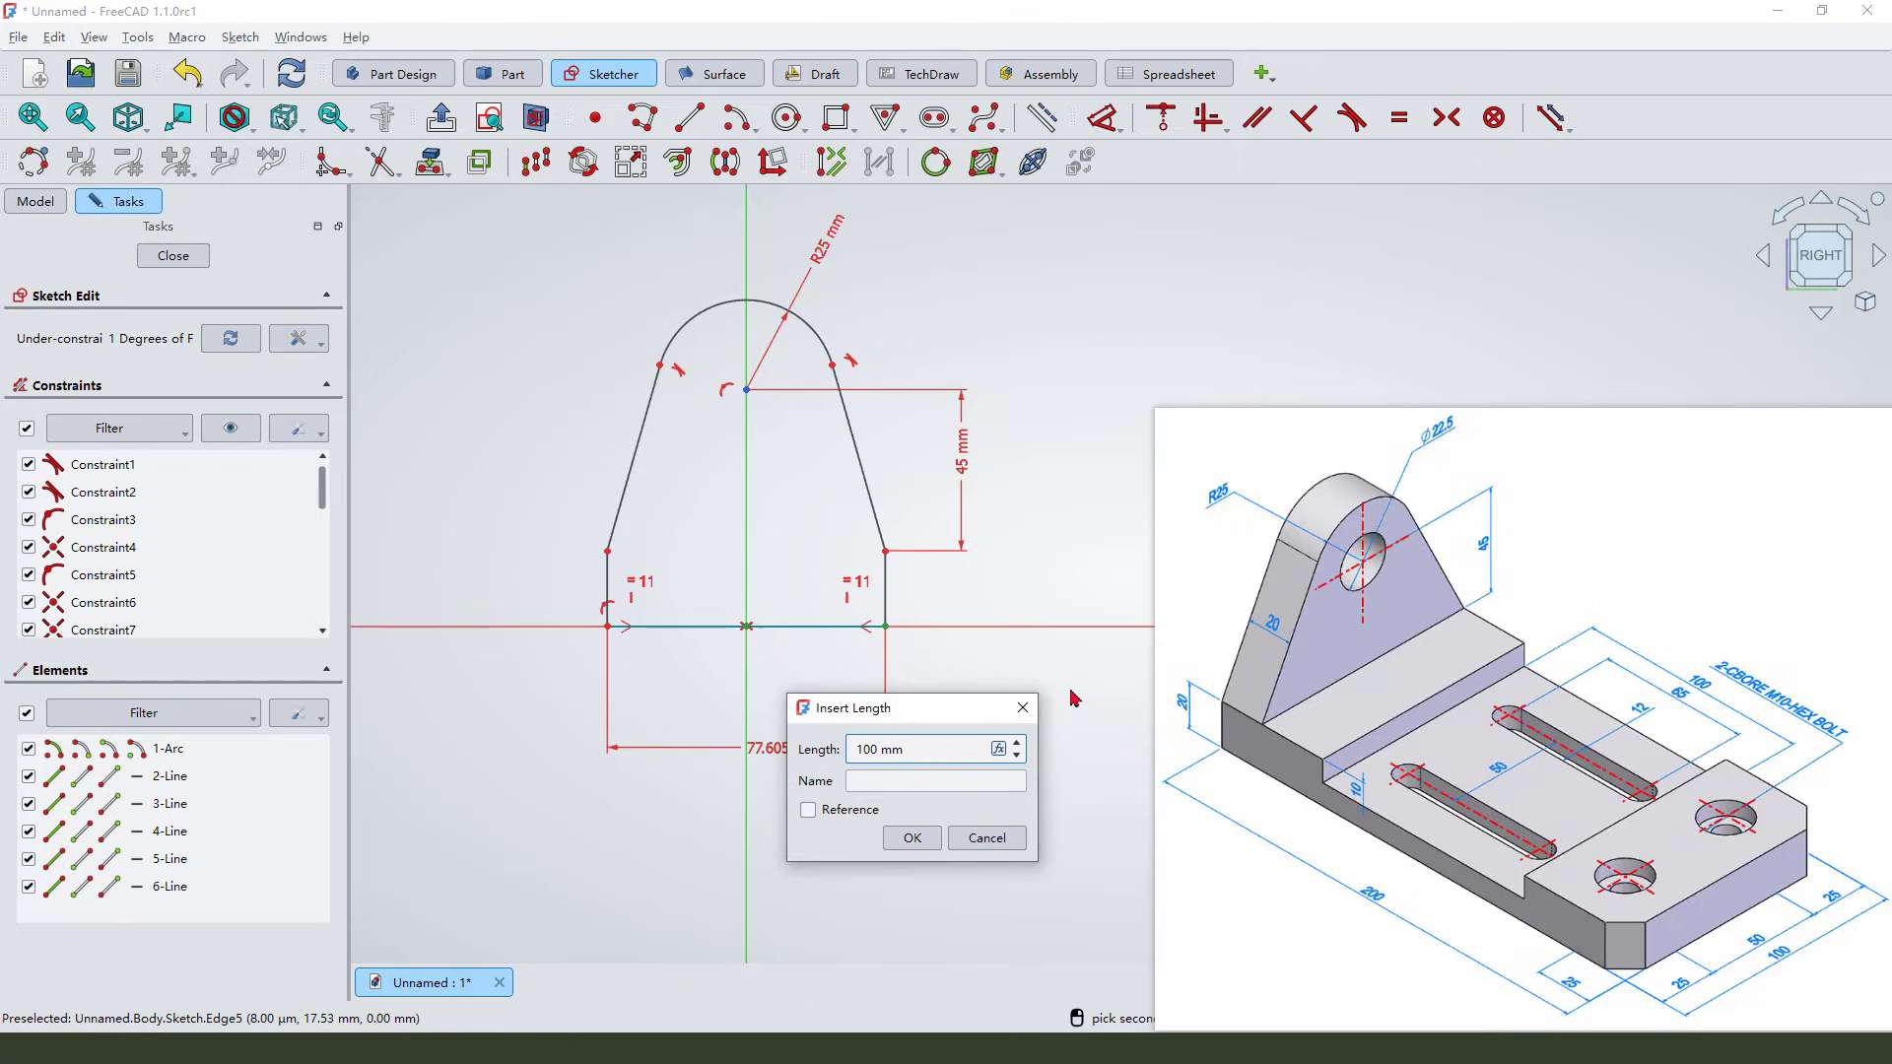
{"action": "left_click", "coordinate": [938, 838]}
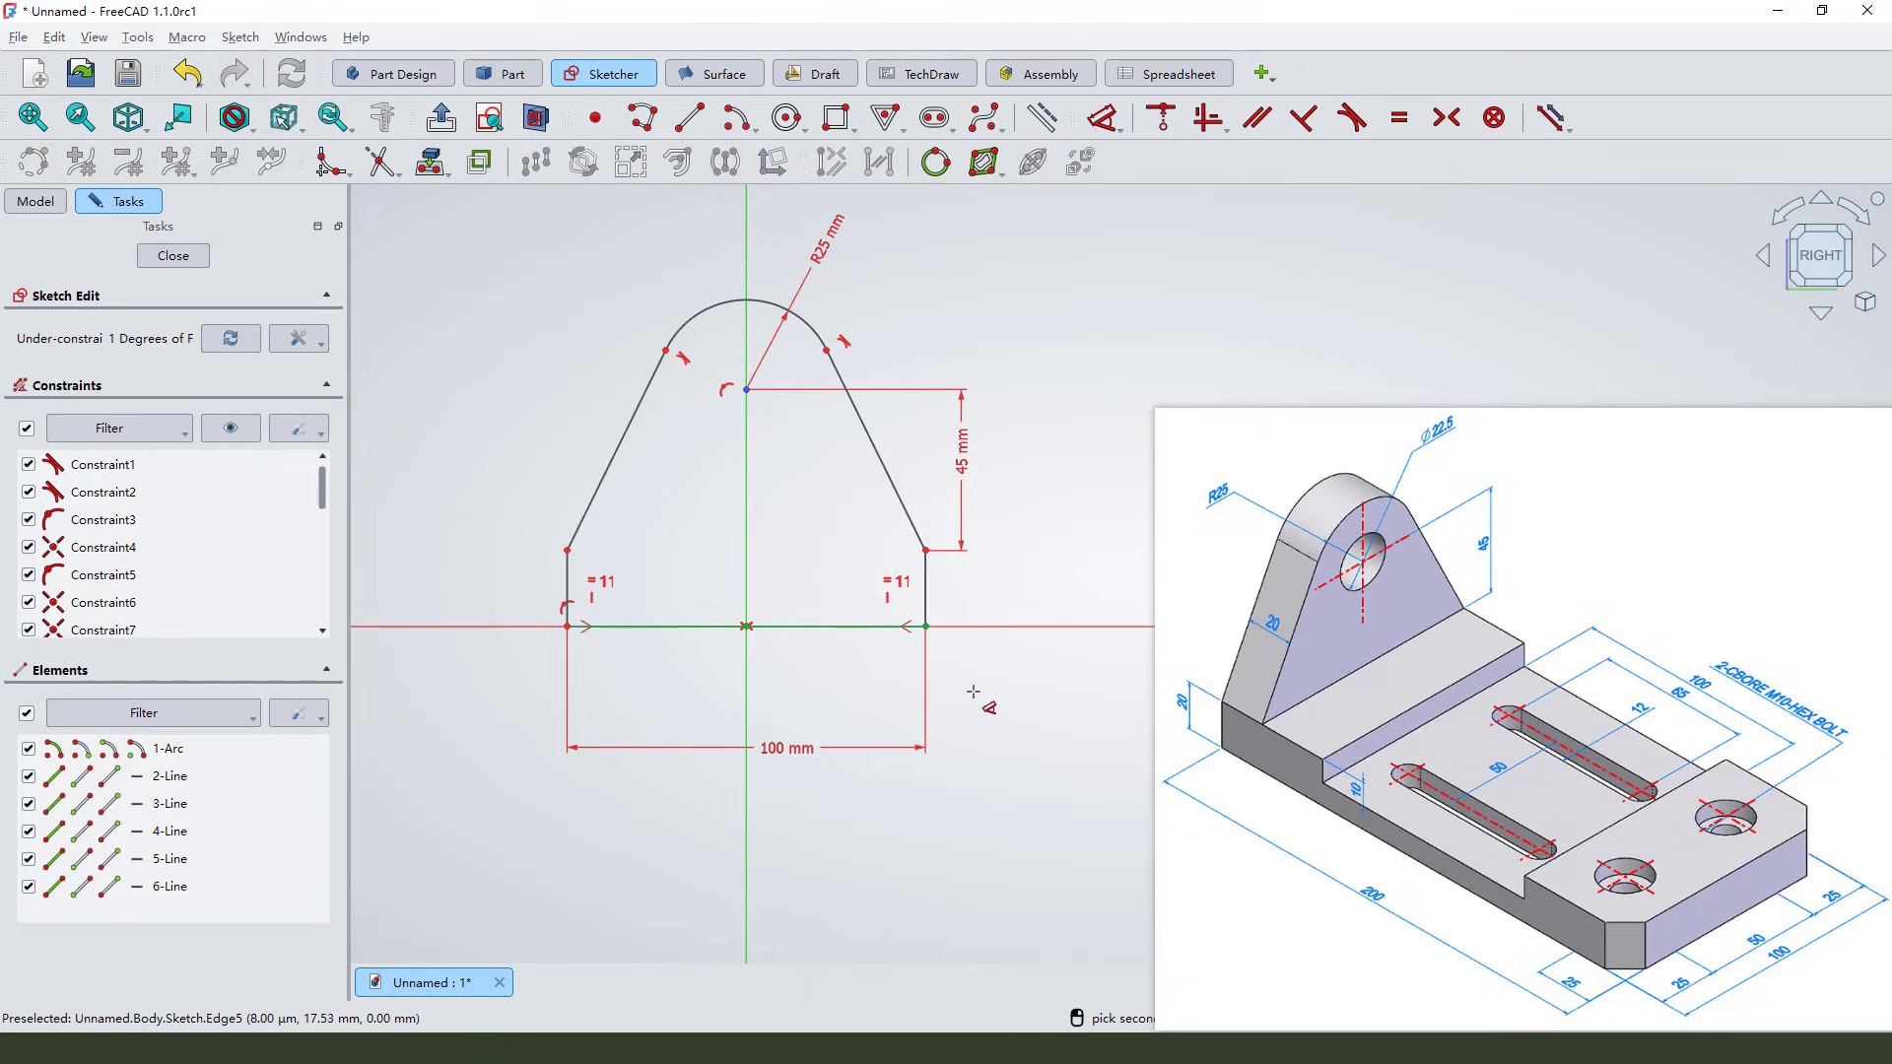
Step: Dimension the right-hand short vertical side line's length as 20 mm
{"action": "left_click", "coordinate": [926, 589]}
{"action": "left_click", "coordinate": [1044, 545]}
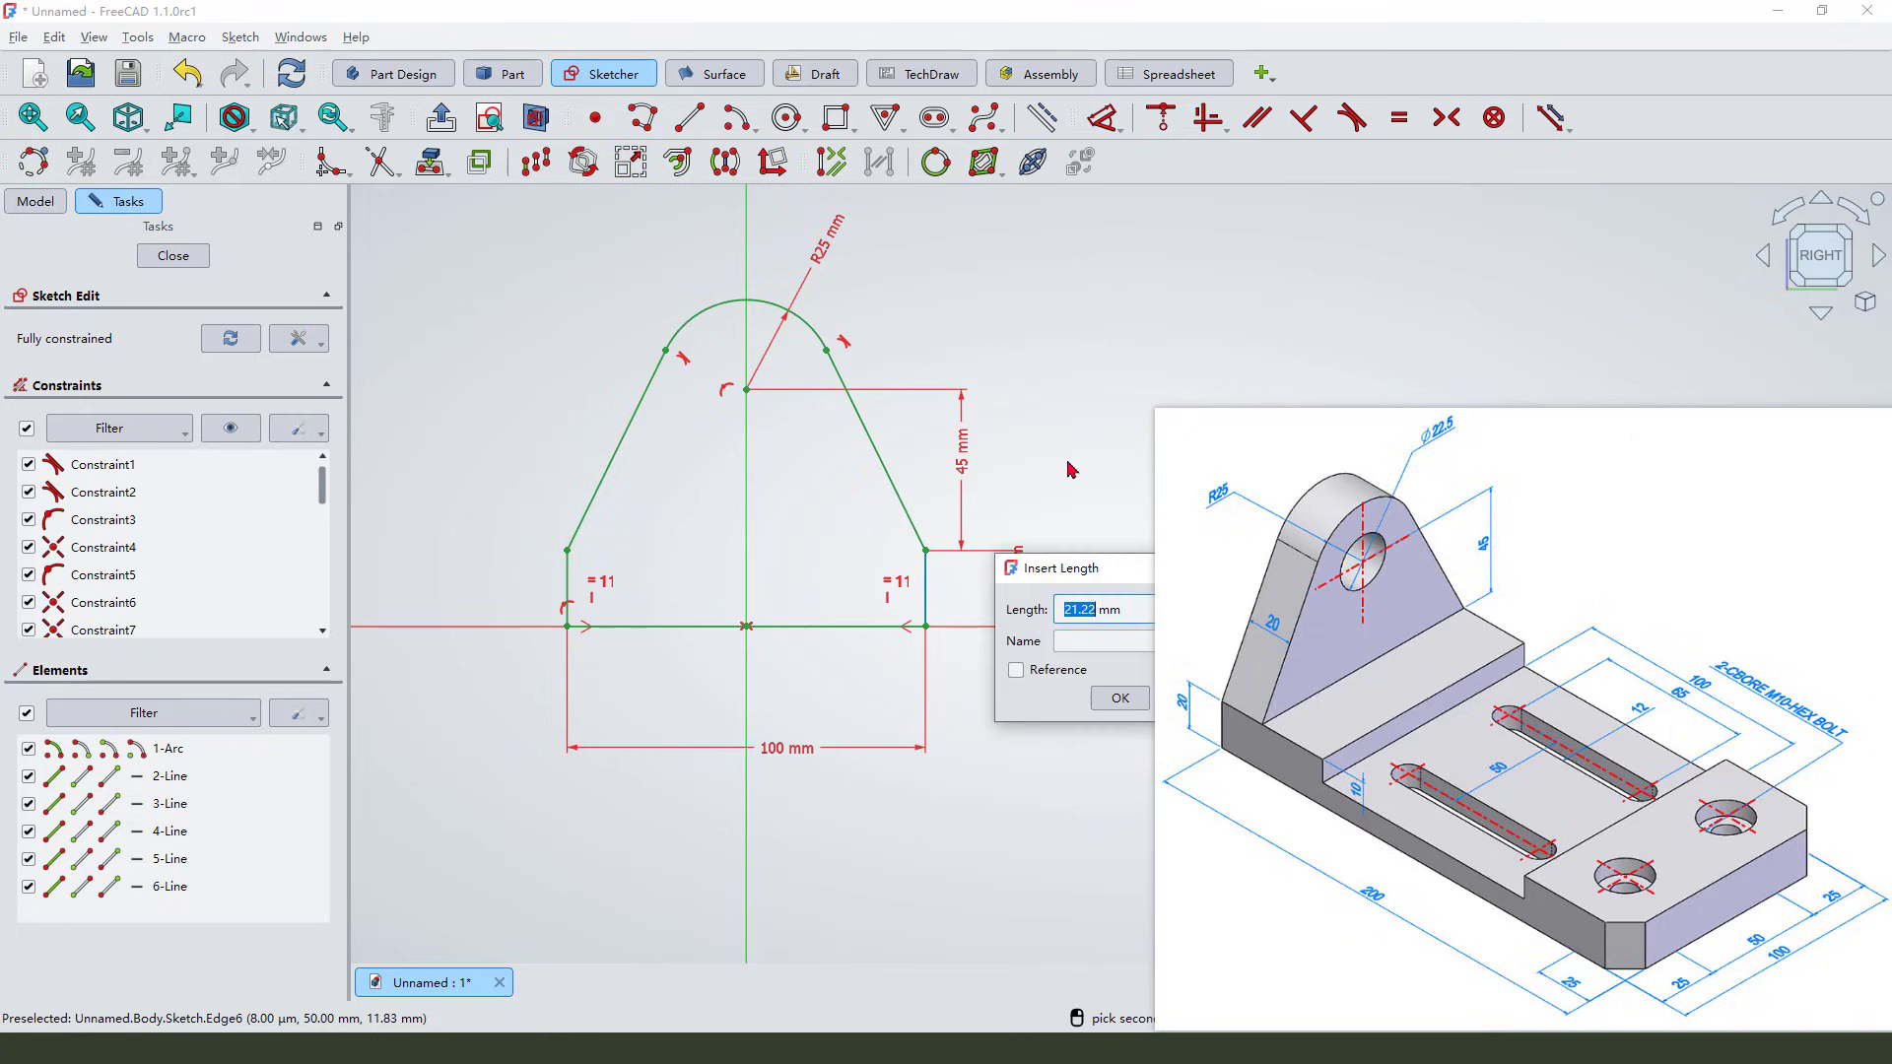
{"action": "type", "text": "20"}
{"action": "key", "text": "Return"}
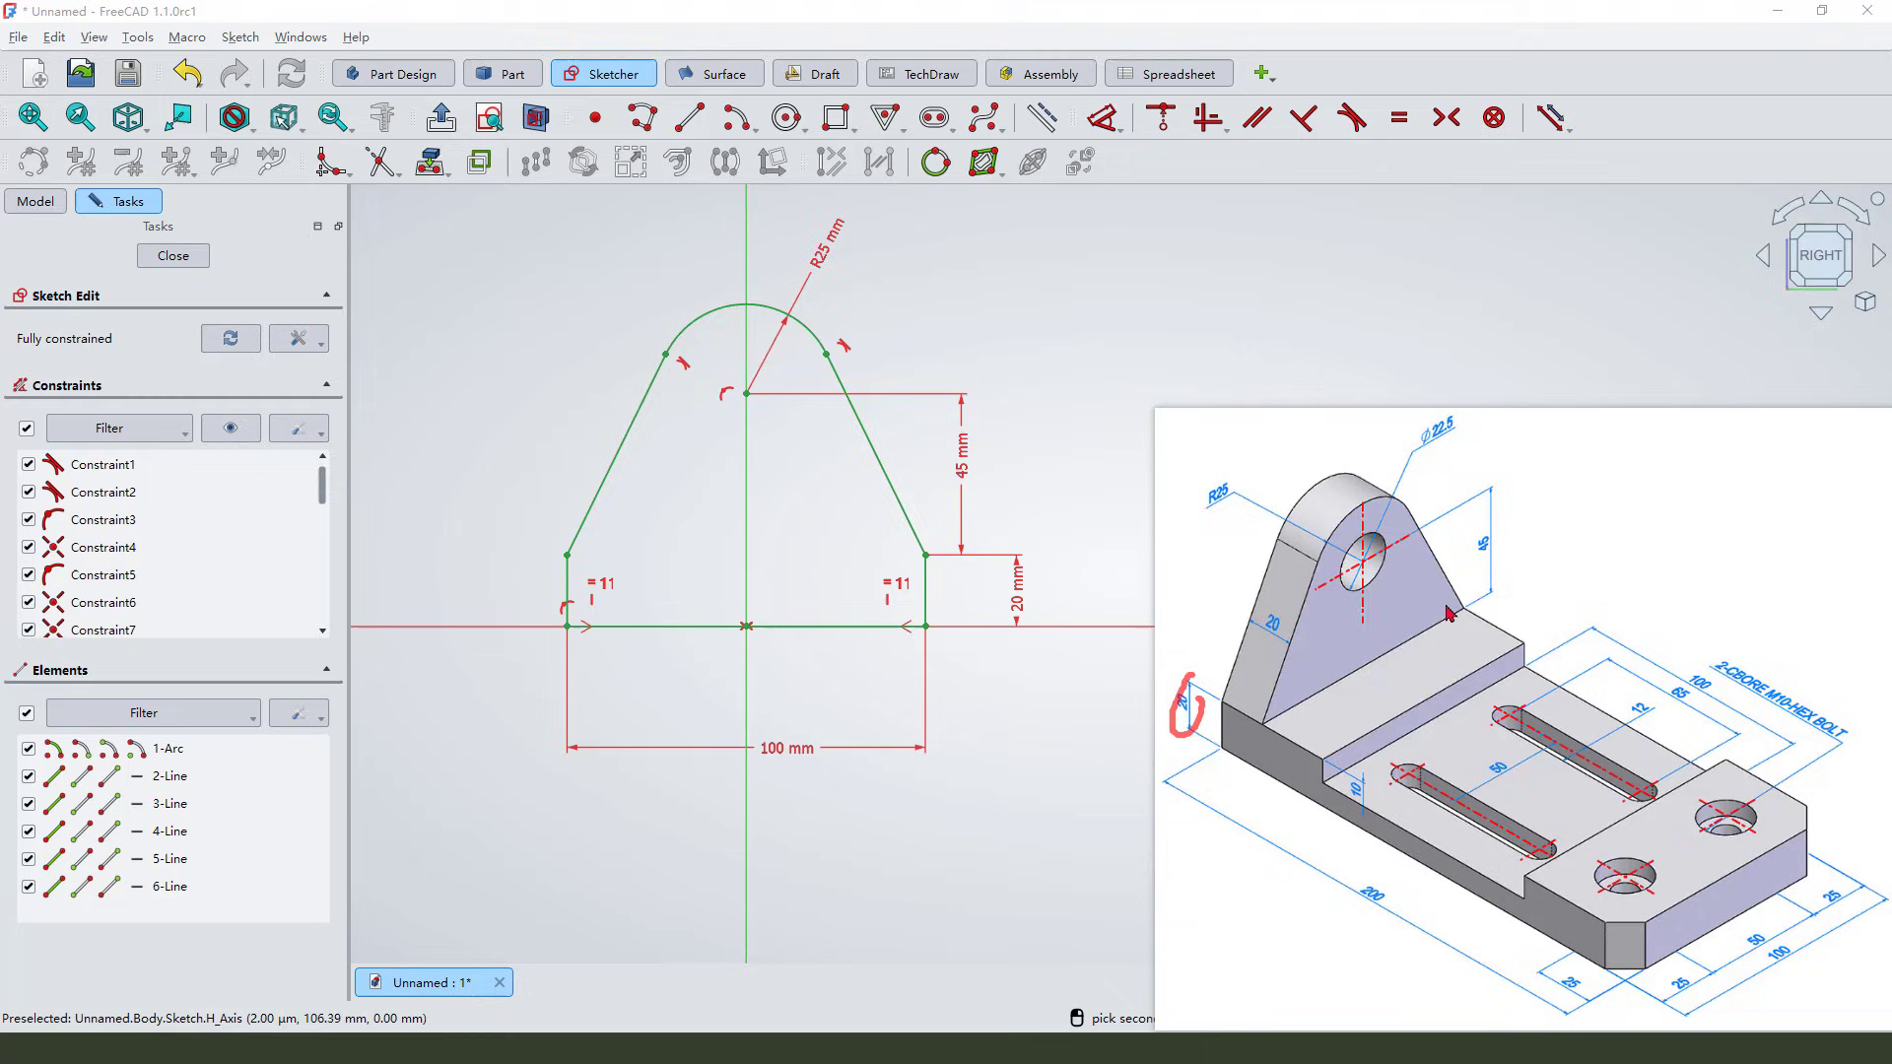
Step: Draw a circle about 22 mm in diameter centred on the top arc's centre
{"action": "left_click_drag", "start_coordinate": [1376, 548], "coordinate": [1390, 549]}
{"action": "left_click", "coordinate": [786, 117]}
{"action": "left_click", "coordinate": [746, 393]}
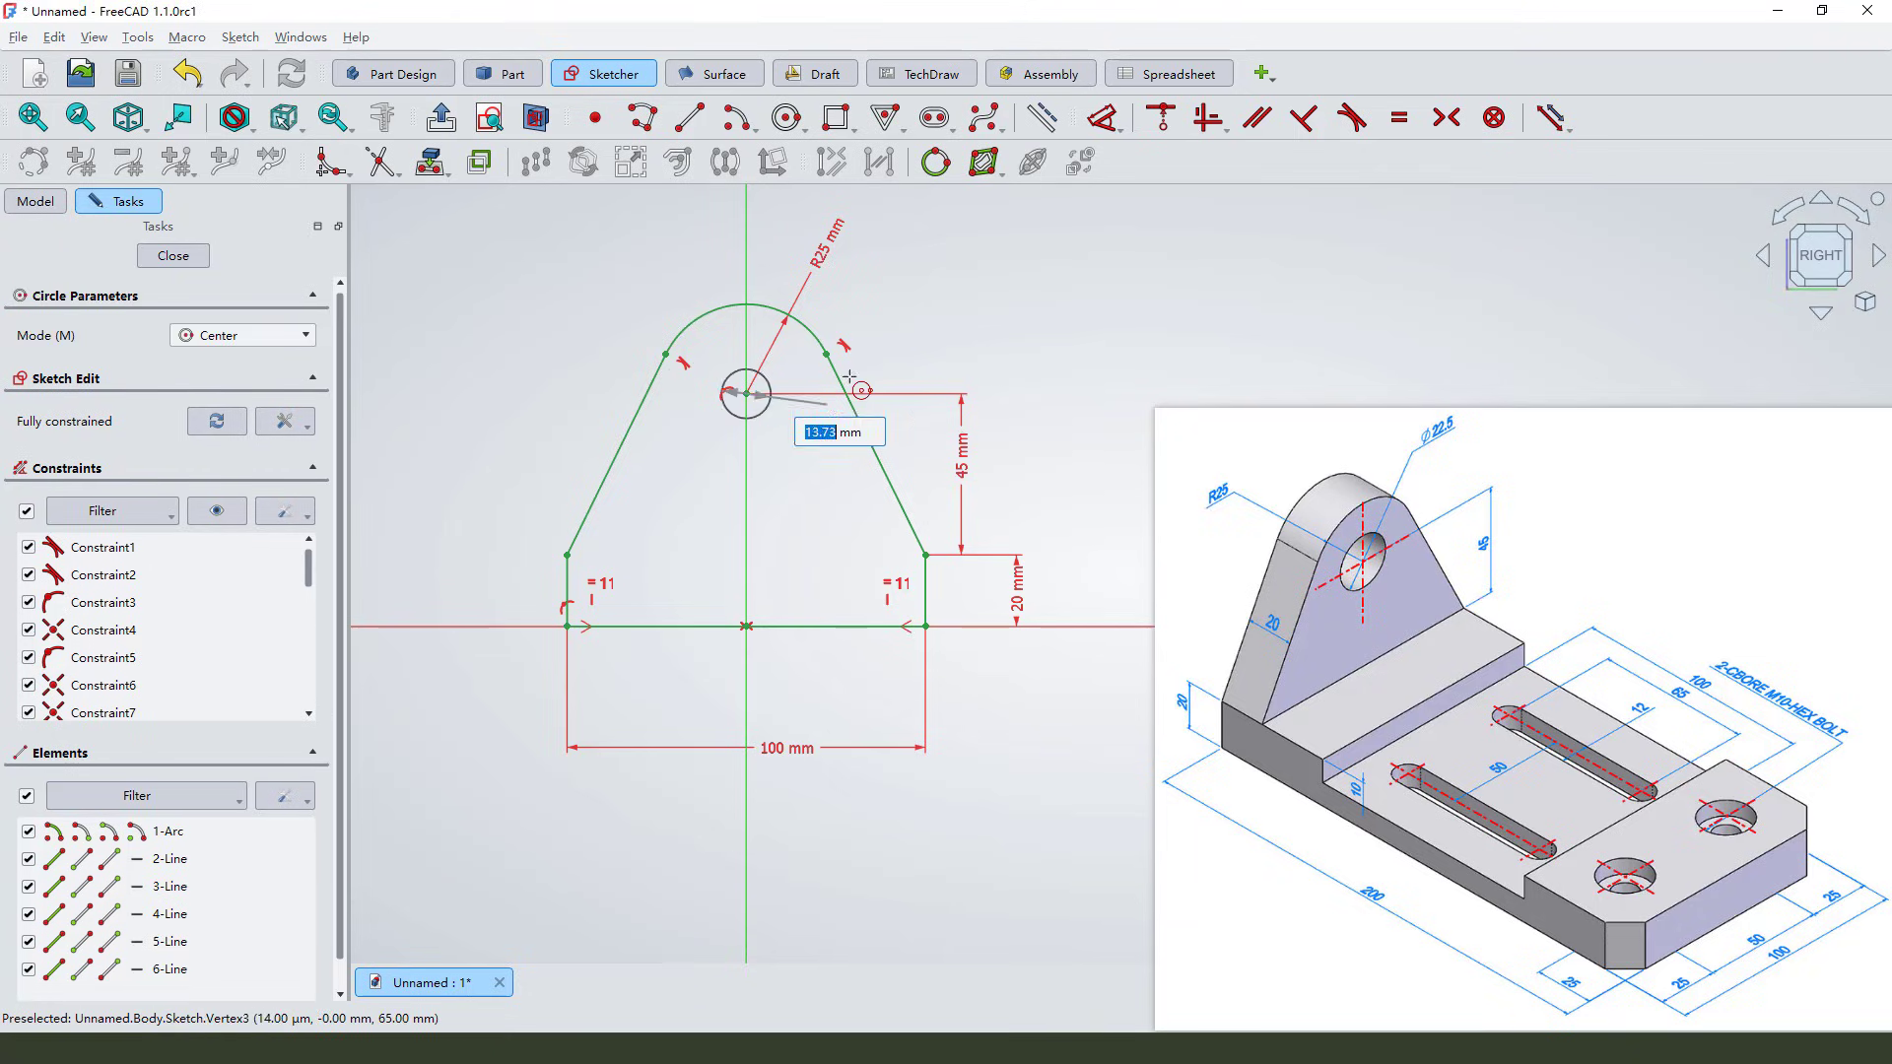
{"action": "left_click", "coordinate": [762, 431]}
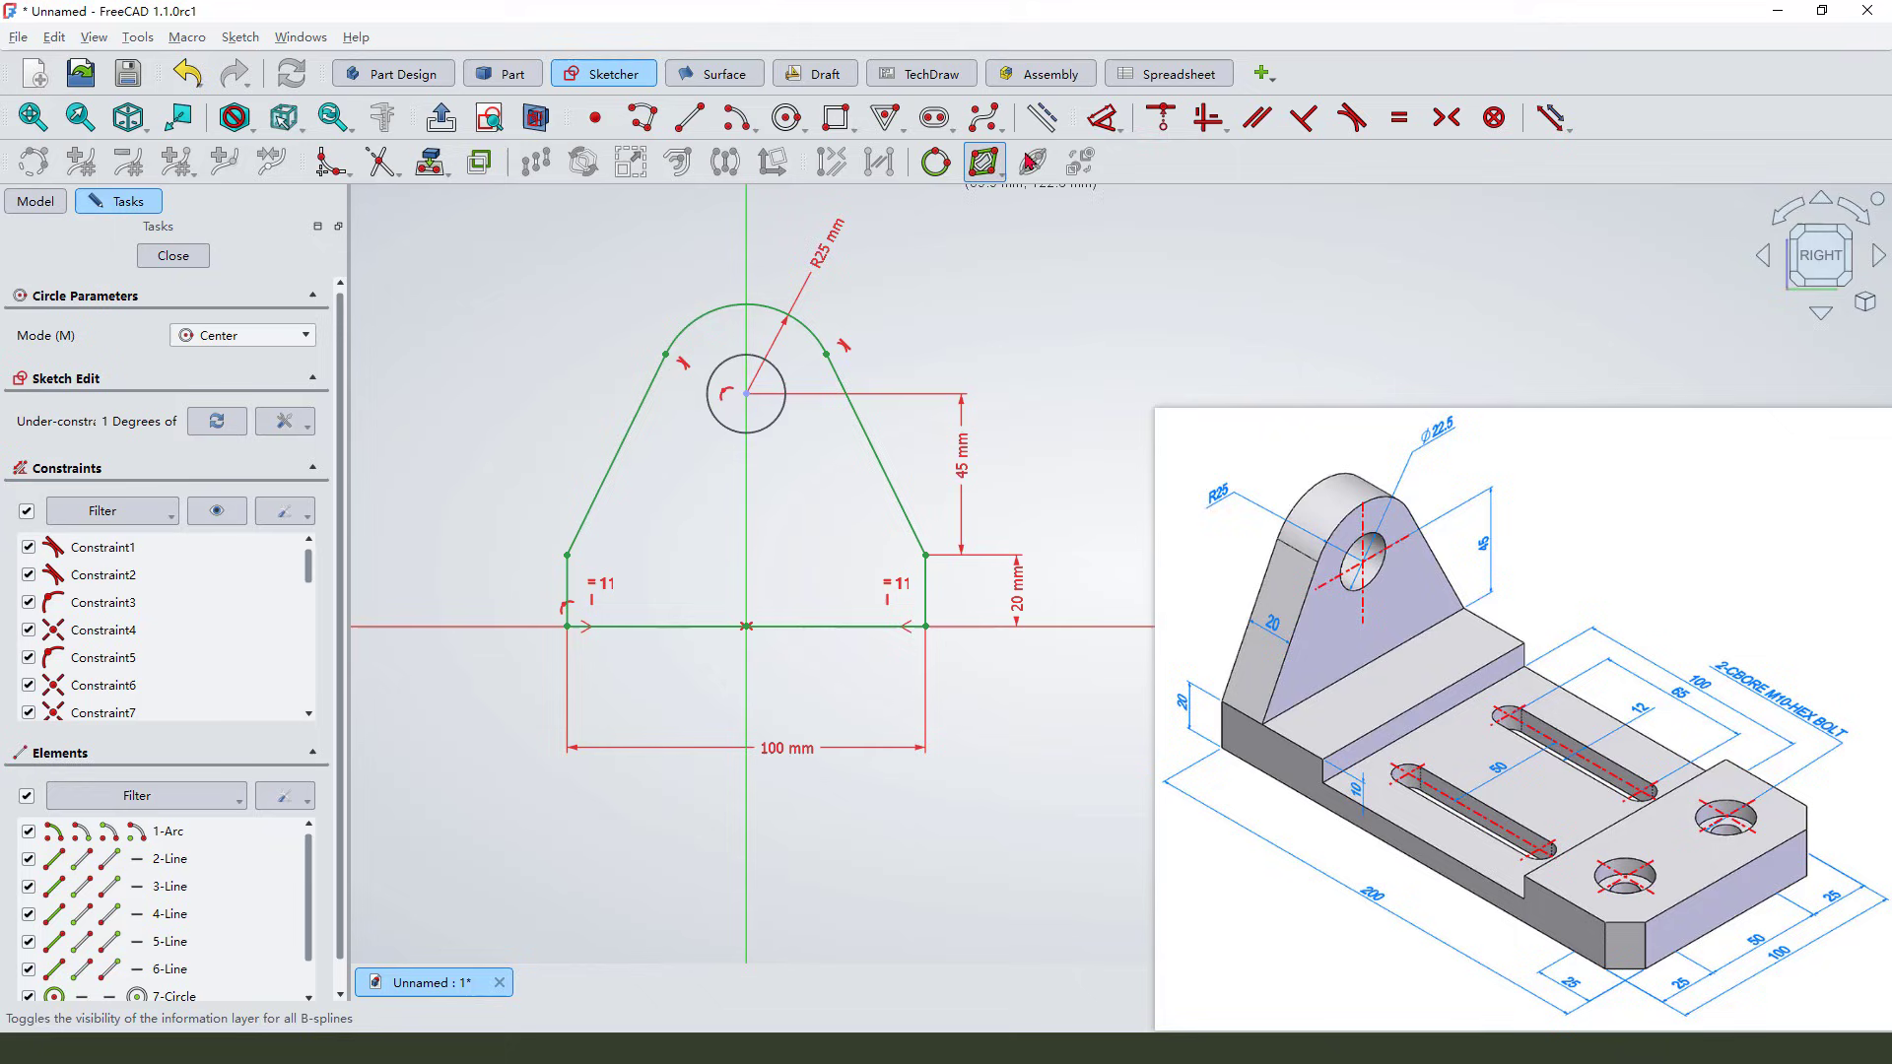
Step: Dimension the circle's diameter as 22.5 mm and close the sketch
{"action": "left_click", "coordinate": [1102, 118]}
{"action": "left_click", "coordinate": [784, 386]}
{"action": "left_click", "coordinate": [927, 361]}
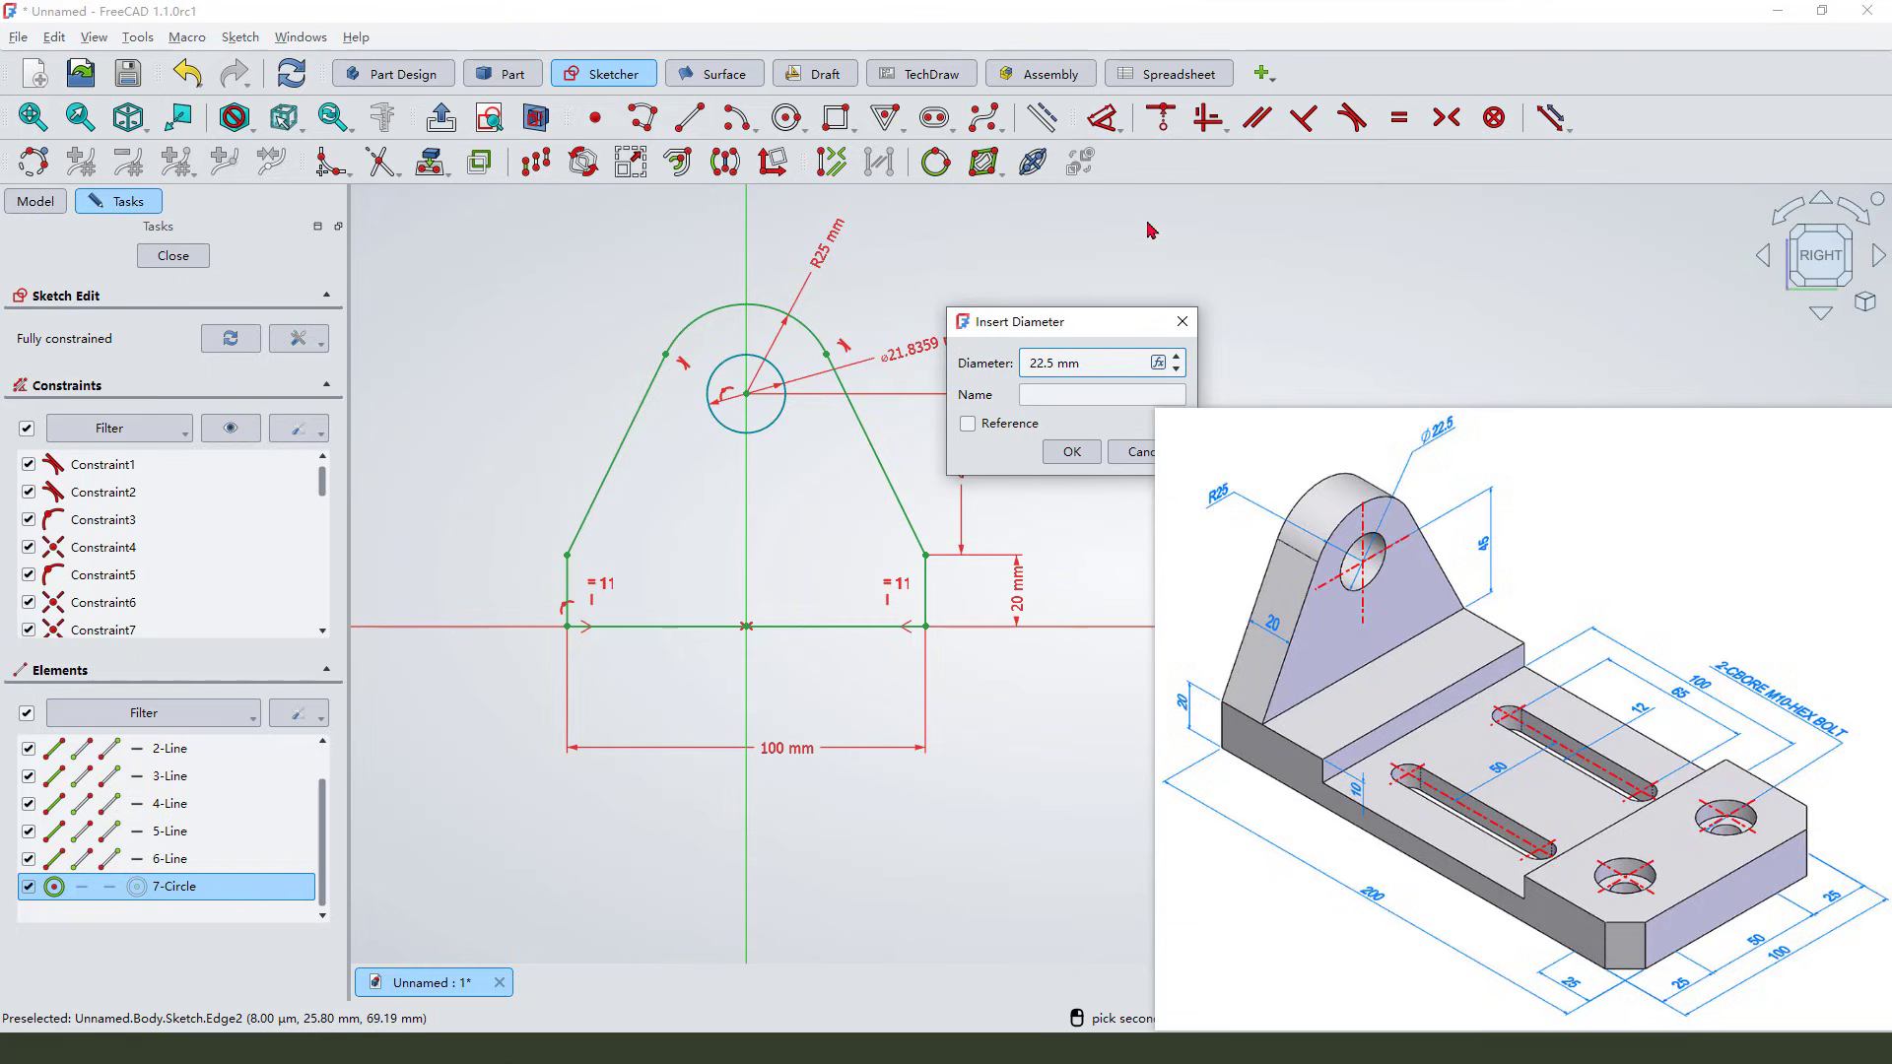
{"action": "type", "text": "22.5"}
{"action": "left_click", "coordinate": [1070, 457]}
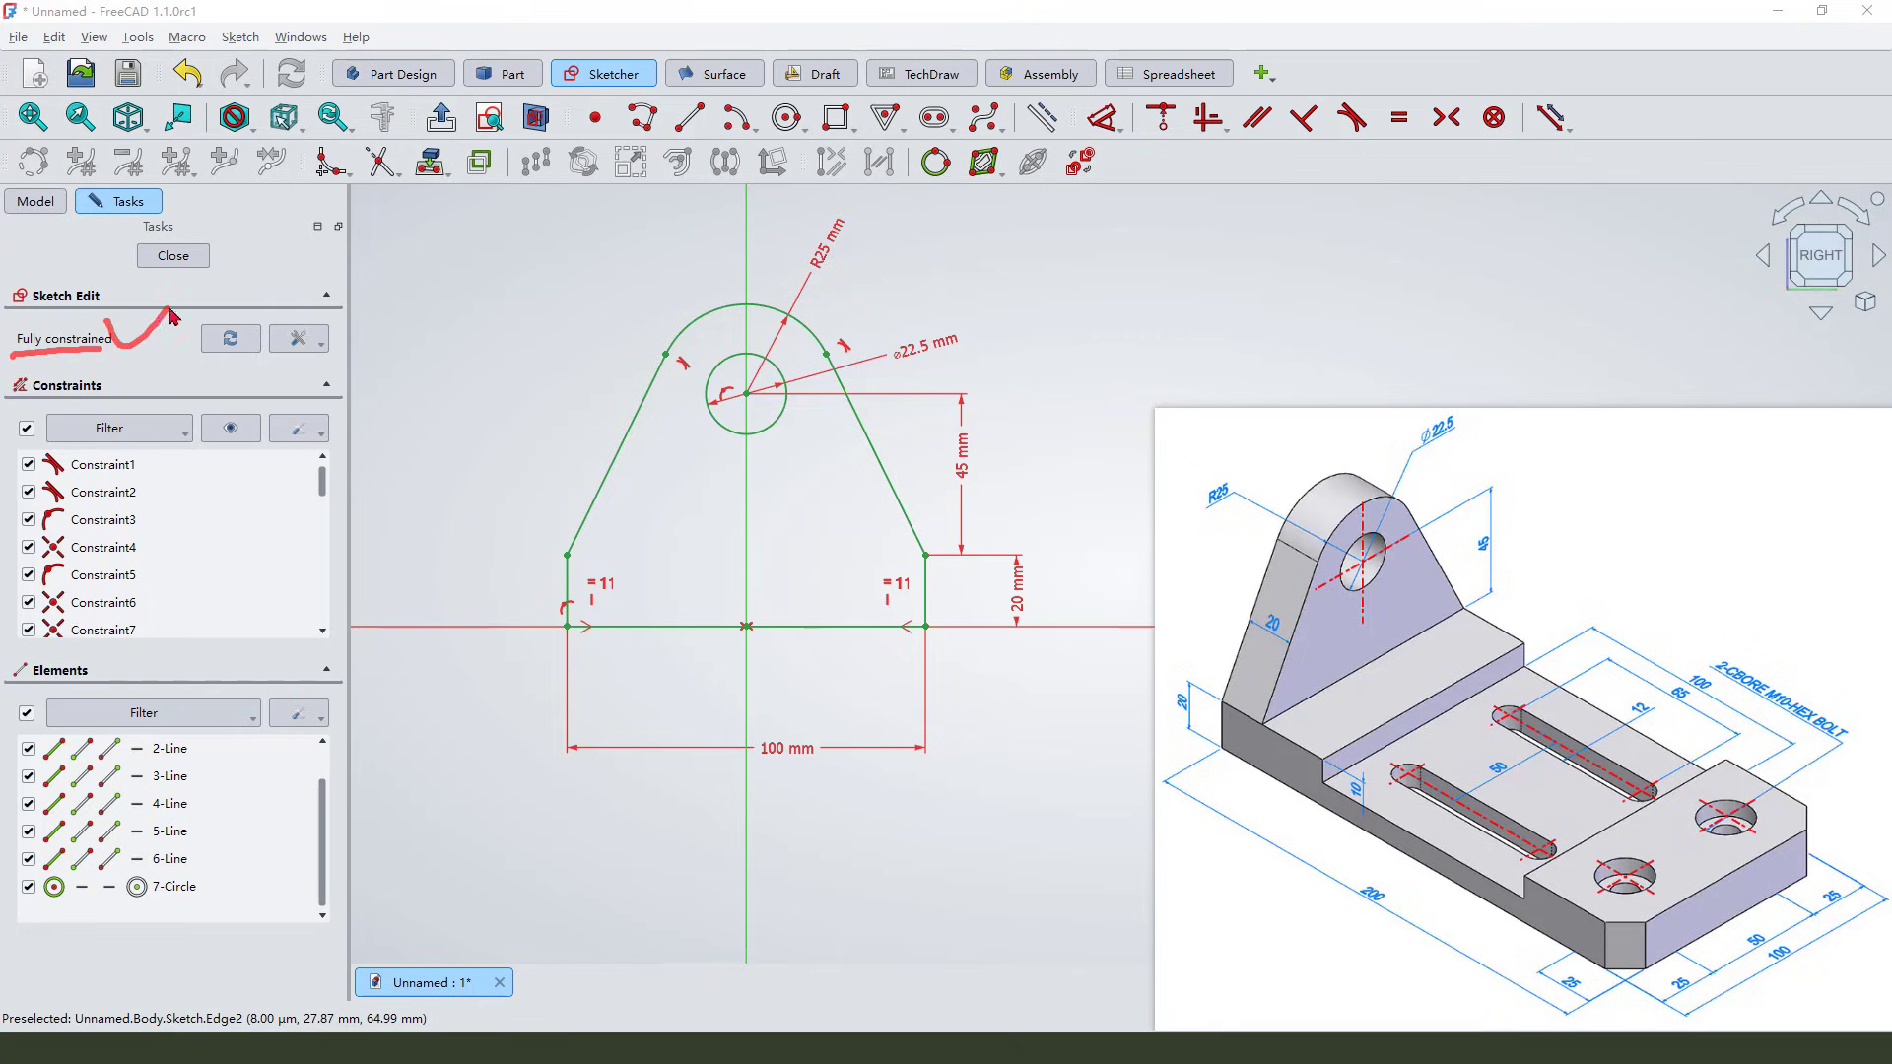
{"action": "left_click", "coordinate": [172, 255]}
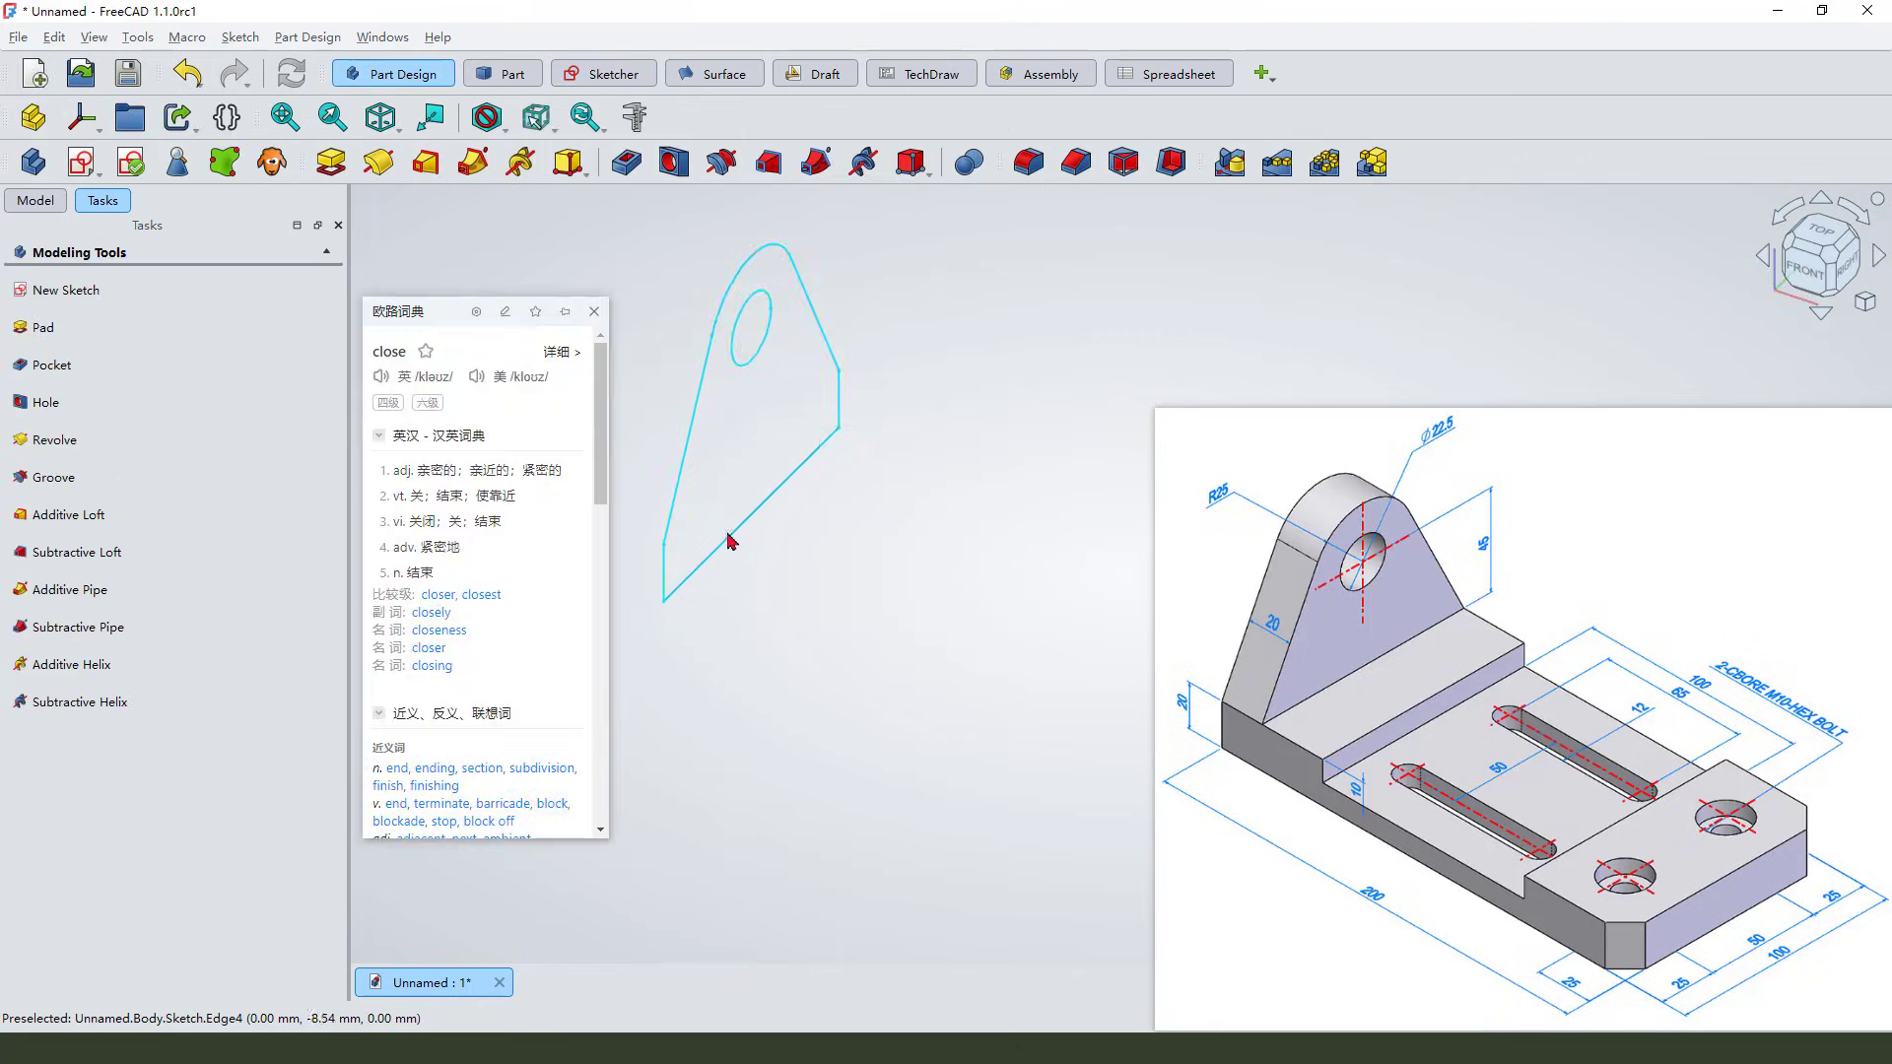
{"action": "left_click", "coordinate": [911, 532]}
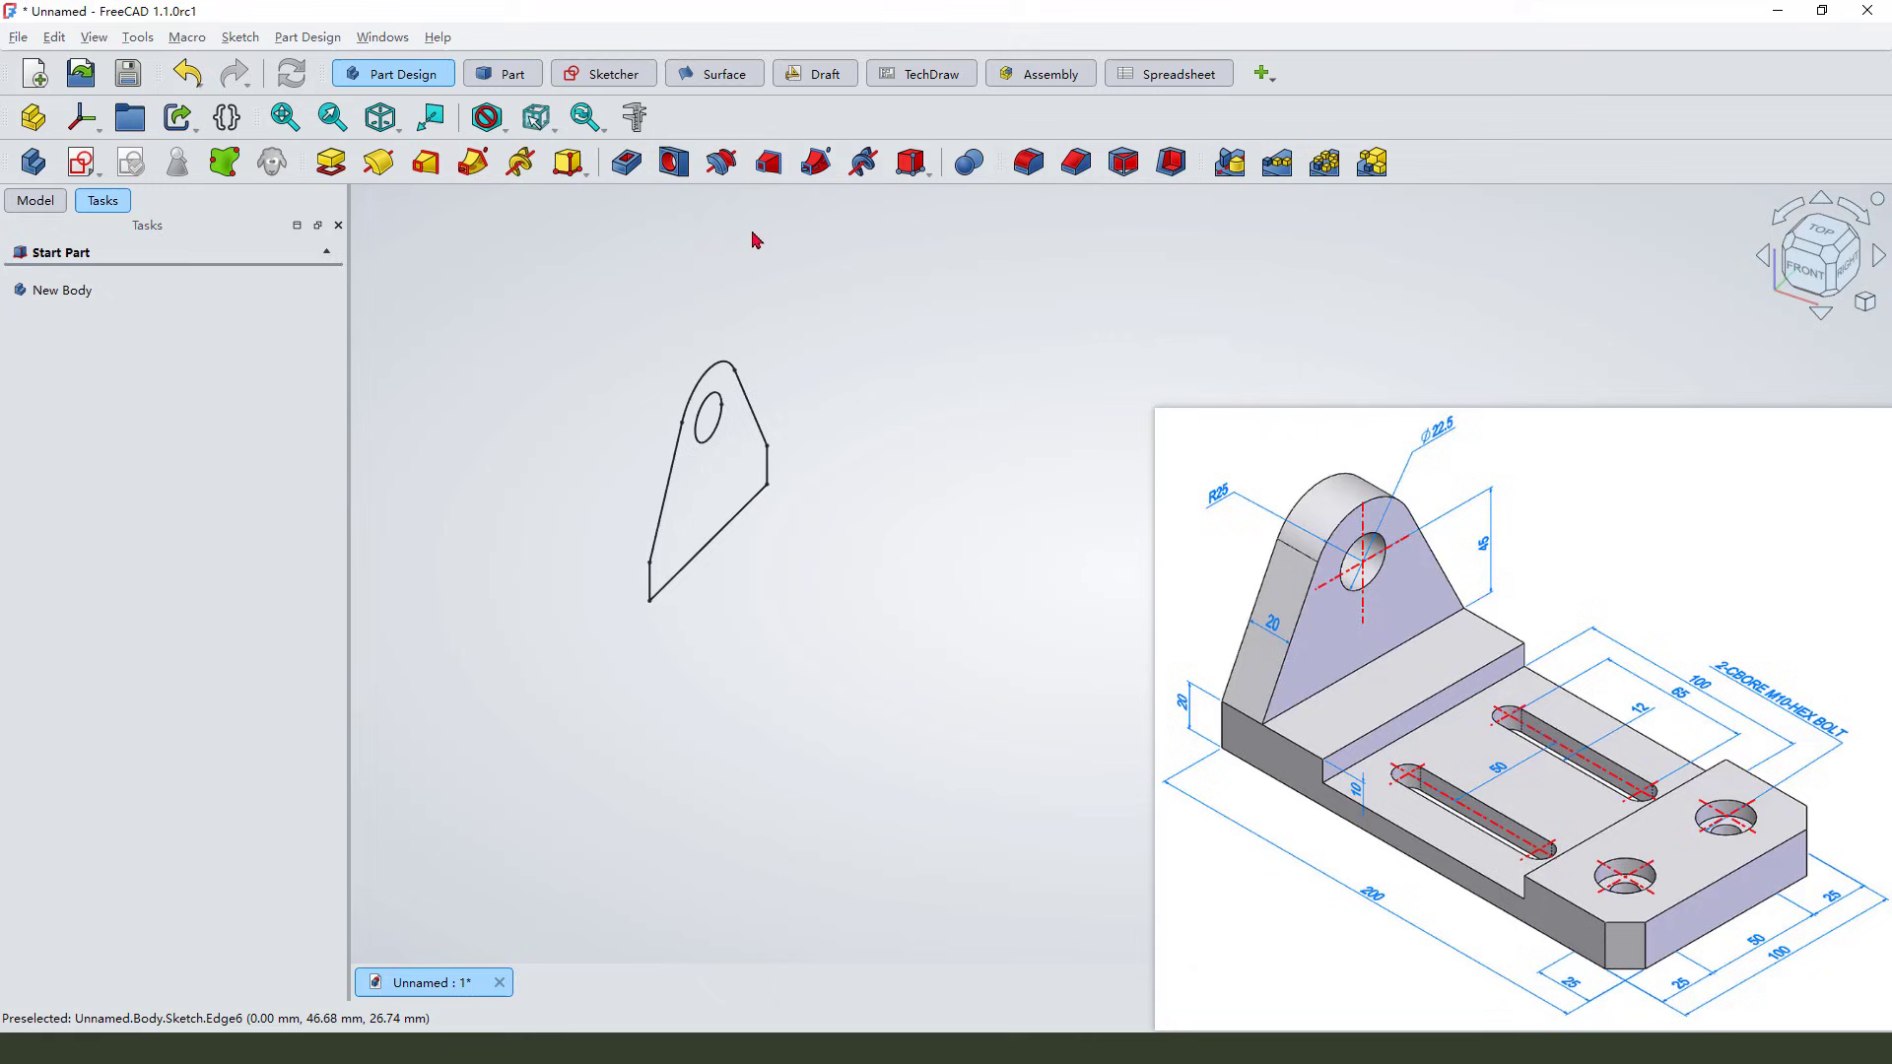
Step: Pad the upright's profile sketch one-sided to a length of 200 mm
{"action": "left_click", "coordinate": [36, 200]}
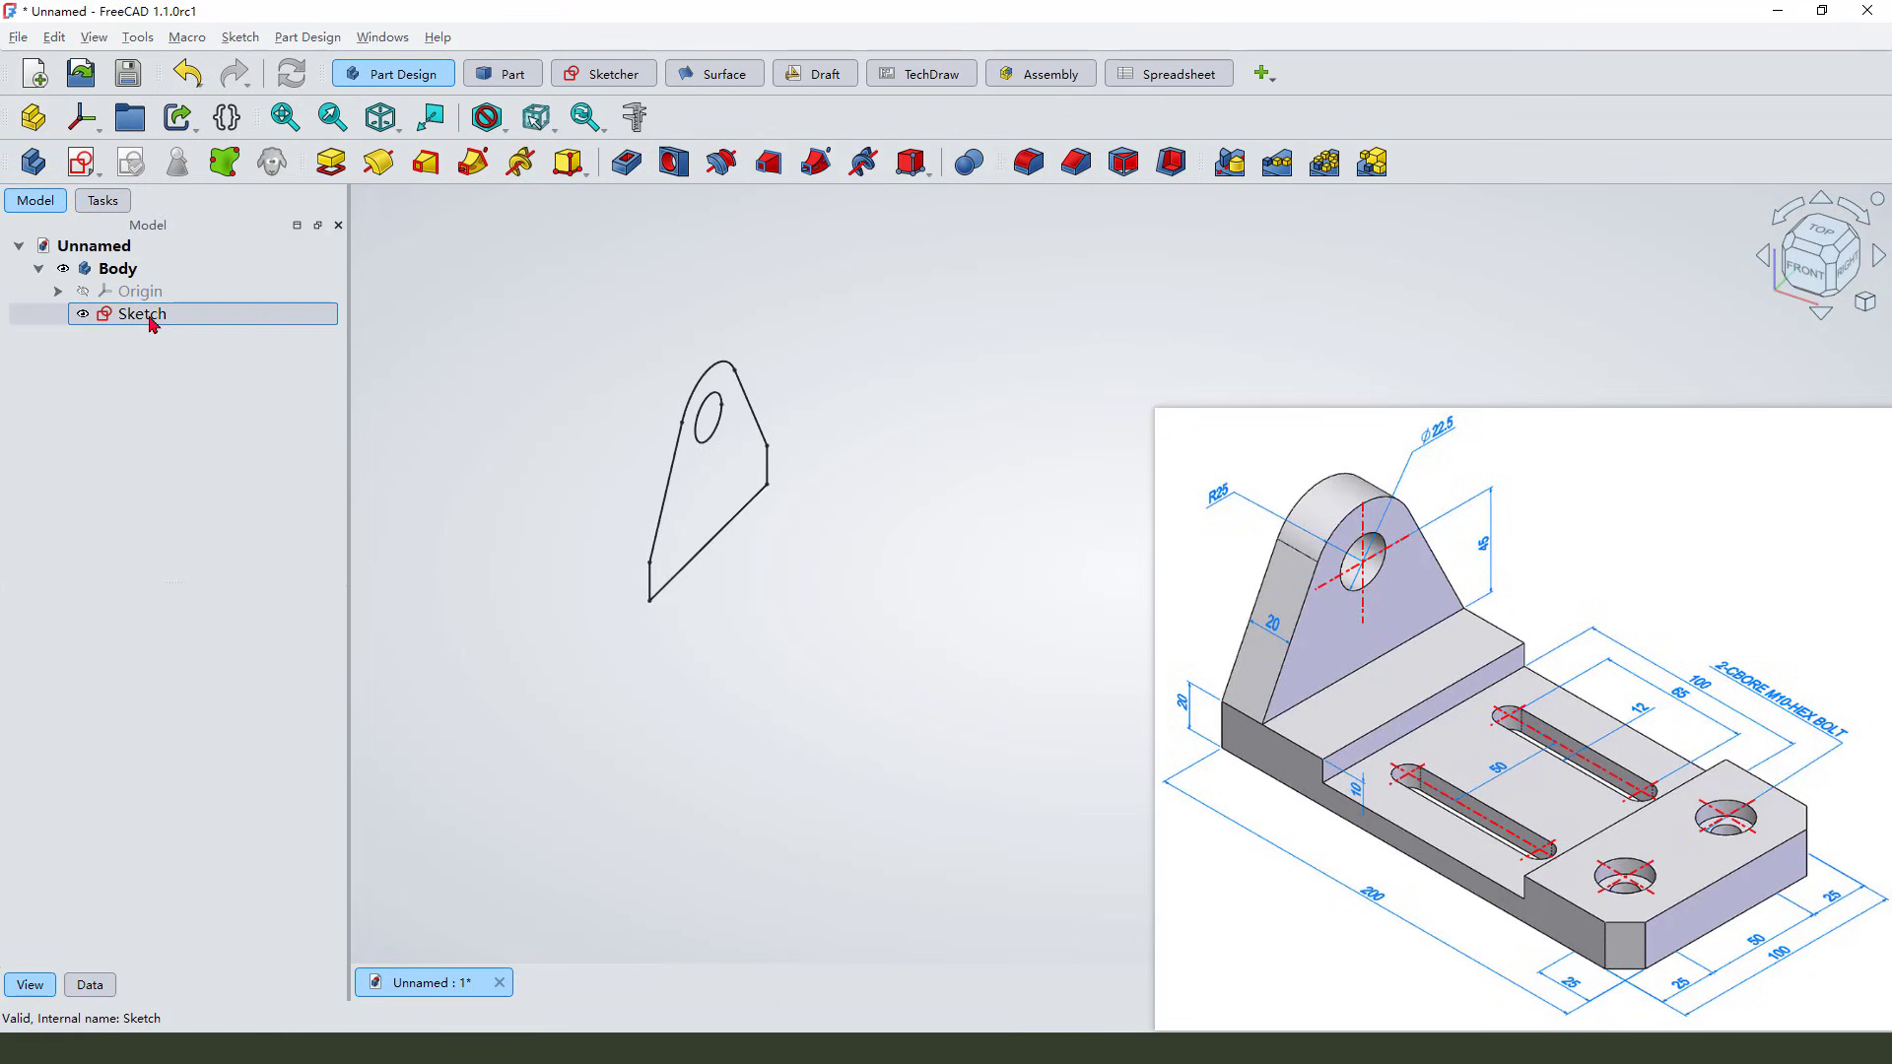
{"action": "left_click", "coordinate": [148, 316]}
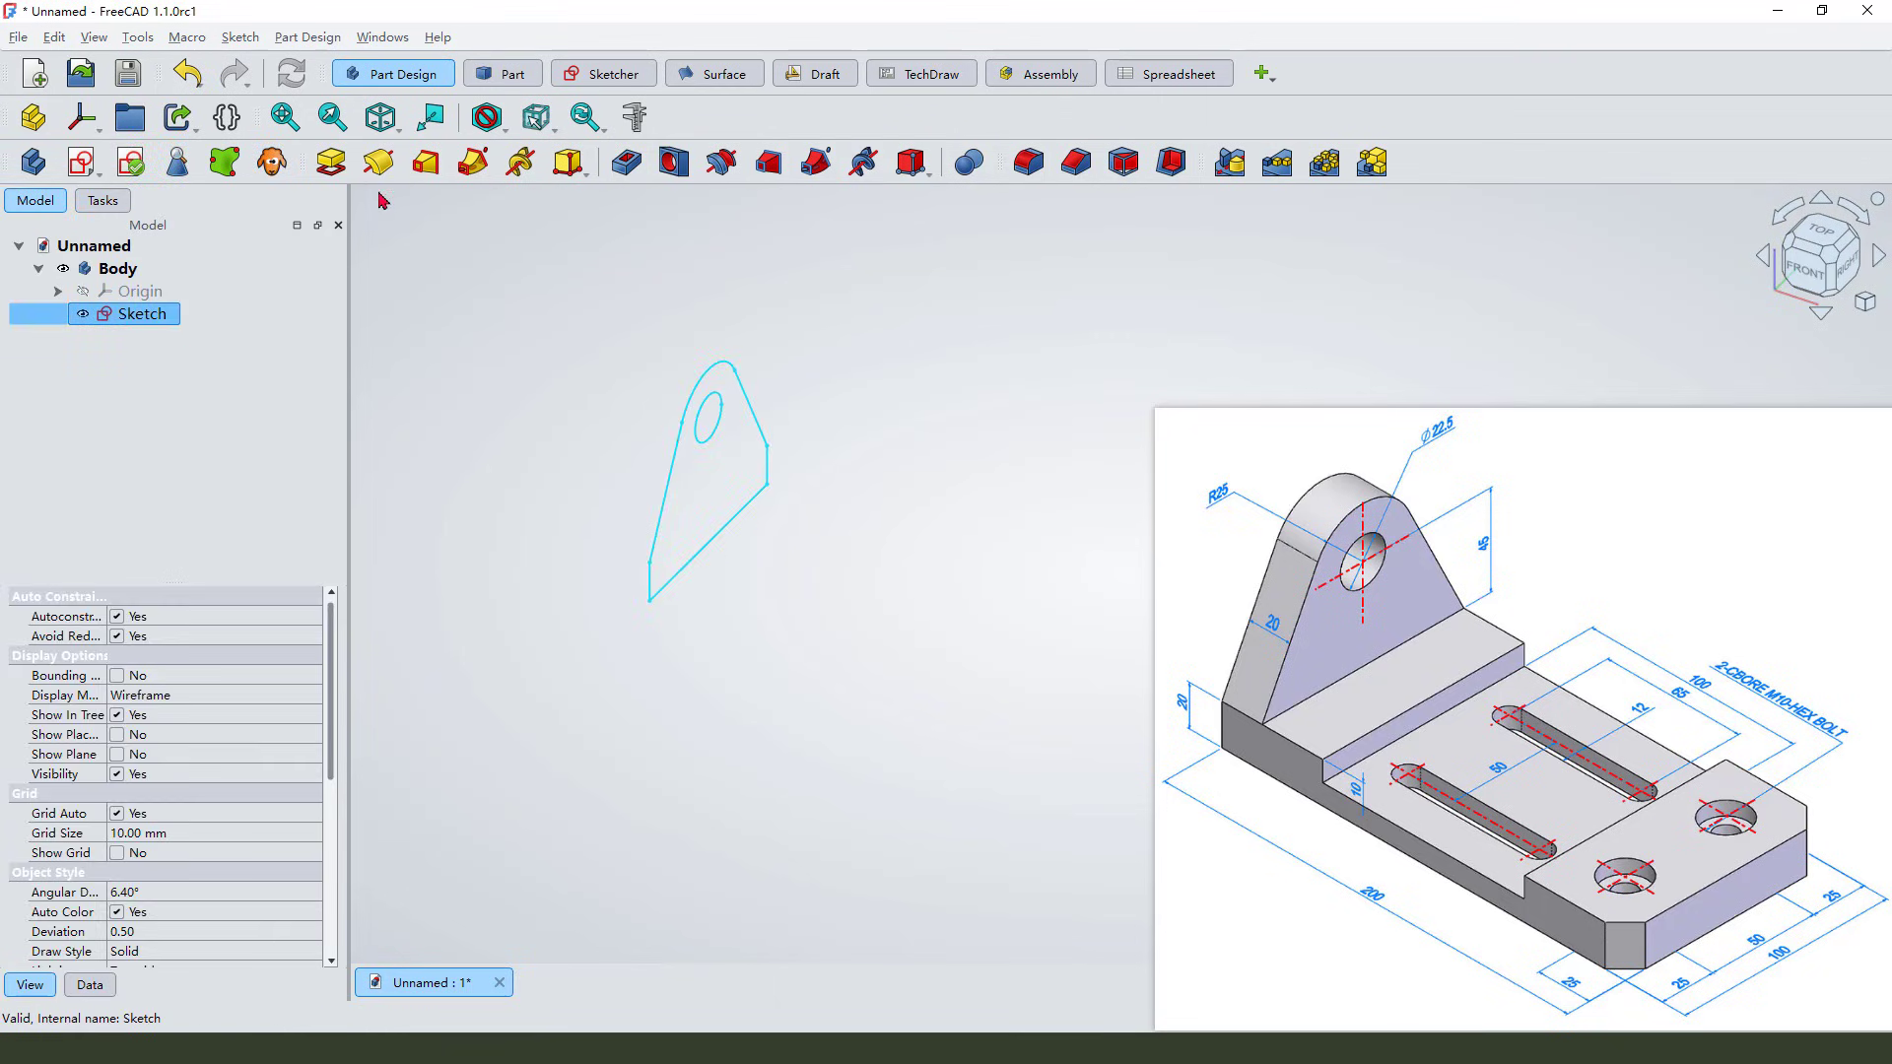
{"action": "left_click", "coordinate": [330, 162]}
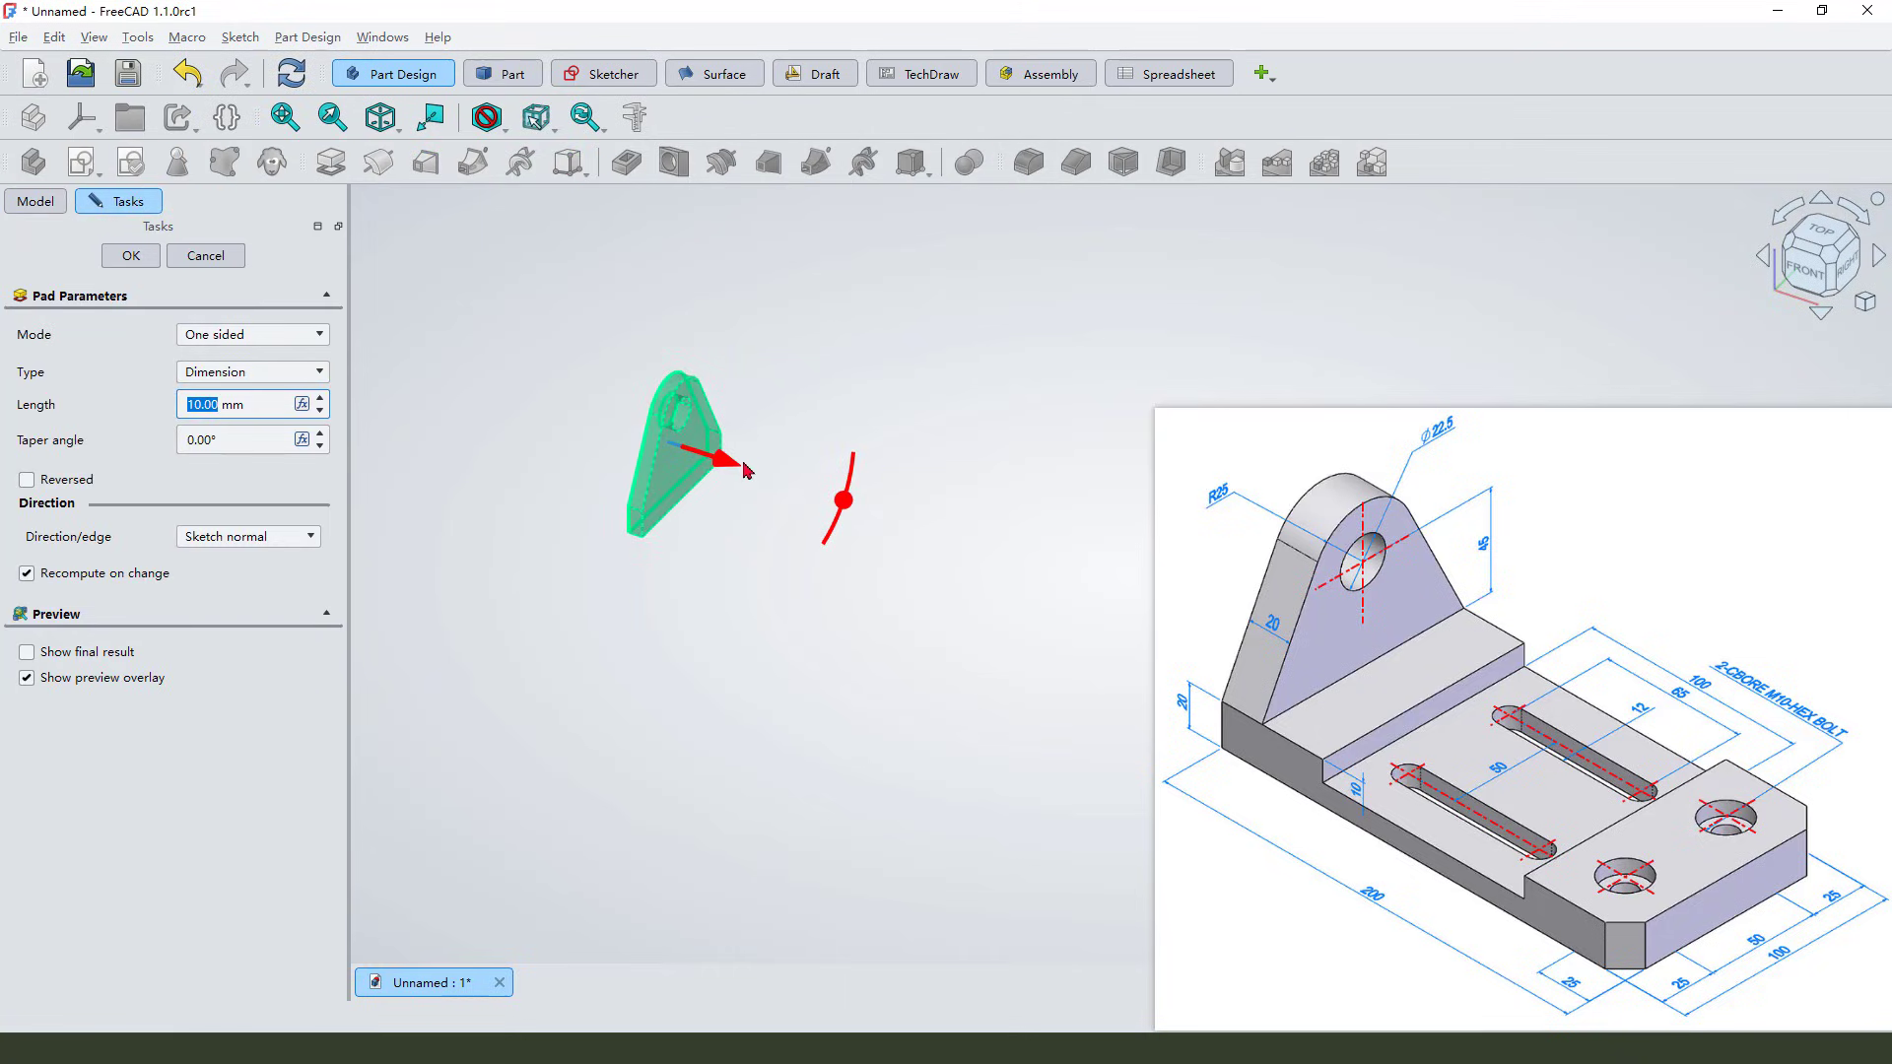
{"action": "left_click_drag", "start_coordinate": [759, 476], "coordinate": [891, 556]}
{"action": "left_click_drag", "start_coordinate": [1387, 870], "coordinate": [1369, 922]}
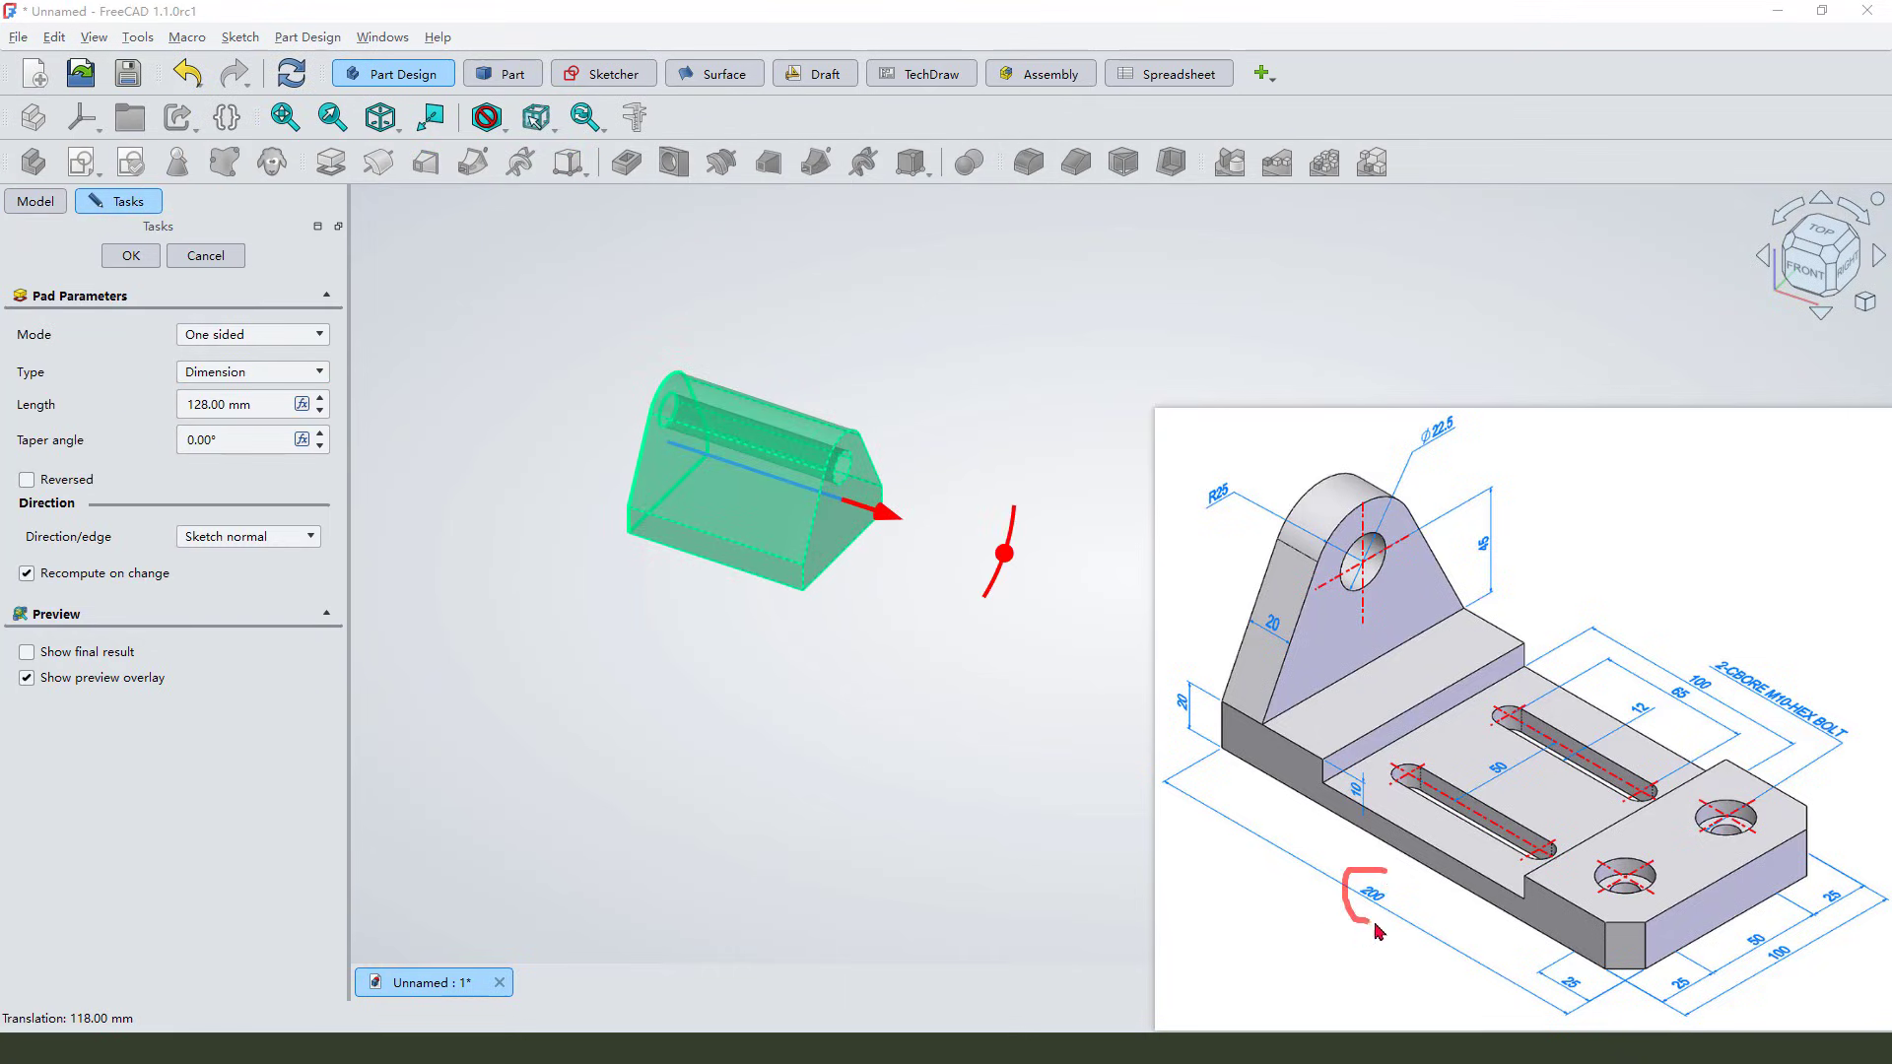
{"action": "double_click", "coordinate": [221, 404]}
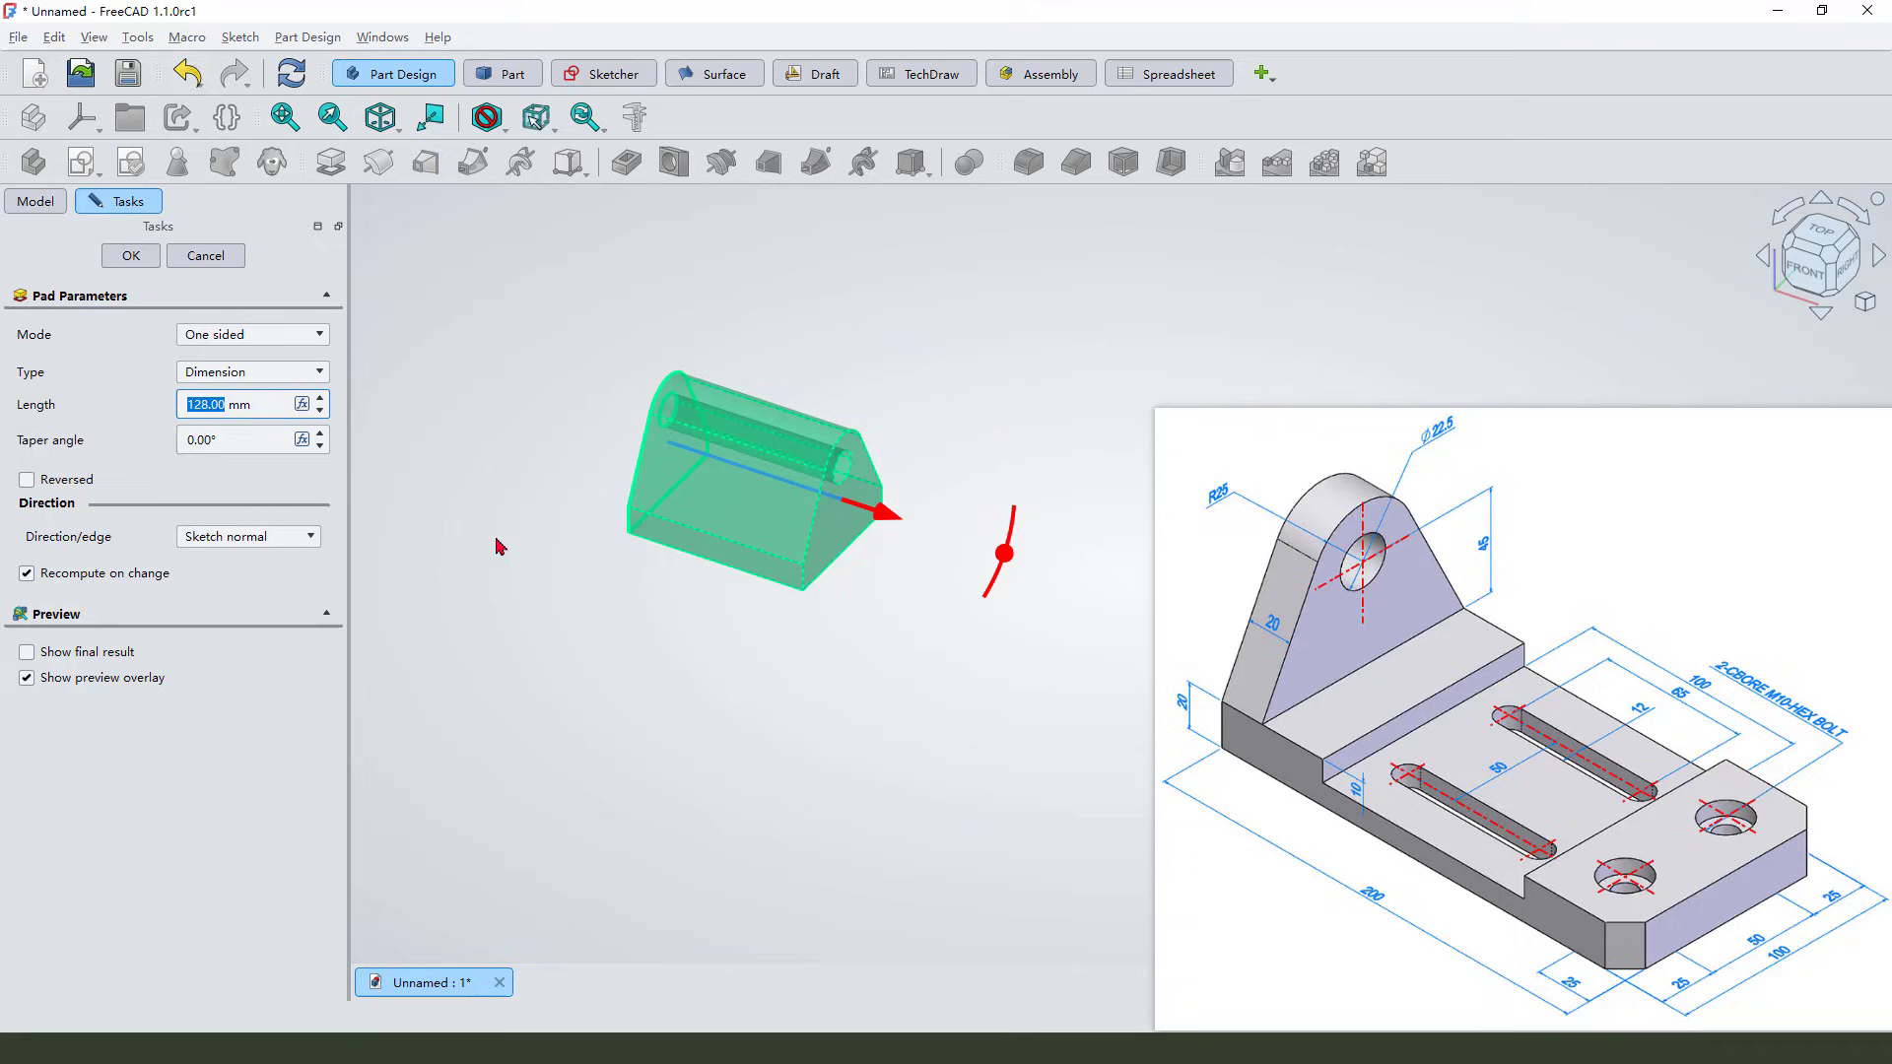
{"action": "type", "text": "200"}
{"action": "left_click", "coordinate": [128, 255]}
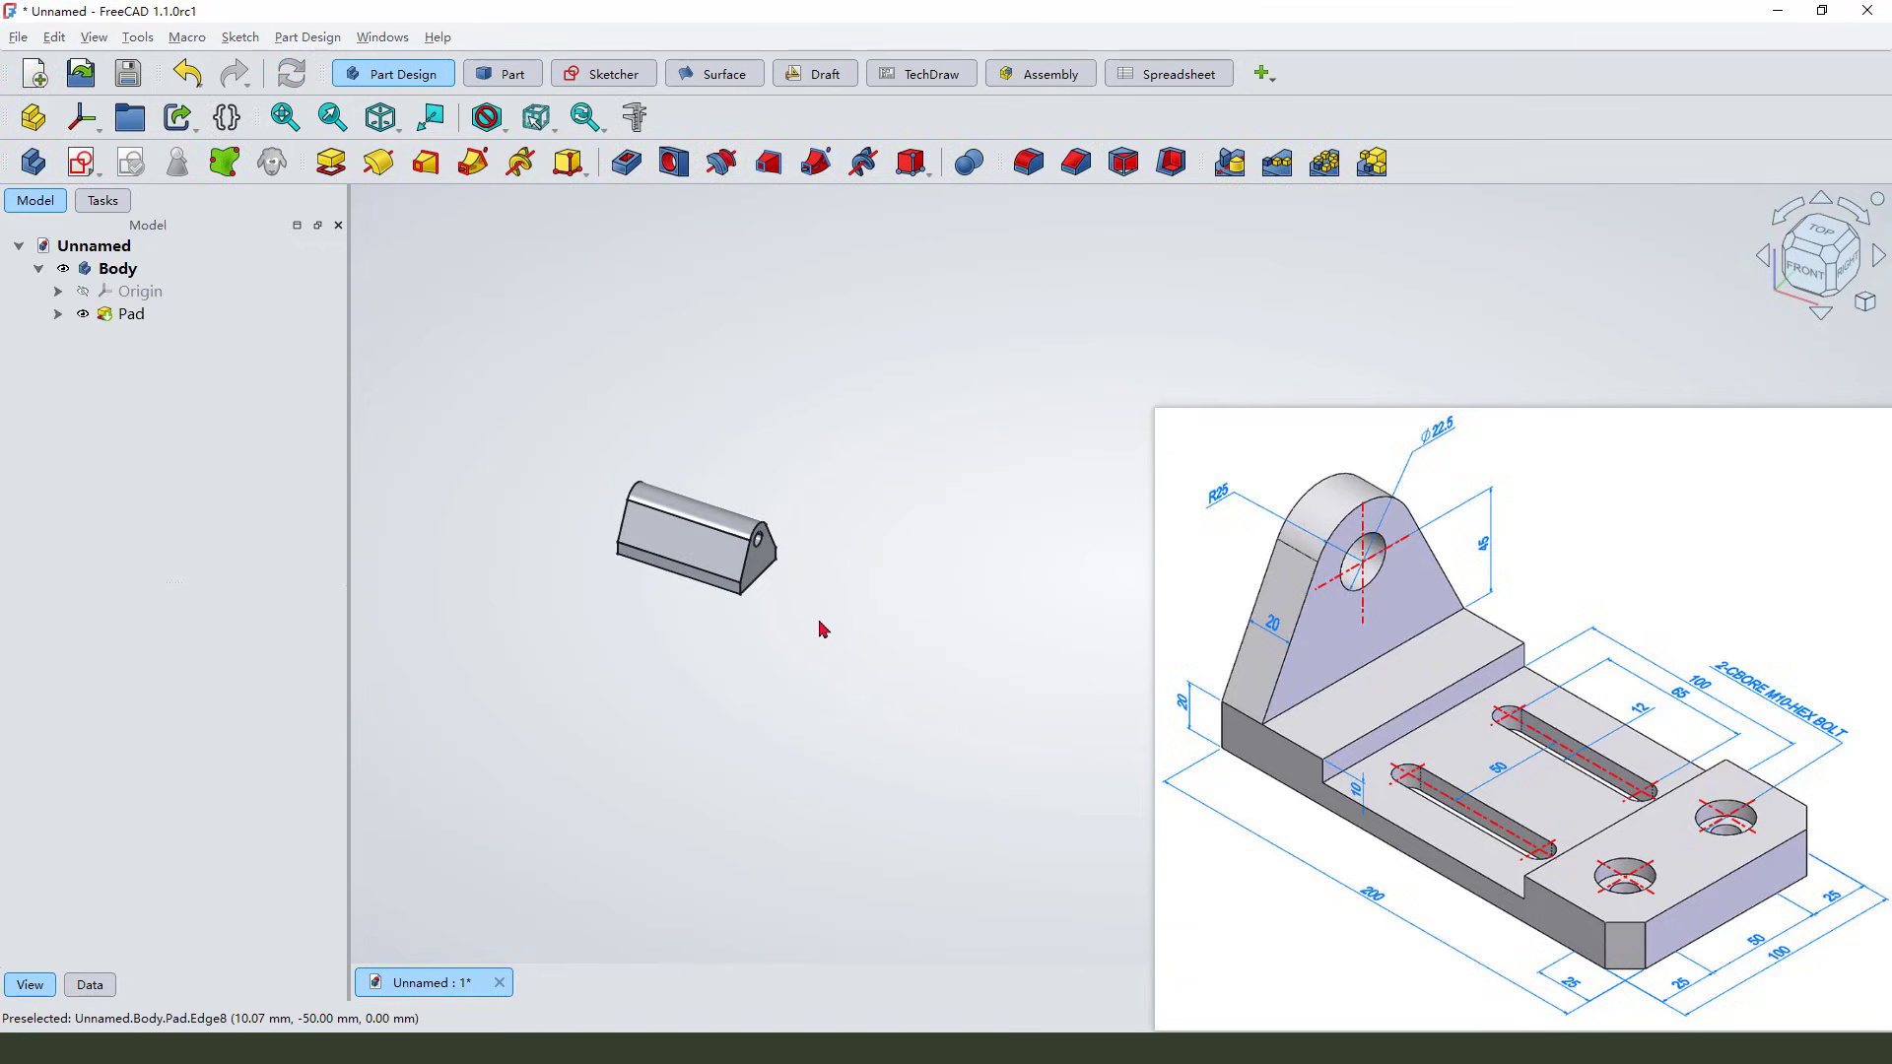
Step: Create a new sketch on the XZ plane for the stepped side cut
{"action": "mouse_move", "coordinate": [1347, 508]}
{"action": "left_mouse_down"}
{"action": "mouse_move", "coordinate": [1328, 619]}
{"action": "mouse_move", "coordinate": [1270, 743]}
{"action": "mouse_move", "coordinate": [1468, 859]}
{"action": "mouse_move", "coordinate": [1769, 958]}
{"action": "left_mouse_up"}
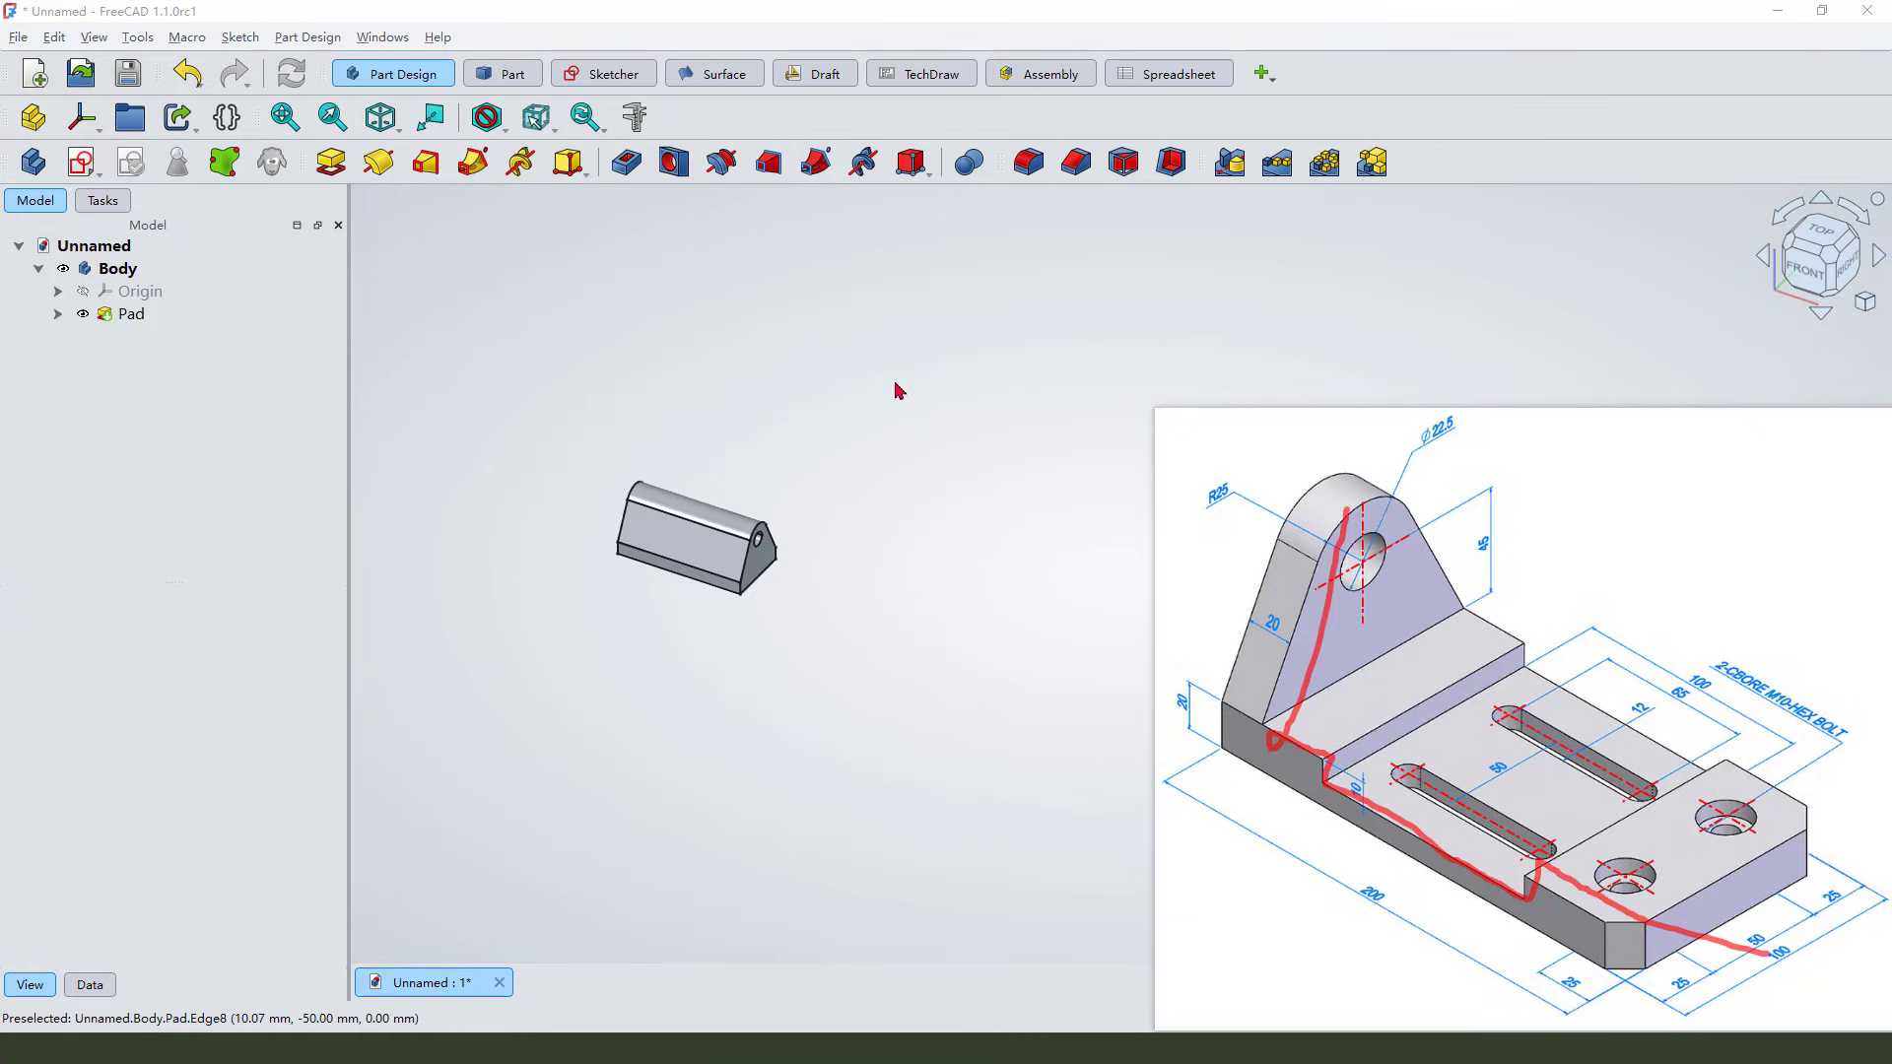
{"action": "key", "text": "Escape"}
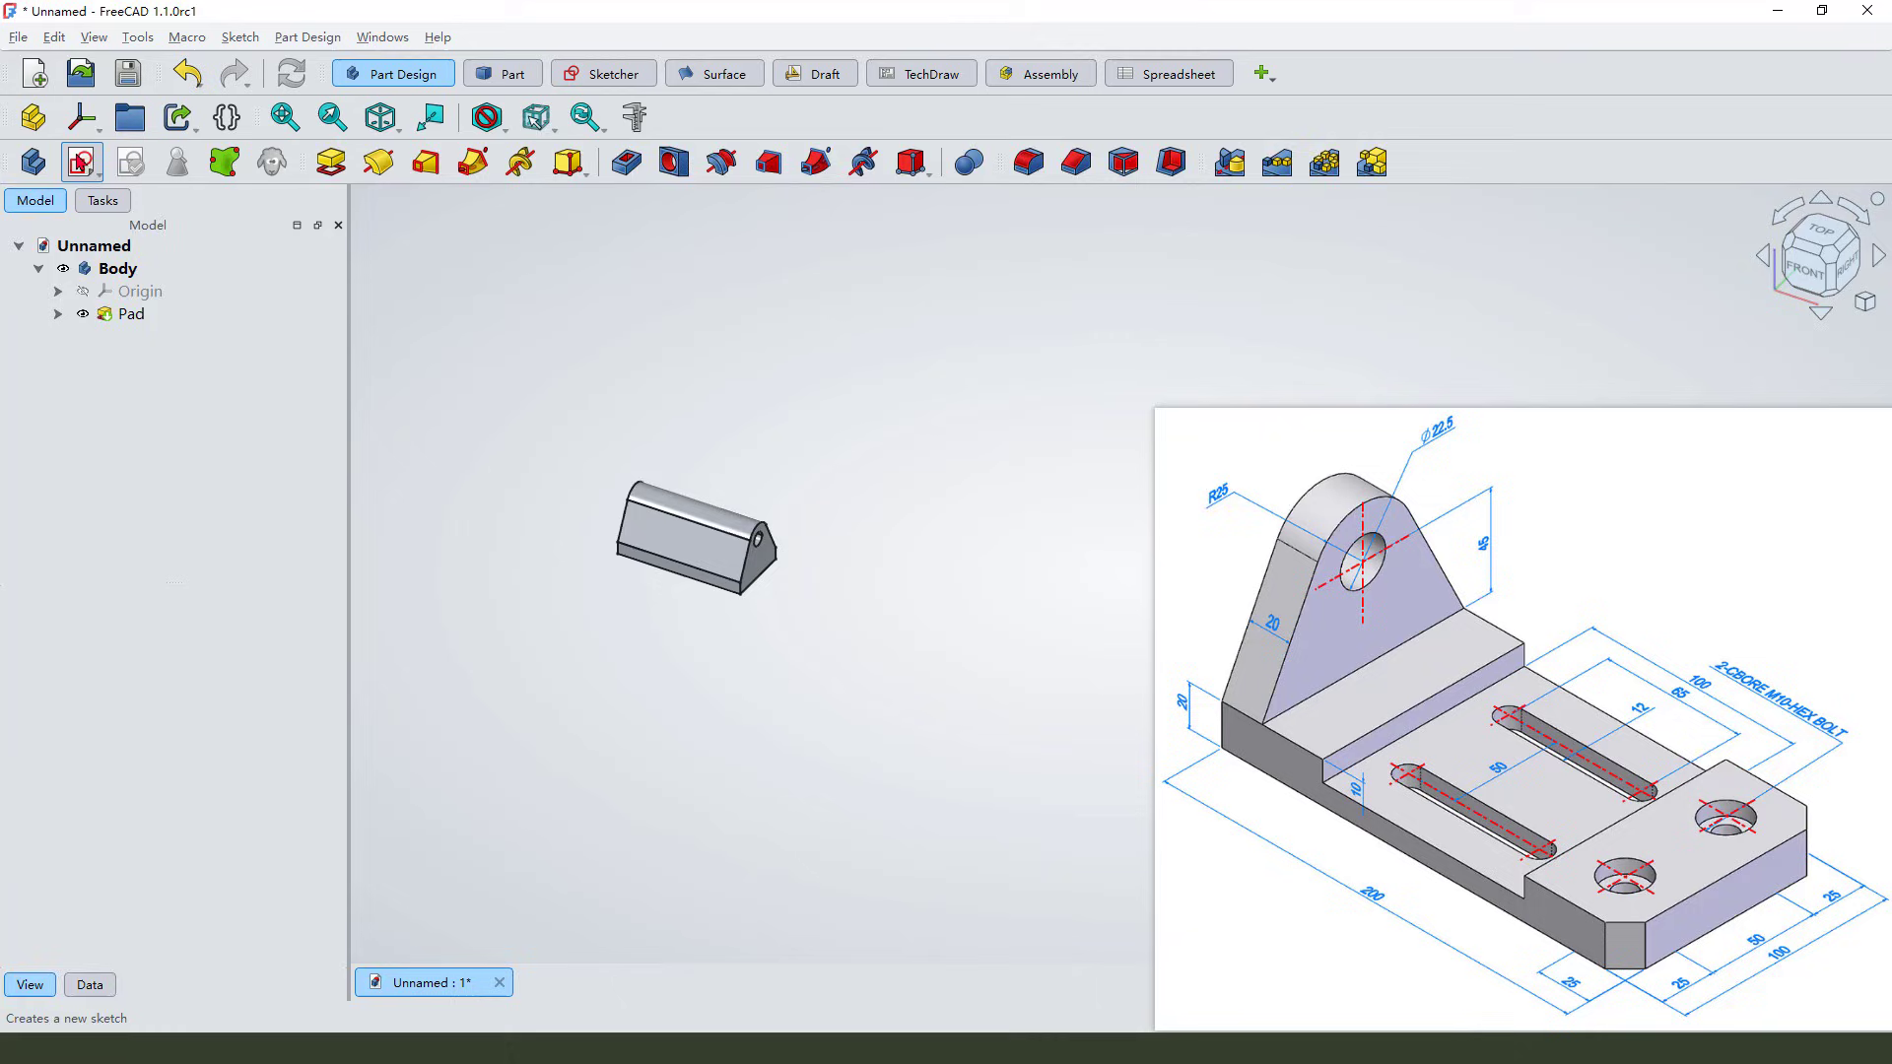
{"action": "left_click", "coordinate": [81, 161]}
{"action": "left_click_drag", "start_coordinate": [718, 446], "coordinate": [743, 488]}
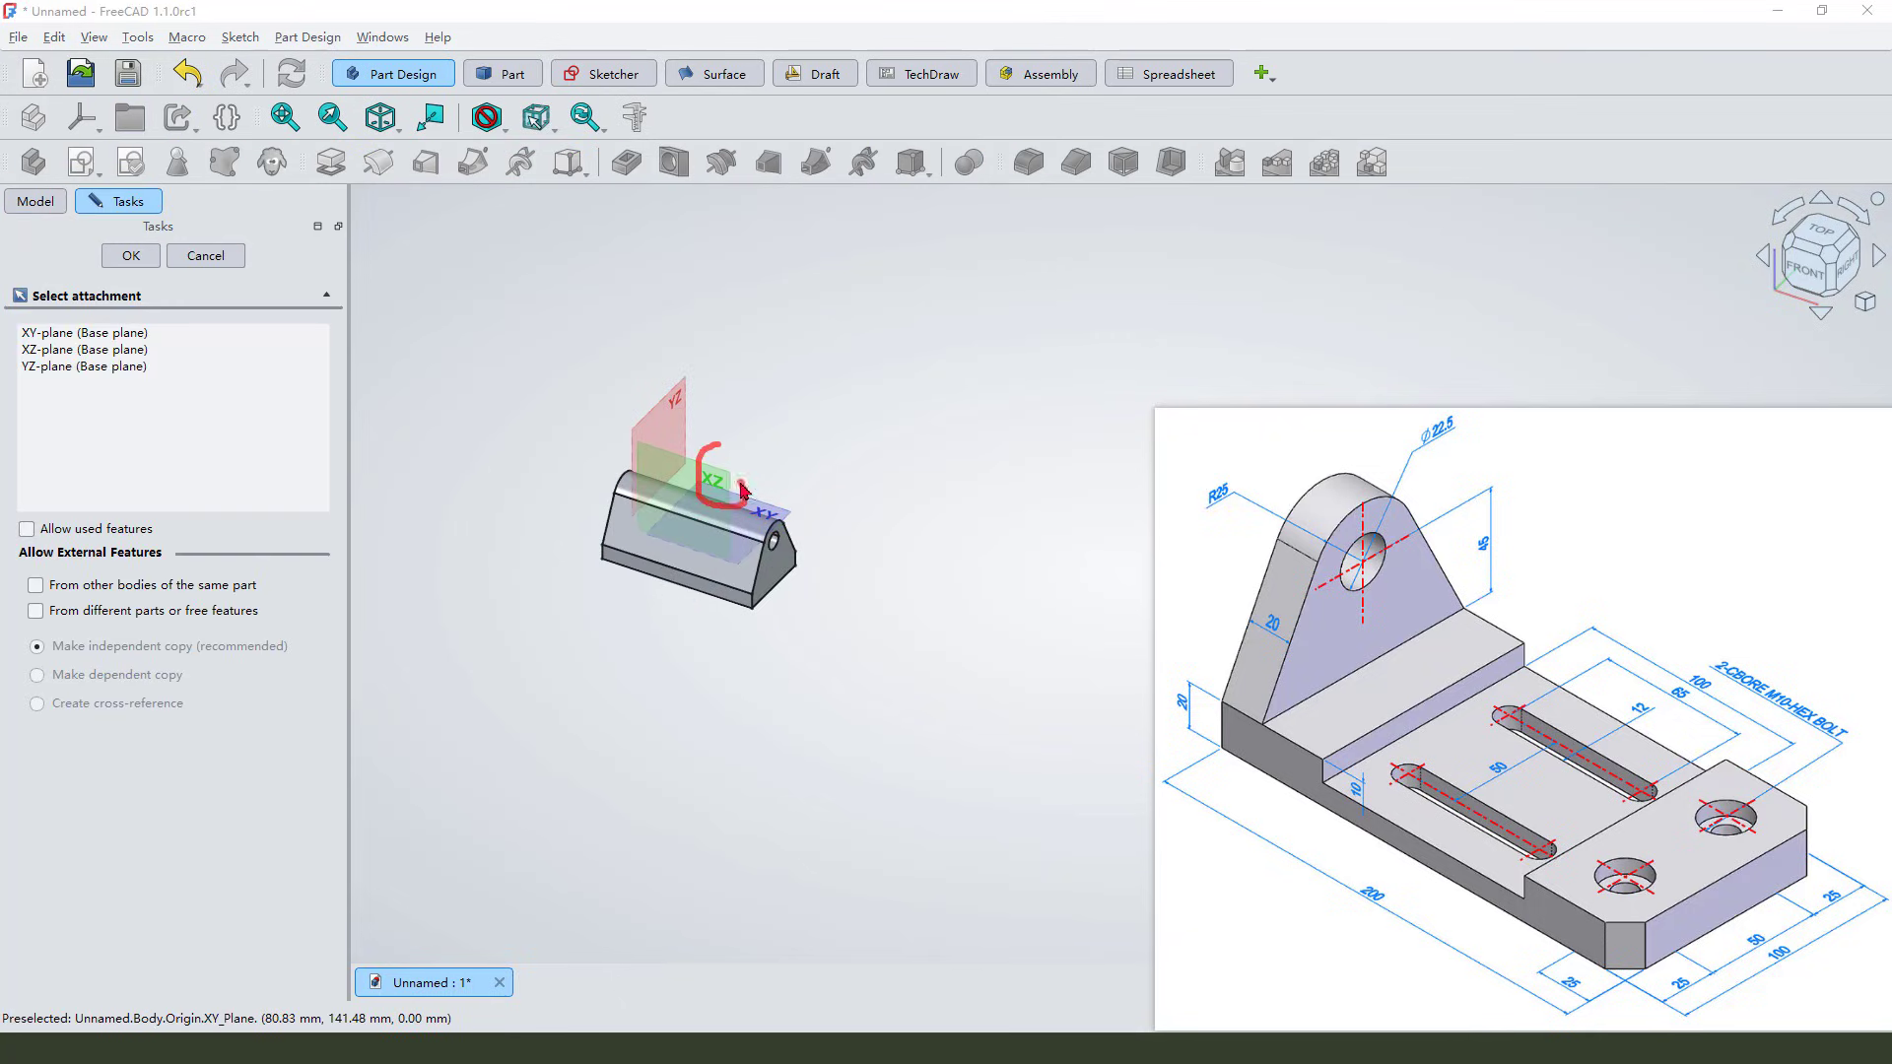
{"action": "key", "text": "Escape"}
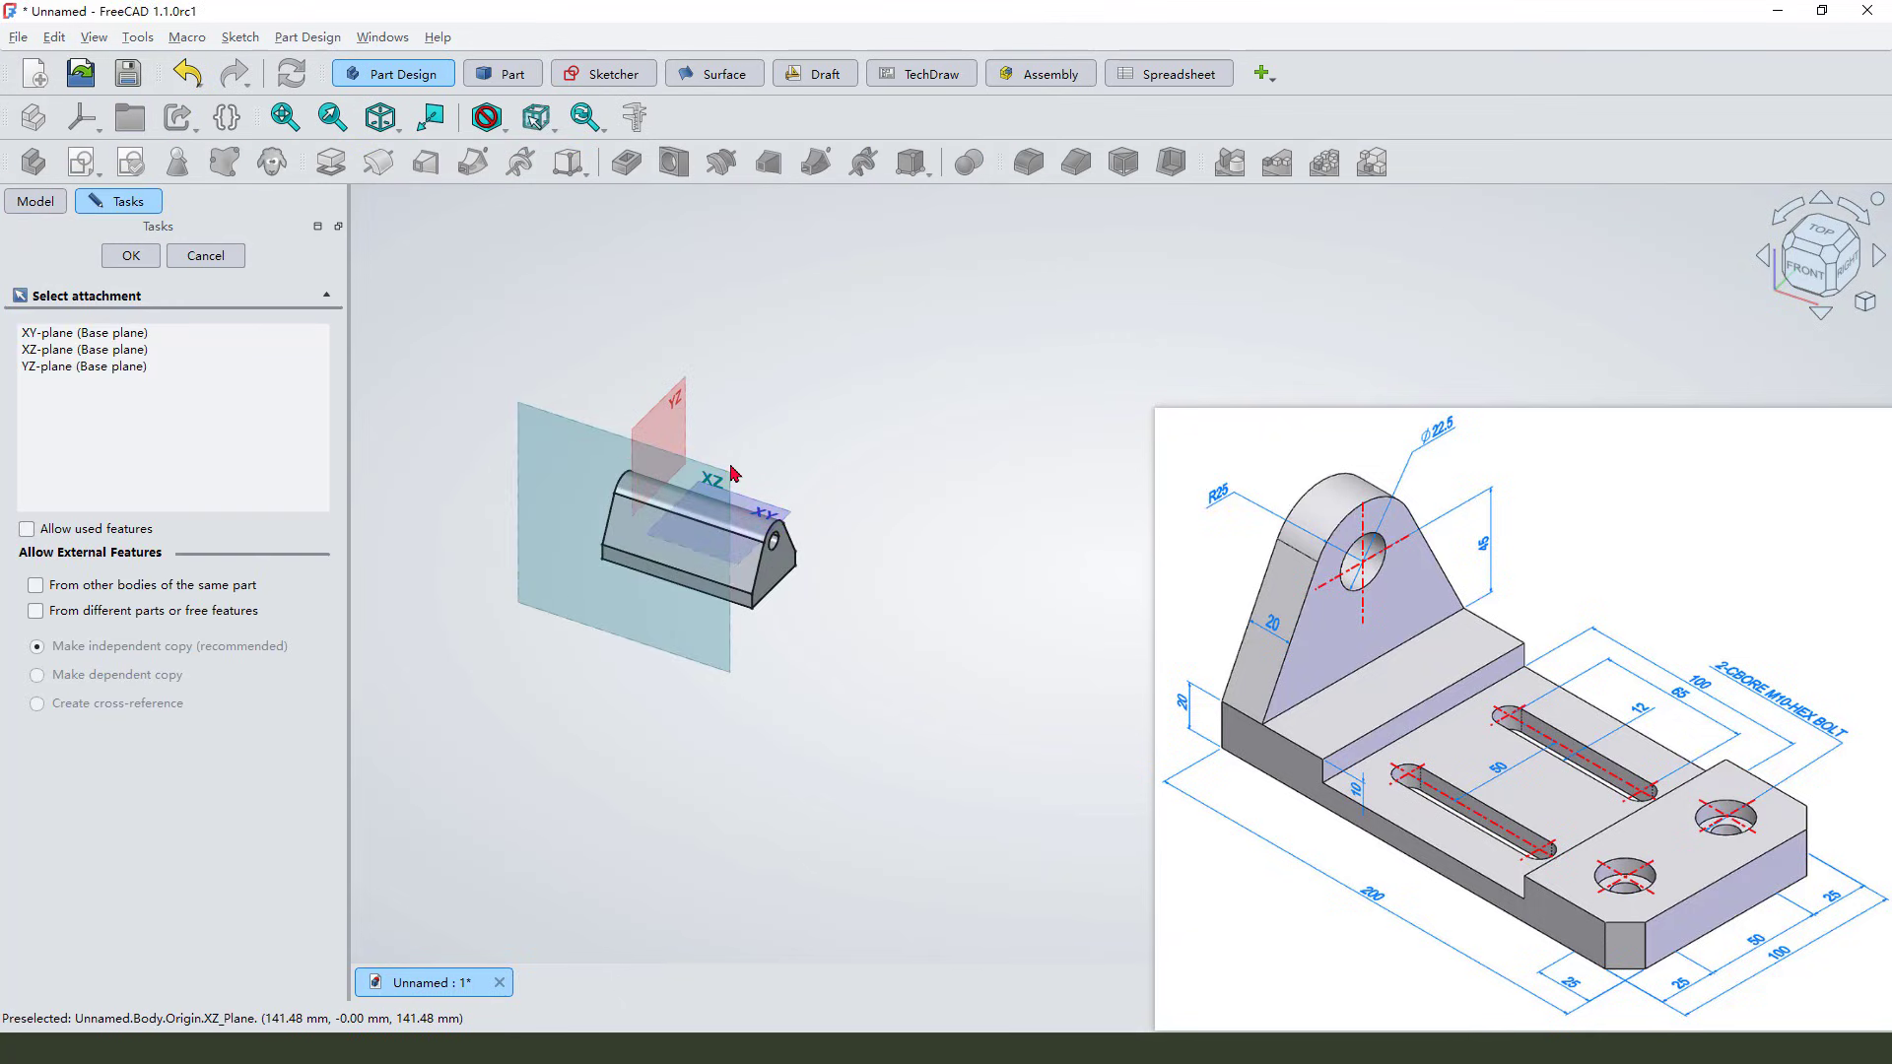
{"action": "left_click", "coordinate": [810, 474]}
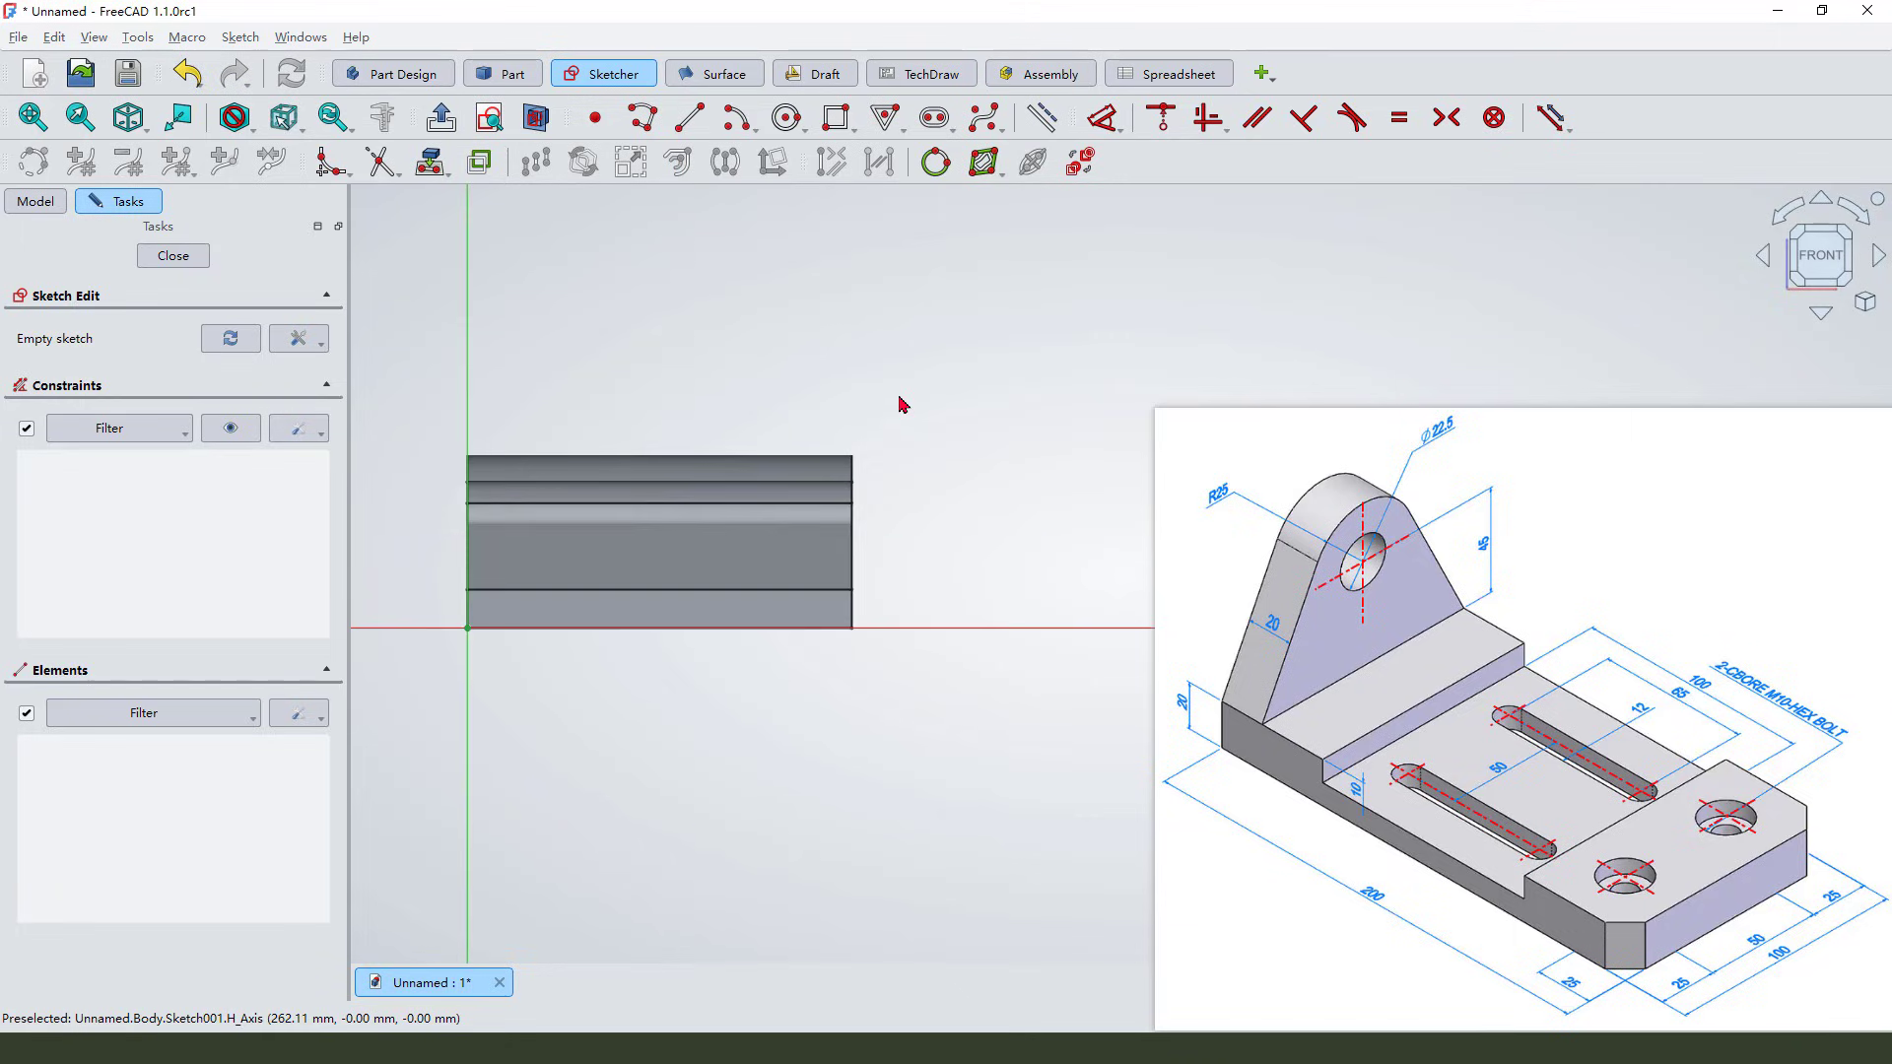
Step: Draw the cut's lower outline as a polyline: a long vertical line down from above the block, a horizontal ledge, and a shallow notch
{"action": "scroll", "coordinate": [900, 438], "scroll_direction": "down", "scroll_amount": 1}
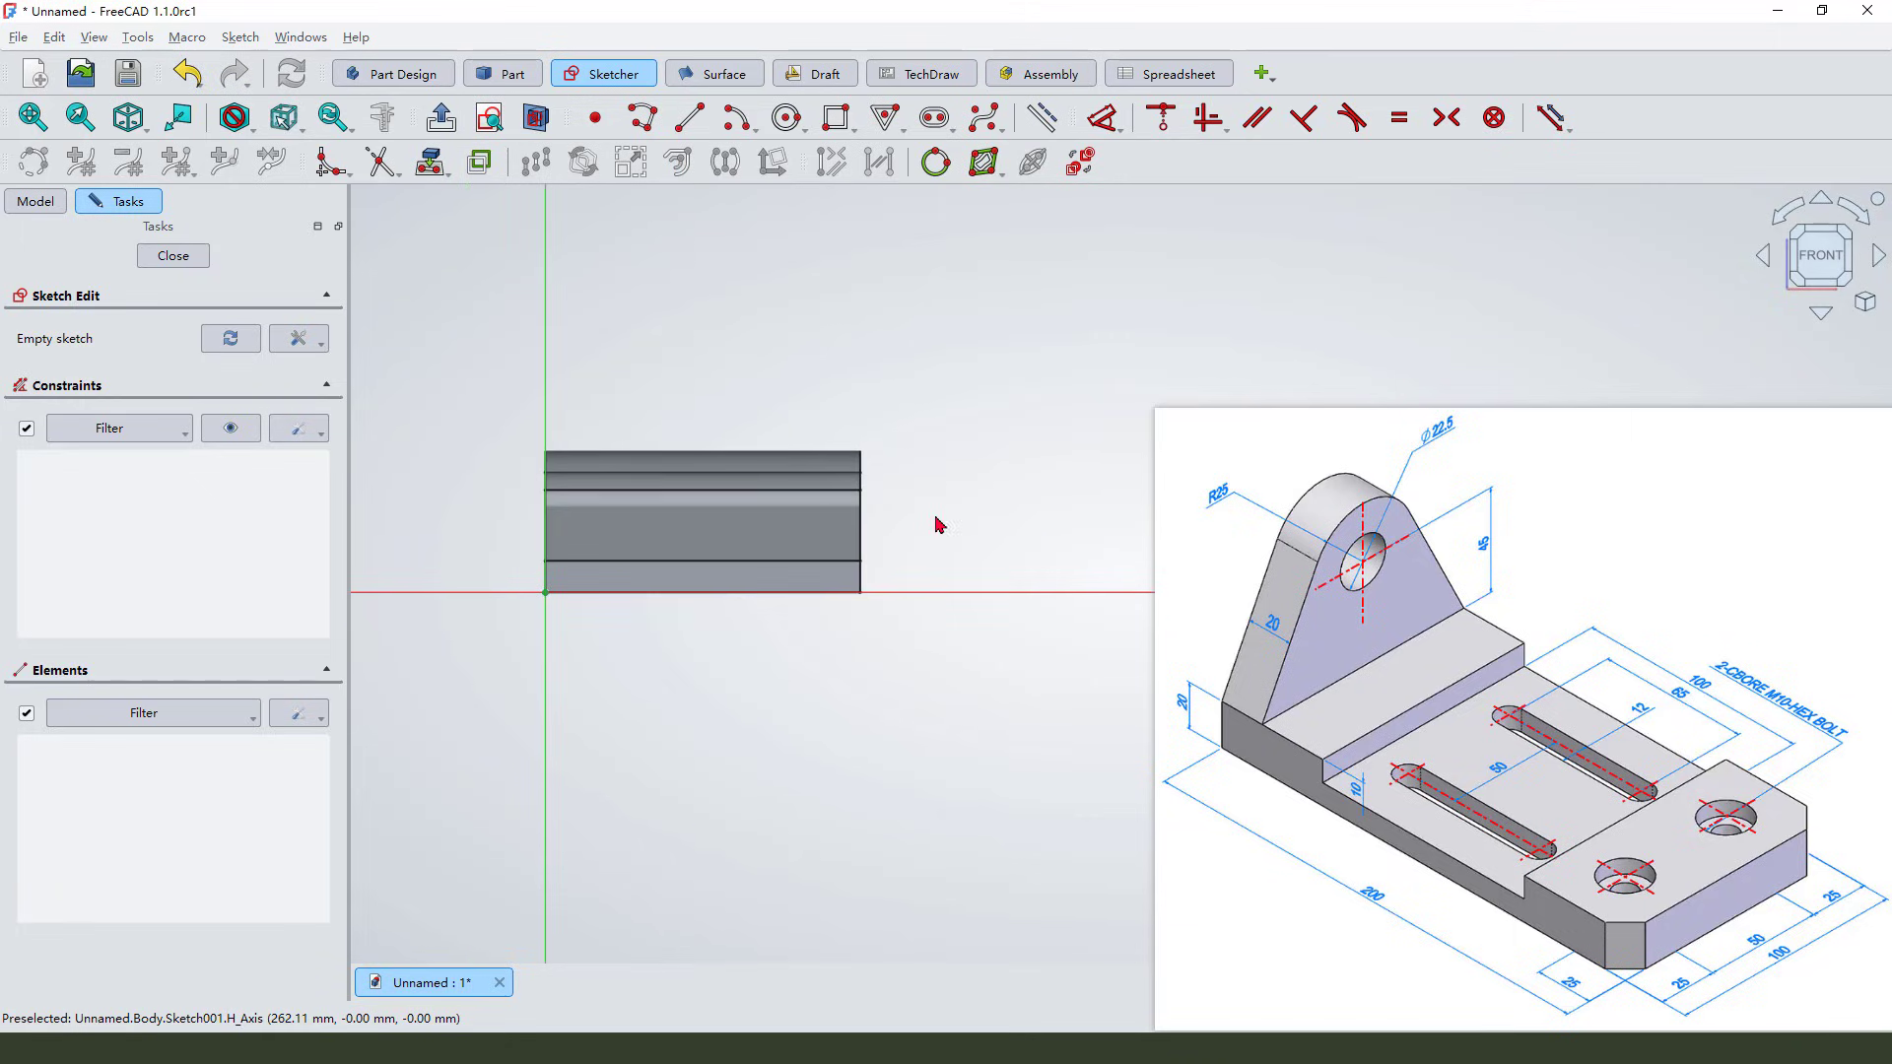
{"action": "left_click", "coordinate": [643, 117]}
{"action": "left_click", "coordinate": [592, 365]}
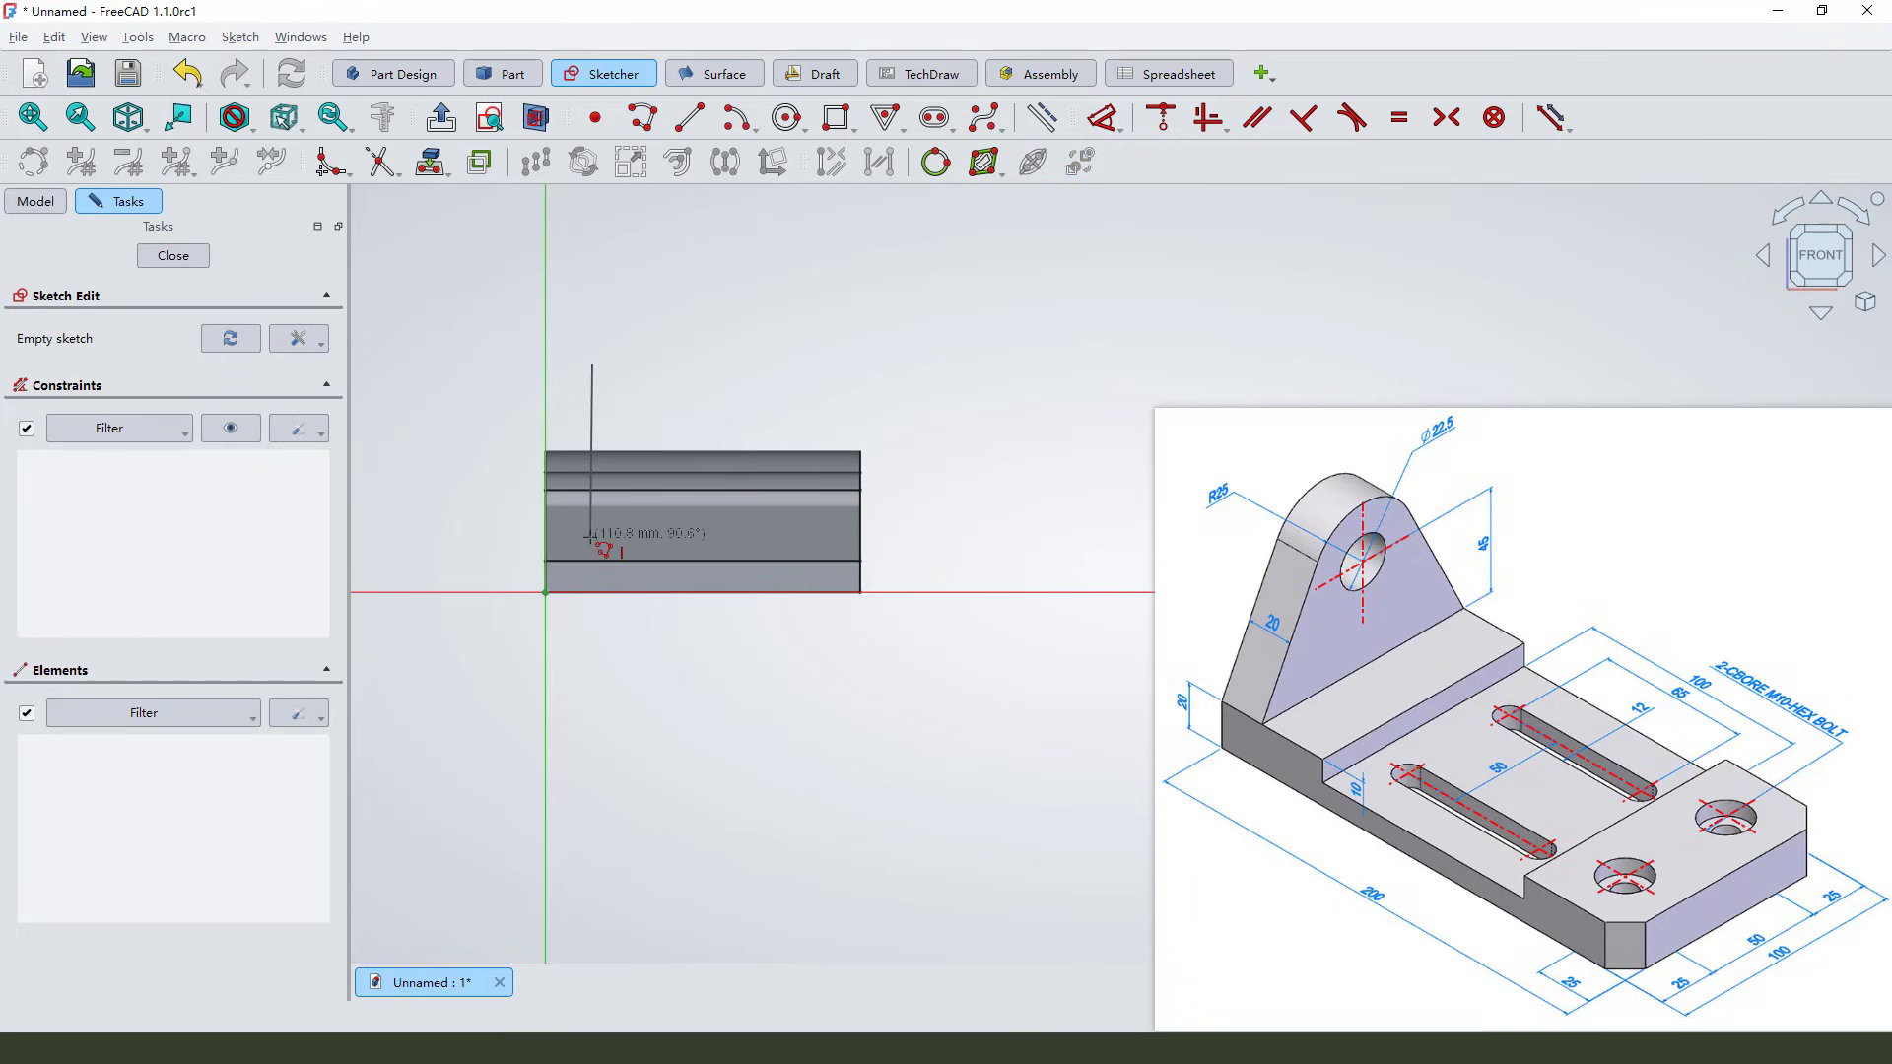
{"action": "left_click", "coordinate": [592, 537]}
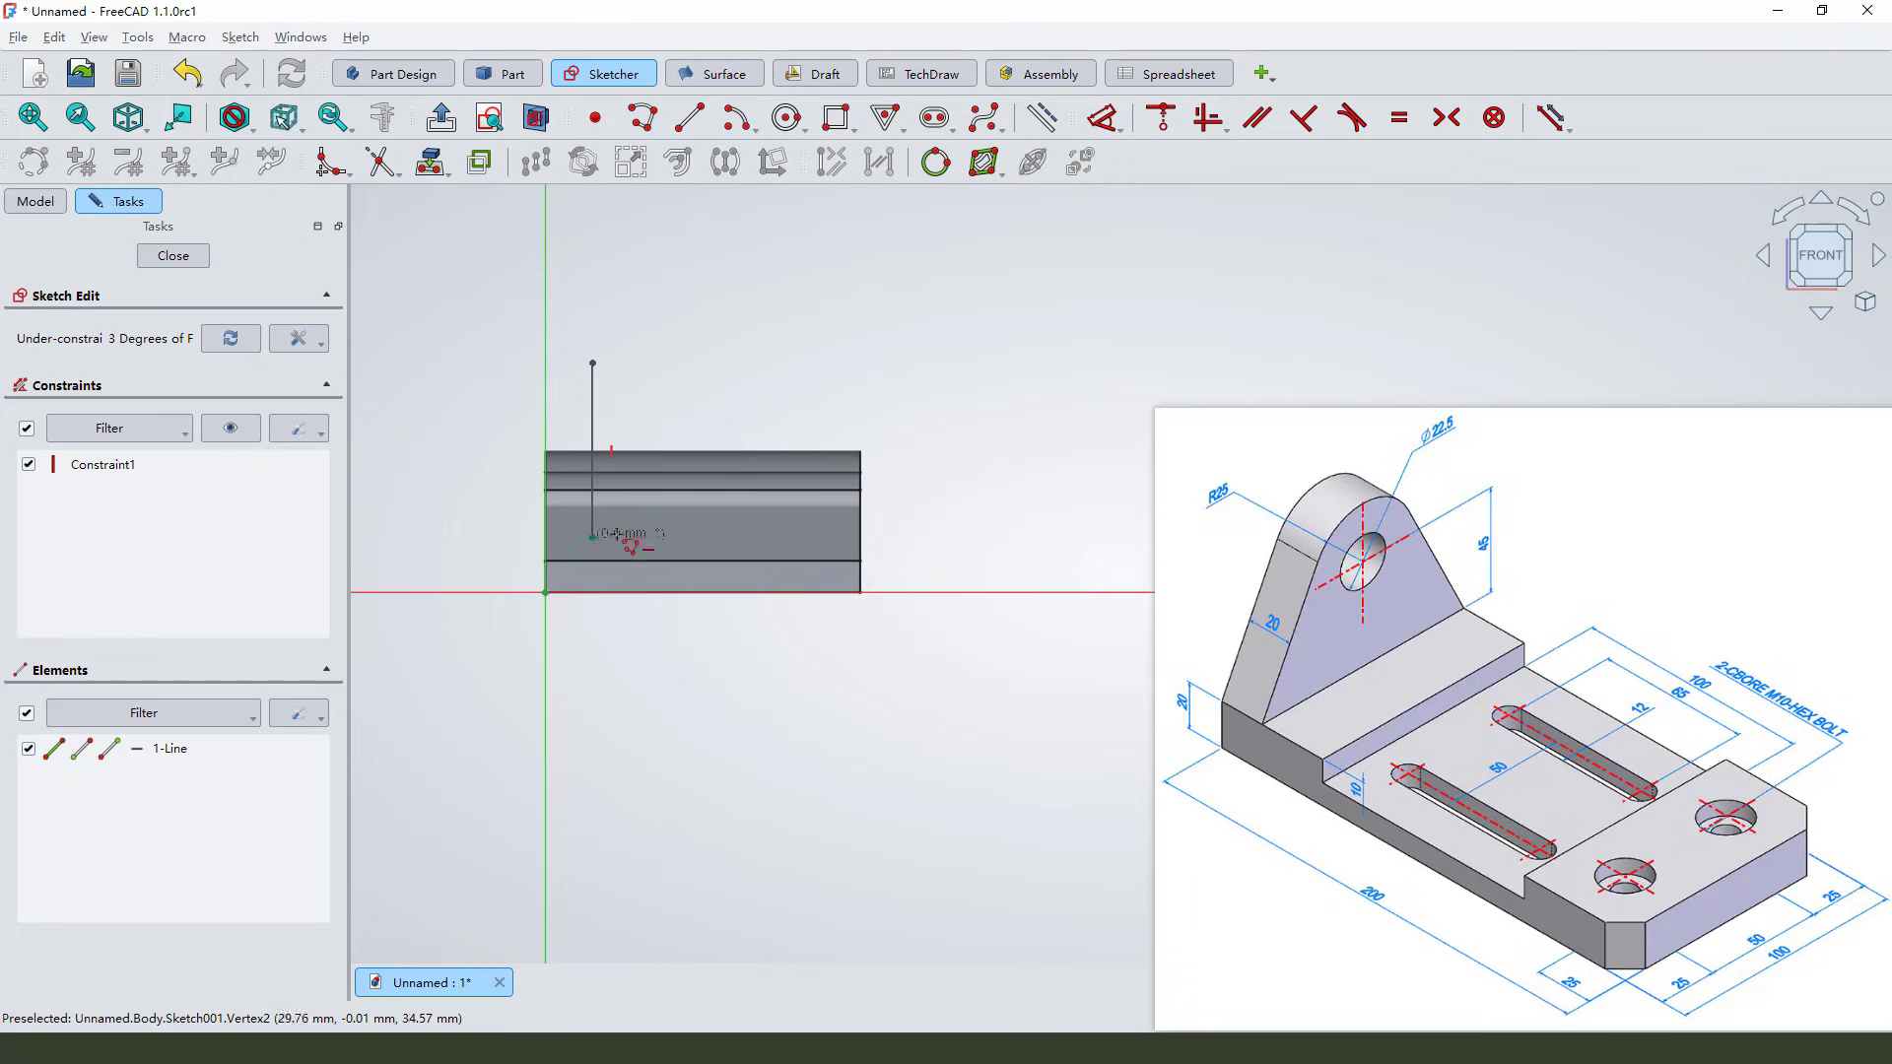
{"action": "left_click", "coordinate": [683, 537]}
{"action": "scroll", "coordinate": [683, 537], "scroll_direction": "up", "scroll_amount": 2}
{"action": "left_click", "coordinate": [688, 566]}
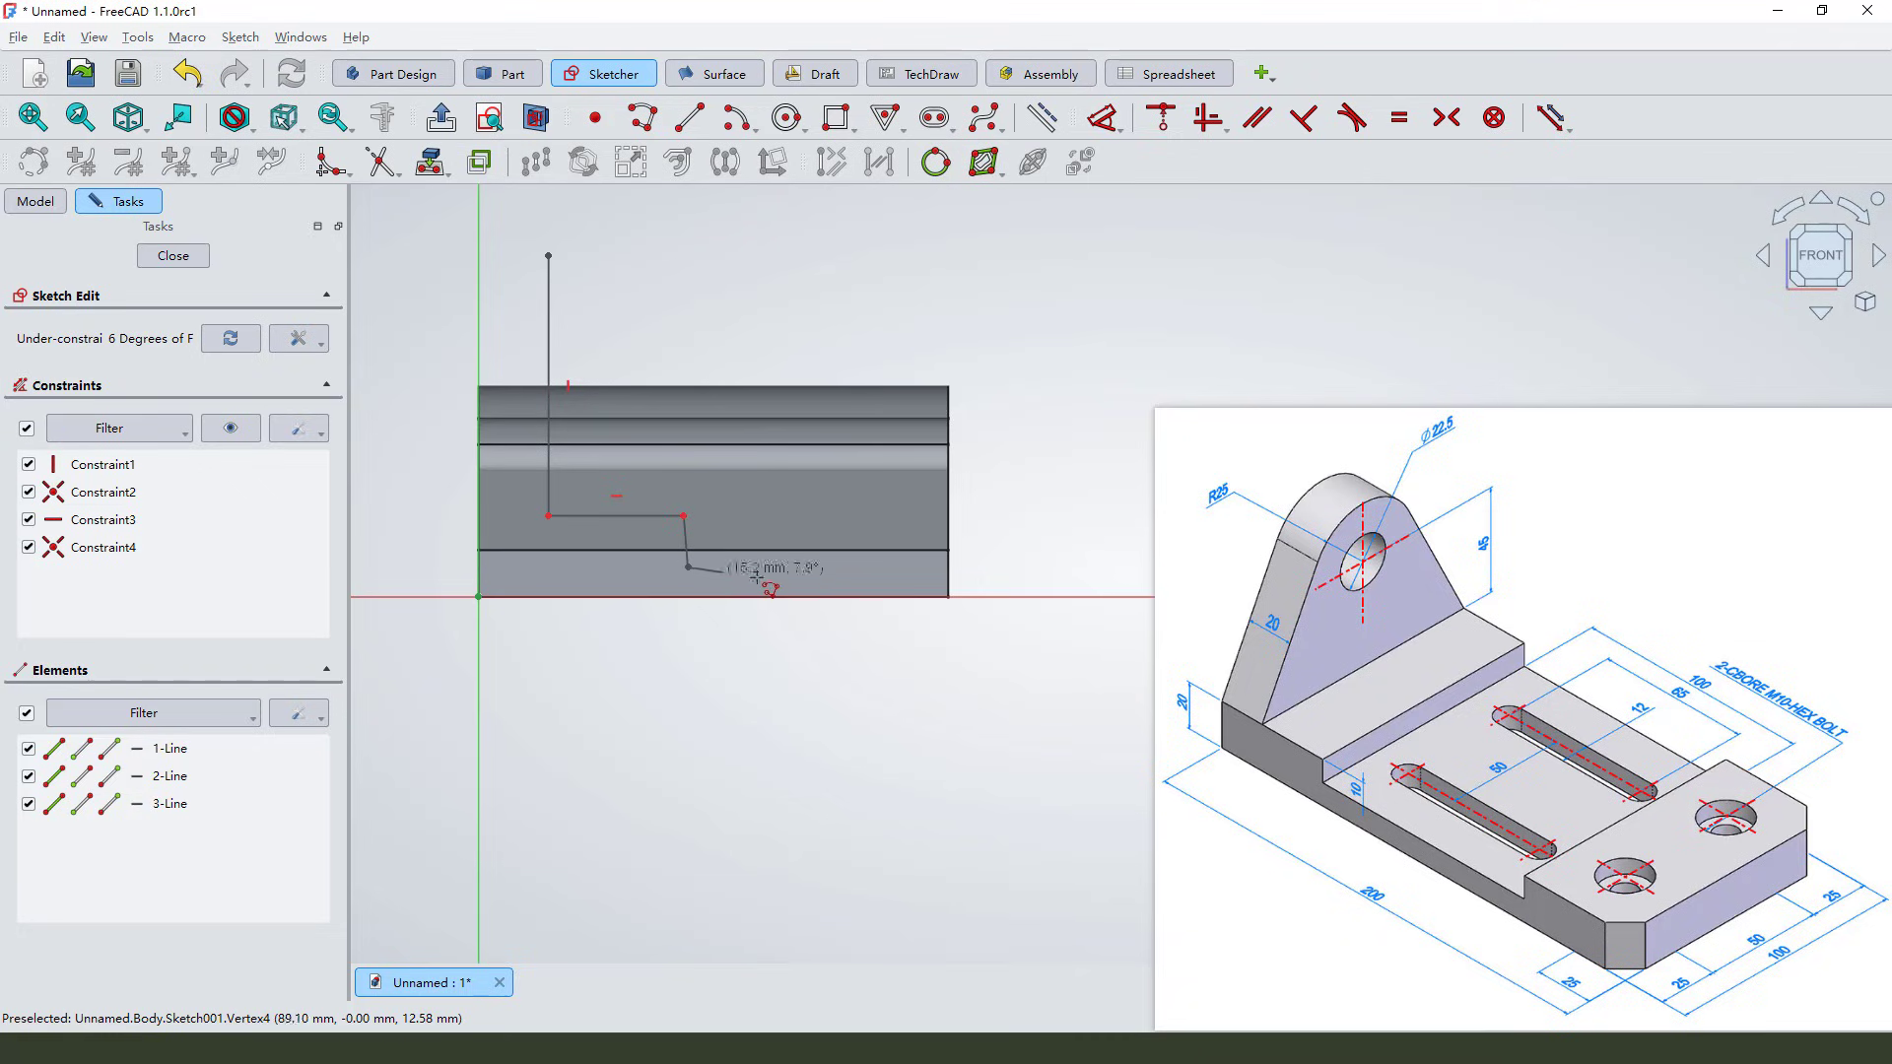
{"action": "left_click", "coordinate": [828, 574]}
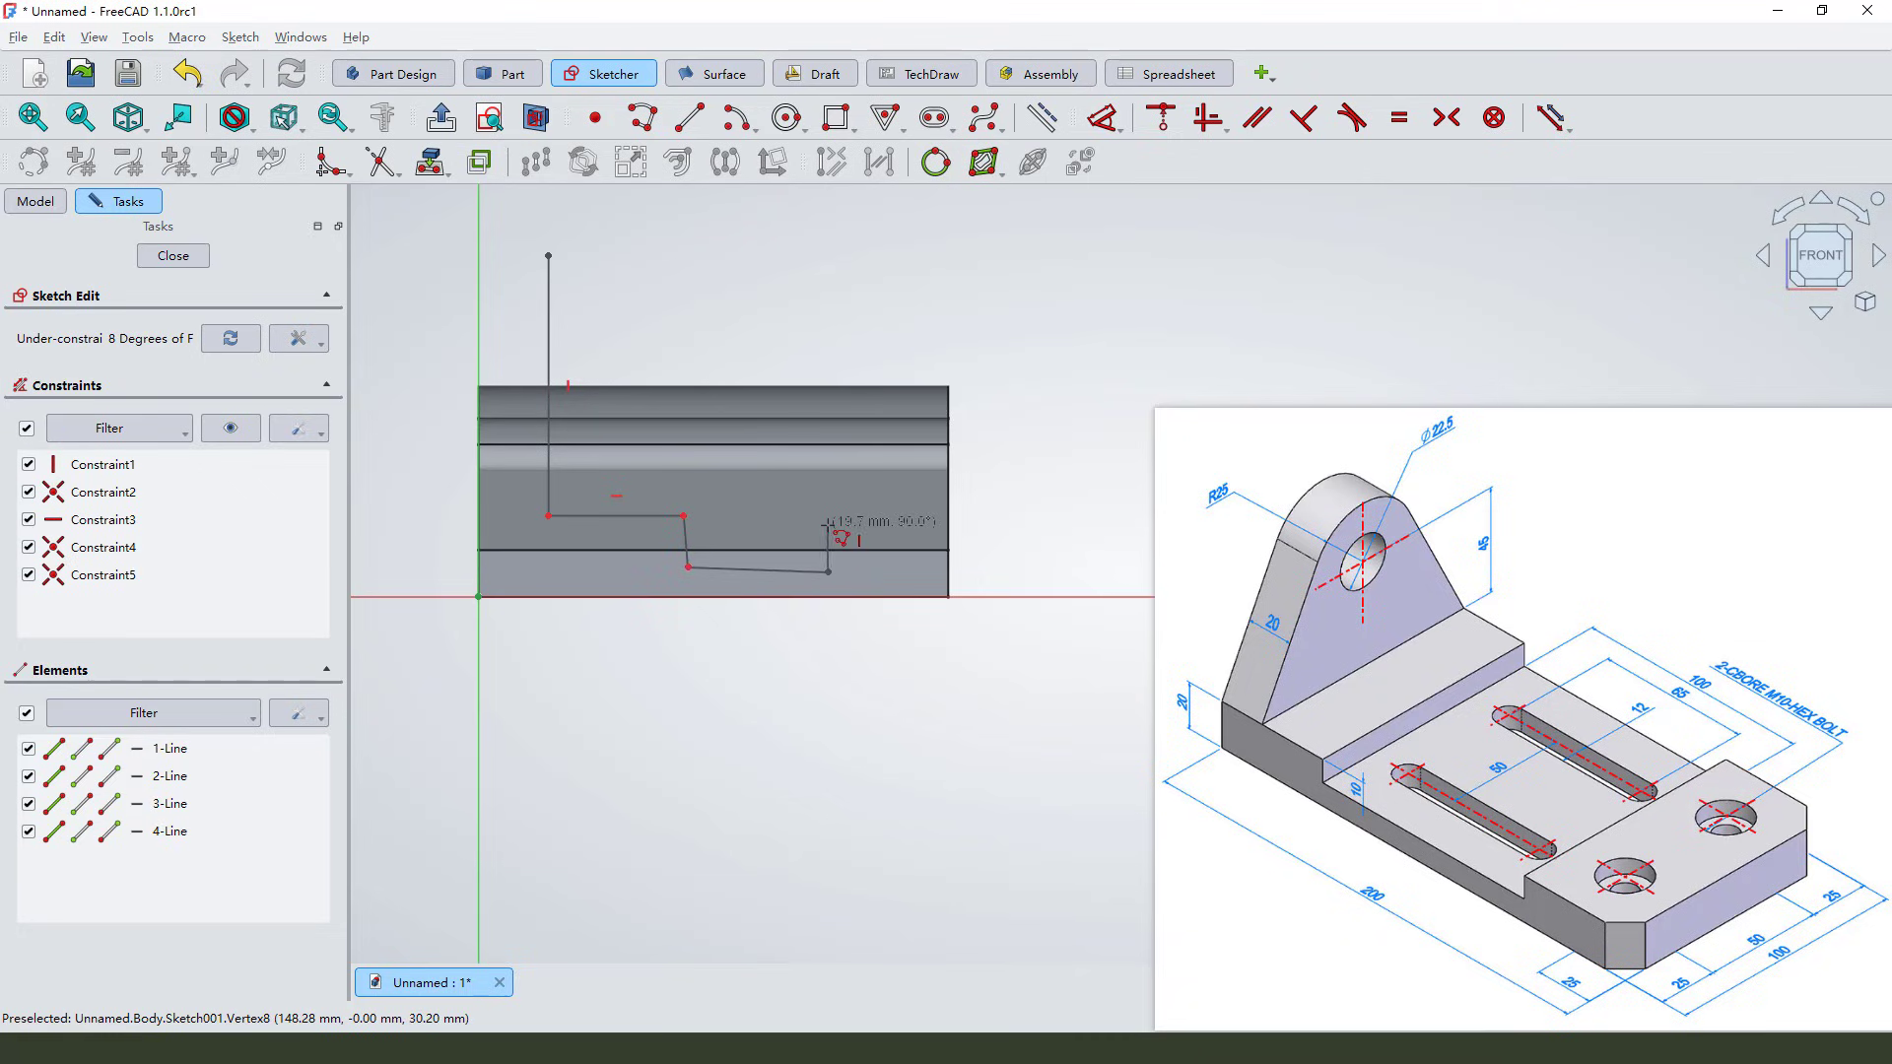
{"action": "left_click", "coordinate": [828, 522]}
Step: Continue the polyline horizontally past the block's far end, up above the block, and back to its start point to close it
{"action": "scroll", "coordinate": [825, 531], "scroll_direction": "down", "scroll_amount": 1}
{"action": "left_click", "coordinate": [967, 525]}
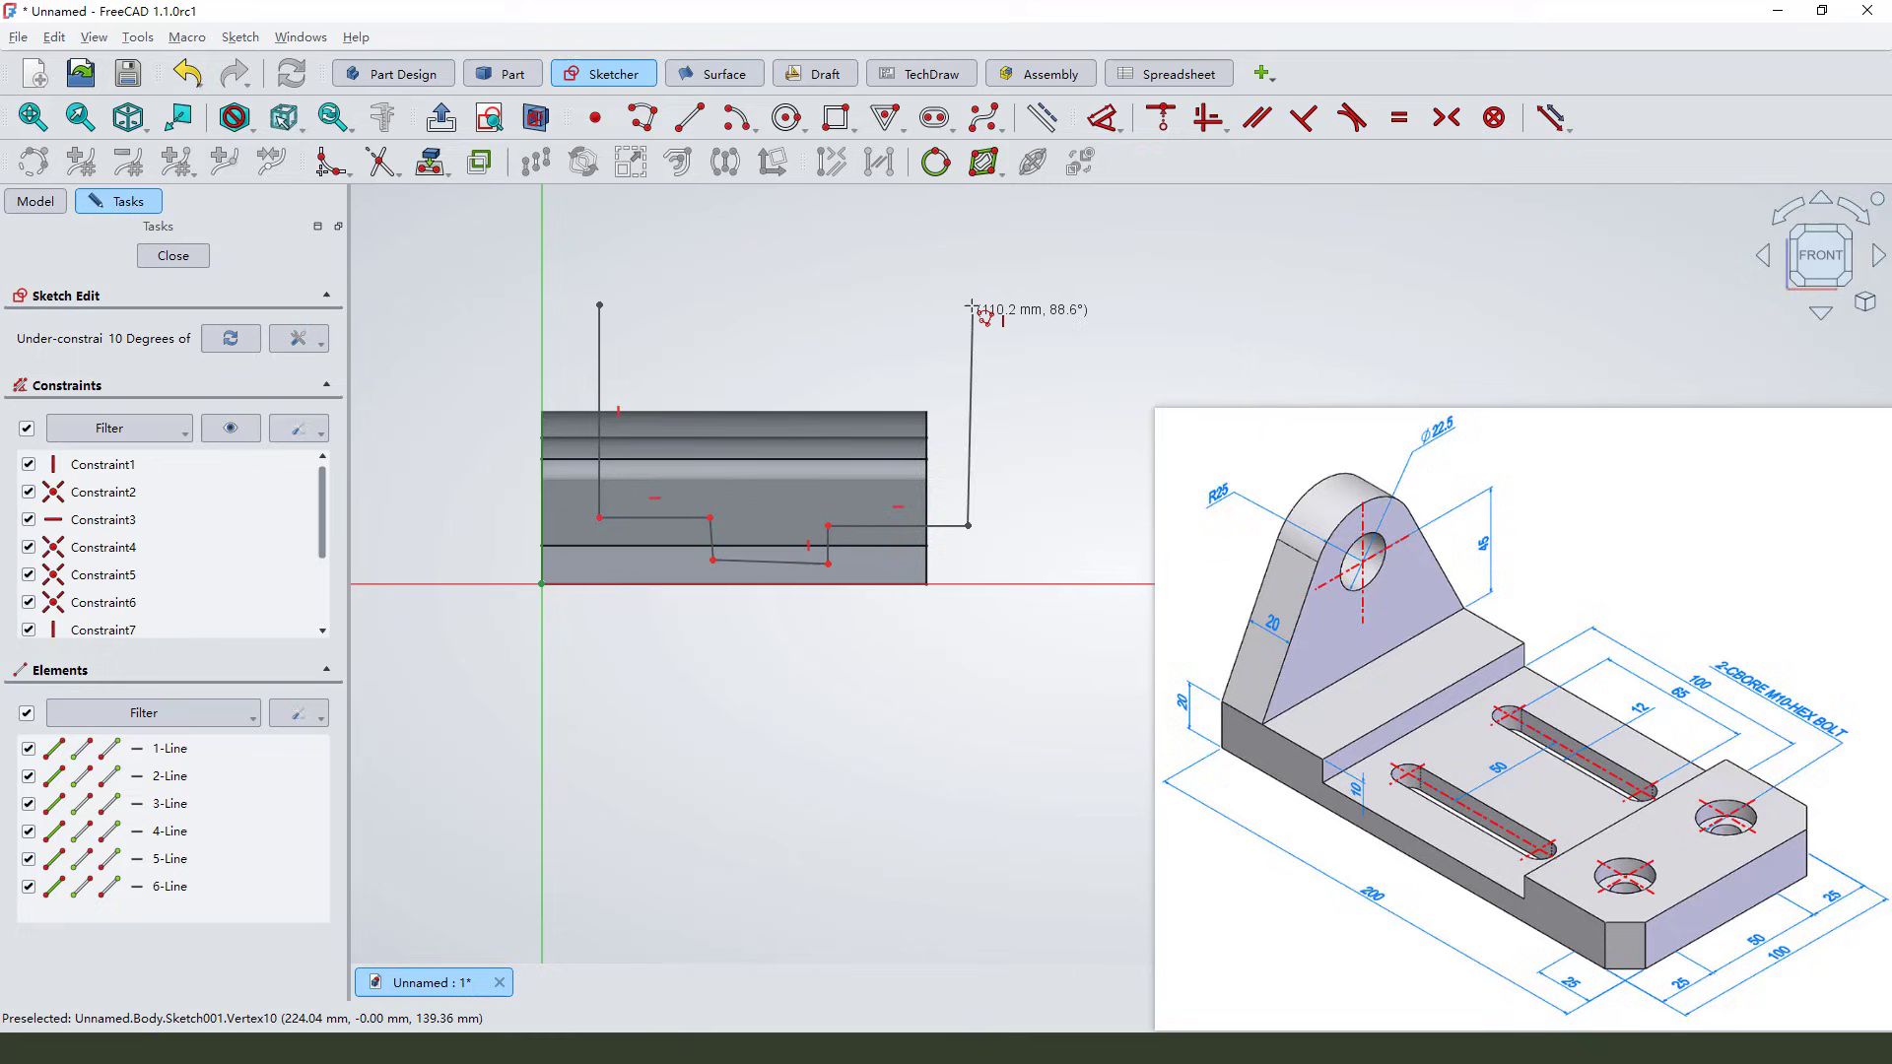
{"action": "left_click", "coordinate": [968, 295]}
{"action": "left_click", "coordinate": [599, 295]}
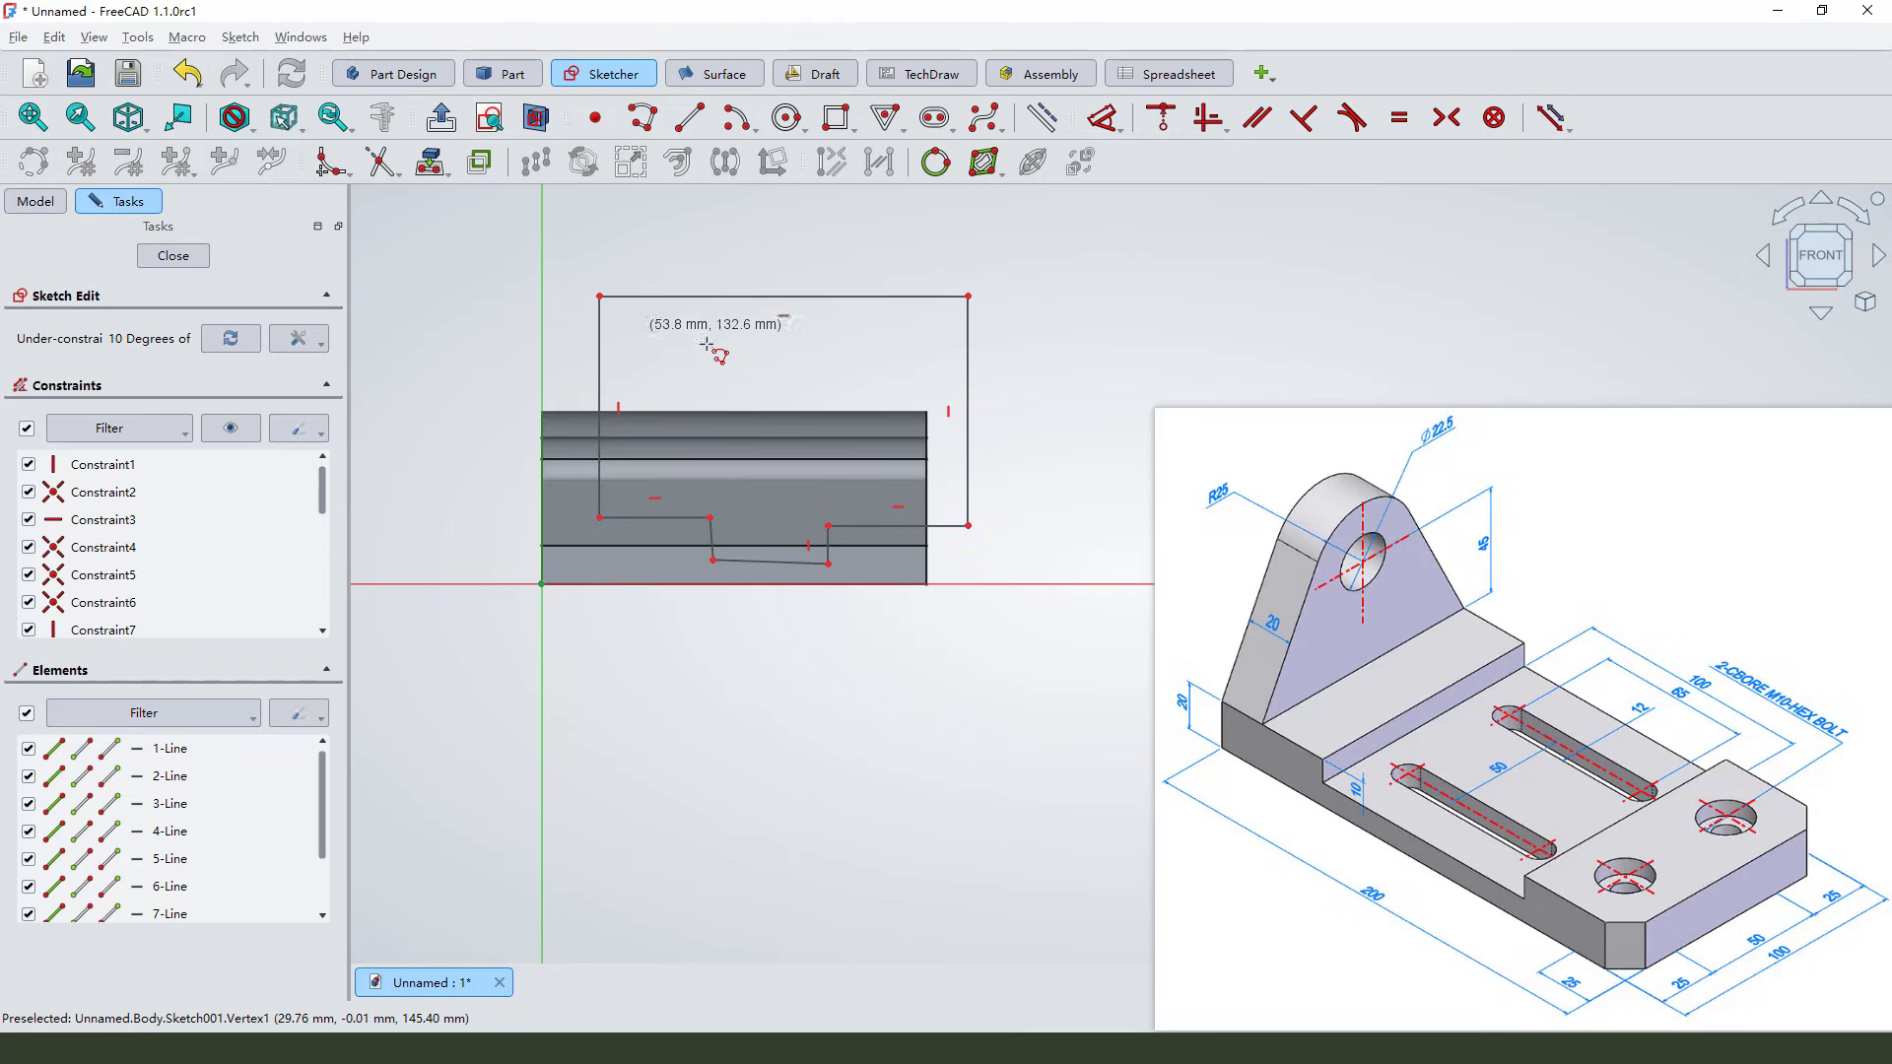
{"action": "right_click", "coordinate": [735, 340]}
{"action": "right_click", "coordinate": [745, 252]}
{"action": "left_click", "coordinate": [851, 215]}
Step: Constrain the notch's slanted left side to be vertical and its bottom line to be horizontal
{"action": "scroll", "coordinate": [741, 546], "scroll_direction": "up", "scroll_amount": 2}
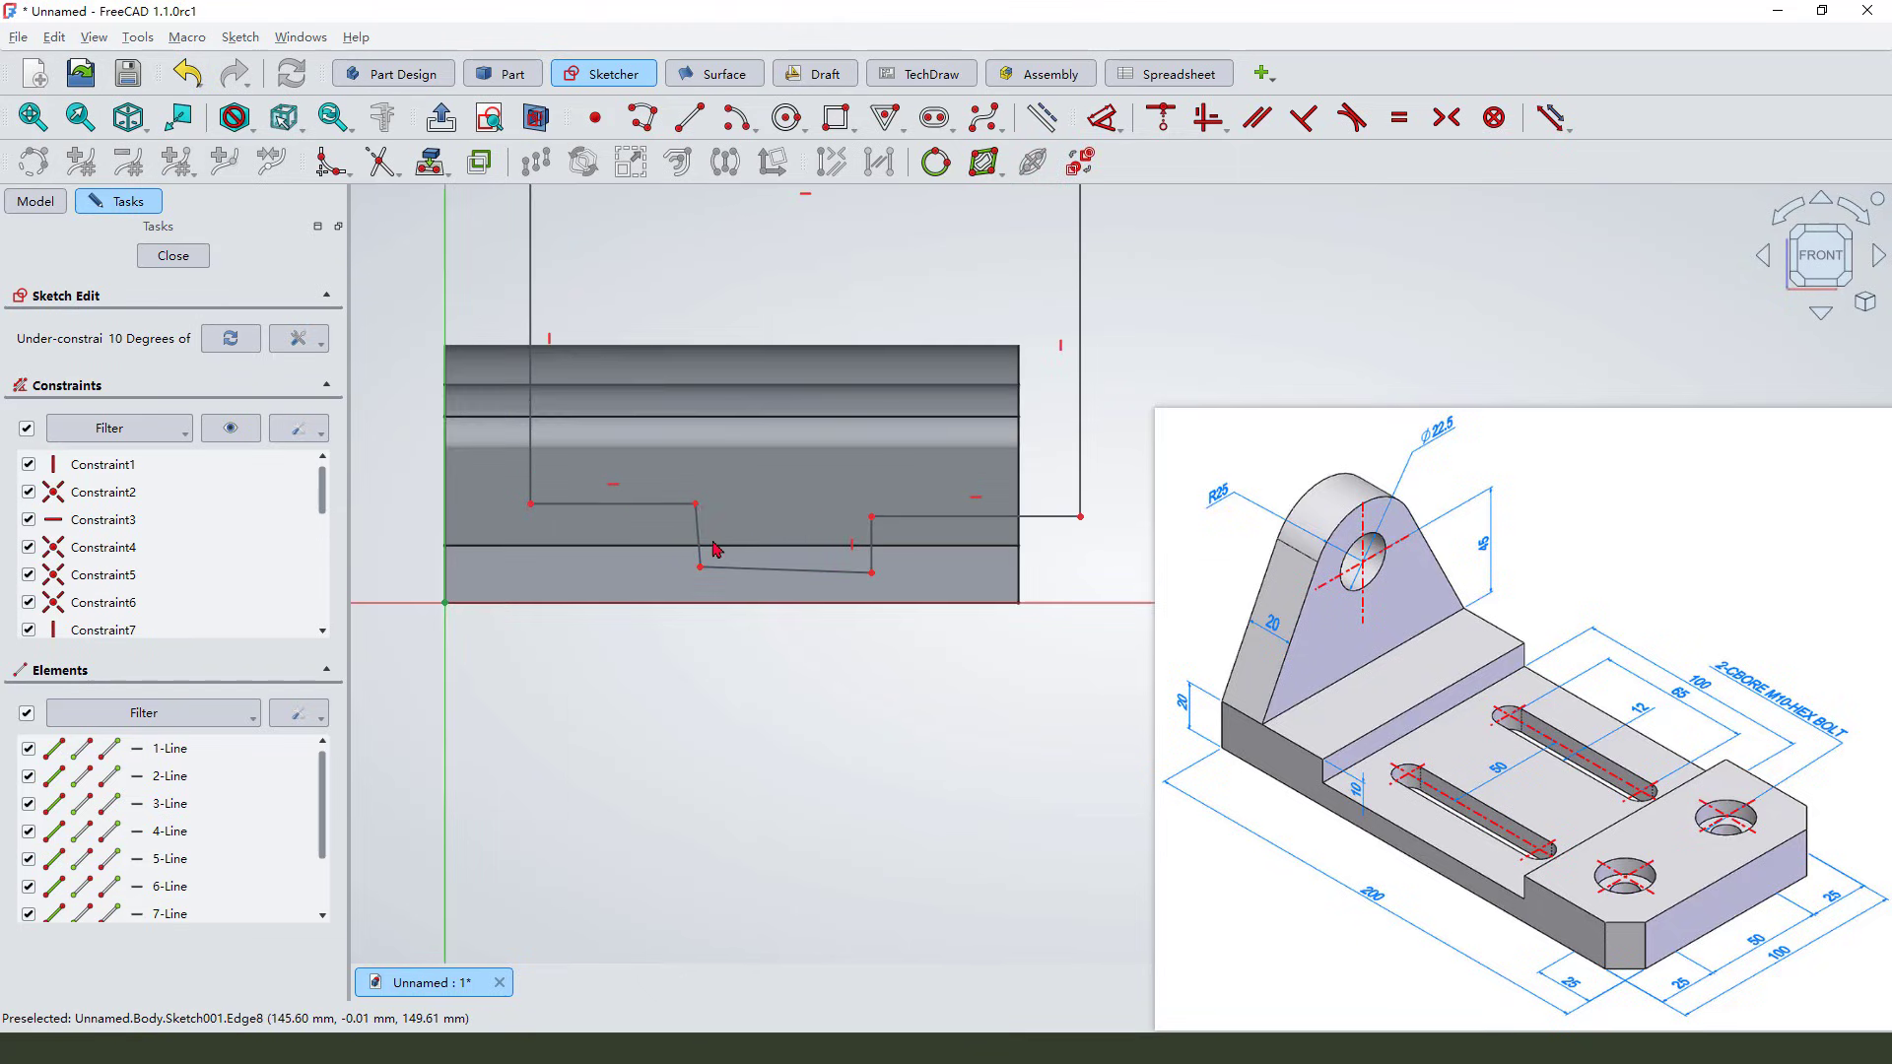
{"action": "left_click", "coordinate": [713, 548]}
{"action": "left_click", "coordinate": [1207, 118]}
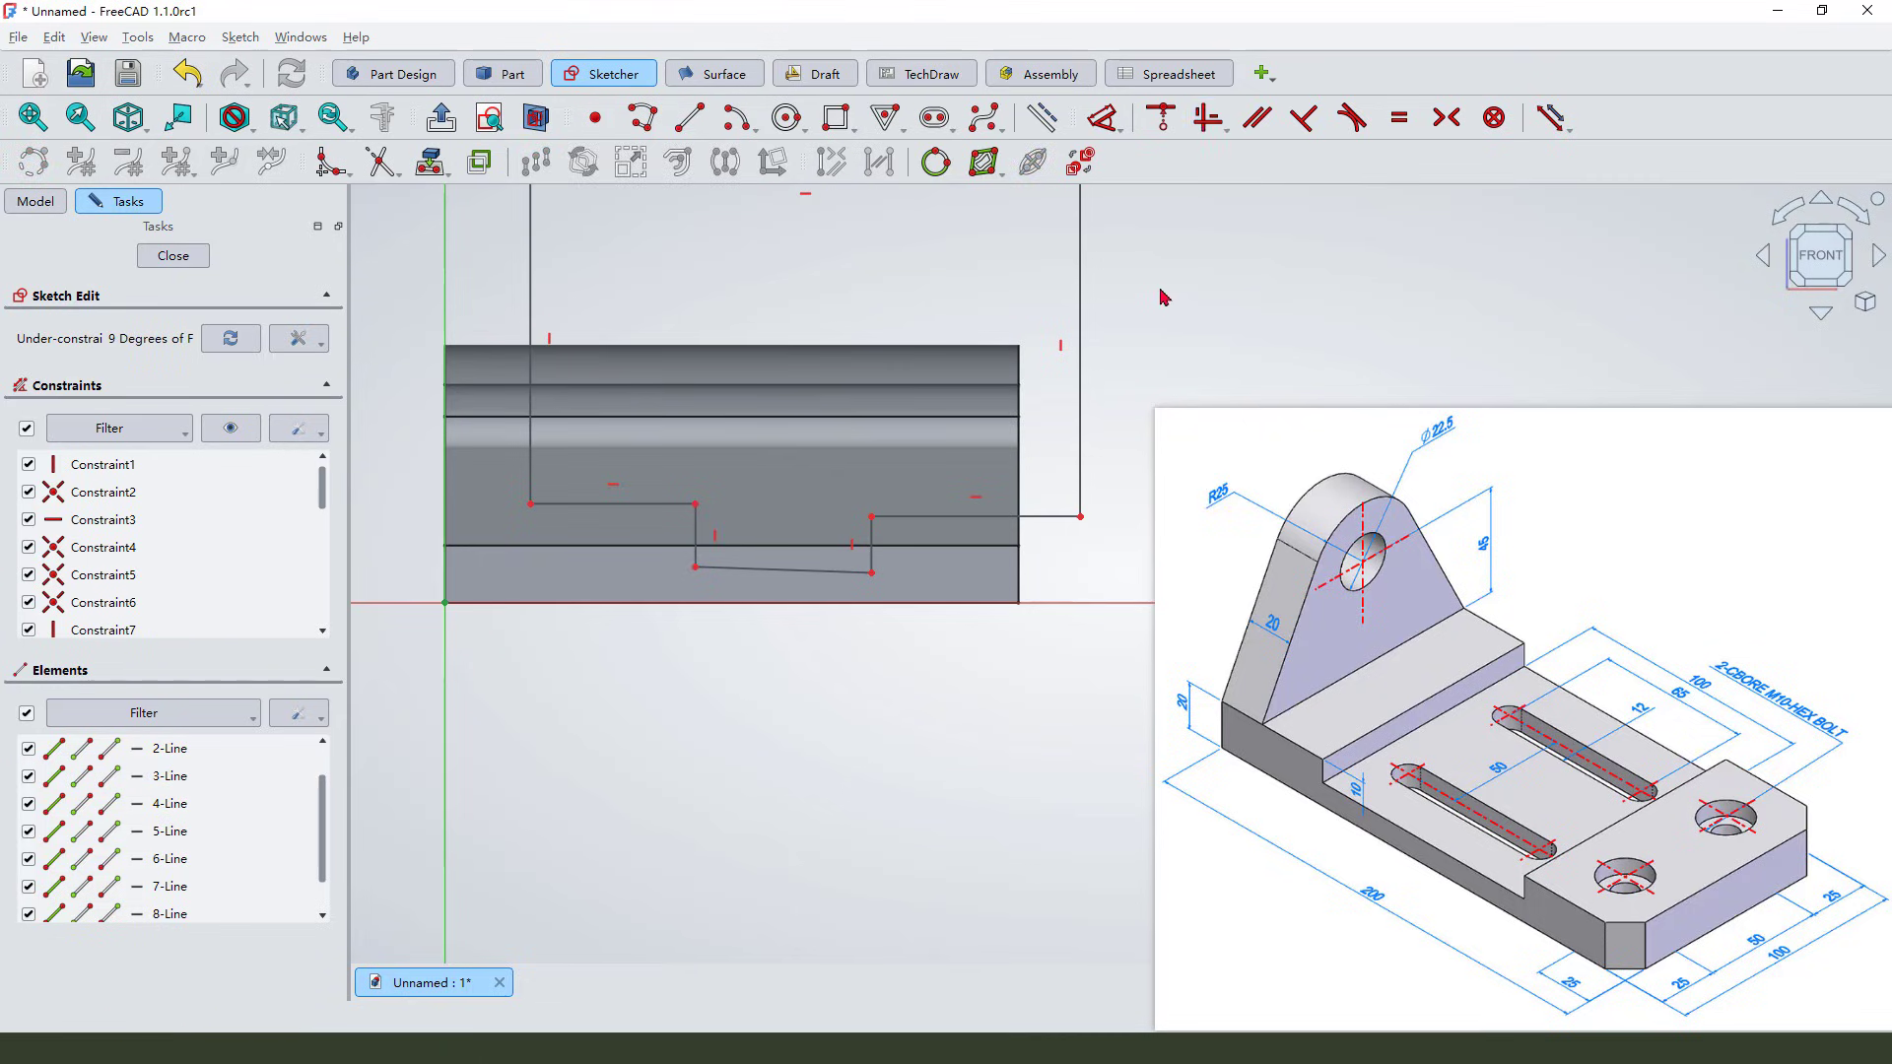
{"action": "left_click", "coordinate": [796, 571]}
{"action": "left_click", "coordinate": [1207, 117]}
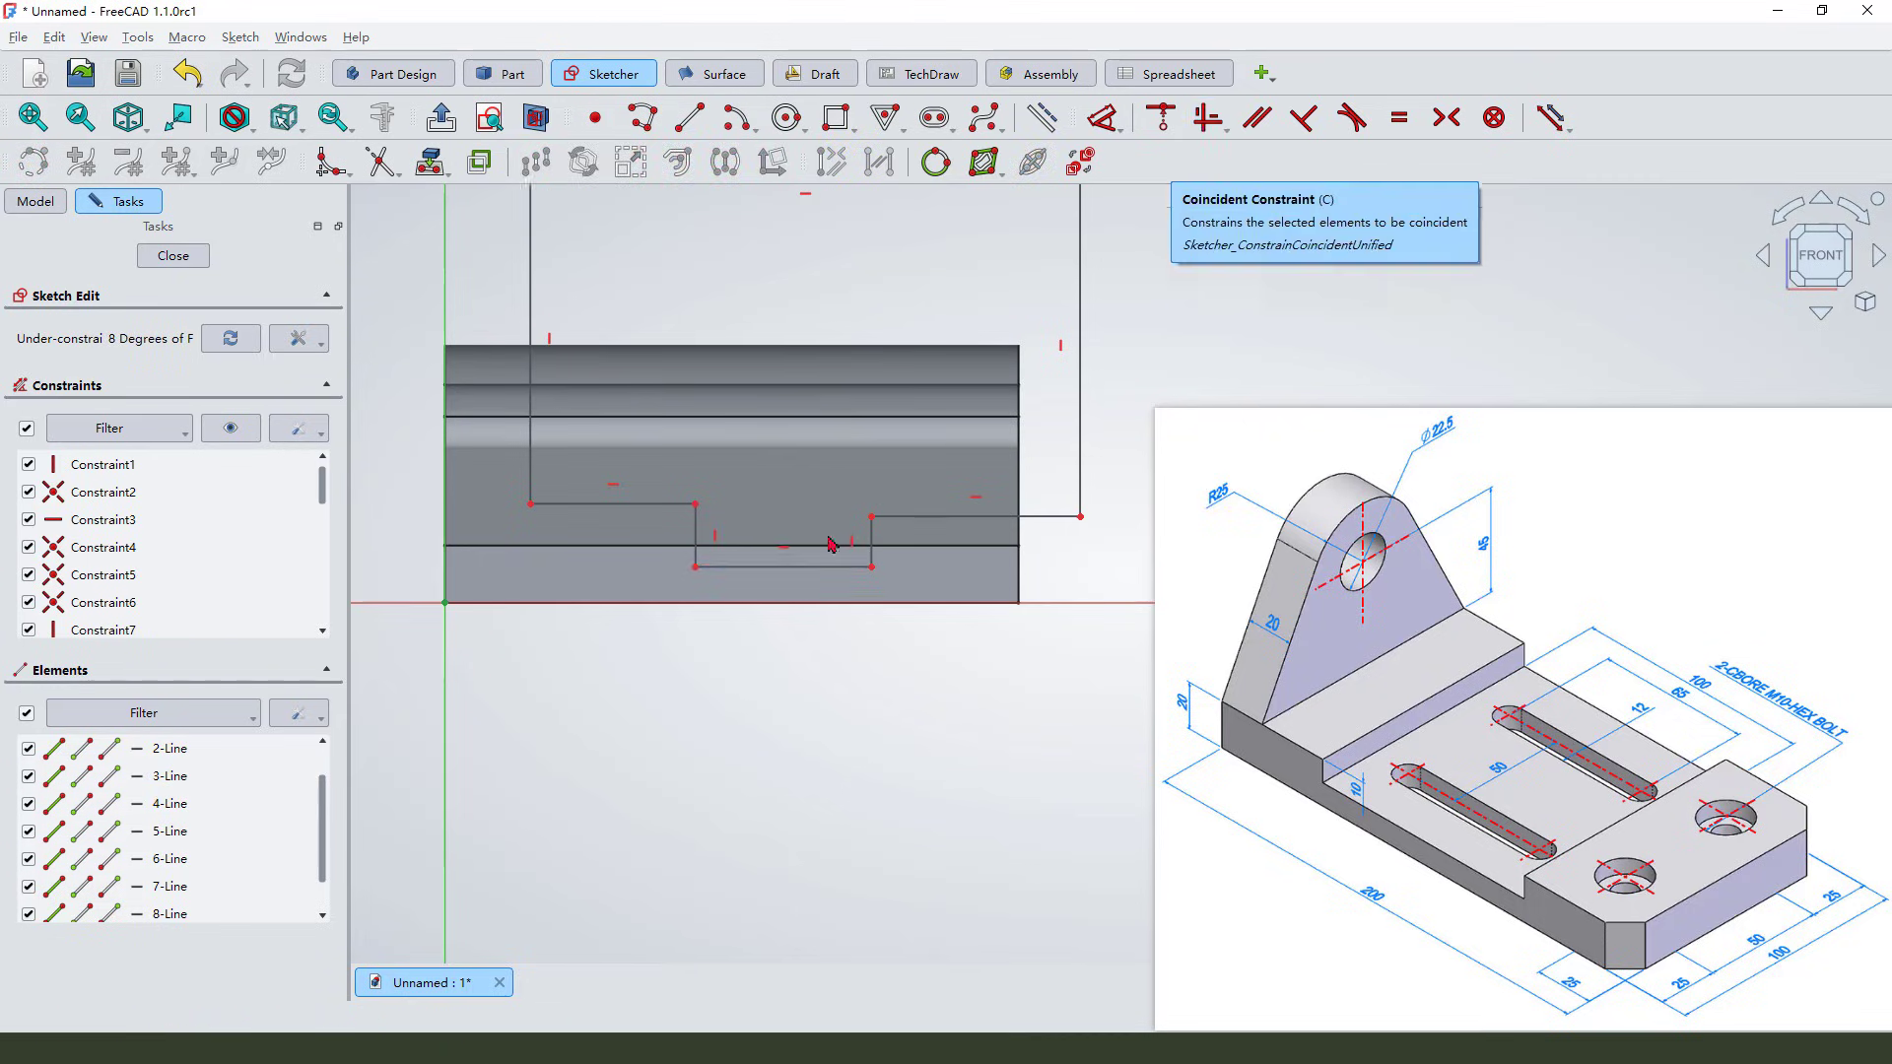
{"action": "scroll", "coordinate": [826, 630], "scroll_direction": "down", "scroll_amount": 3}
{"action": "scroll", "coordinate": [739, 571], "scroll_direction": "up", "scroll_amount": 5}
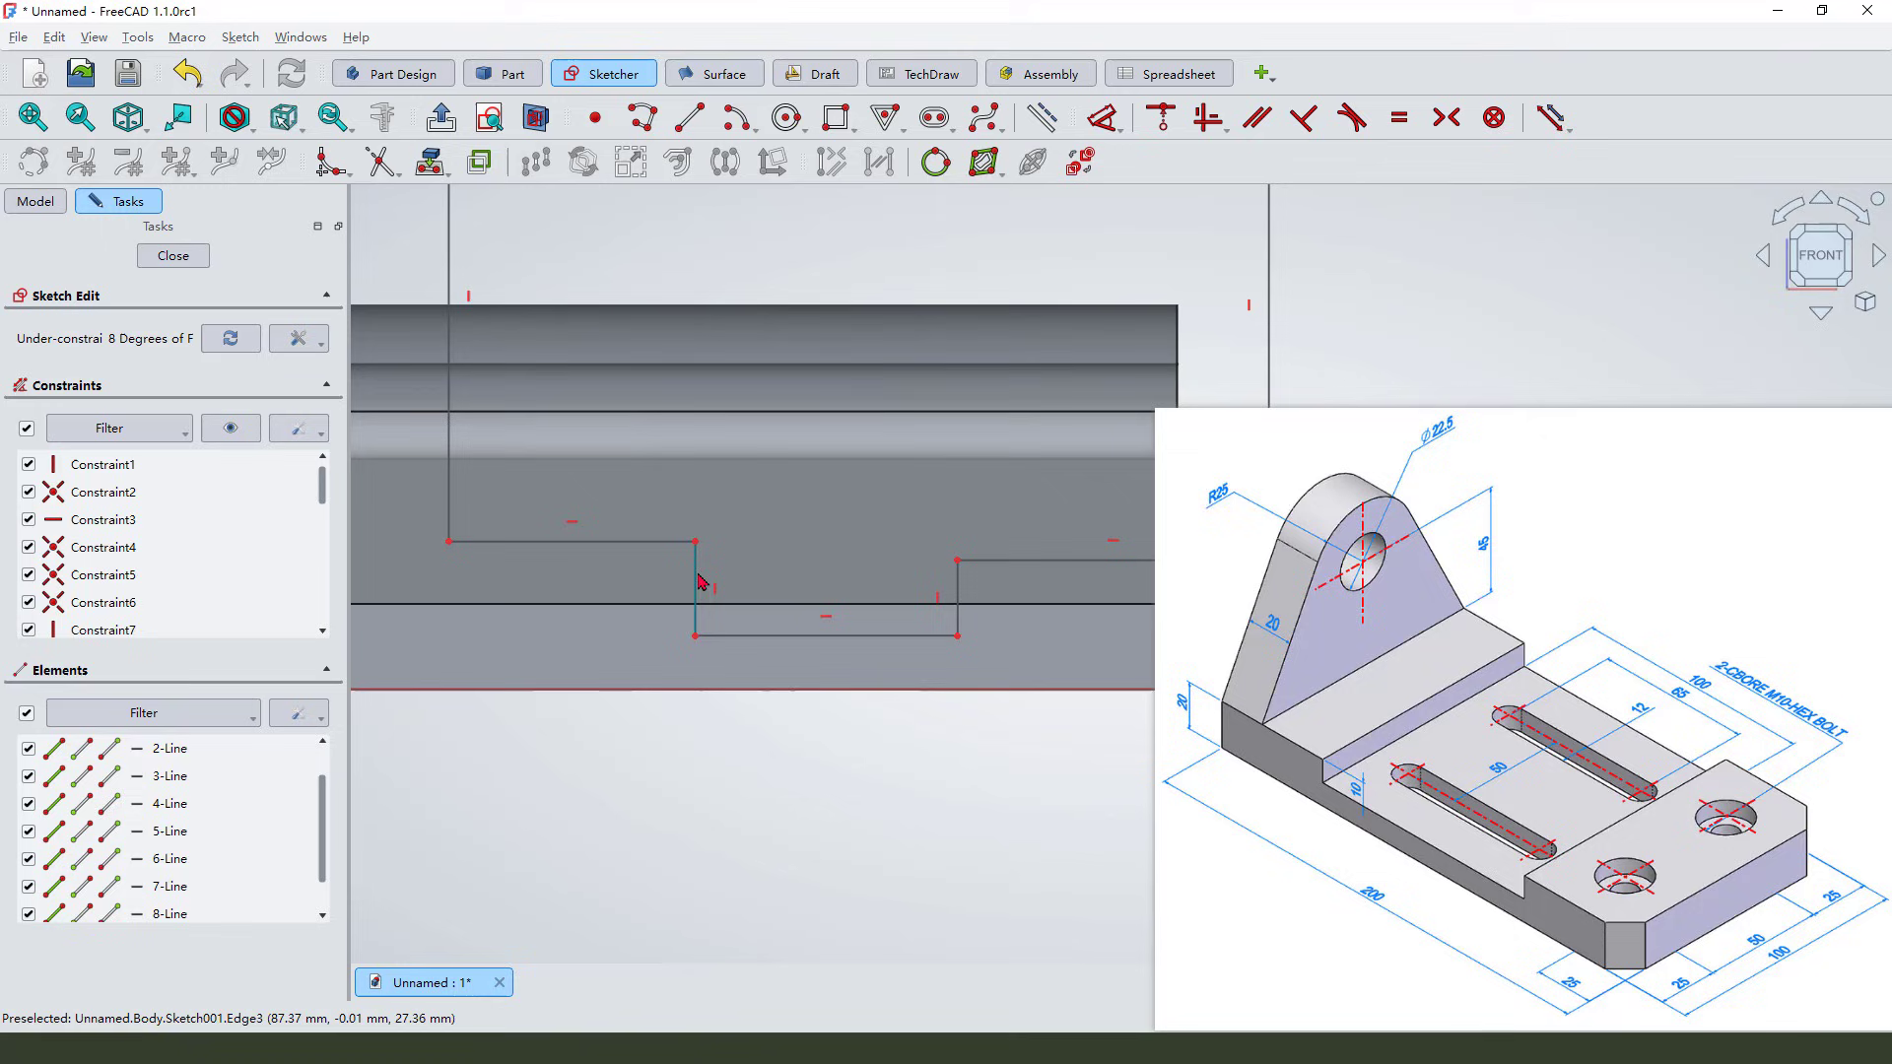
Step: Constrain the notch's two vertical sides to be equal in length
{"action": "left_click", "coordinate": [696, 576]}
{"action": "scroll", "coordinate": [1003, 596], "scroll_direction": "up", "scroll_amount": 2}
{"action": "left_click", "coordinate": [951, 583]}
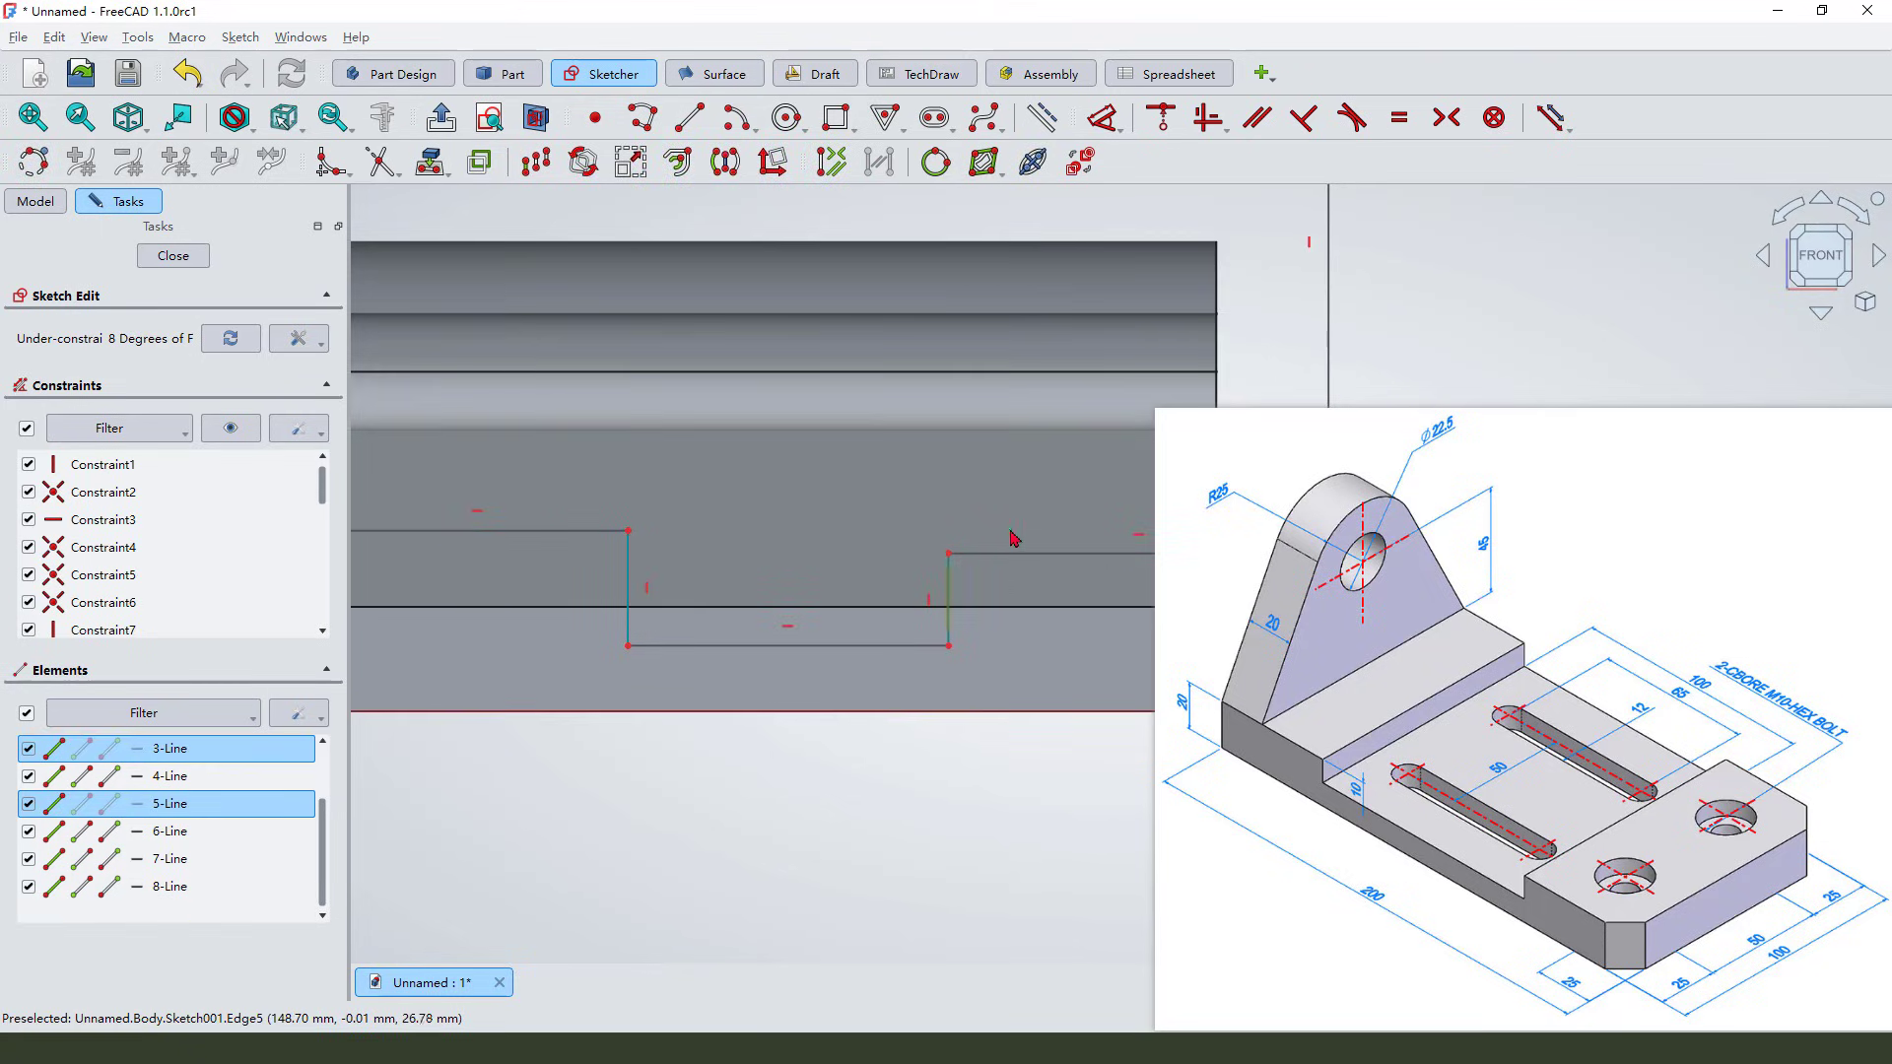
{"action": "left_click", "coordinate": [1398, 118]}
Step: Dimension the notch's vertical side to set its depth to 10 mm
{"action": "scroll", "coordinate": [828, 521], "scroll_direction": "down", "scroll_amount": 2}
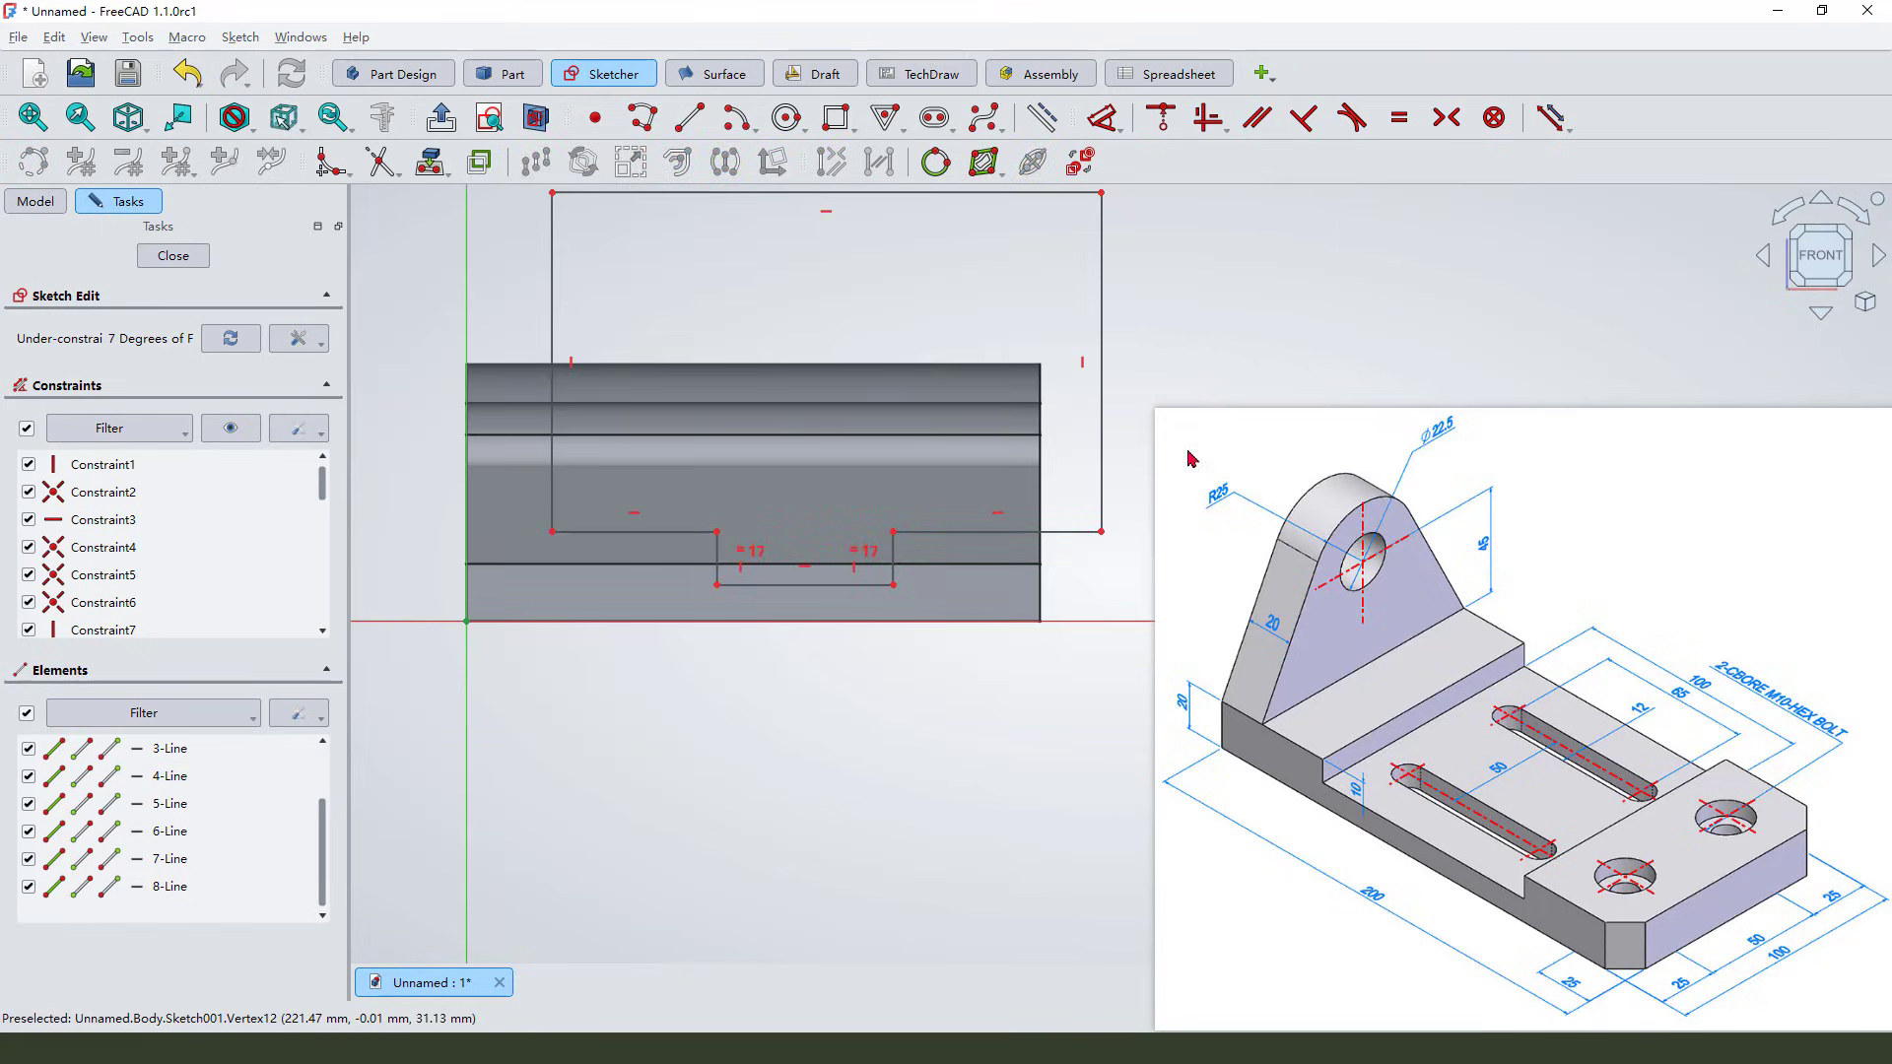
{"action": "mouse_move", "coordinate": [1250, 439]}
{"action": "left_mouse_down"}
{"action": "mouse_move", "coordinate": [1365, 423]}
{"action": "mouse_move", "coordinate": [1329, 407]}
{"action": "left_mouse_up"}
{"action": "scroll", "coordinate": [1026, 492], "scroll_direction": "down", "scroll_amount": 2}
{"action": "scroll", "coordinate": [746, 547], "scroll_direction": "up", "scroll_amount": 2}
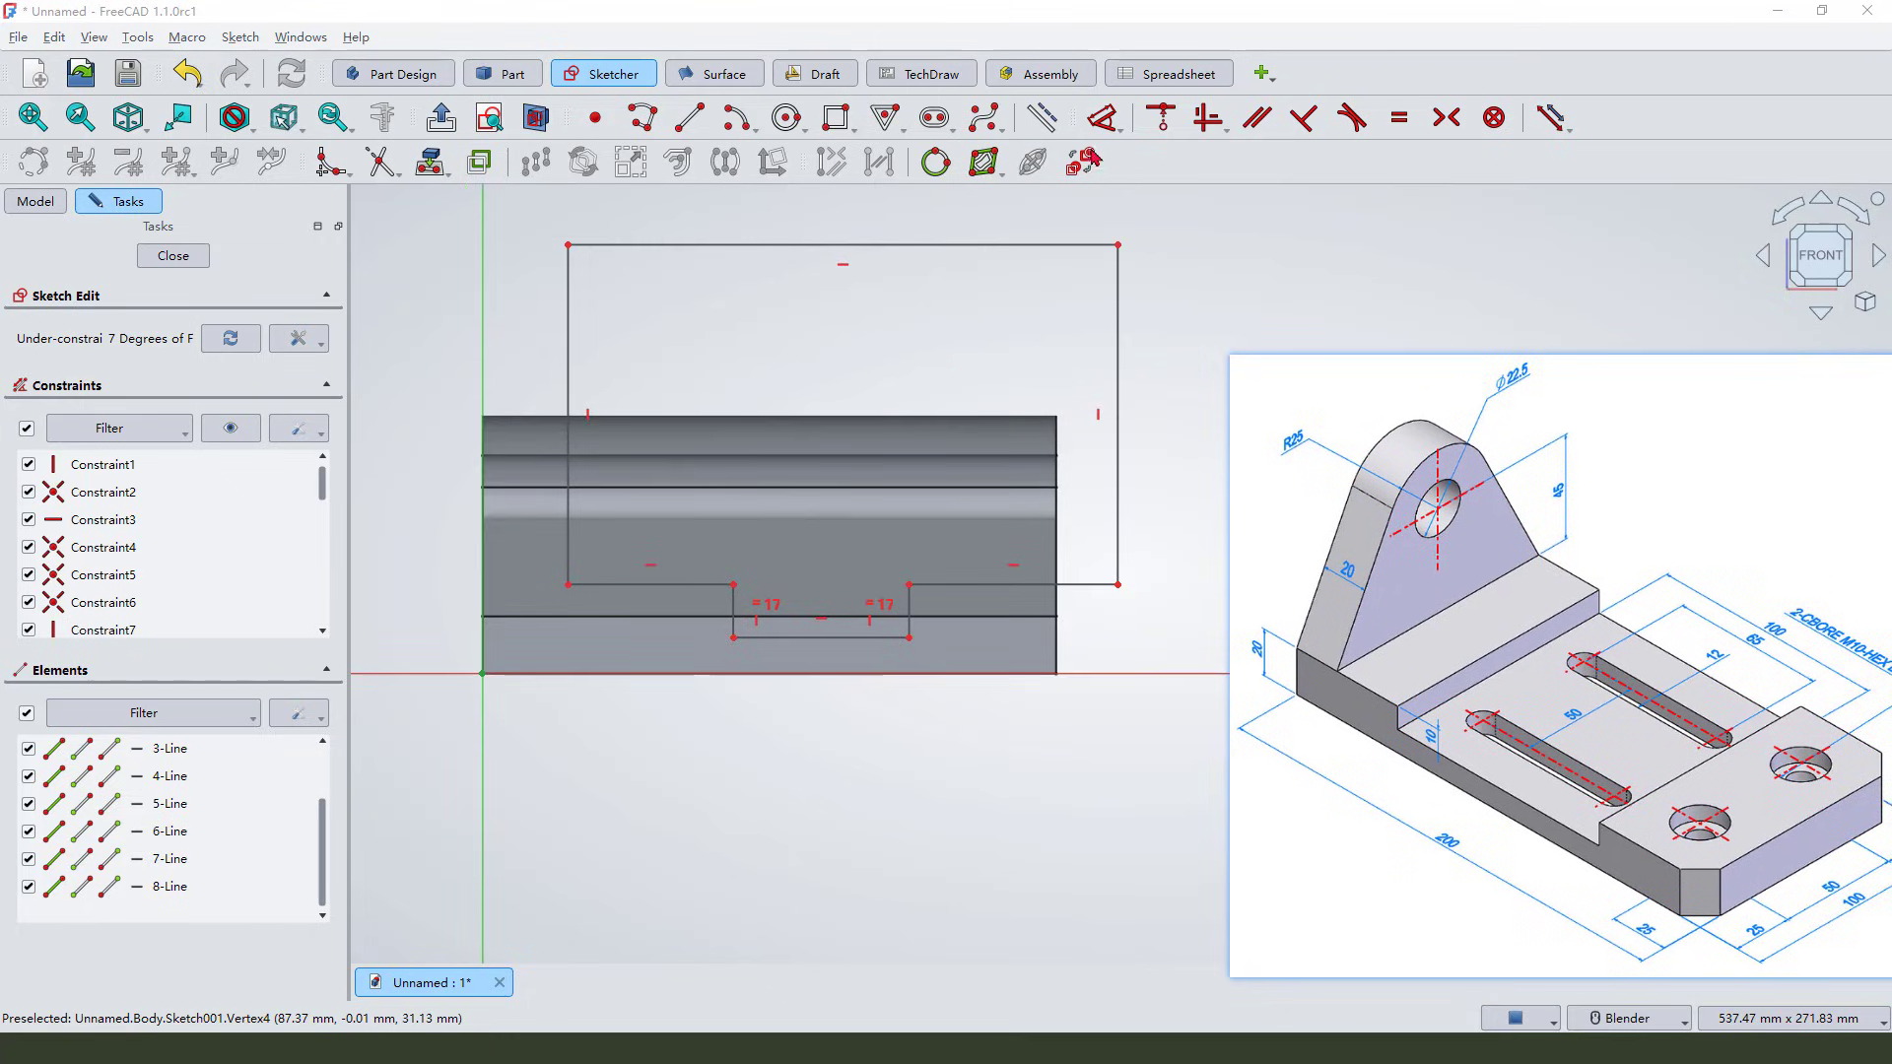
{"action": "left_click", "coordinate": [1102, 117]}
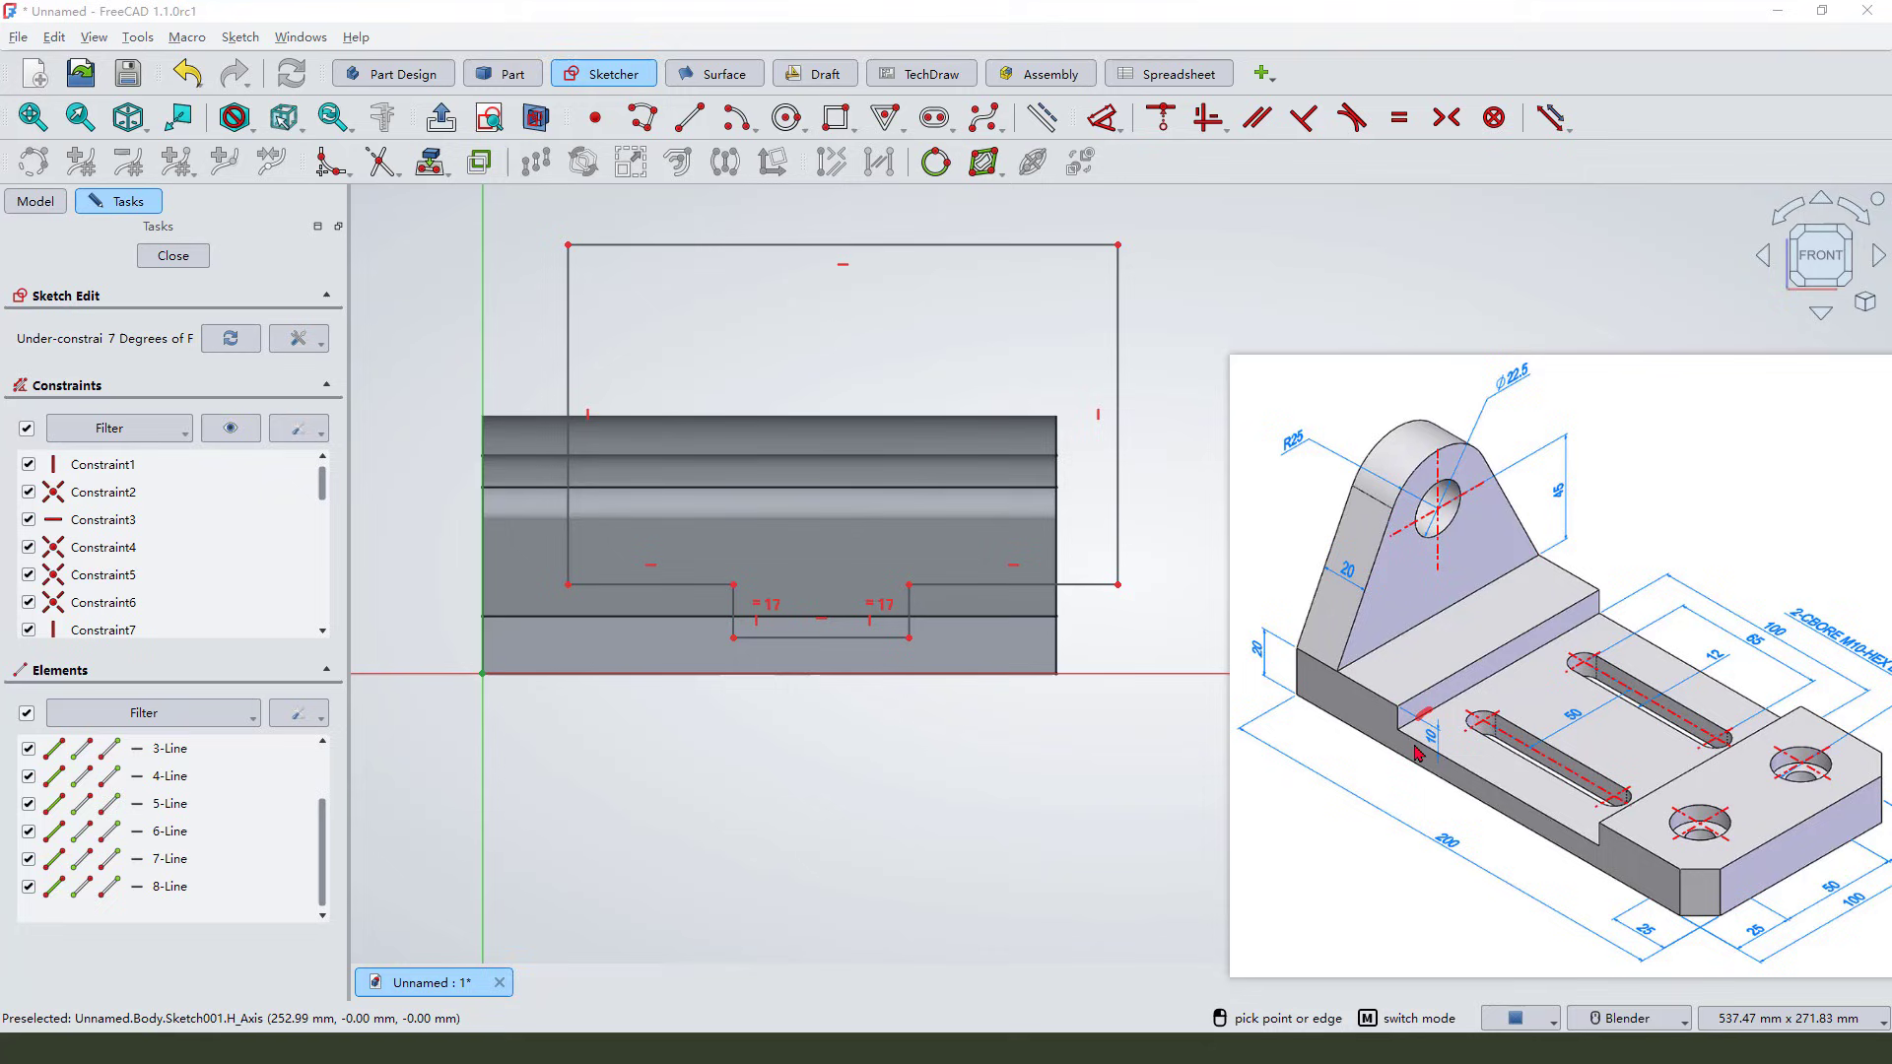
{"action": "left_click", "coordinate": [733, 615]}
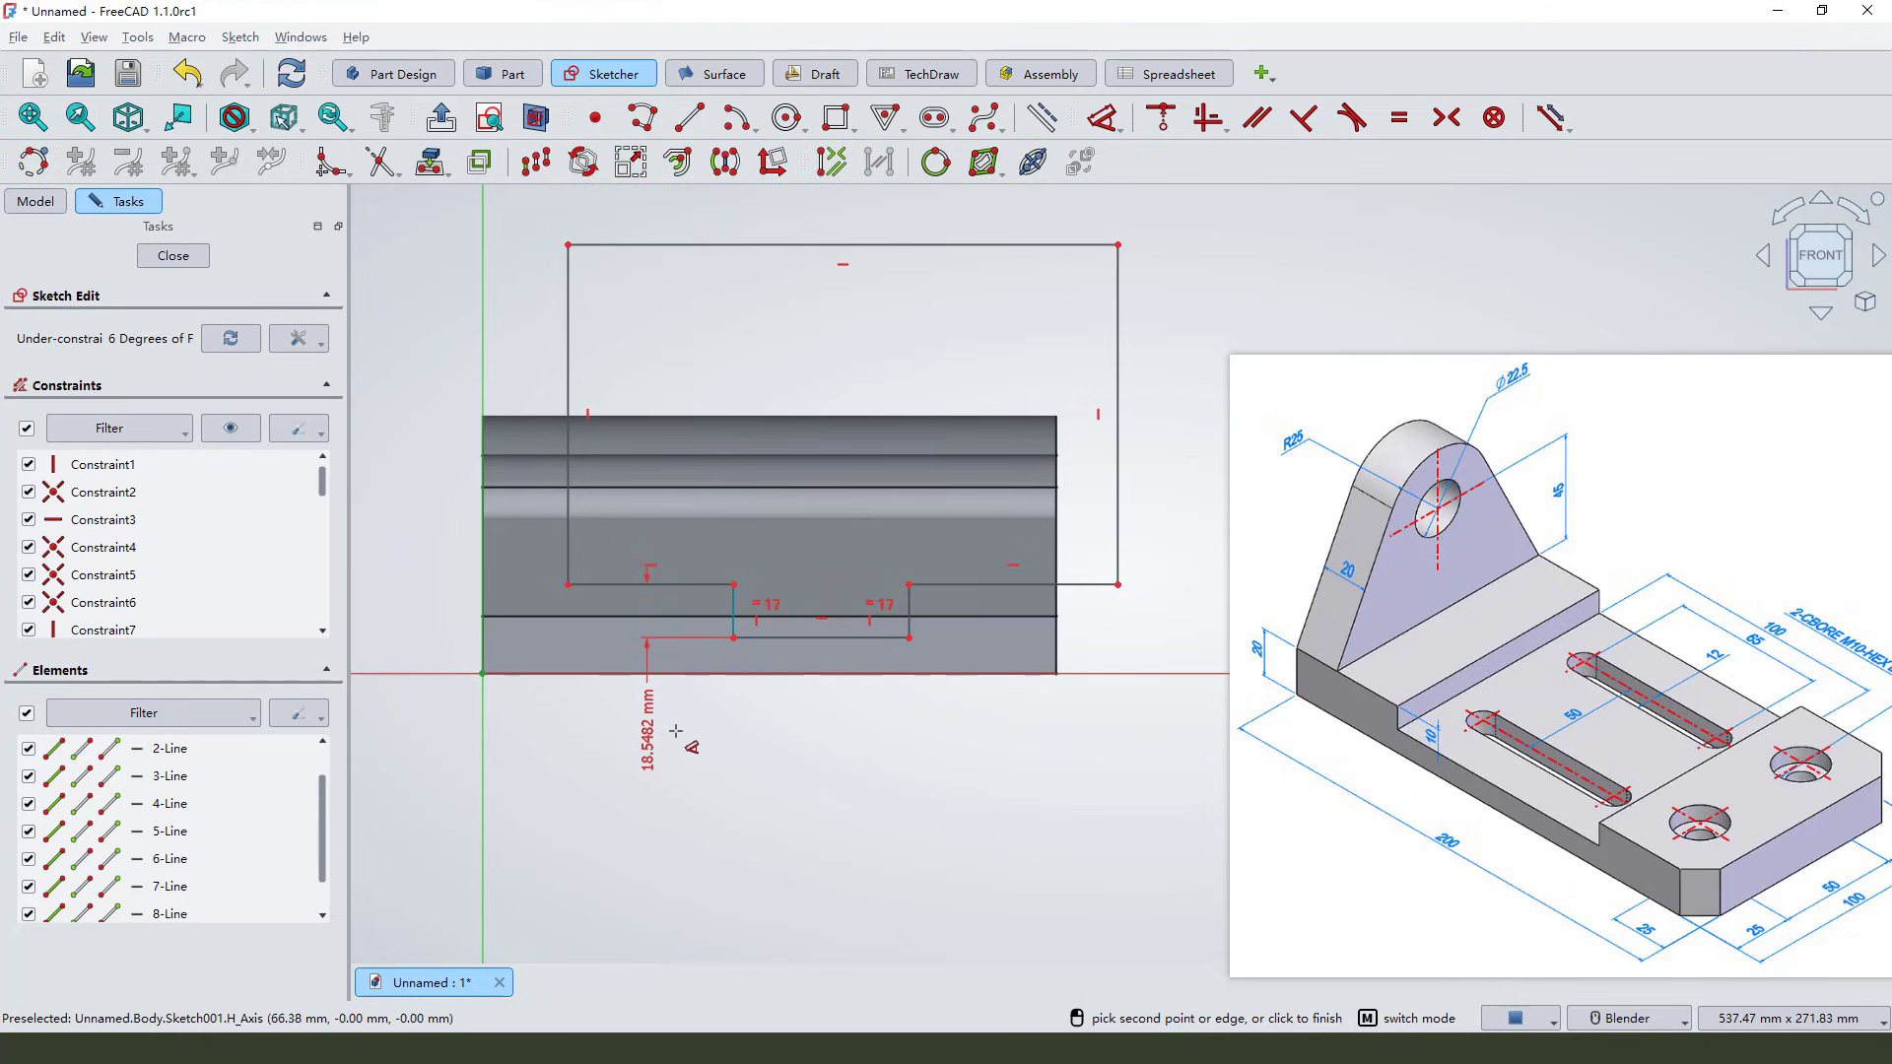
{"action": "left_click", "coordinate": [832, 768]}
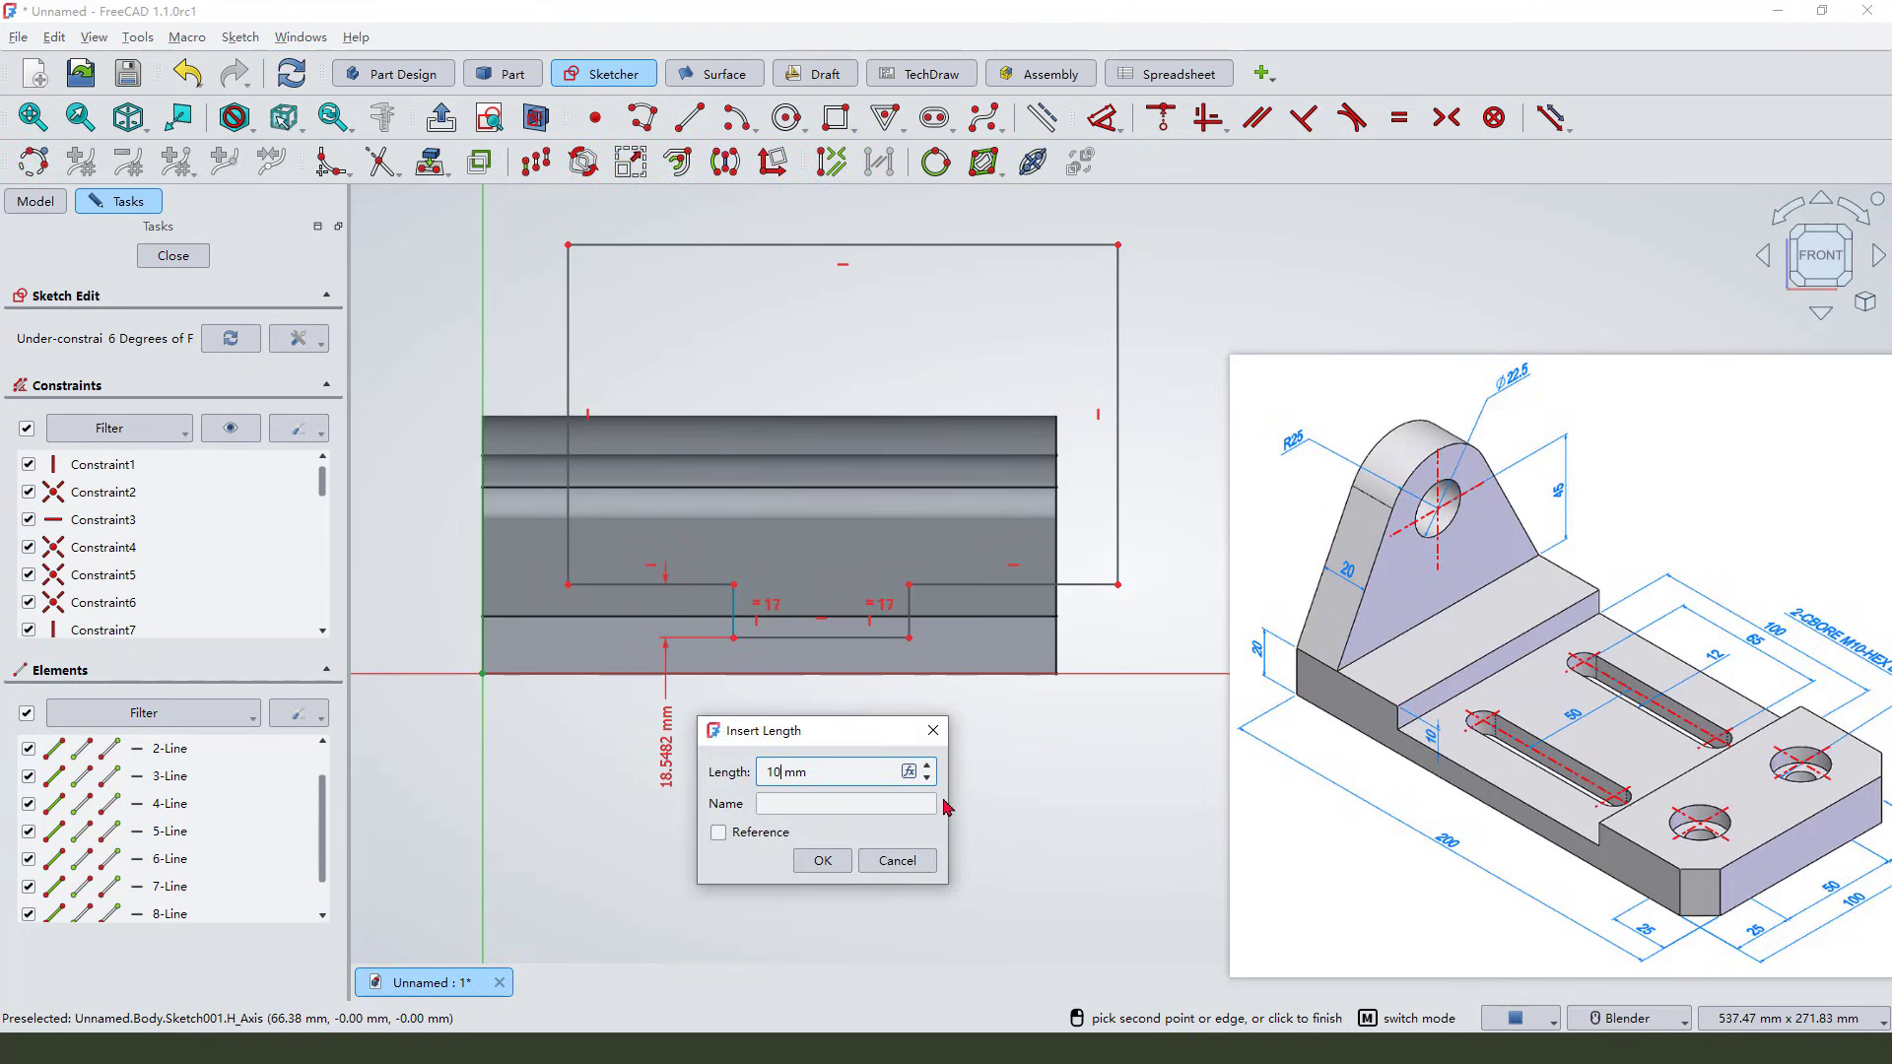
{"action": "type", "text": "10"}
{"action": "key", "text": "Return"}
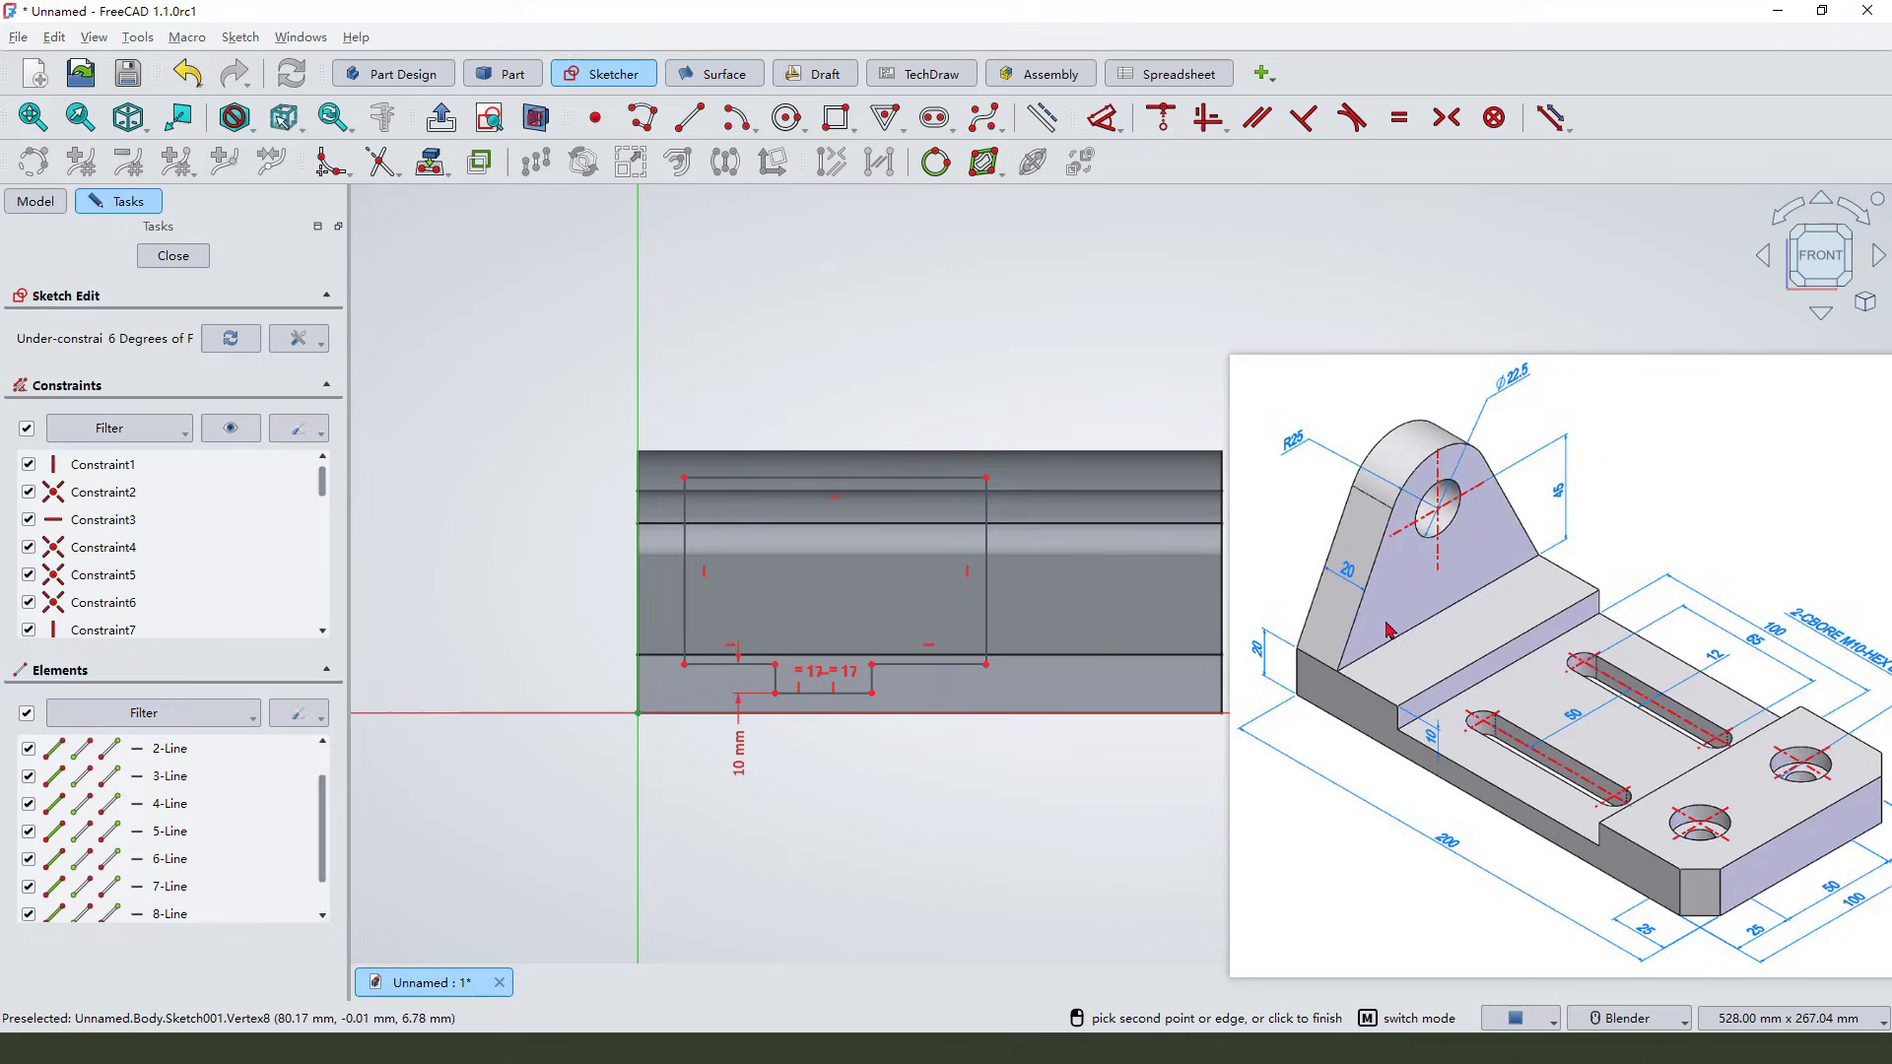
Step: Set the distance between the profile's long vertical line and the vertical axis to 20 mm
{"action": "left_click", "coordinate": [685, 527]}
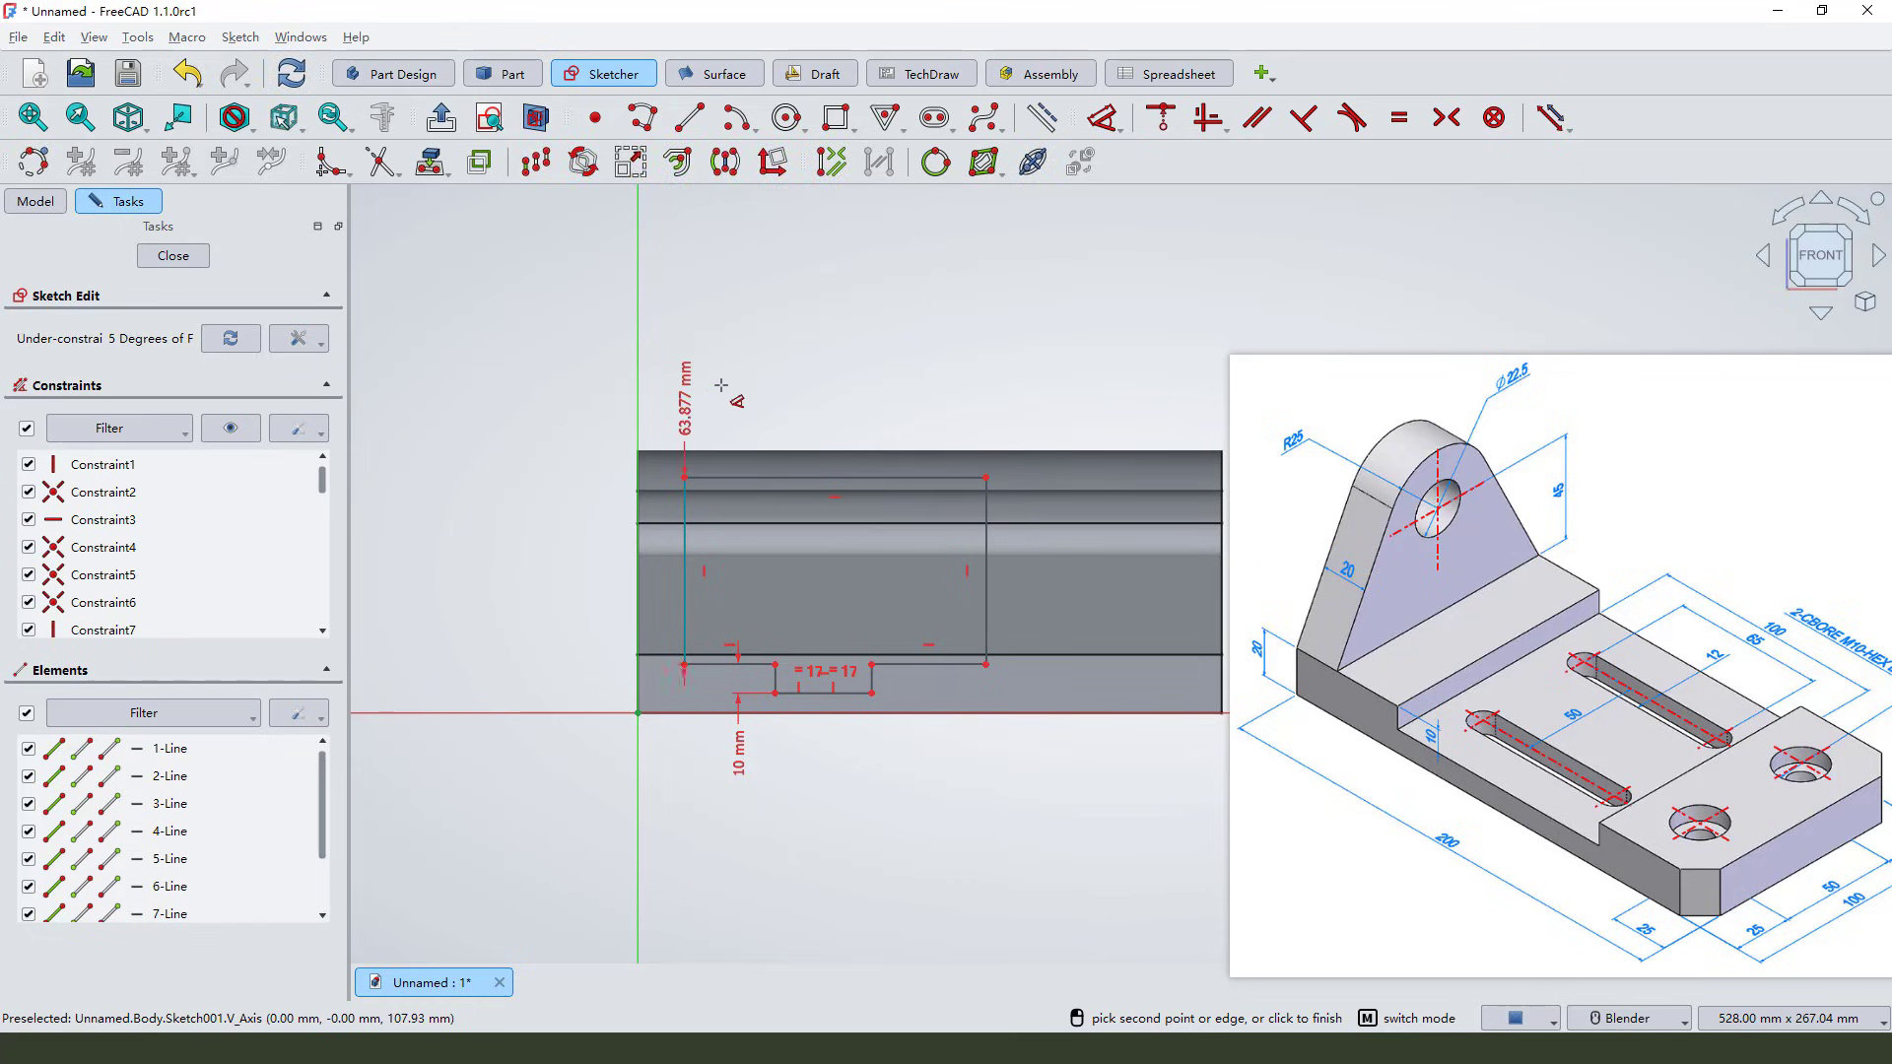
{"action": "left_click", "coordinate": [638, 436]}
{"action": "left_click", "coordinate": [770, 378]}
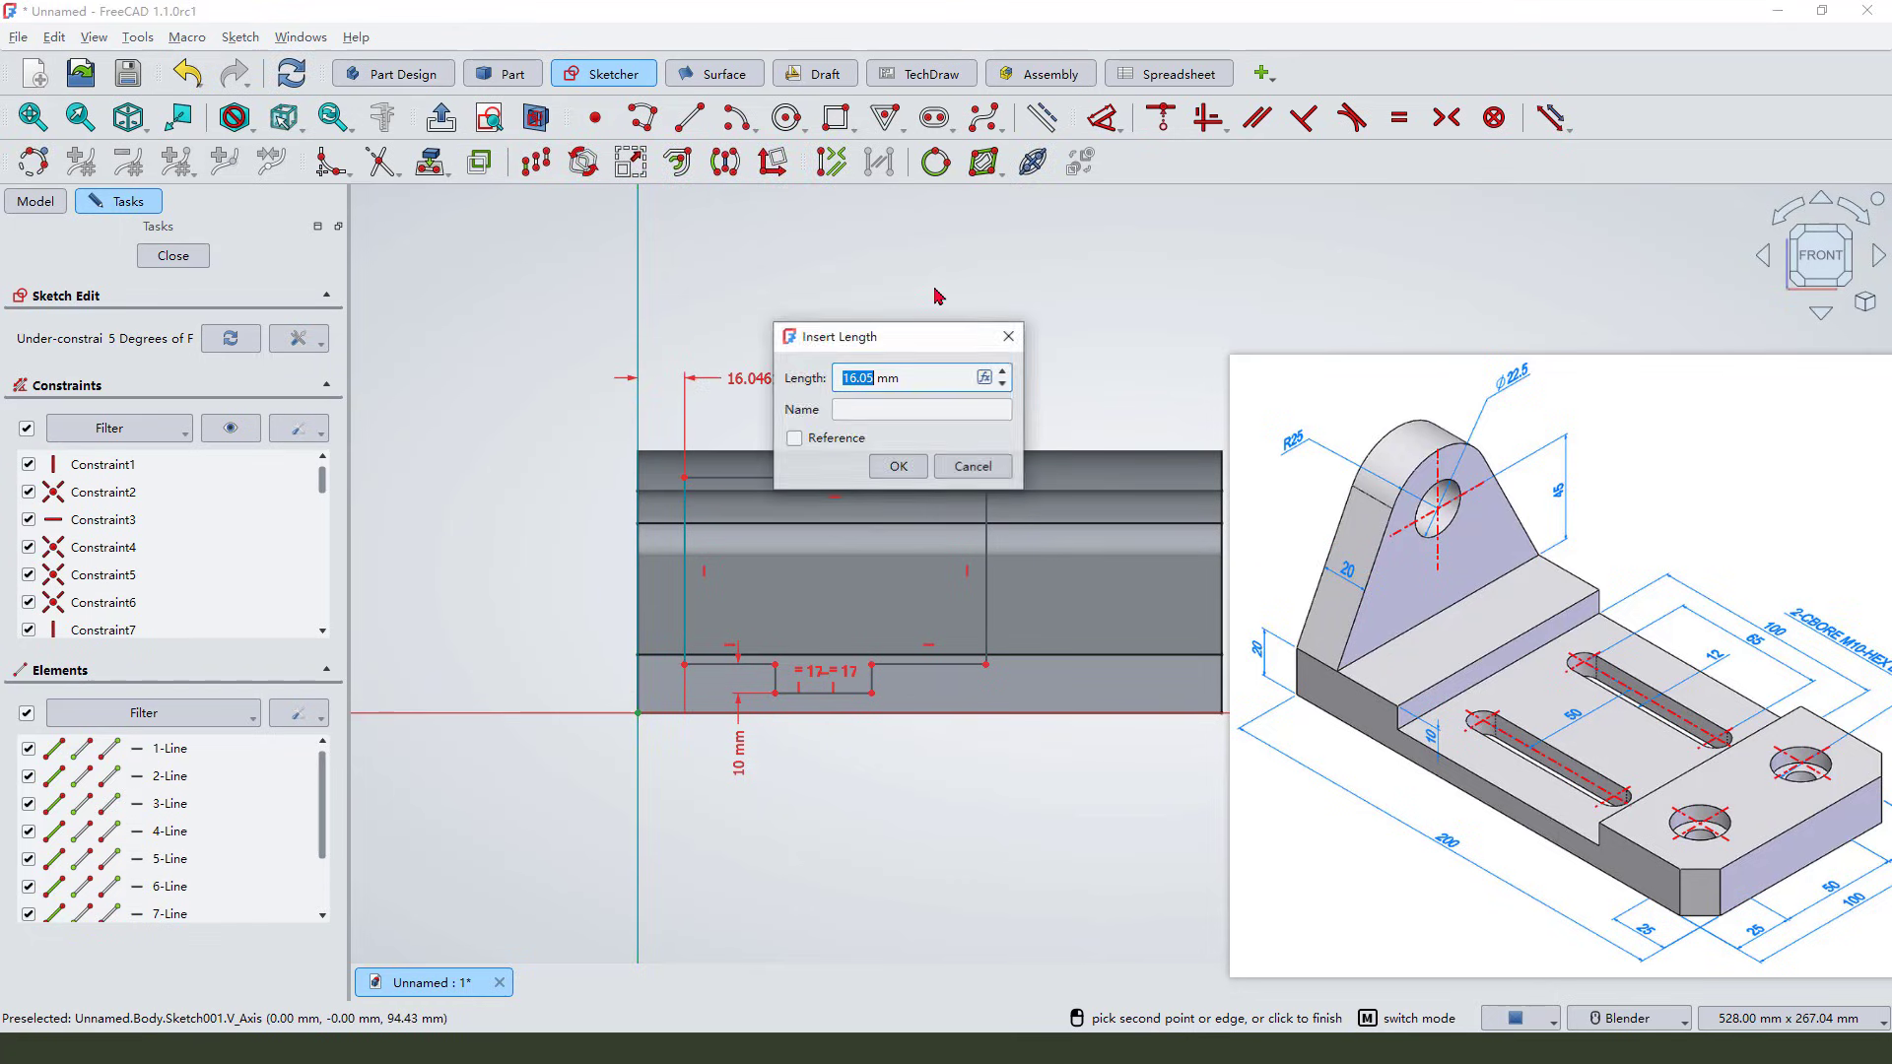
{"action": "type", "text": "20"}
{"action": "key", "text": "Return"}
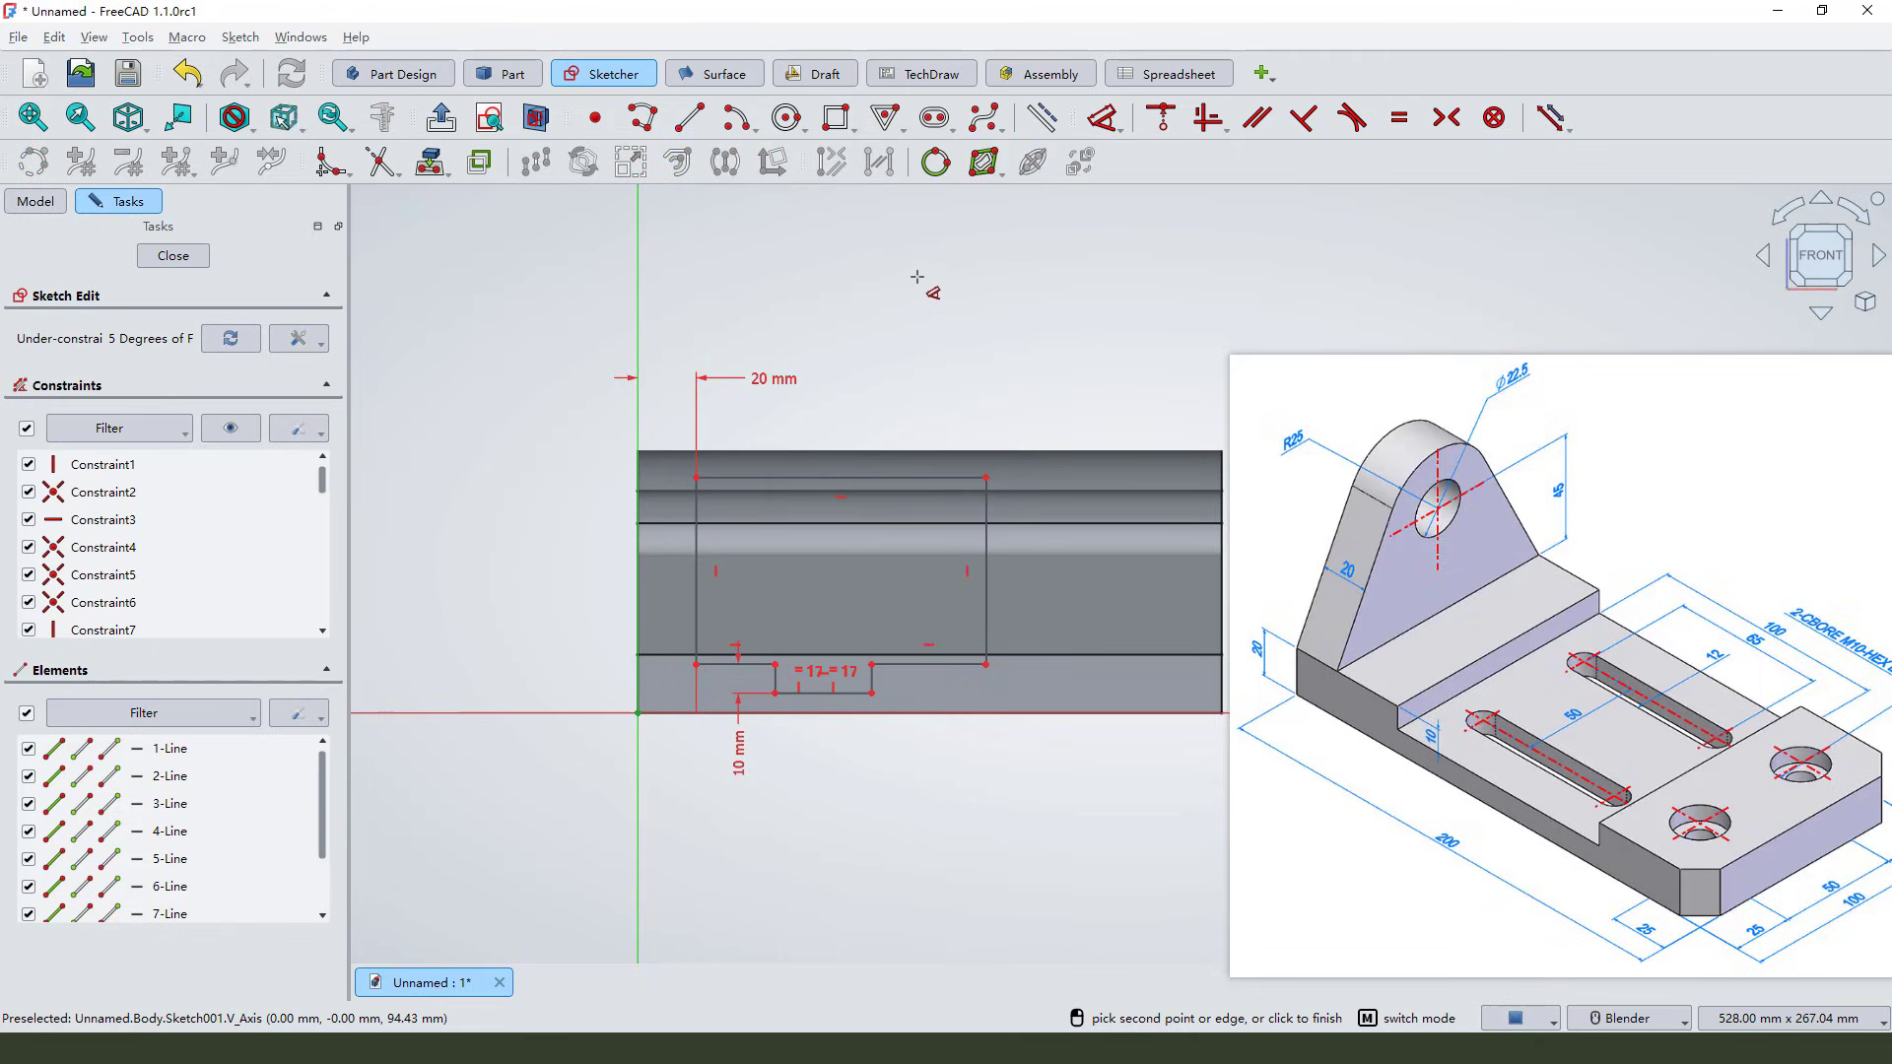
Step: Dimension the notch's bottom line to a width of 100 mm
{"action": "scroll", "coordinate": [682, 361], "scroll_direction": "down", "scroll_amount": 2}
{"action": "scroll", "coordinate": [979, 611], "scroll_direction": "up", "scroll_amount": 1}
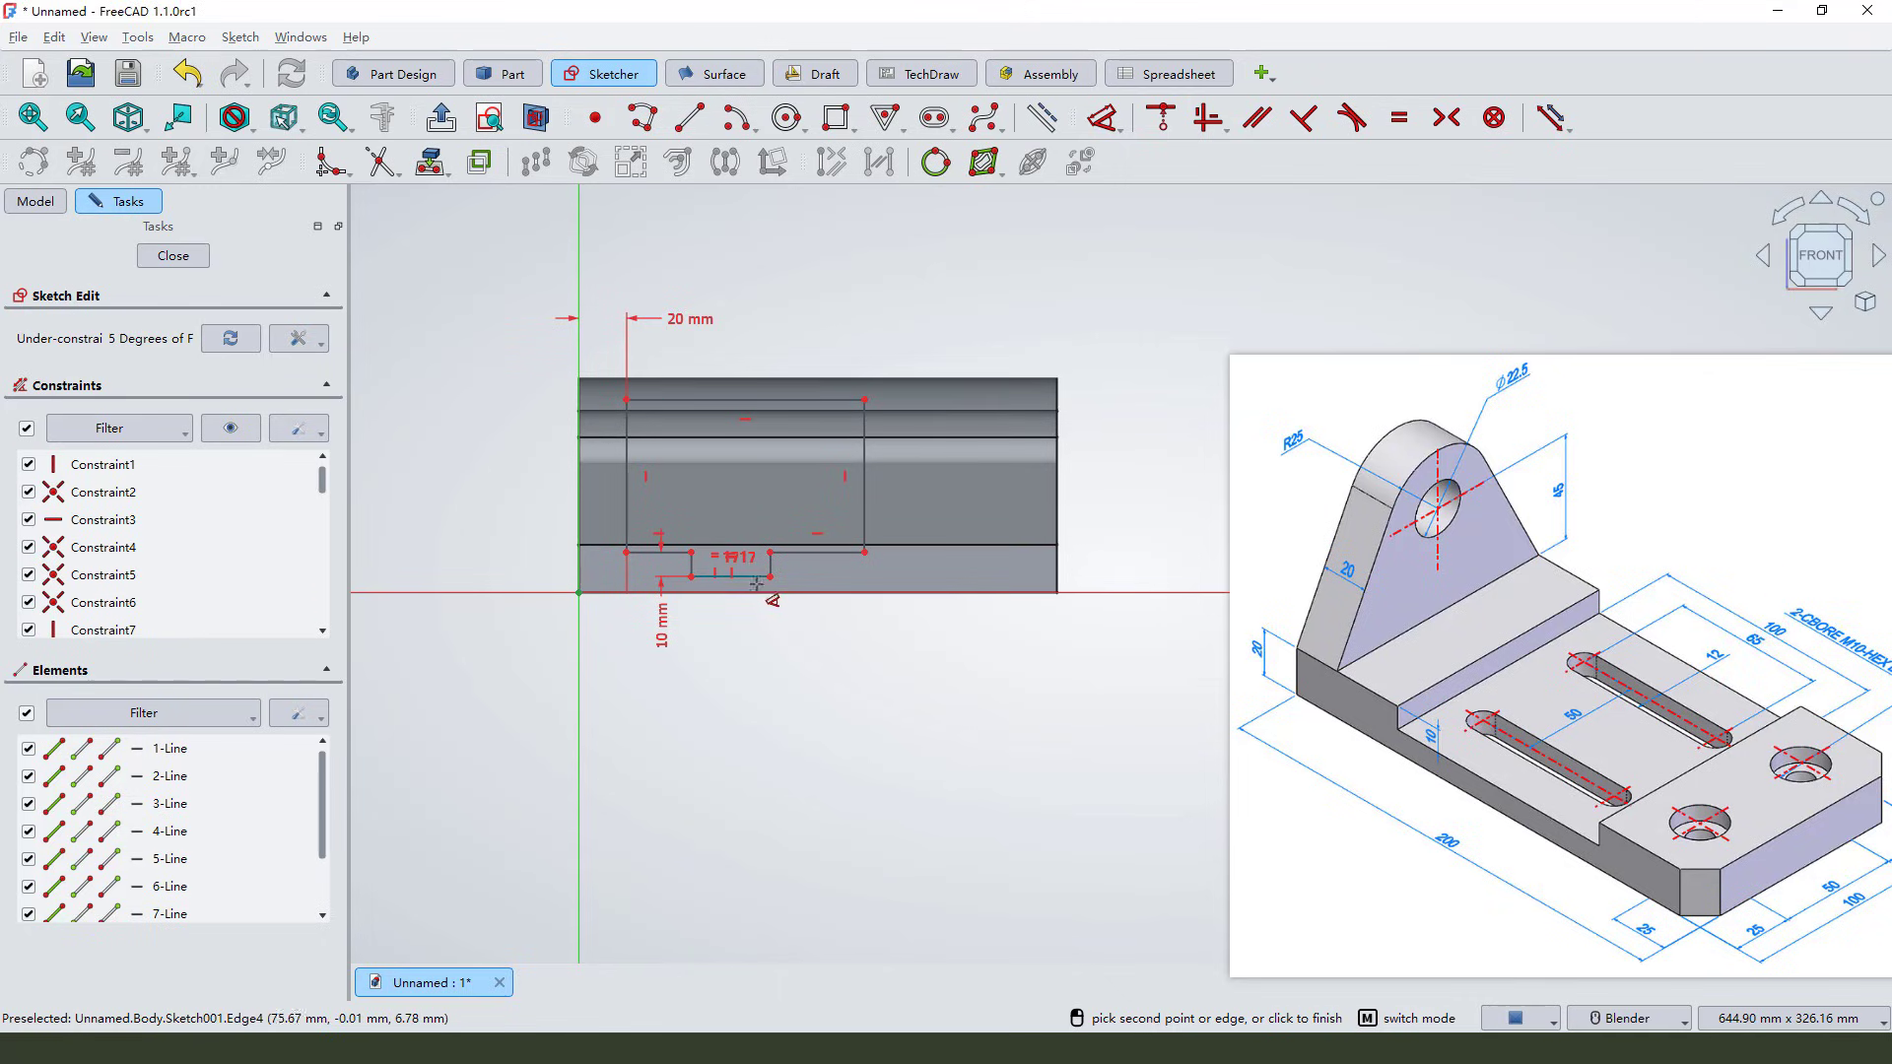
{"action": "left_click", "coordinate": [738, 707]}
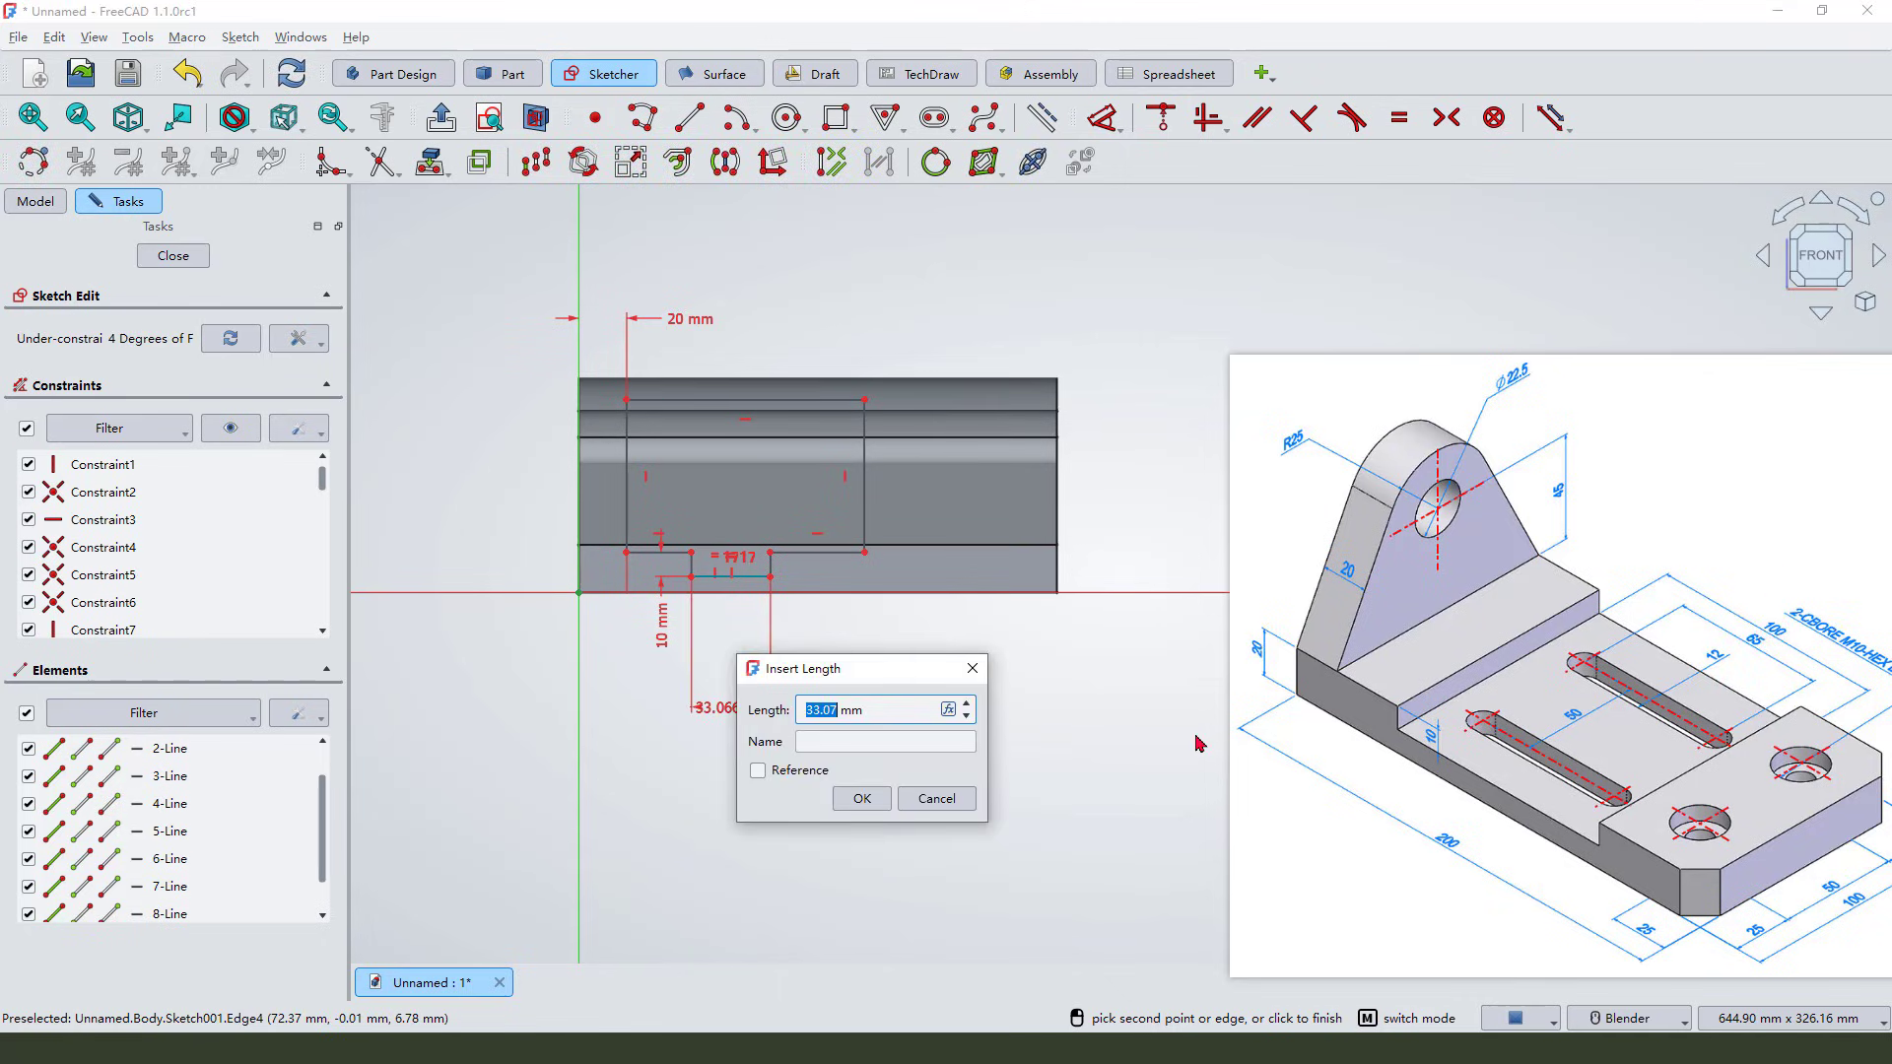
{"action": "type", "text": "100"}
{"action": "key", "text": "Return"}
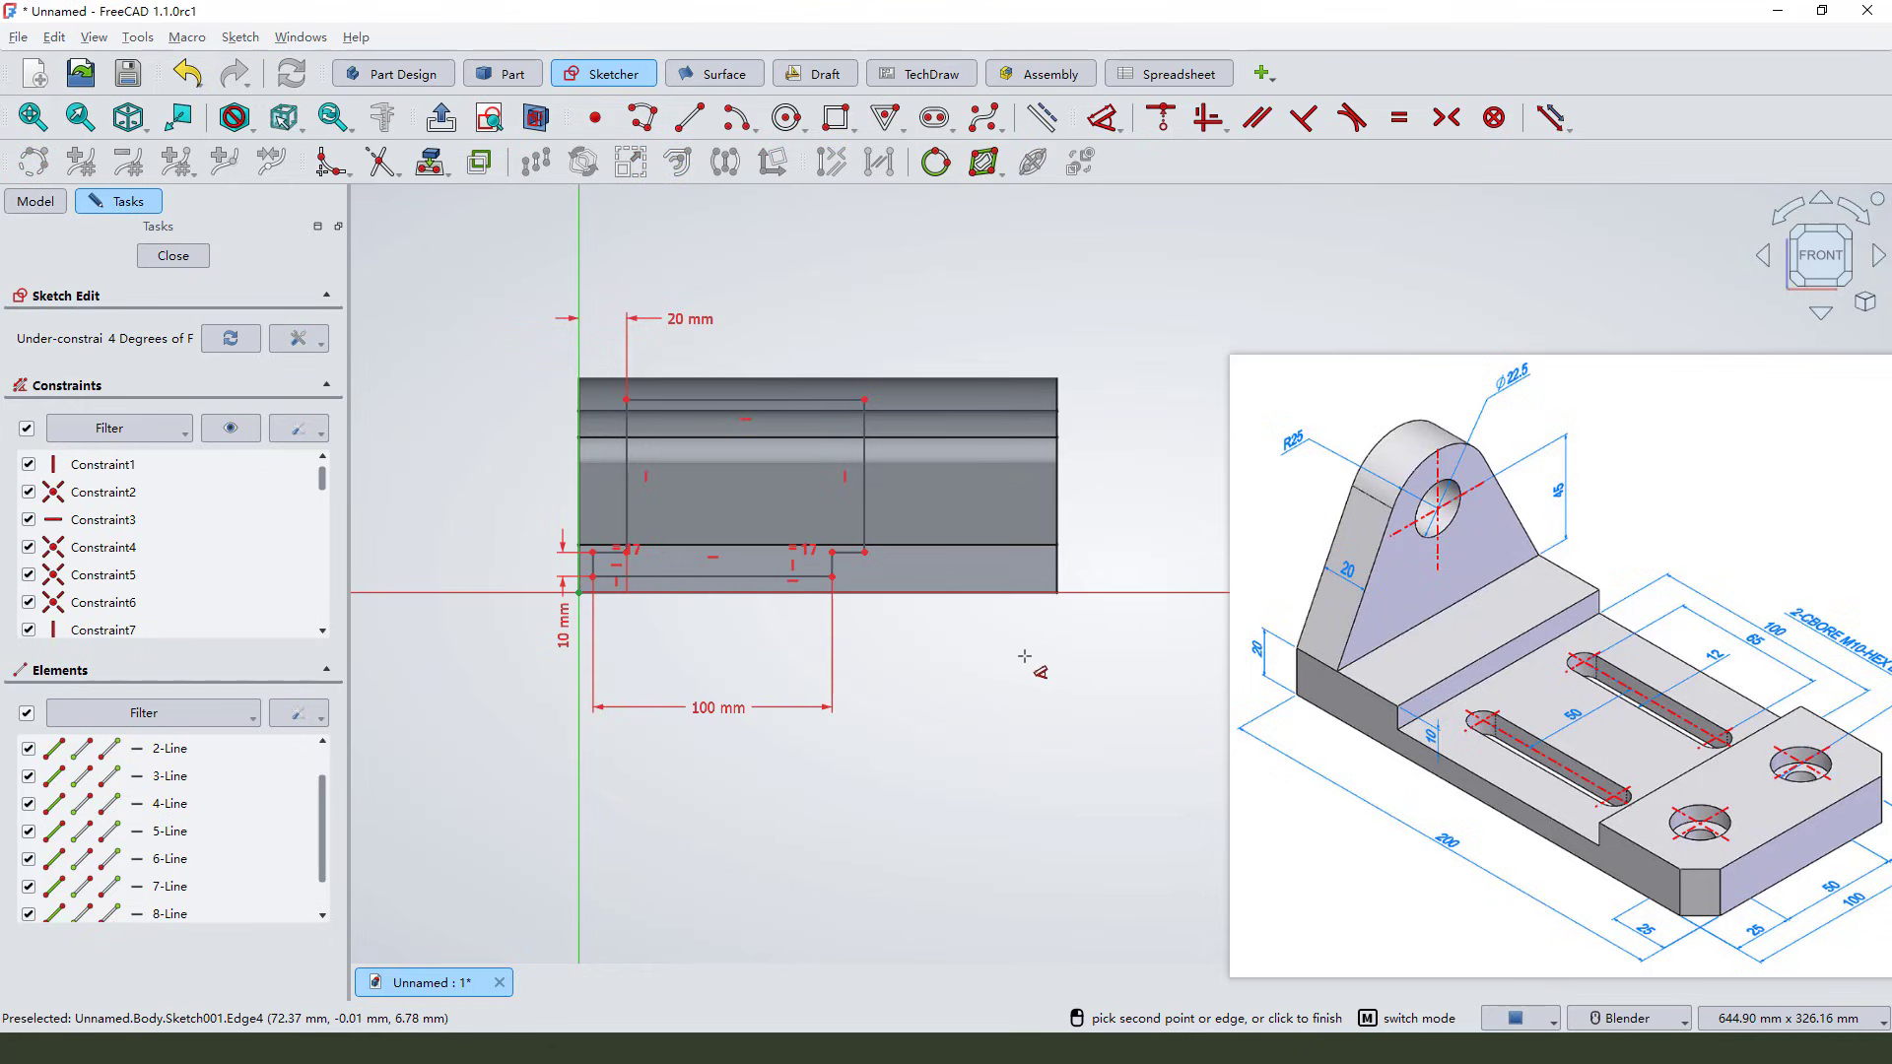
{"action": "right_click", "coordinate": [1025, 656]}
Step: Move the profile's far vertical side past the block's end and shift the notch clear of the 20 mm line
{"action": "left_click_drag", "start_coordinate": [865, 476], "coordinate": [1126, 459]}
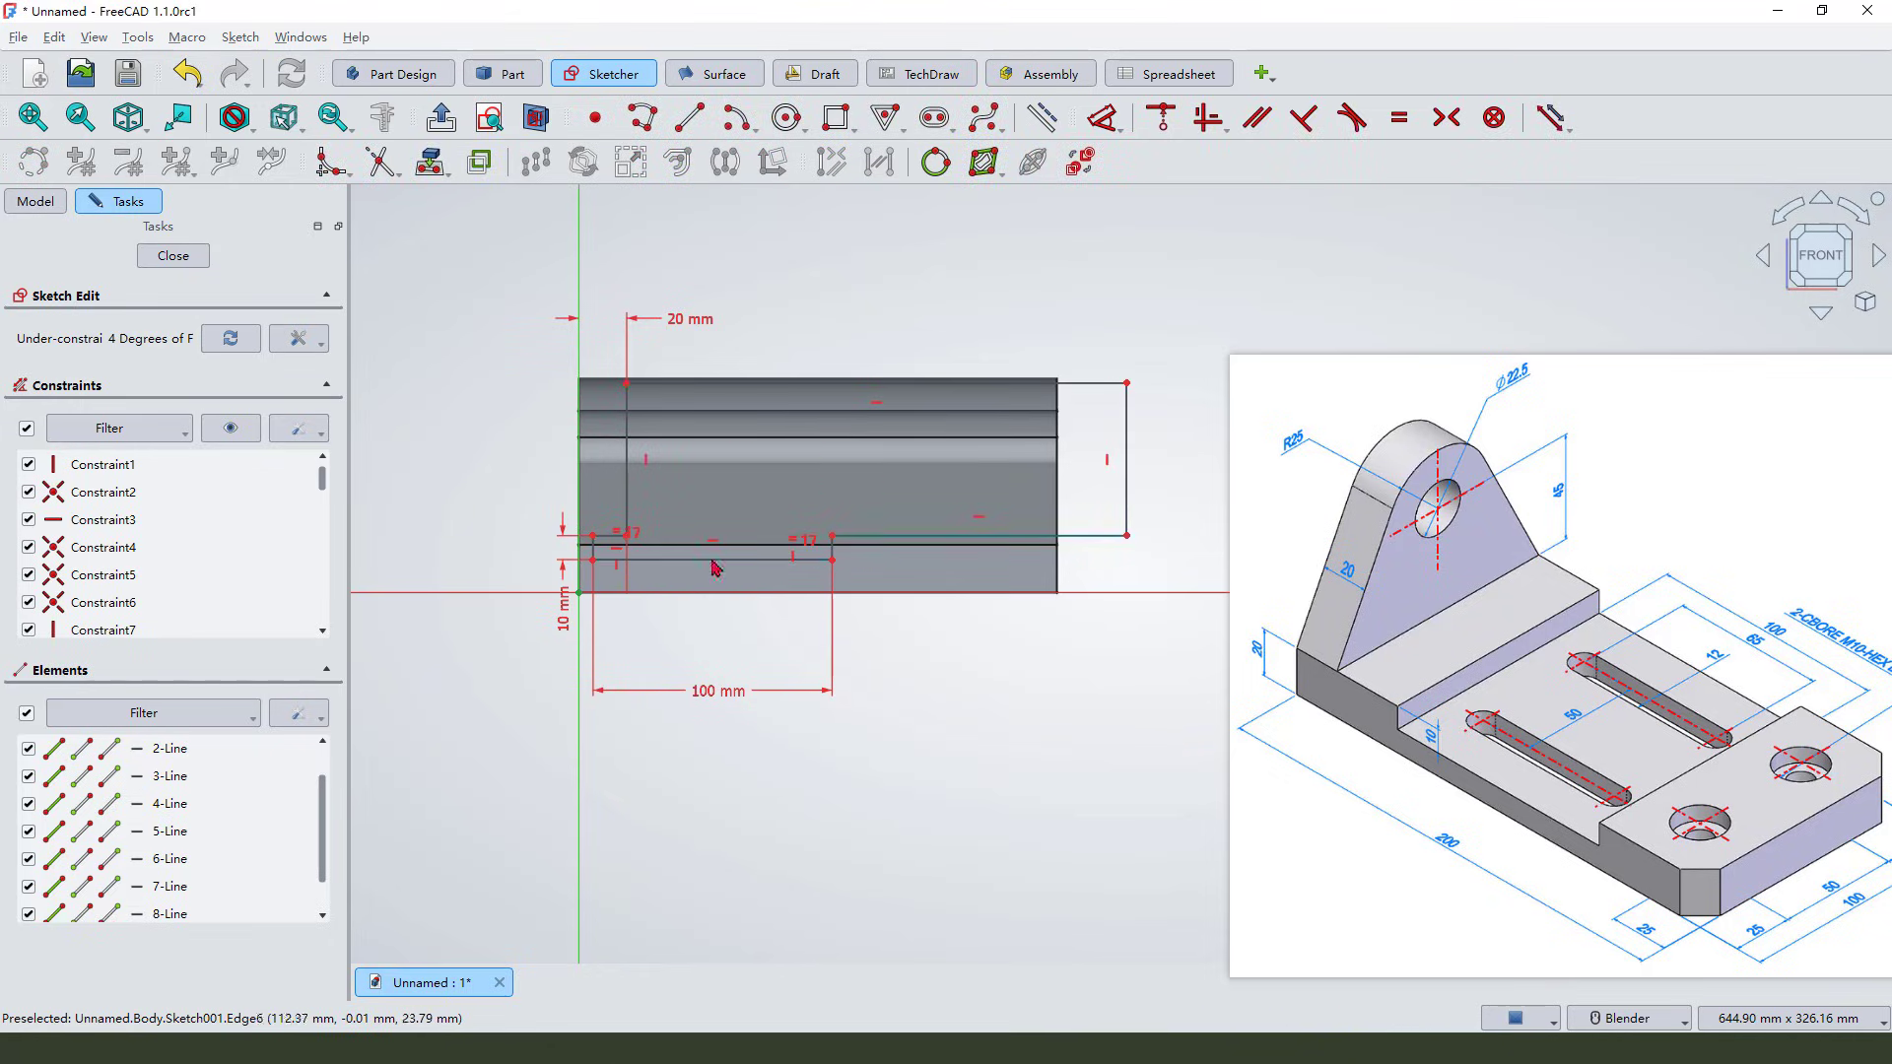
{"action": "left_click_drag", "start_coordinate": [592, 559], "coordinate": [719, 568]}
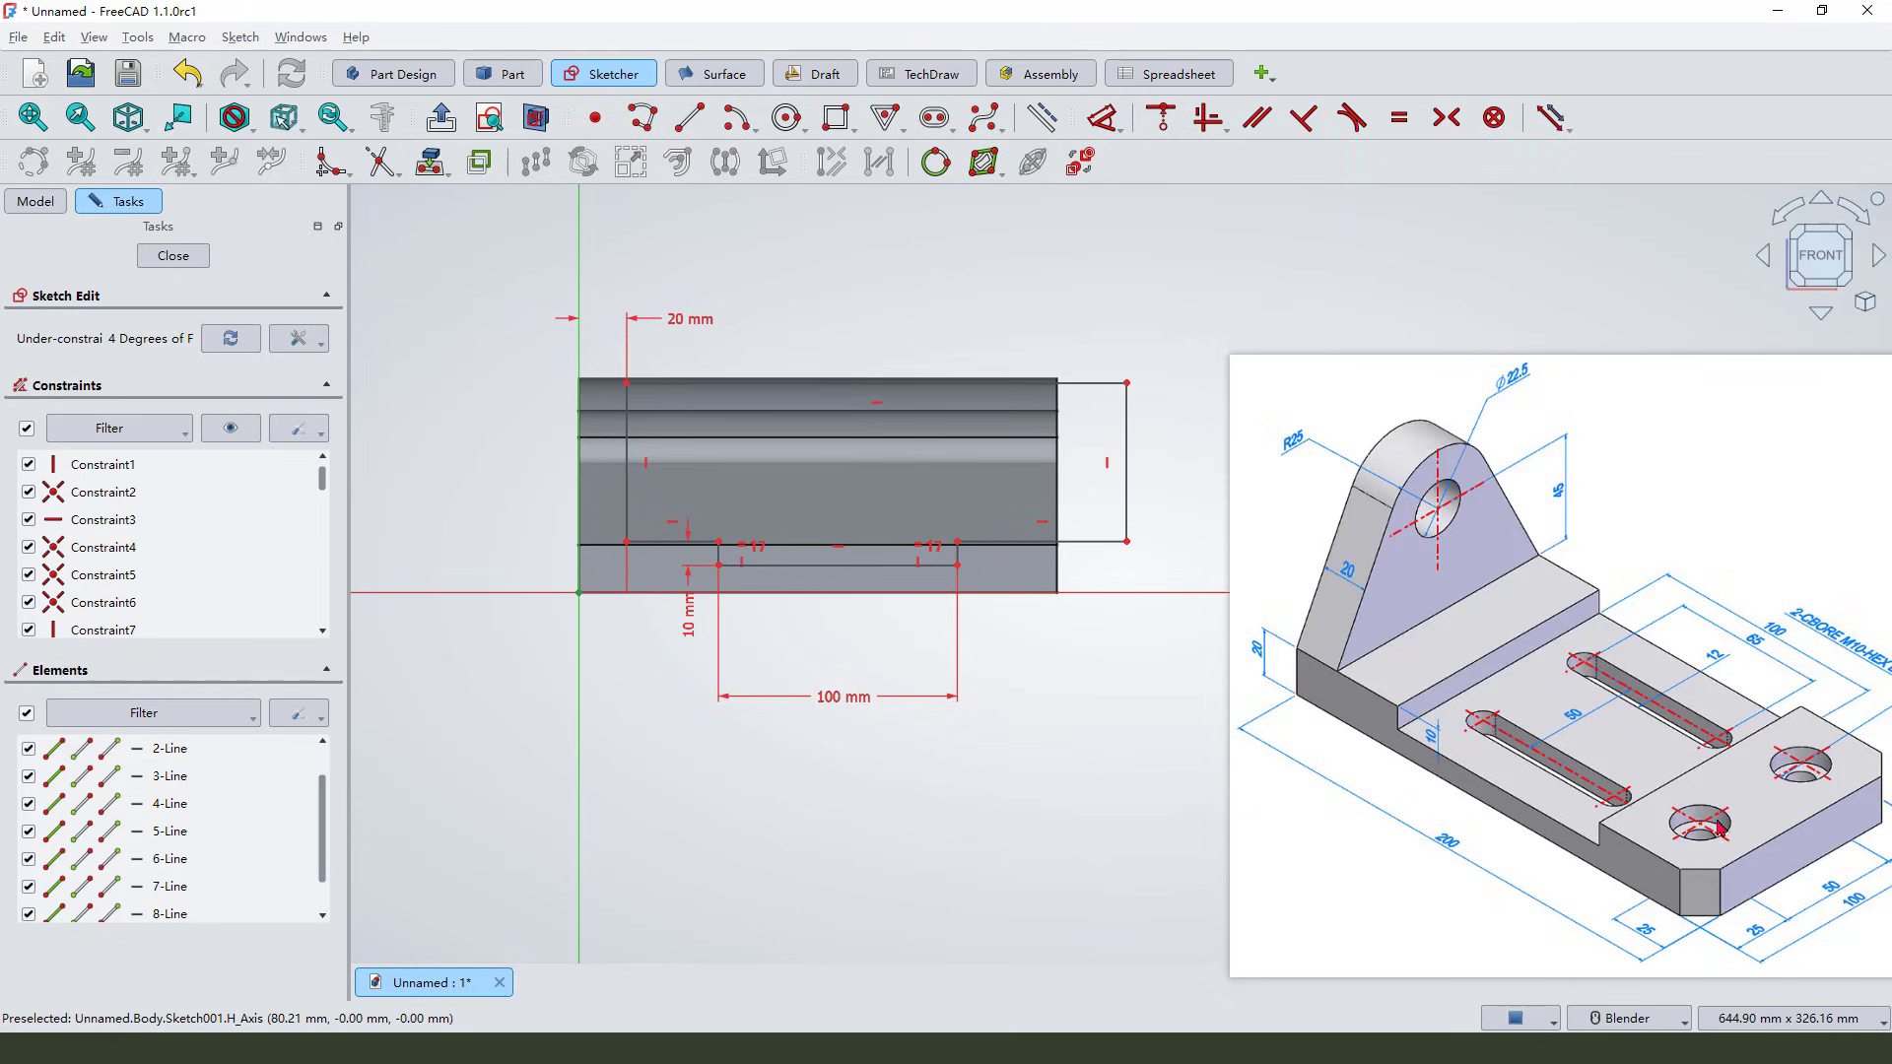
Step: Set the horizontal distance from the vertical axis to the notch's nearest lower corner to 50 mm
{"action": "left_click_drag", "start_coordinate": [1717, 860], "coordinate": [1589, 813]}
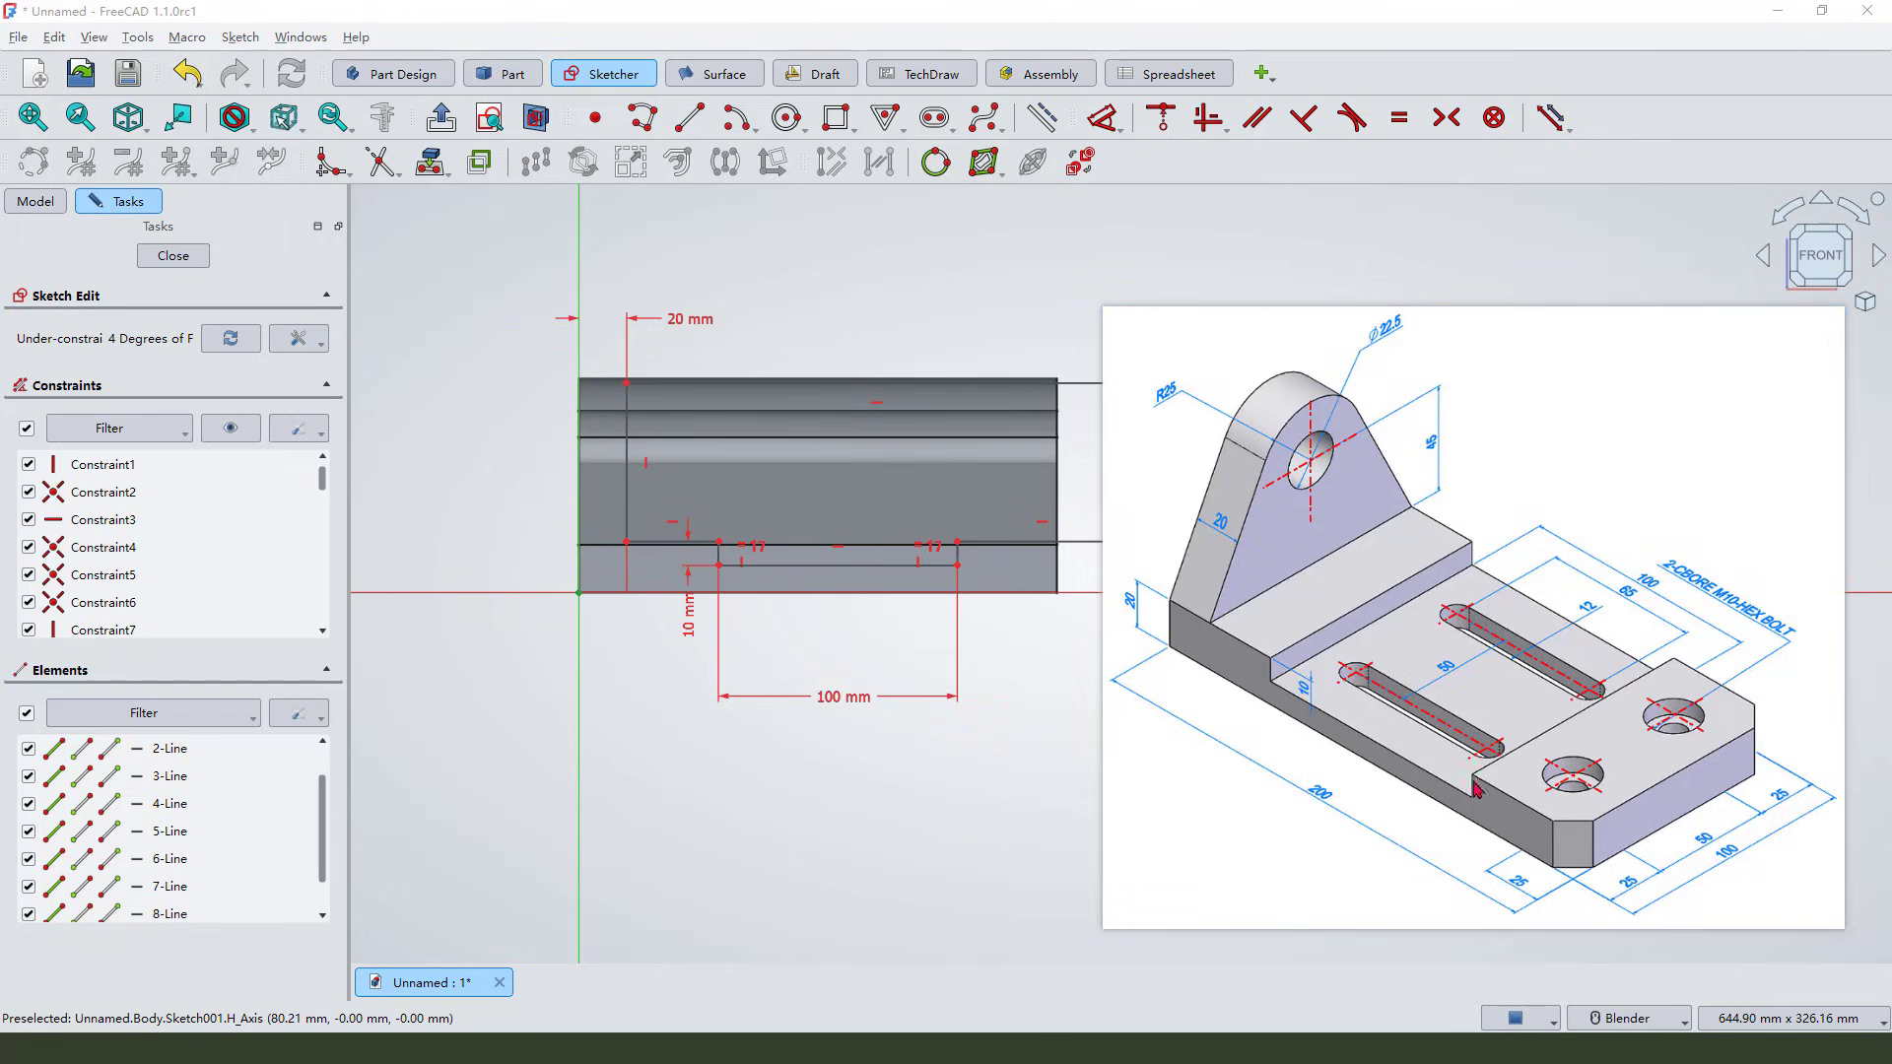
{"action": "left_click_drag", "start_coordinate": [1476, 776], "coordinate": [1458, 801]}
{"action": "left_click_drag", "start_coordinate": [1484, 565], "coordinate": [1473, 572]}
{"action": "left_click_drag", "start_coordinate": [1264, 676], "coordinate": [1228, 700]}
{"action": "scroll", "coordinate": [718, 653], "scroll_direction": "down", "scroll_amount": 1}
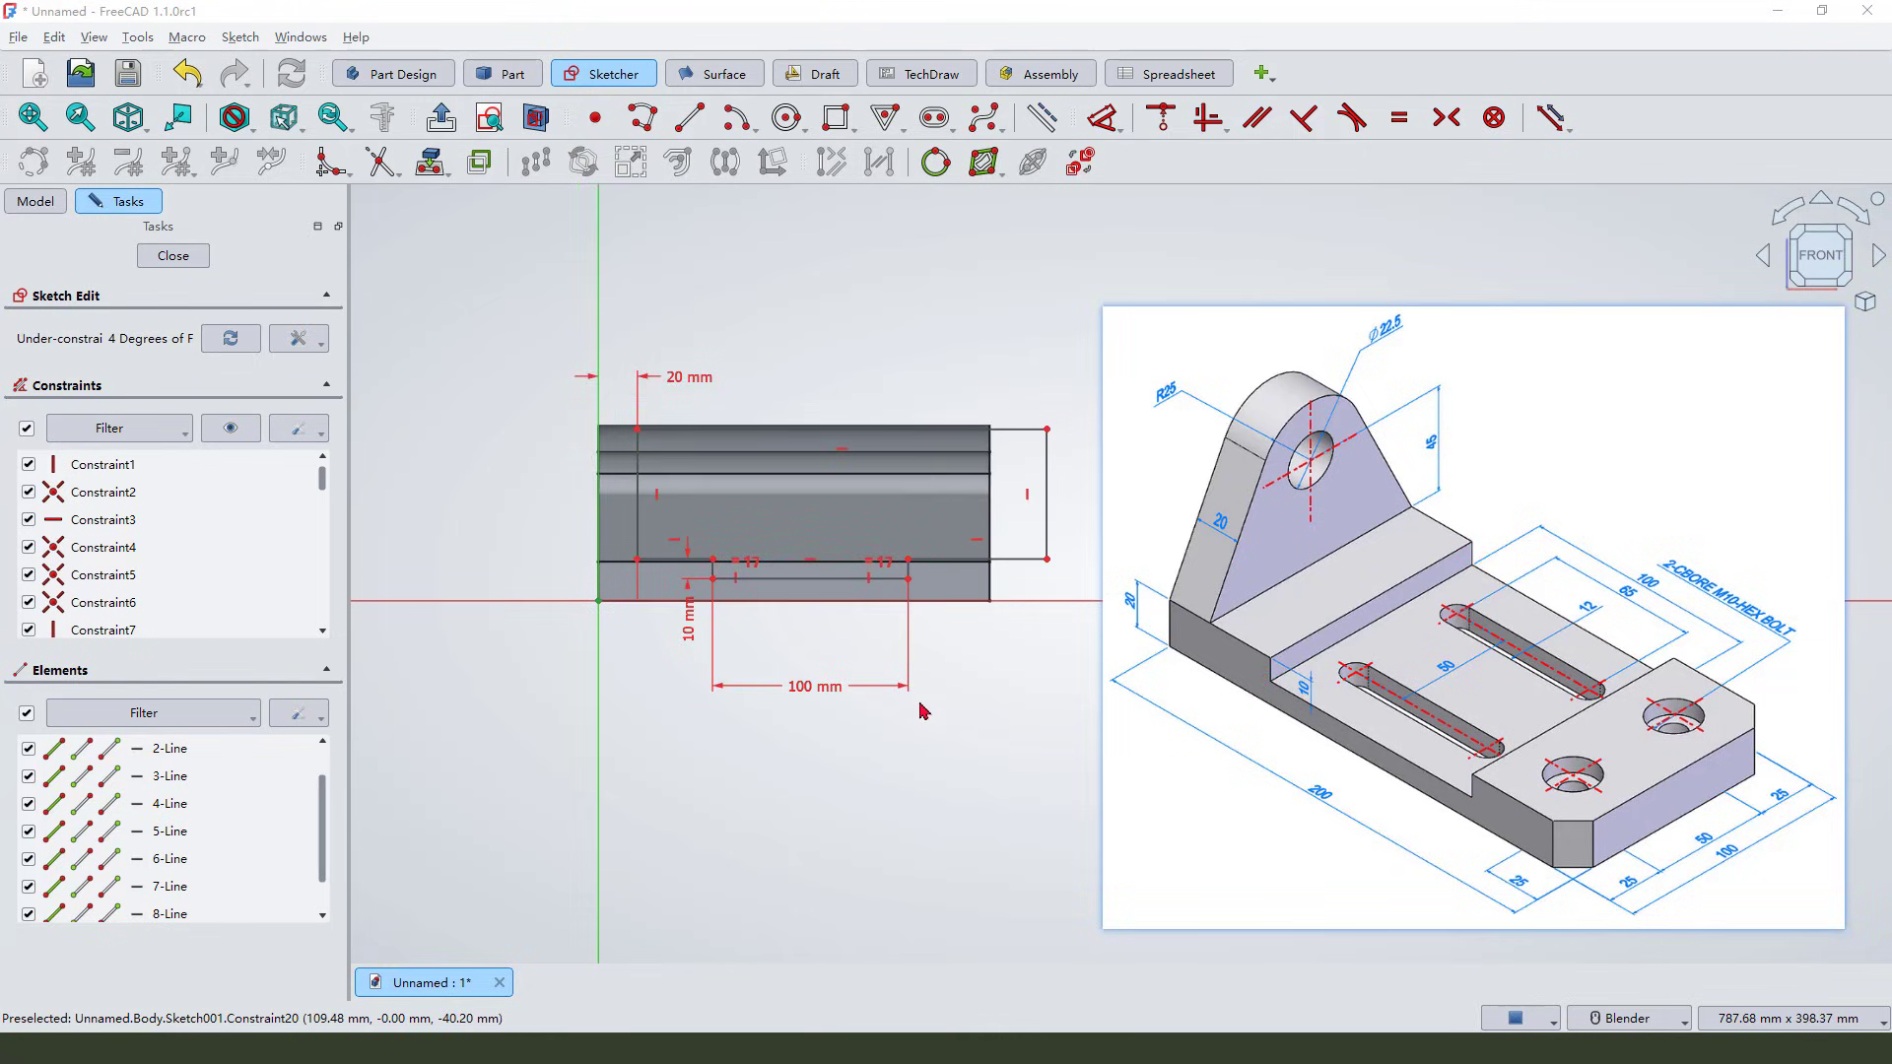
{"action": "scroll", "coordinate": [874, 644], "scroll_direction": "up", "scroll_amount": 1}
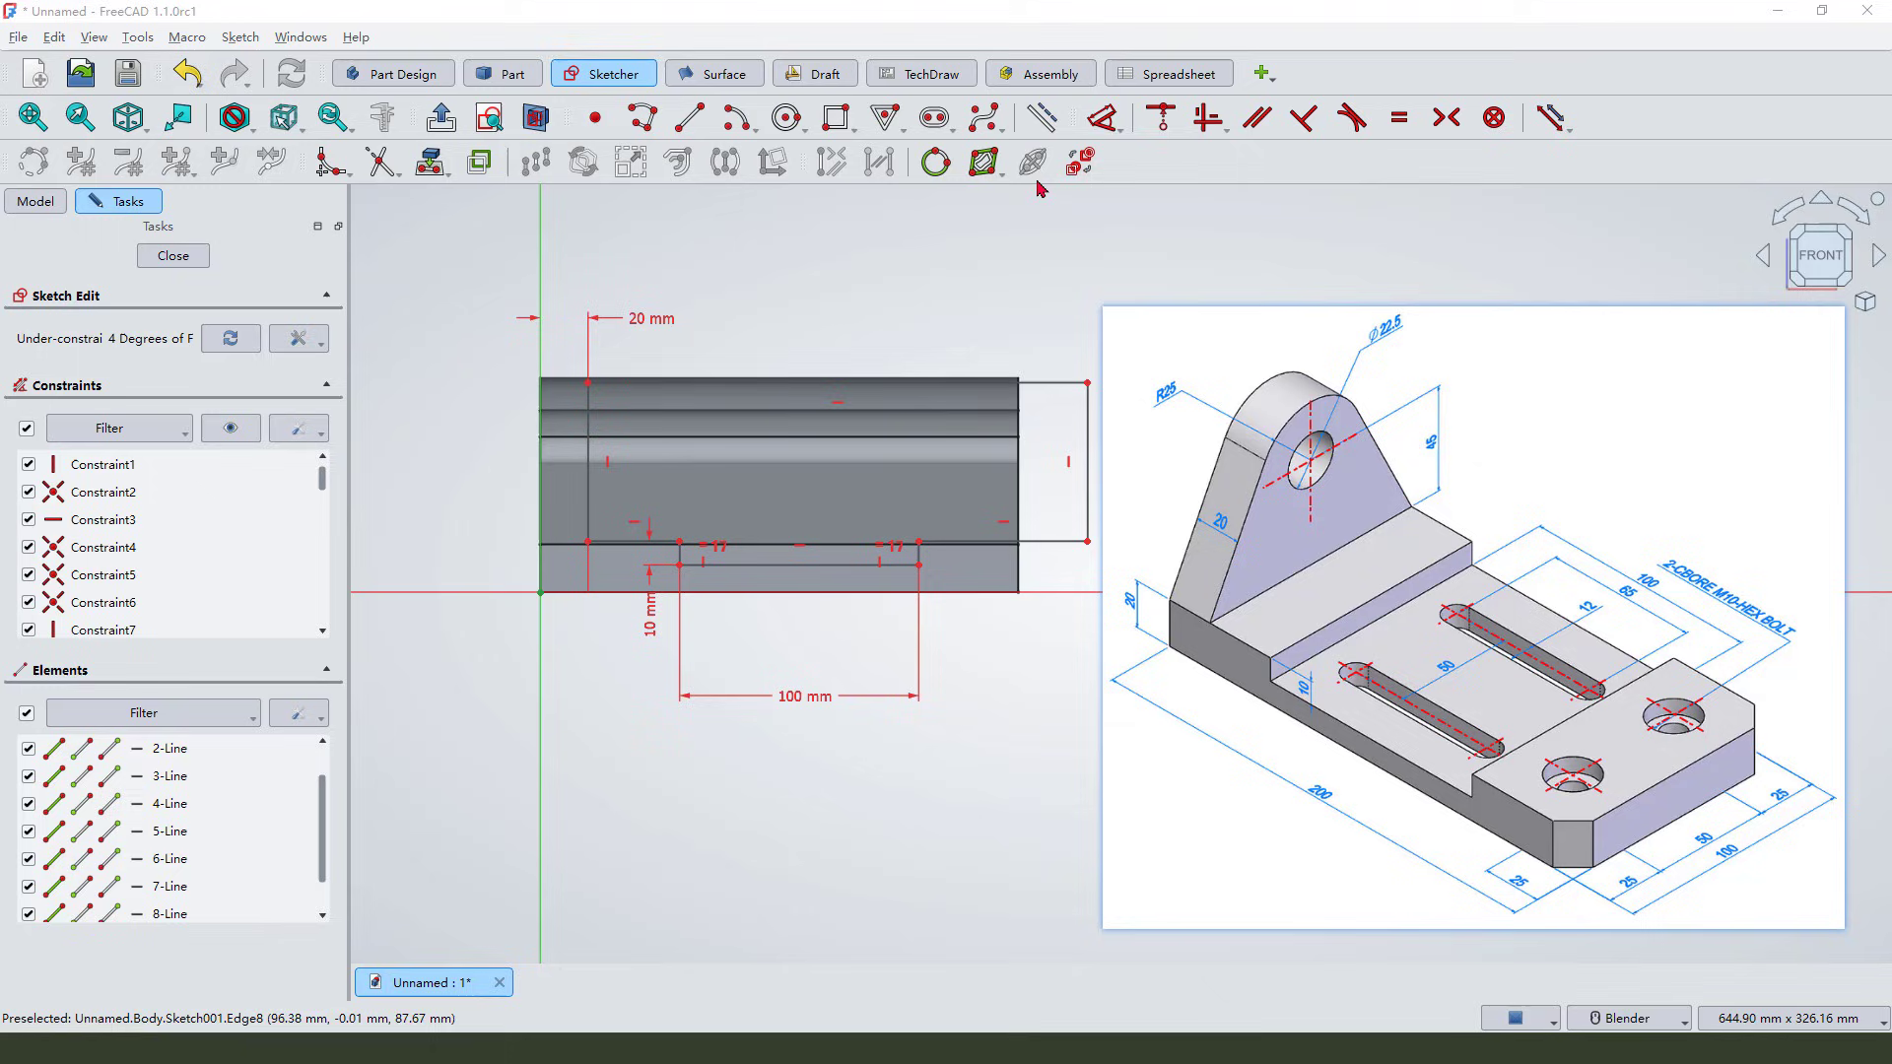
{"action": "left_click", "coordinate": [1103, 118]}
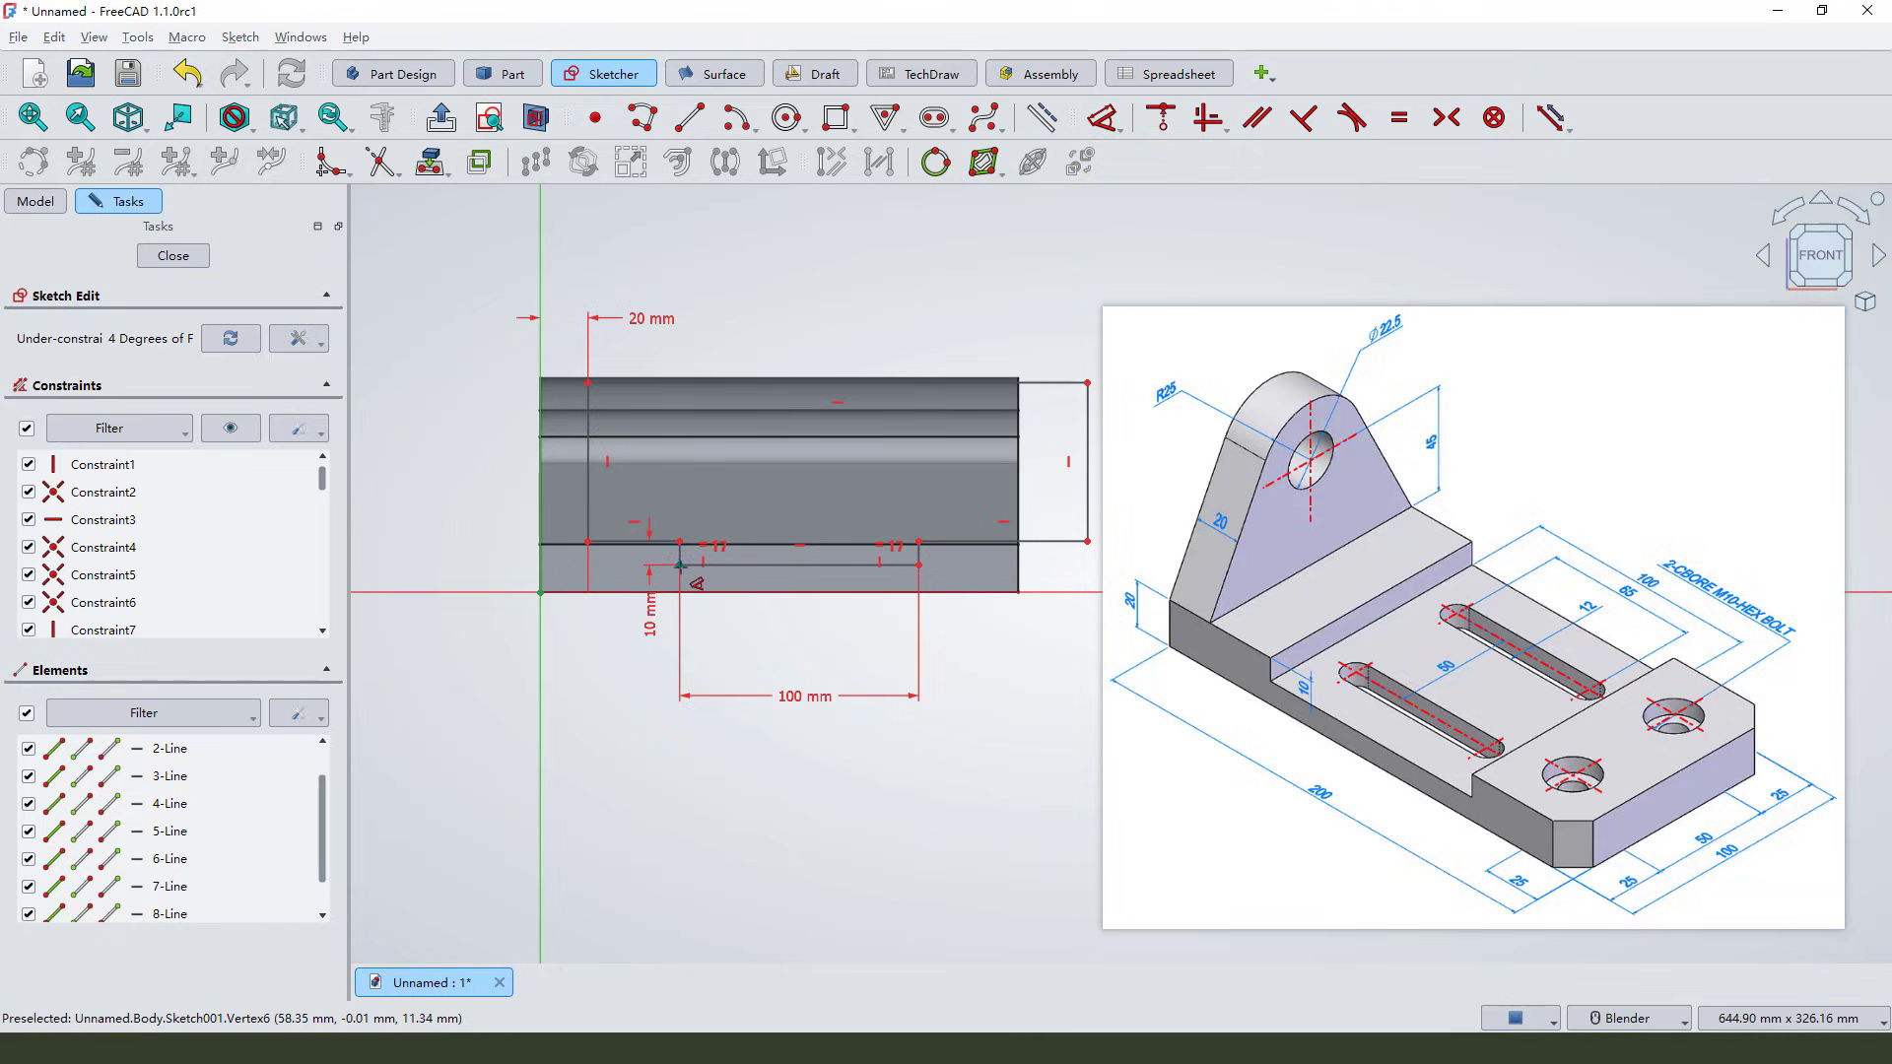
{"action": "left_click", "coordinate": [680, 566]}
{"action": "left_click", "coordinate": [591, 751]}
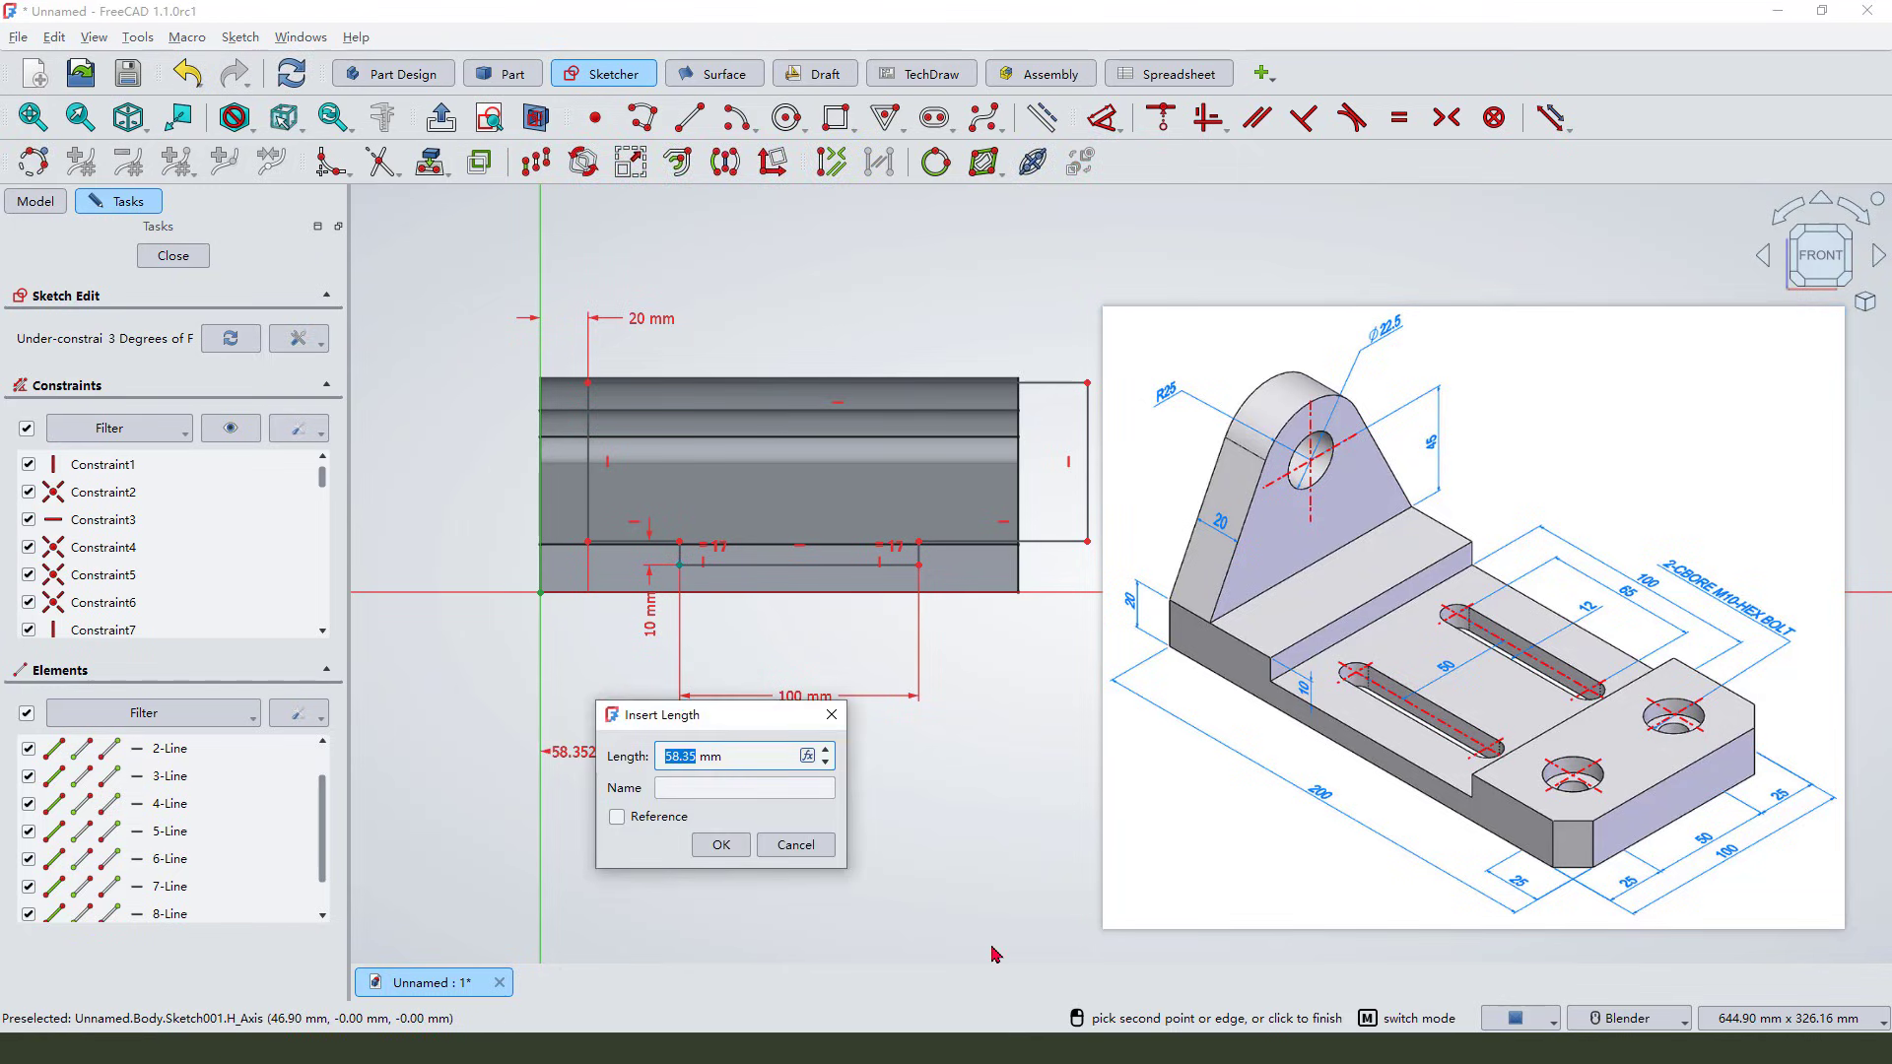
{"action": "type", "text": "50"}
{"action": "key", "text": "Return"}
Step: Dimension the profile's far vertical side, beyond the block's end, to a length of 100 mm
{"action": "scroll", "coordinate": [591, 435], "scroll_direction": "down", "scroll_amount": 1}
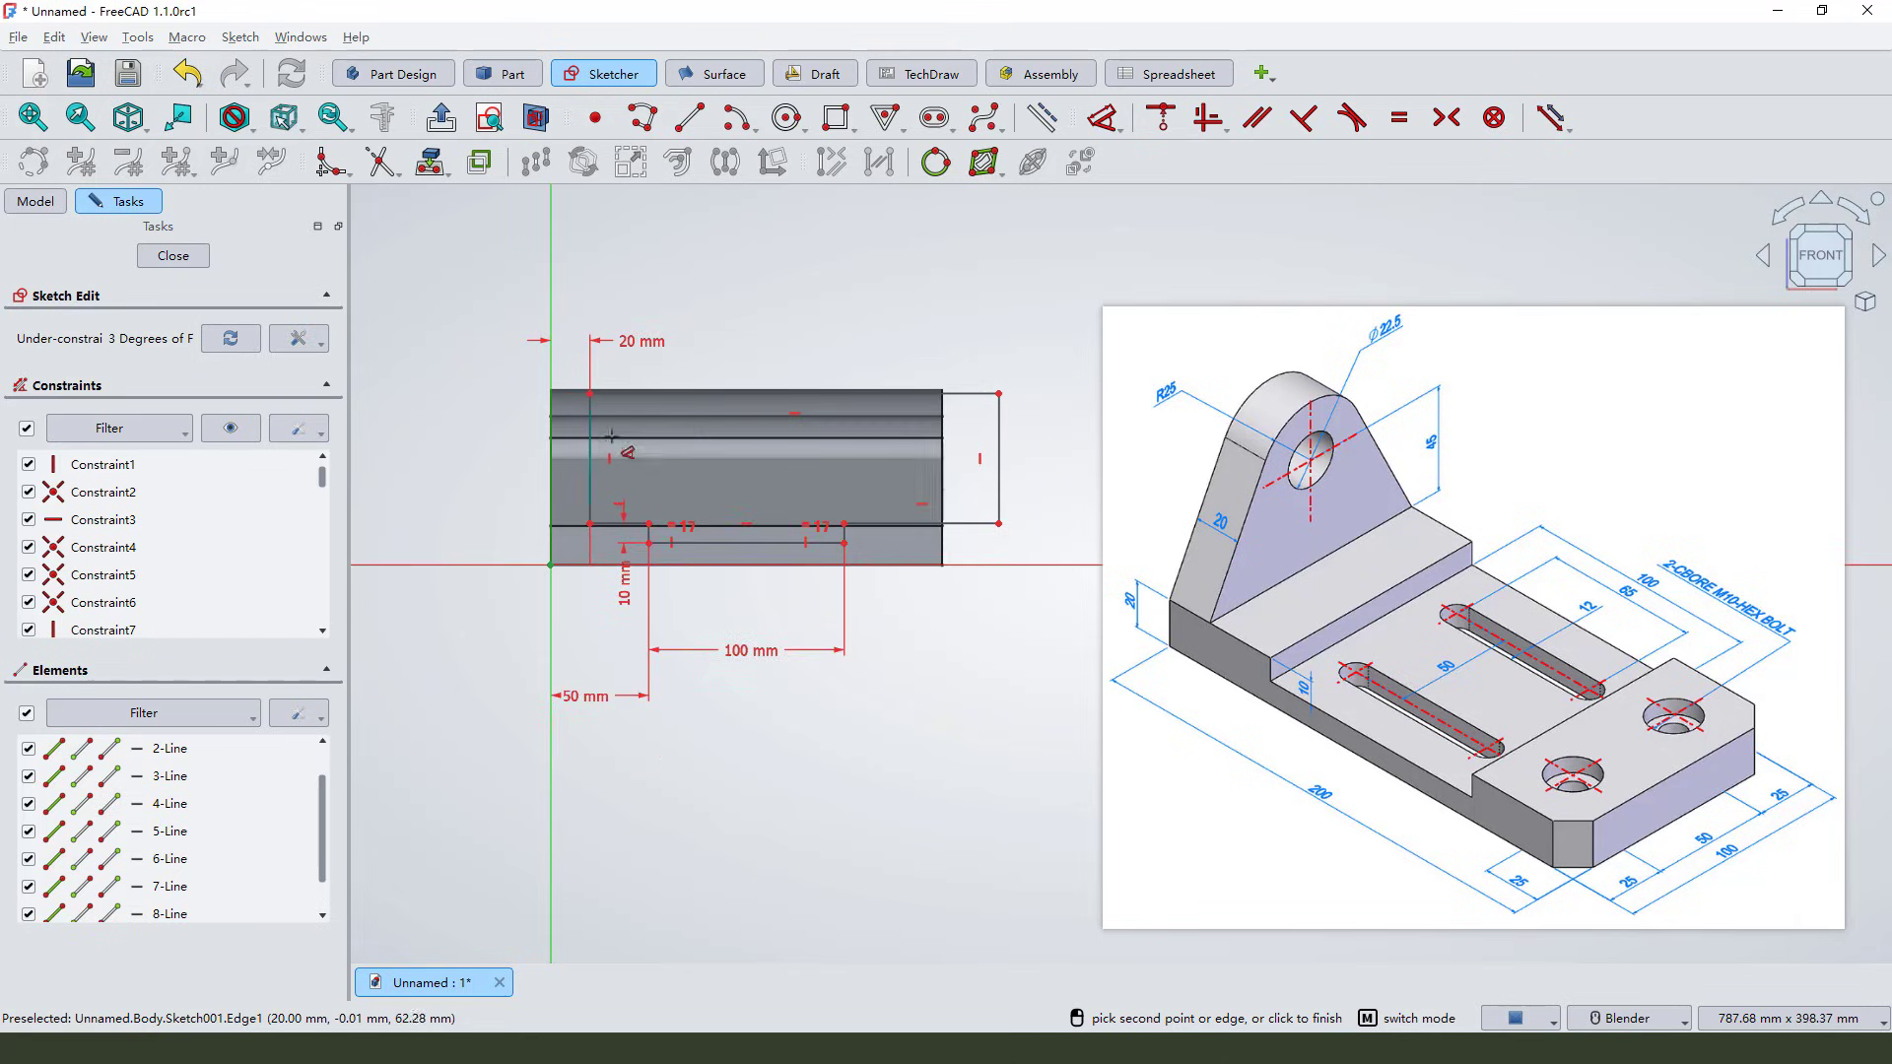
{"action": "scroll", "coordinate": [773, 390], "scroll_direction": "up", "scroll_amount": 1}
{"action": "left_click", "coordinate": [1048, 482]}
{"action": "scroll", "coordinate": [655, 472], "scroll_direction": "down", "scroll_amount": 3}
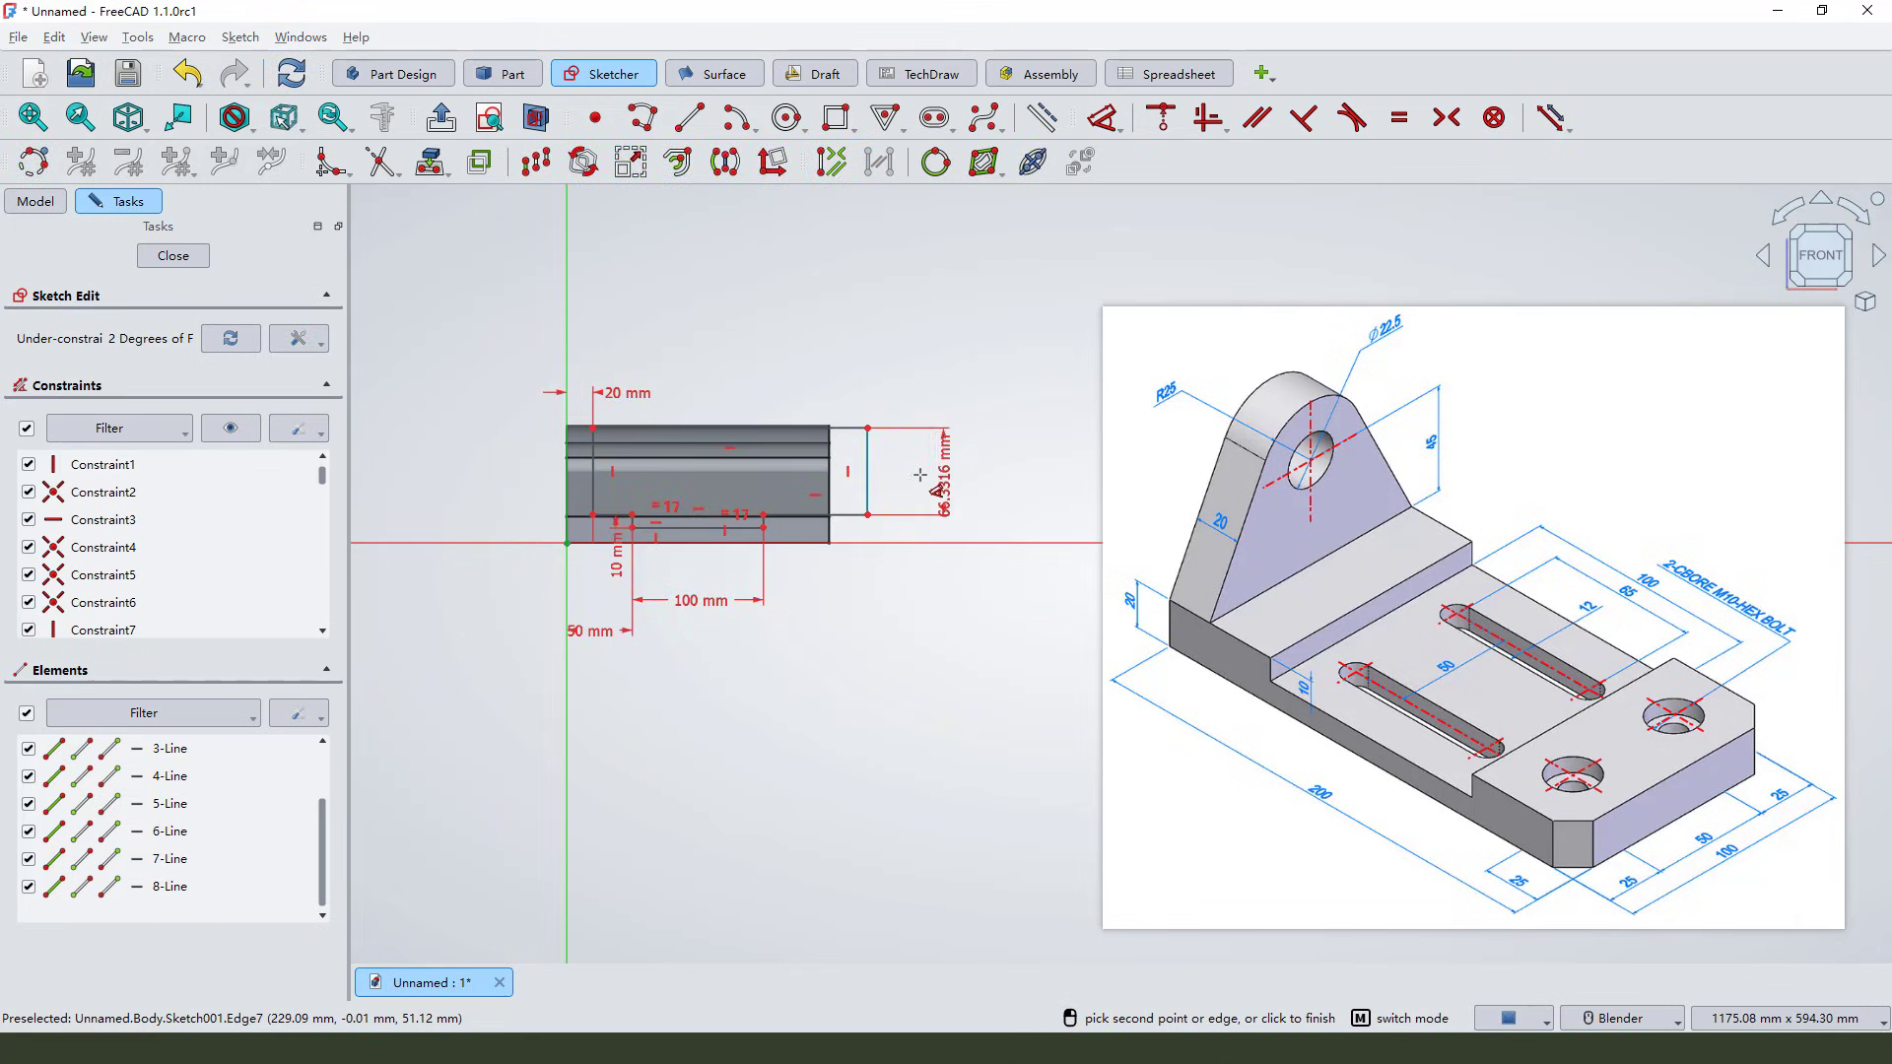
{"action": "left_click", "coordinate": [946, 444]}
{"action": "type", "text": "100"}
{"action": "key", "text": "Return"}
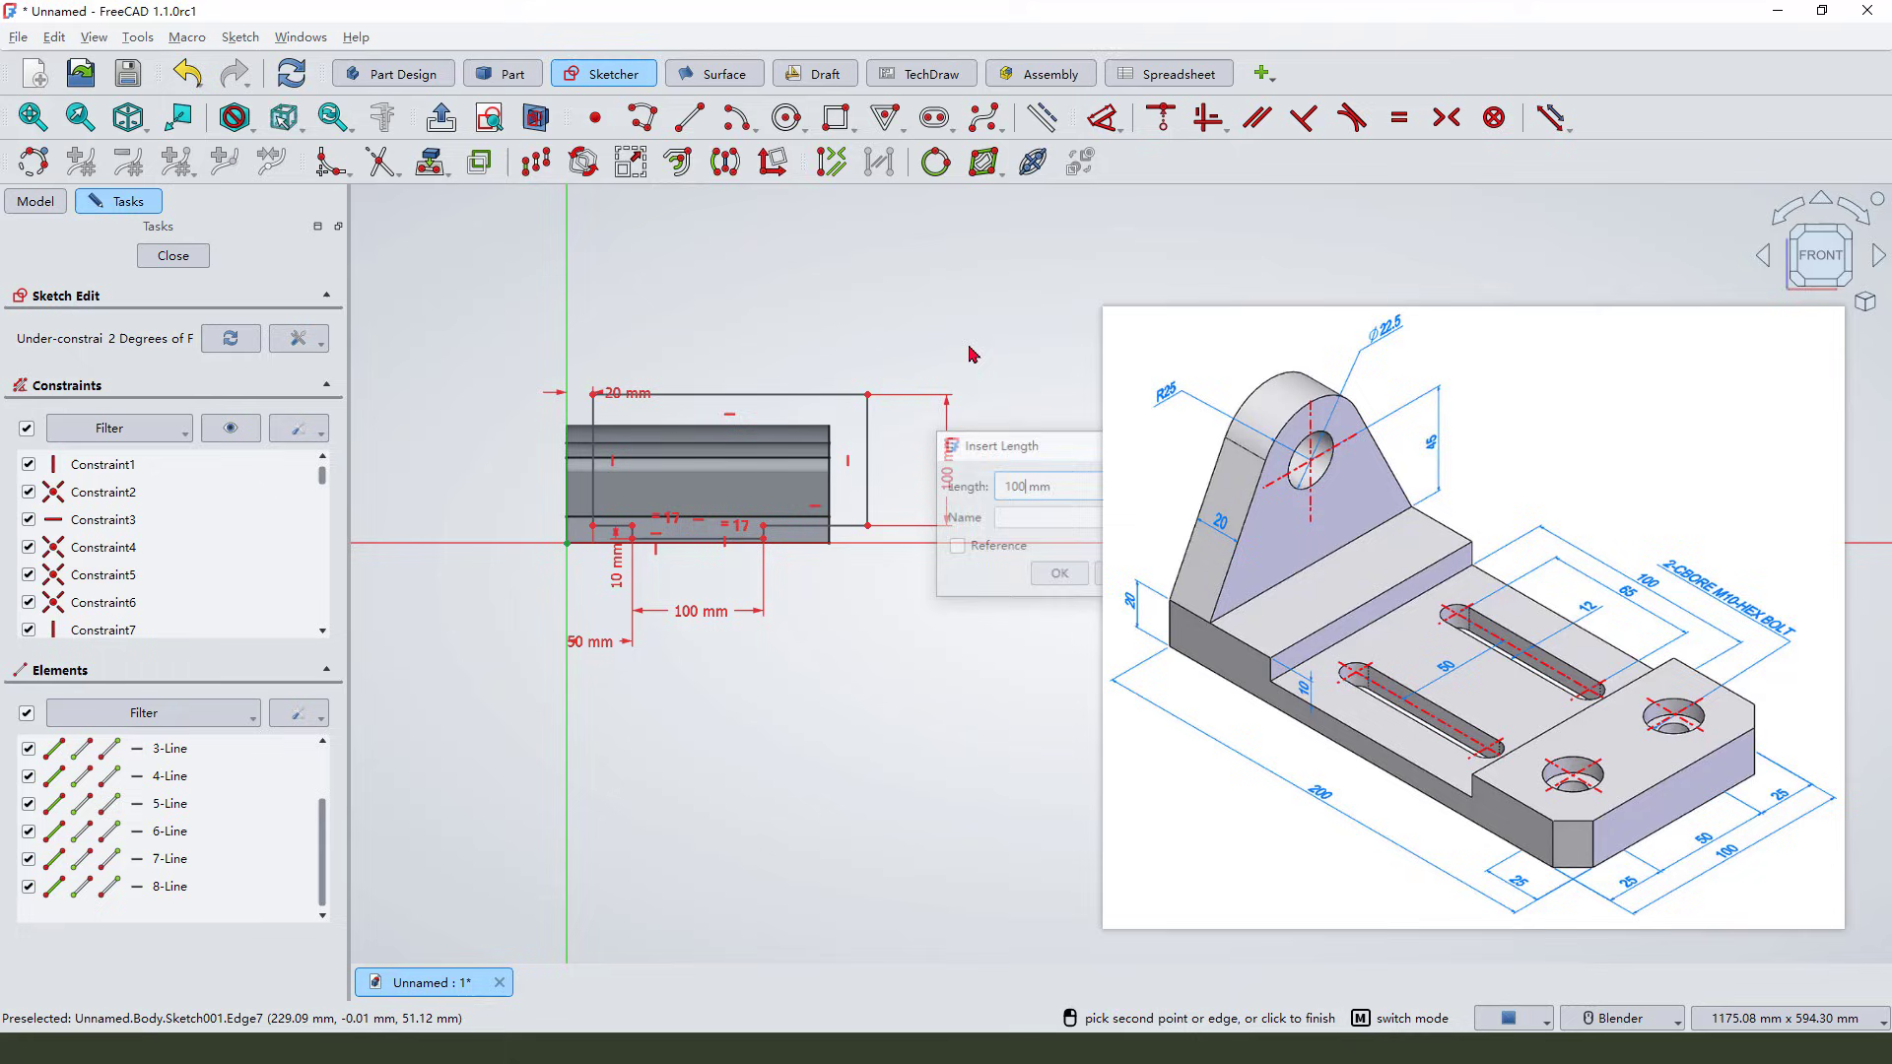
Step: Dimension the horizontal line running from the notch past the block's end, keeping its length at 79.09 mm
{"action": "scroll", "coordinate": [863, 455], "scroll_direction": "up", "scroll_amount": 2}
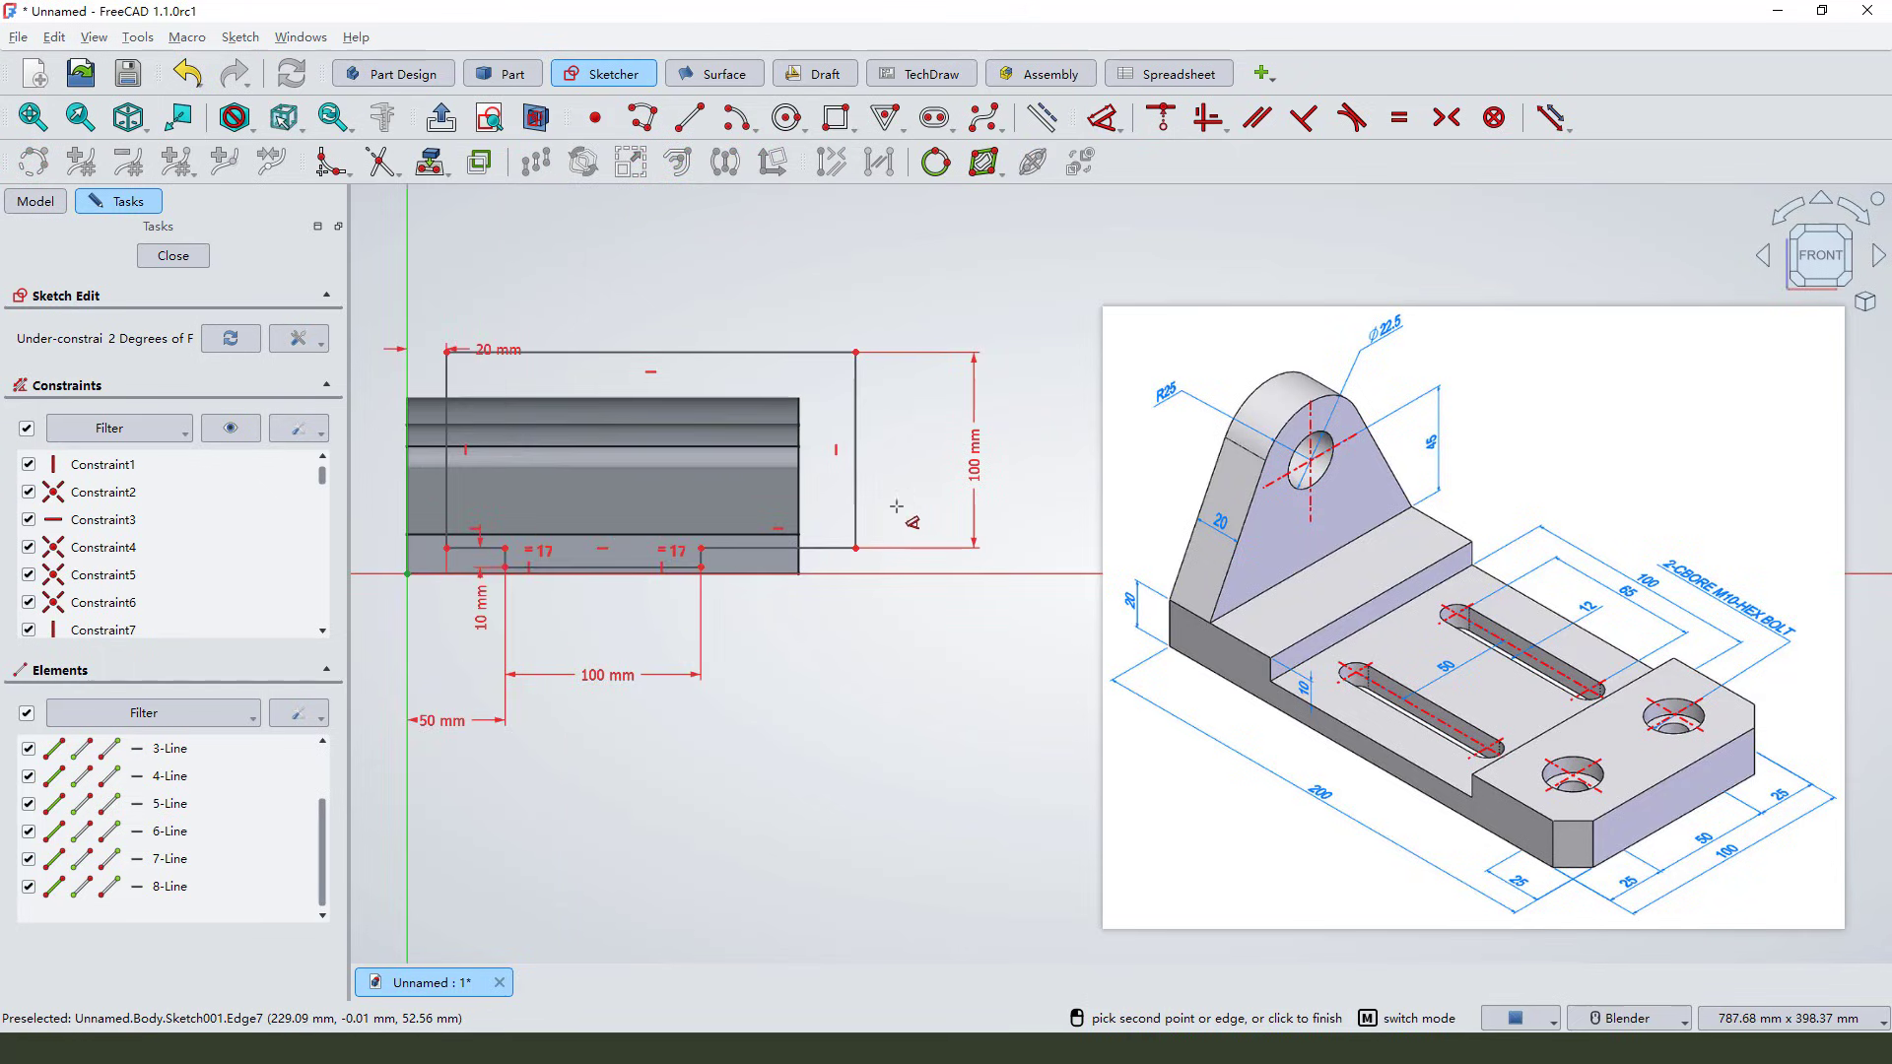
{"action": "left_click", "coordinate": [818, 554]}
{"action": "left_click", "coordinate": [781, 670]}
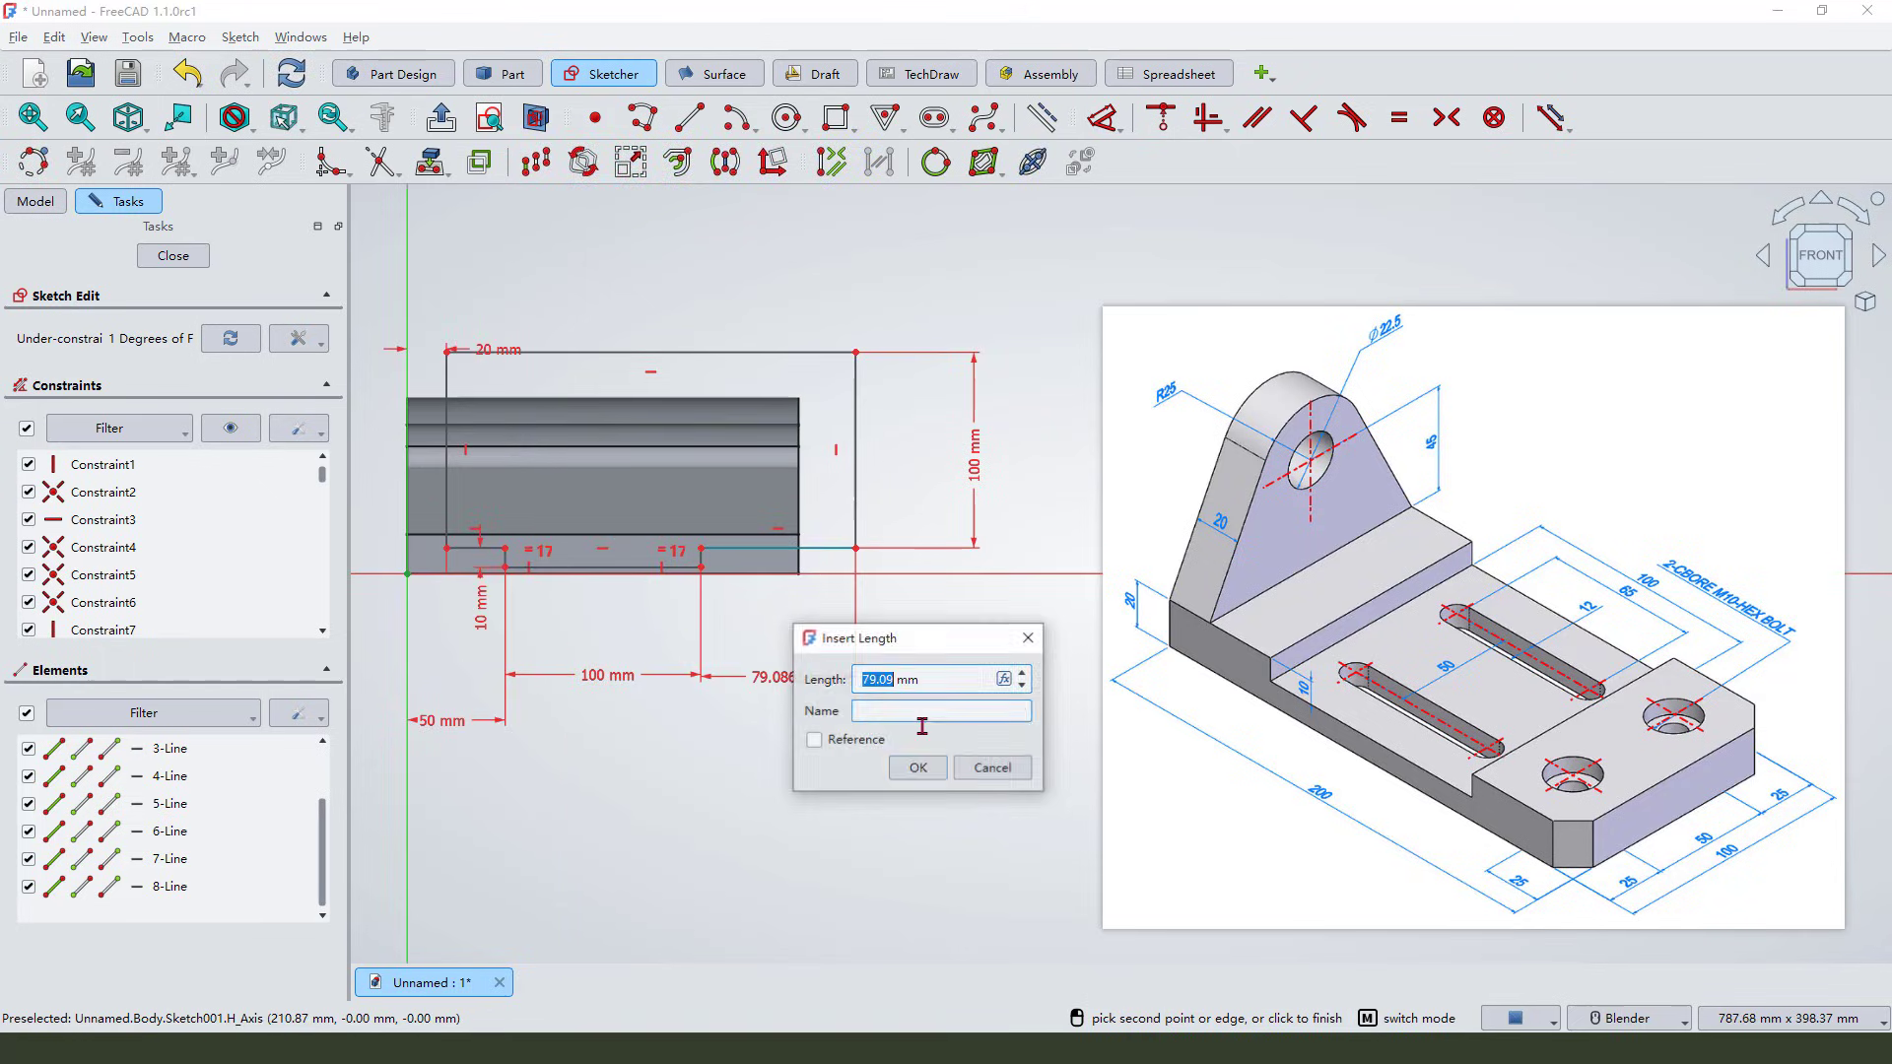
{"action": "left_click", "coordinate": [913, 764]}
{"action": "scroll", "coordinate": [838, 547], "scroll_direction": "down", "scroll_amount": 1}
{"action": "scroll", "coordinate": [537, 386], "scroll_direction": "up", "scroll_amount": 2}
{"action": "right_click", "coordinate": [665, 279]}
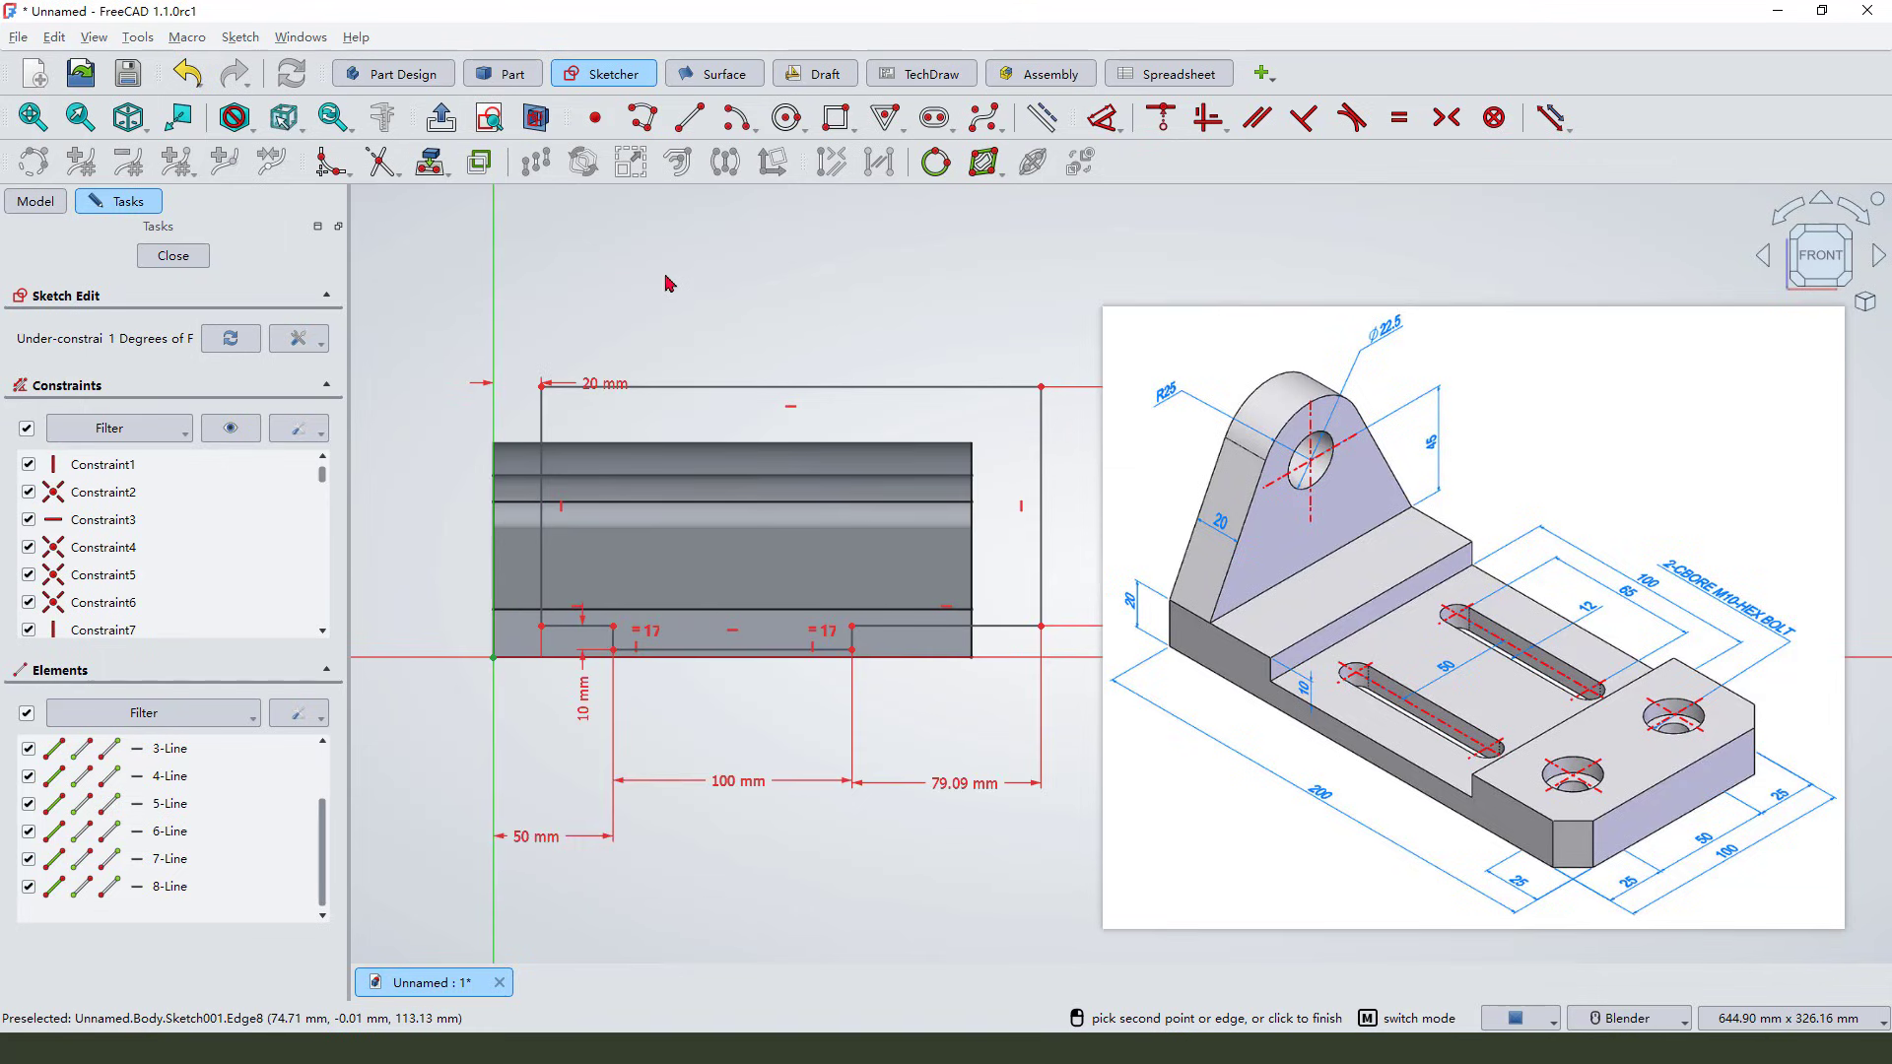
Step: Set the height of the notch's bottom above the horizontal axis to 10 mm
{"action": "scroll", "coordinate": [665, 279], "scroll_direction": "down", "scroll_amount": 2}
{"action": "mouse_move", "coordinate": [666, 352]}
{"action": "left_mouse_down"}
{"action": "mouse_move", "coordinate": [662, 287]}
{"action": "mouse_move", "coordinate": [677, 325]}
{"action": "left_mouse_up"}
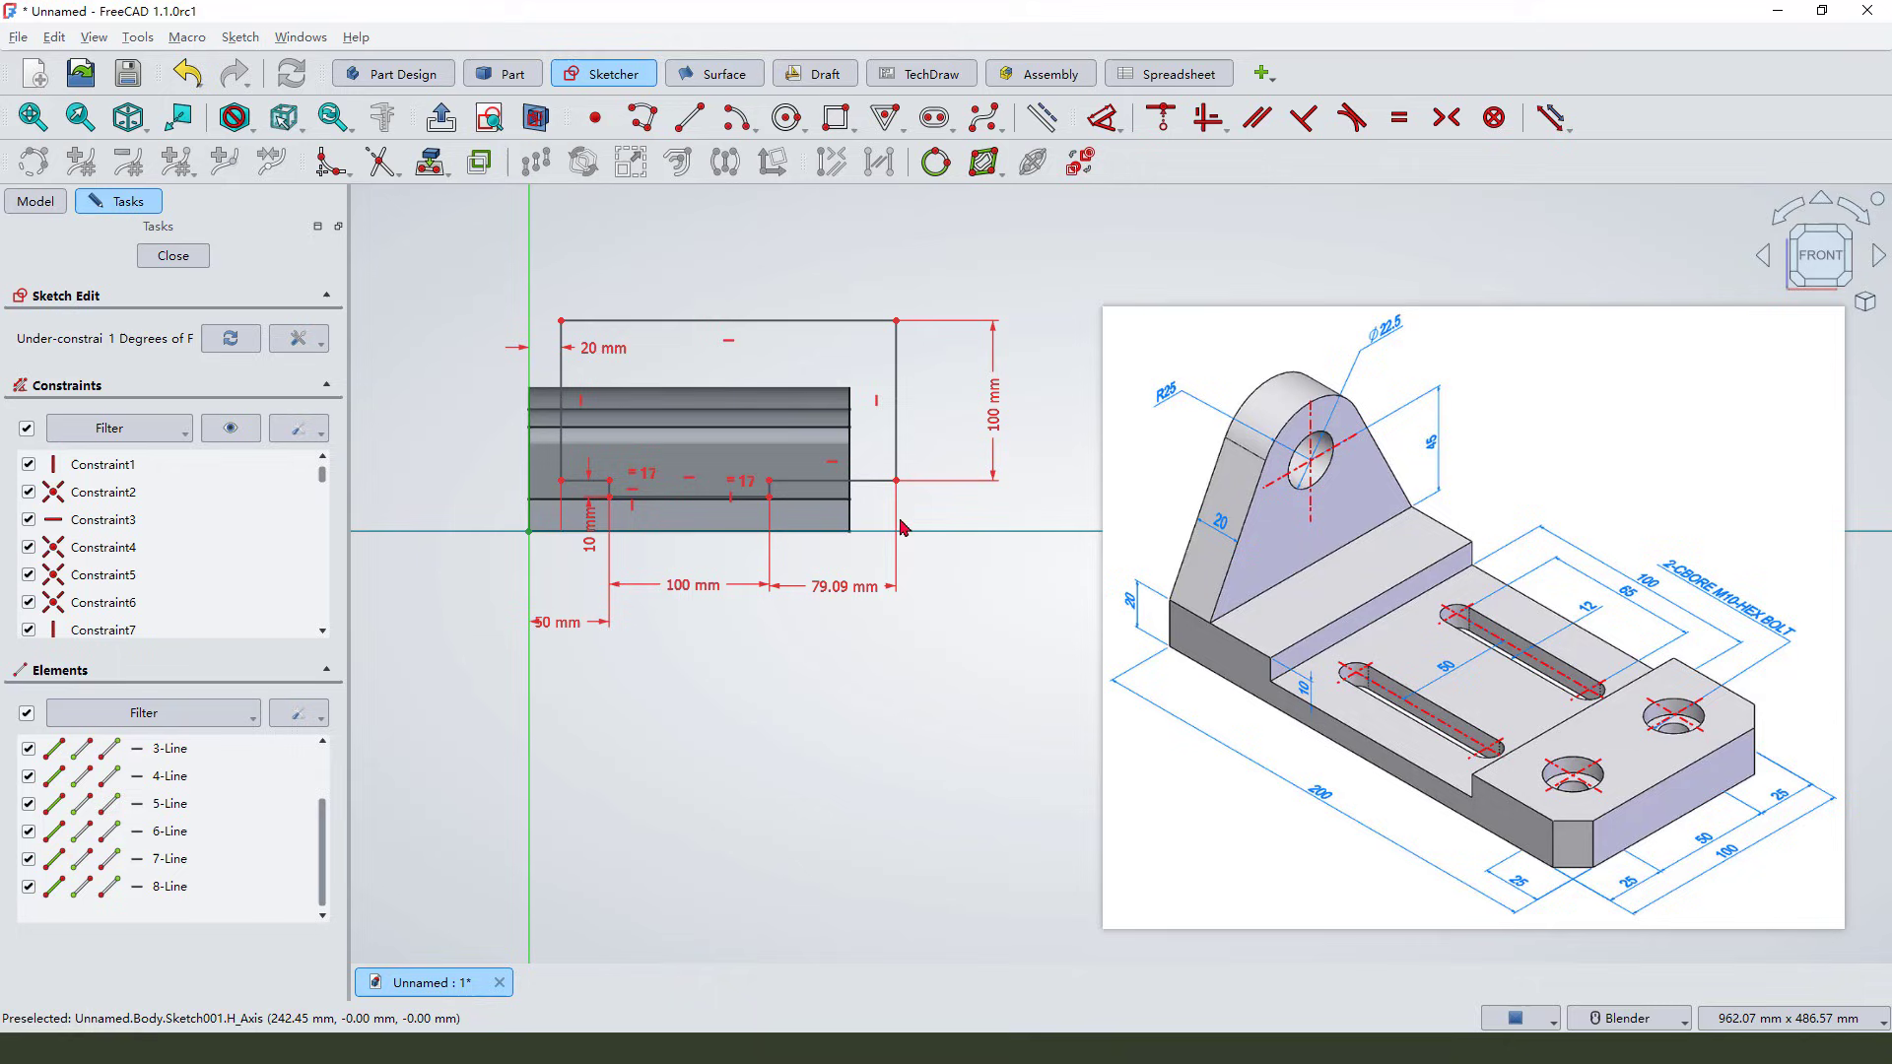
{"action": "left_click", "coordinate": [1103, 117]}
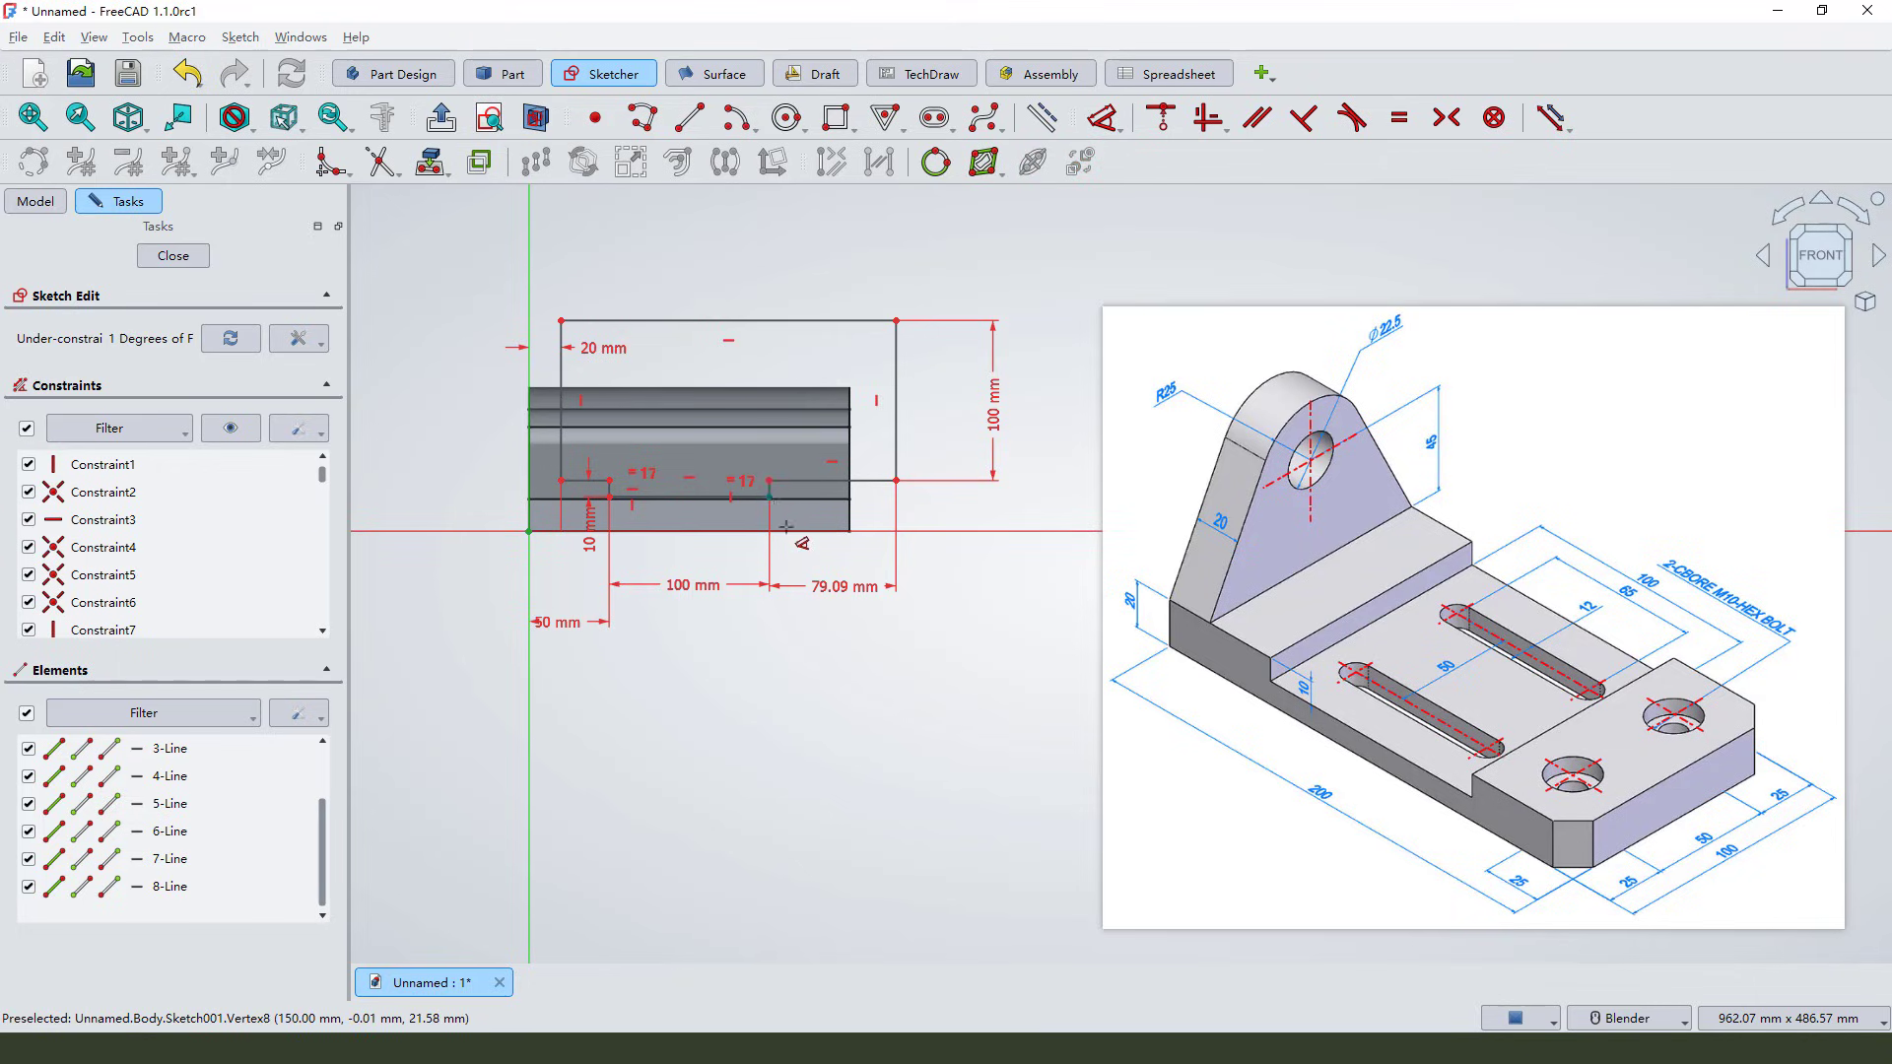
{"action": "left_click", "coordinate": [771, 483]}
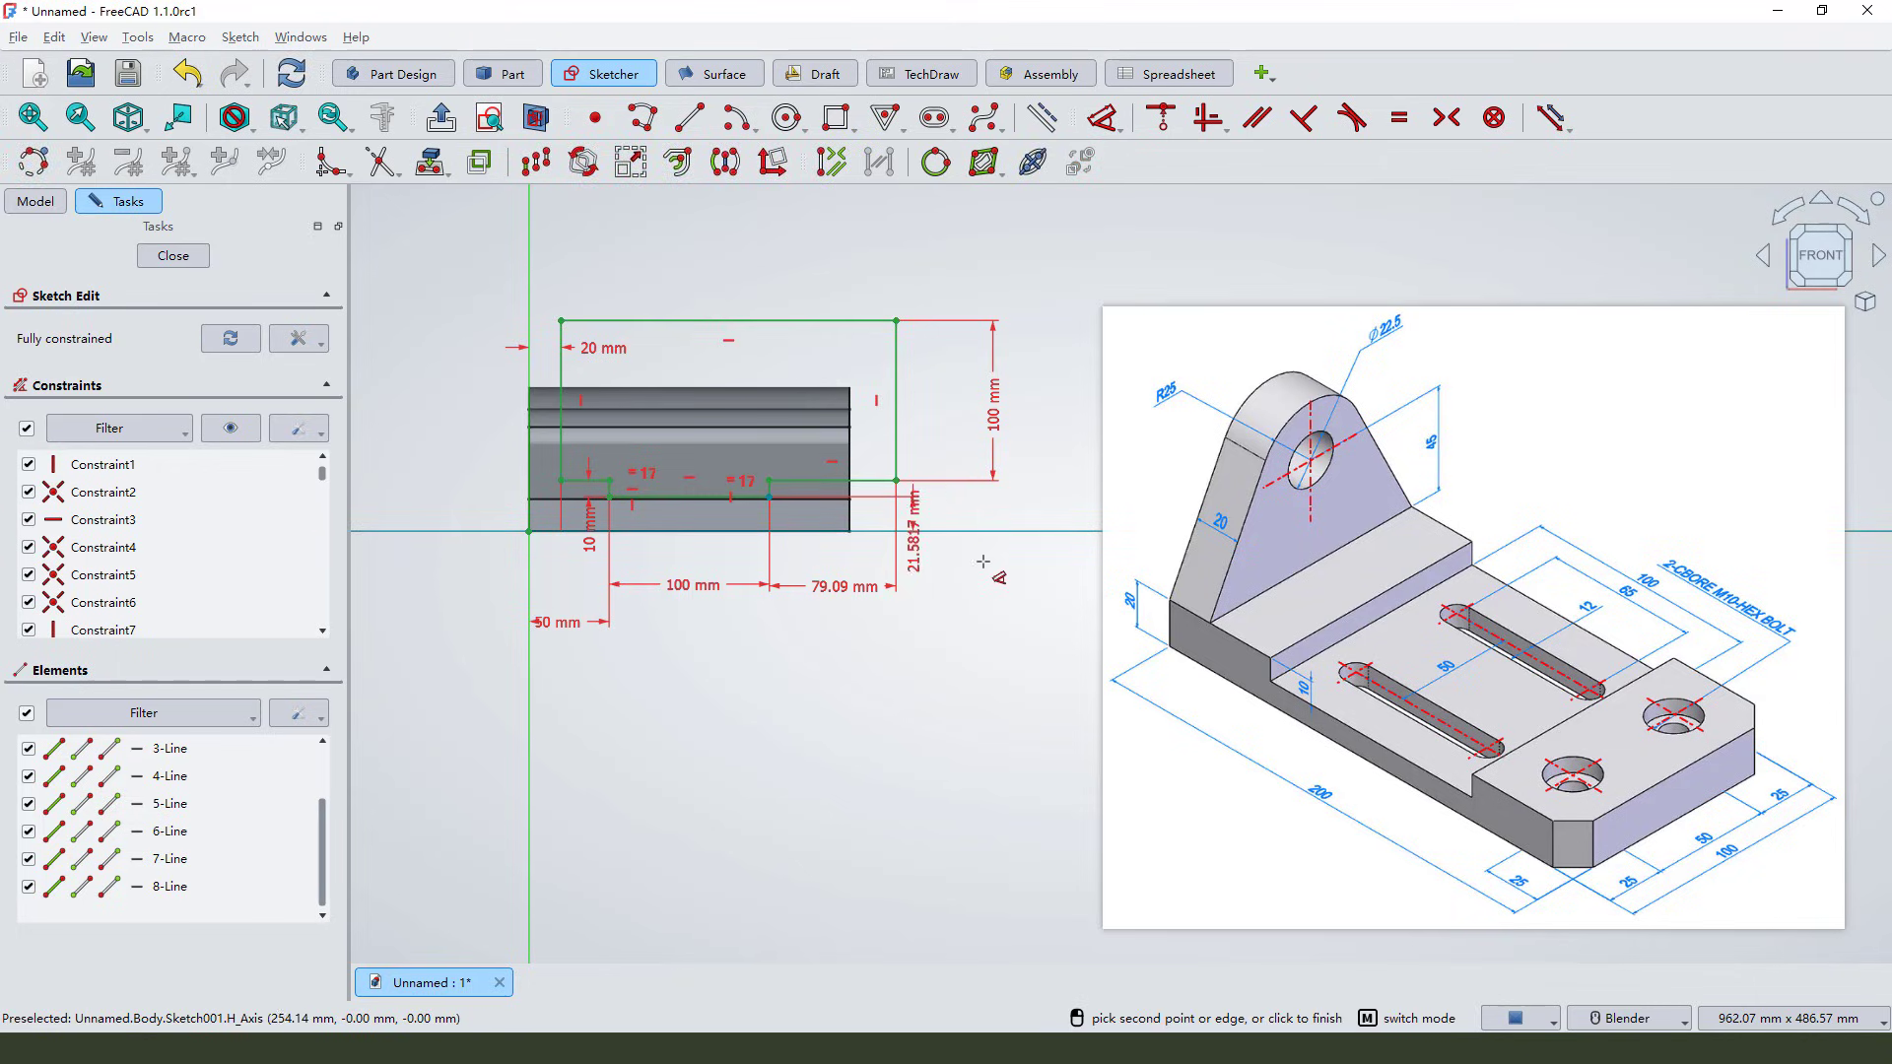
{"action": "left_click", "coordinate": [971, 645]}
{"action": "type", "text": "10"}
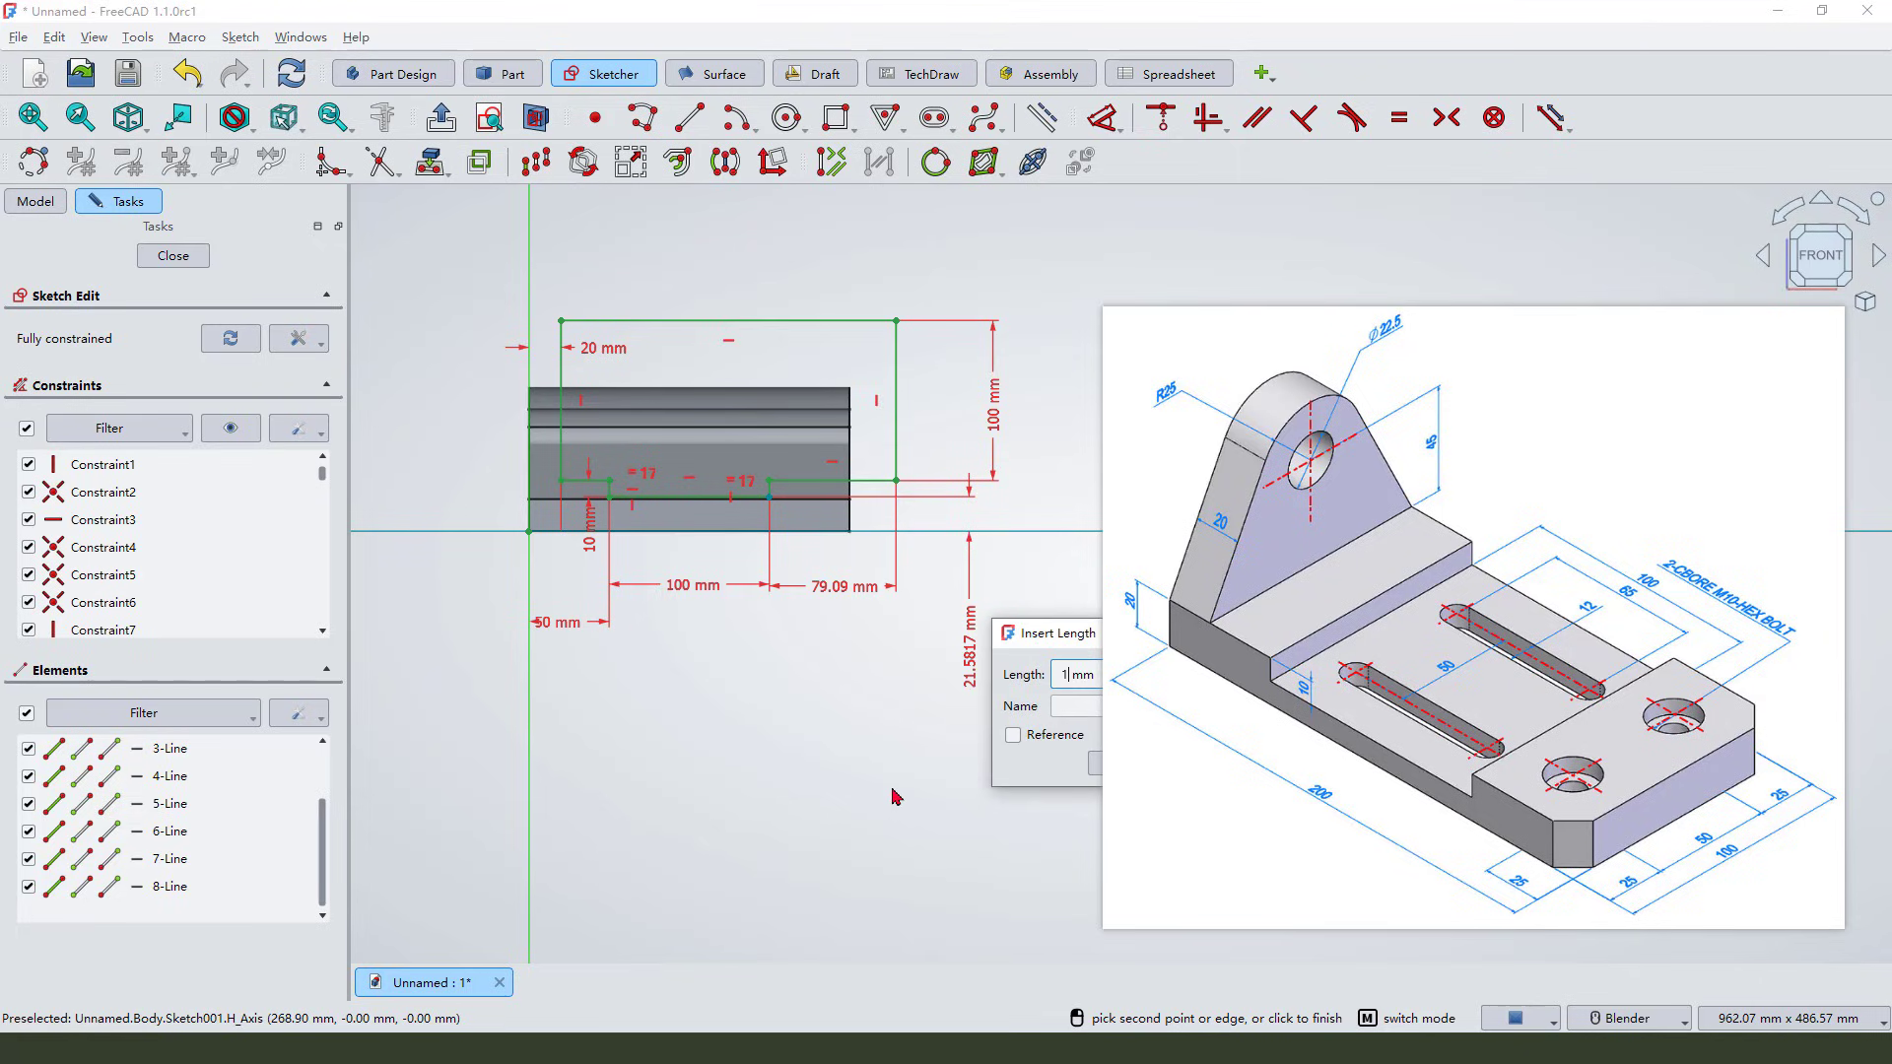
{"action": "key", "text": "Return"}
{"action": "key", "text": "Escape"}
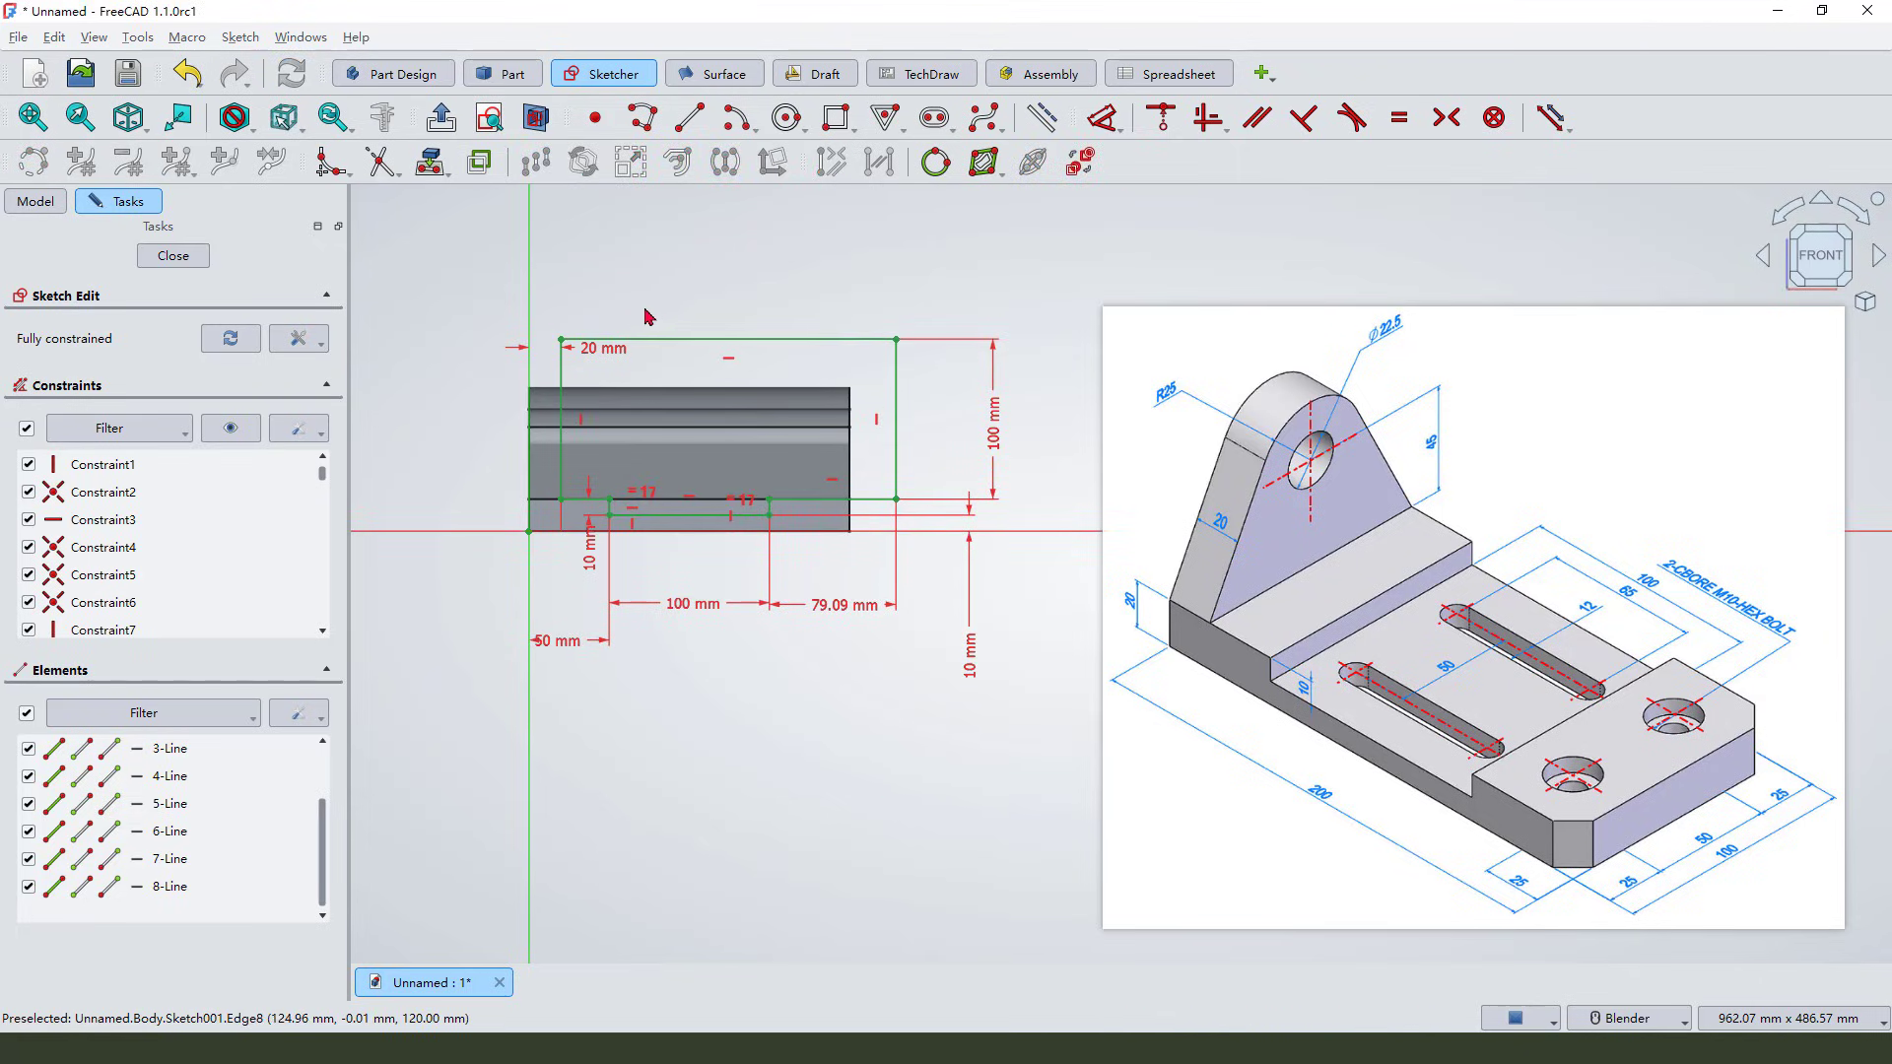
Step: Close the side profile sketch and pocket it symmetrically through all of the pad
{"action": "mouse_move", "coordinate": [611, 340]}
{"action": "left_mouse_down"}
{"action": "mouse_move", "coordinate": [634, 297]}
{"action": "mouse_move", "coordinate": [754, 339]}
{"action": "left_mouse_up"}
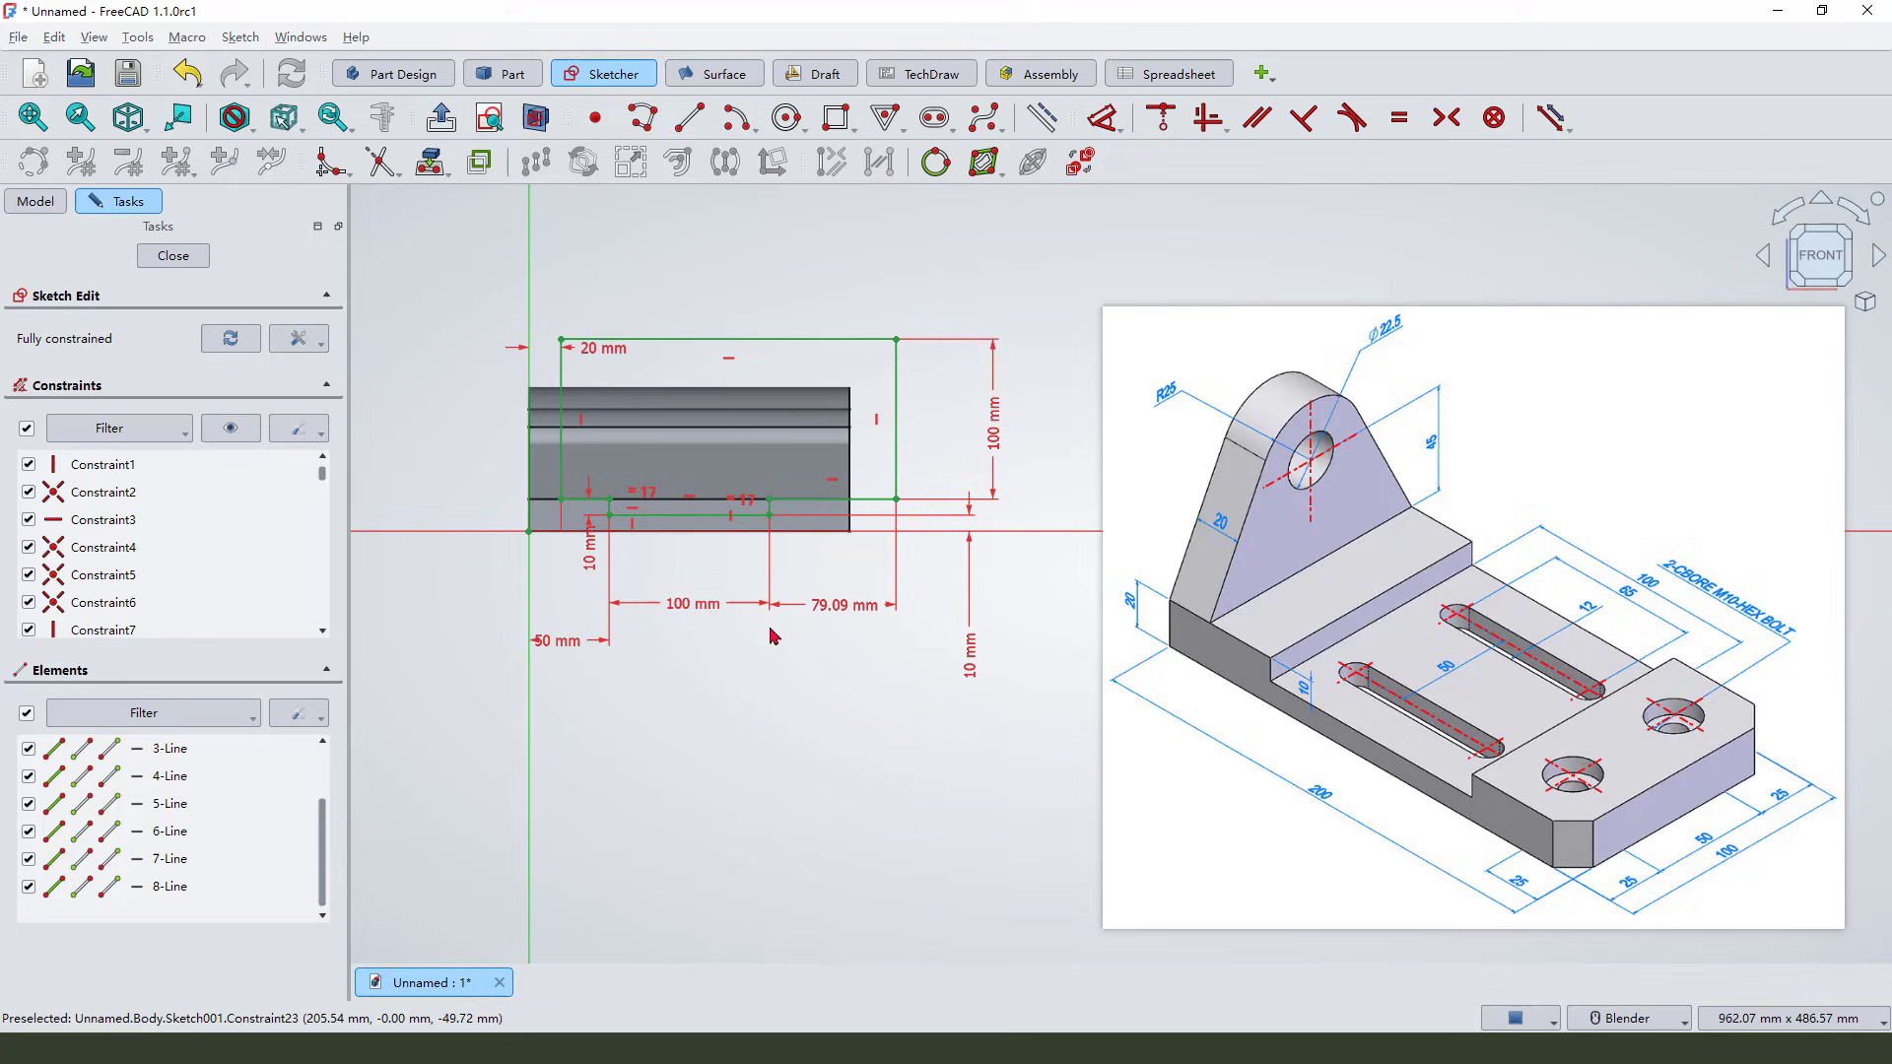
{"action": "left_click", "coordinate": [172, 255]}
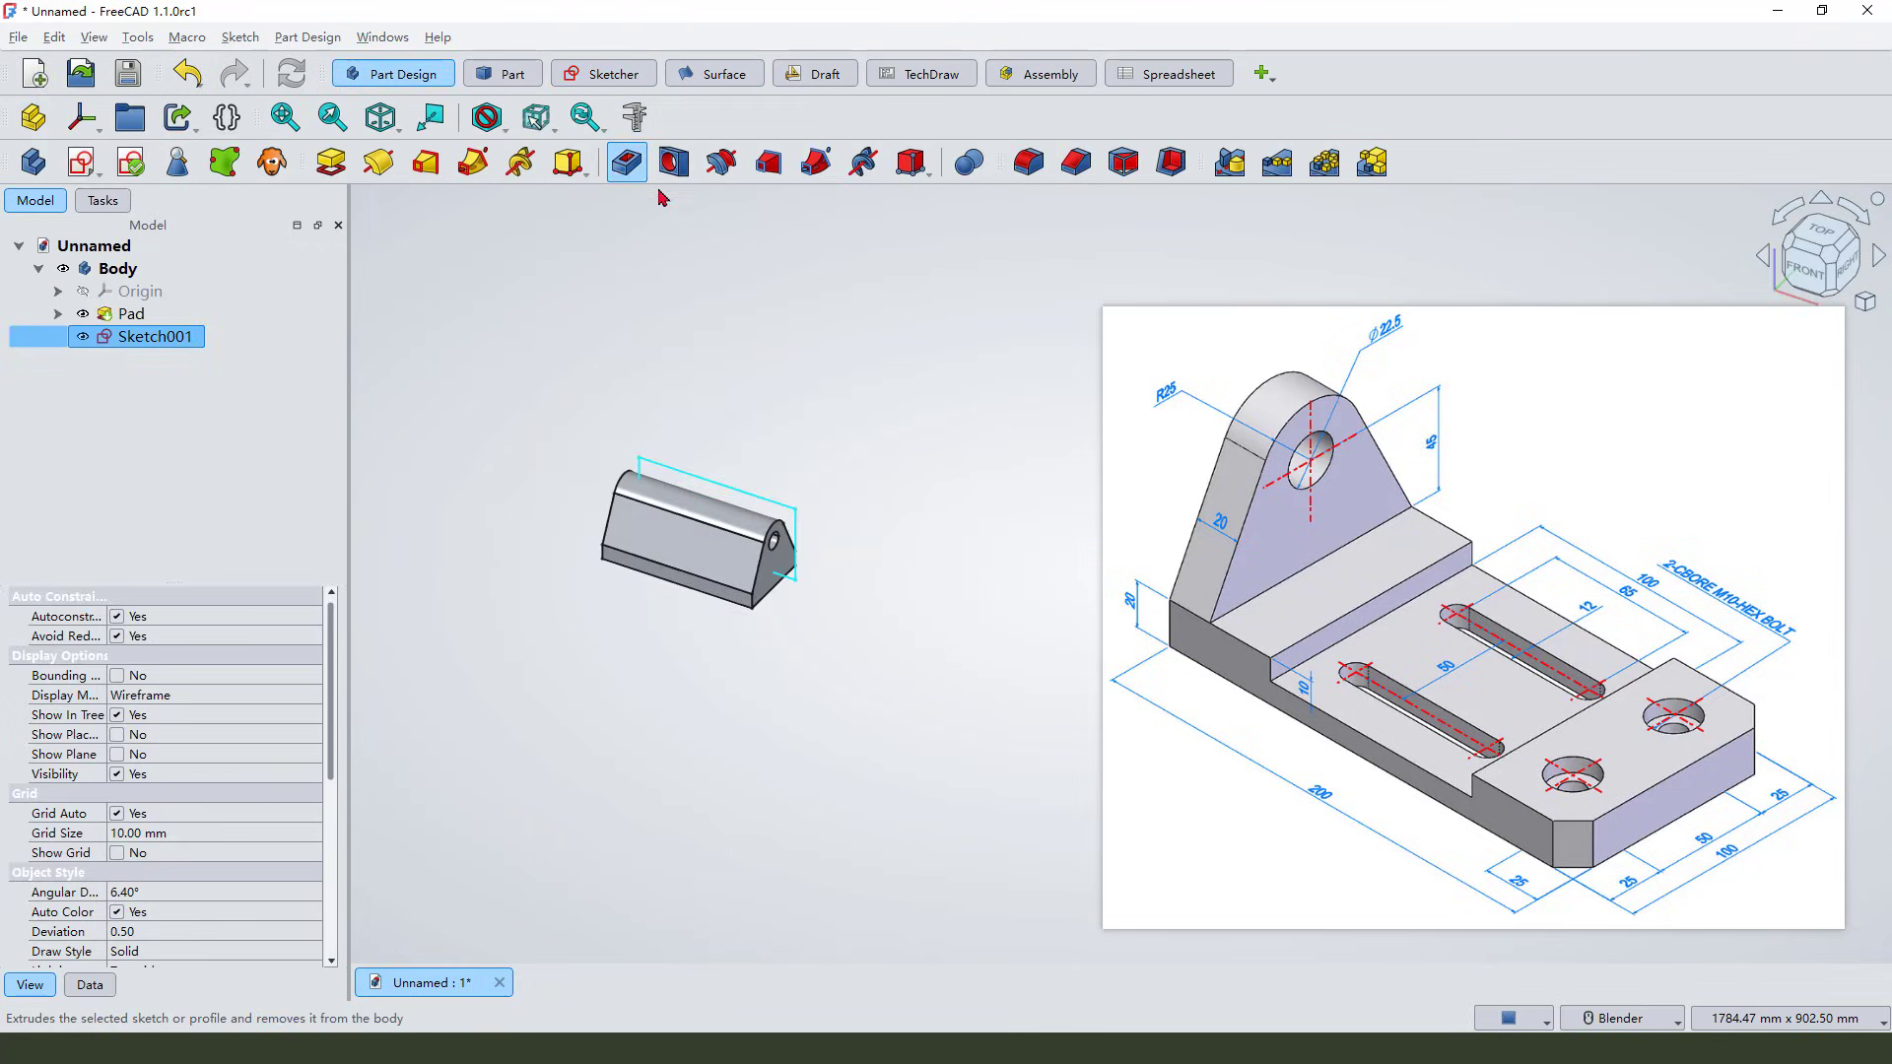
{"action": "left_click", "coordinate": [633, 168]}
{"action": "left_click", "coordinate": [254, 337]}
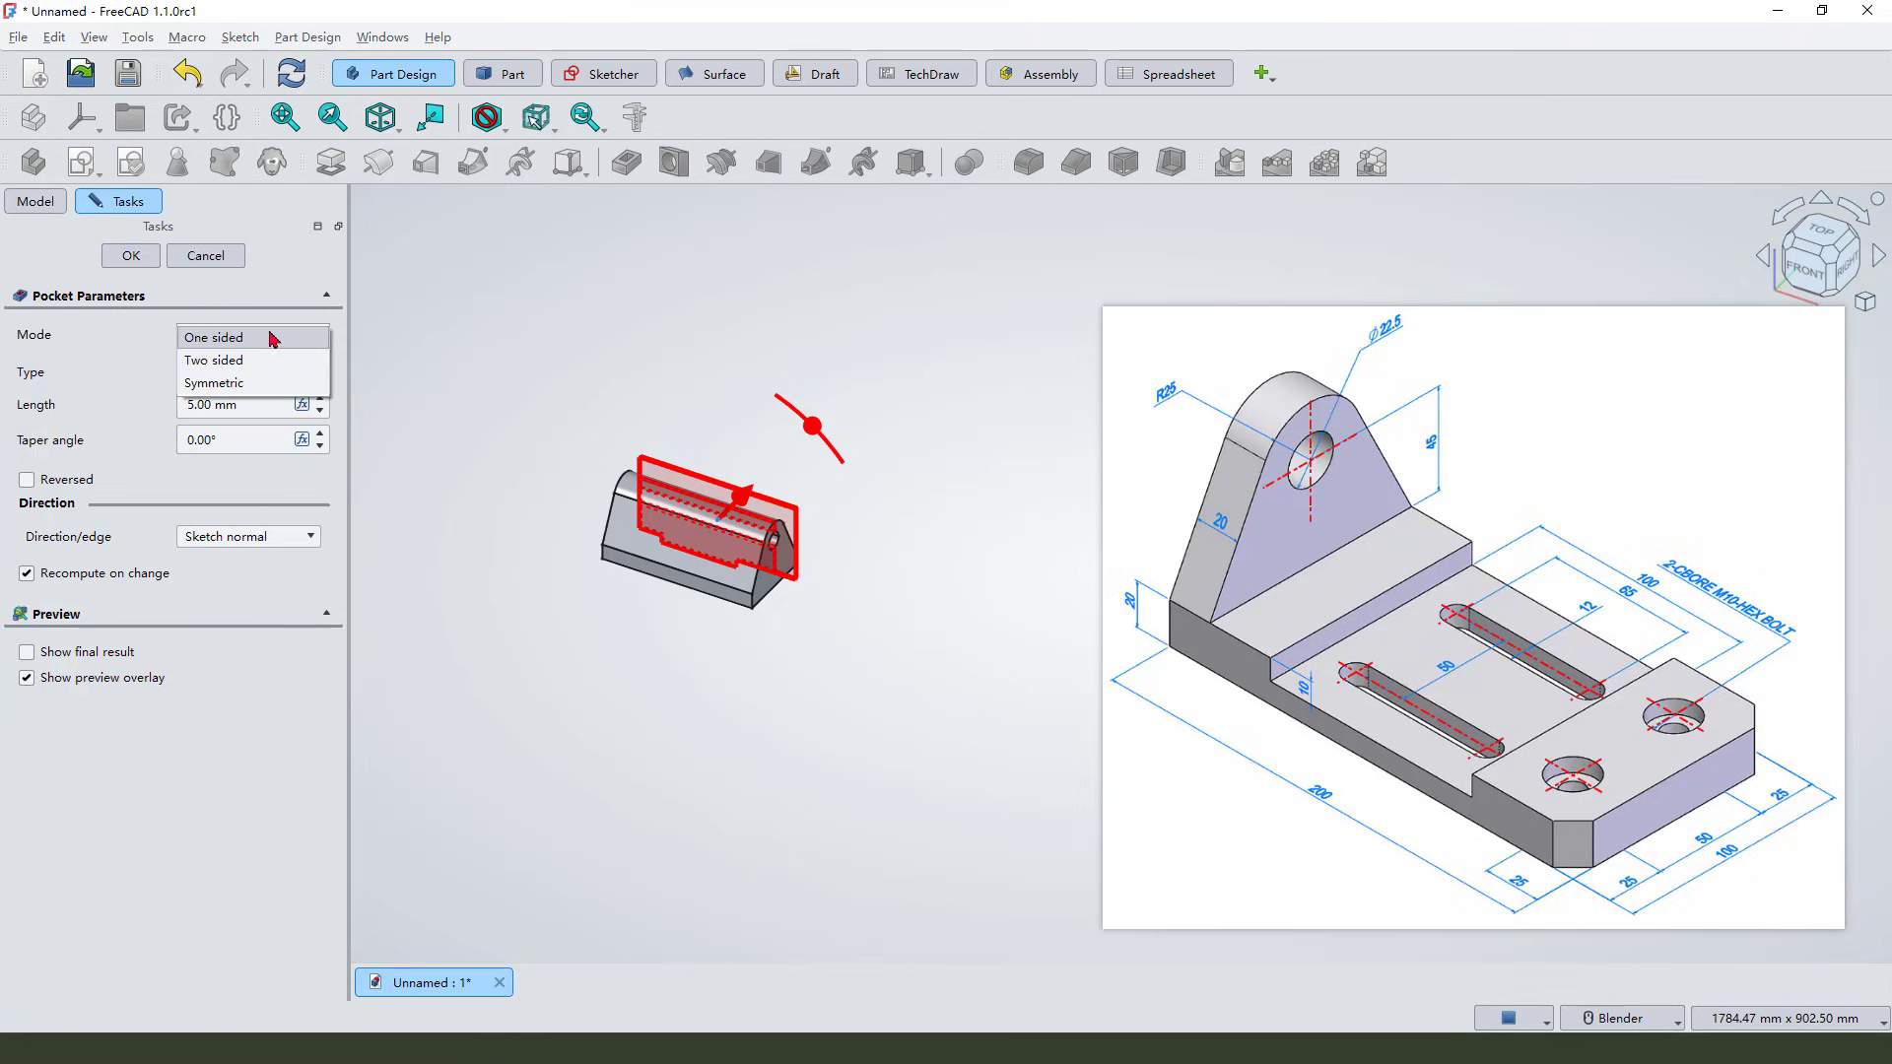
{"action": "left_click", "coordinate": [248, 386]}
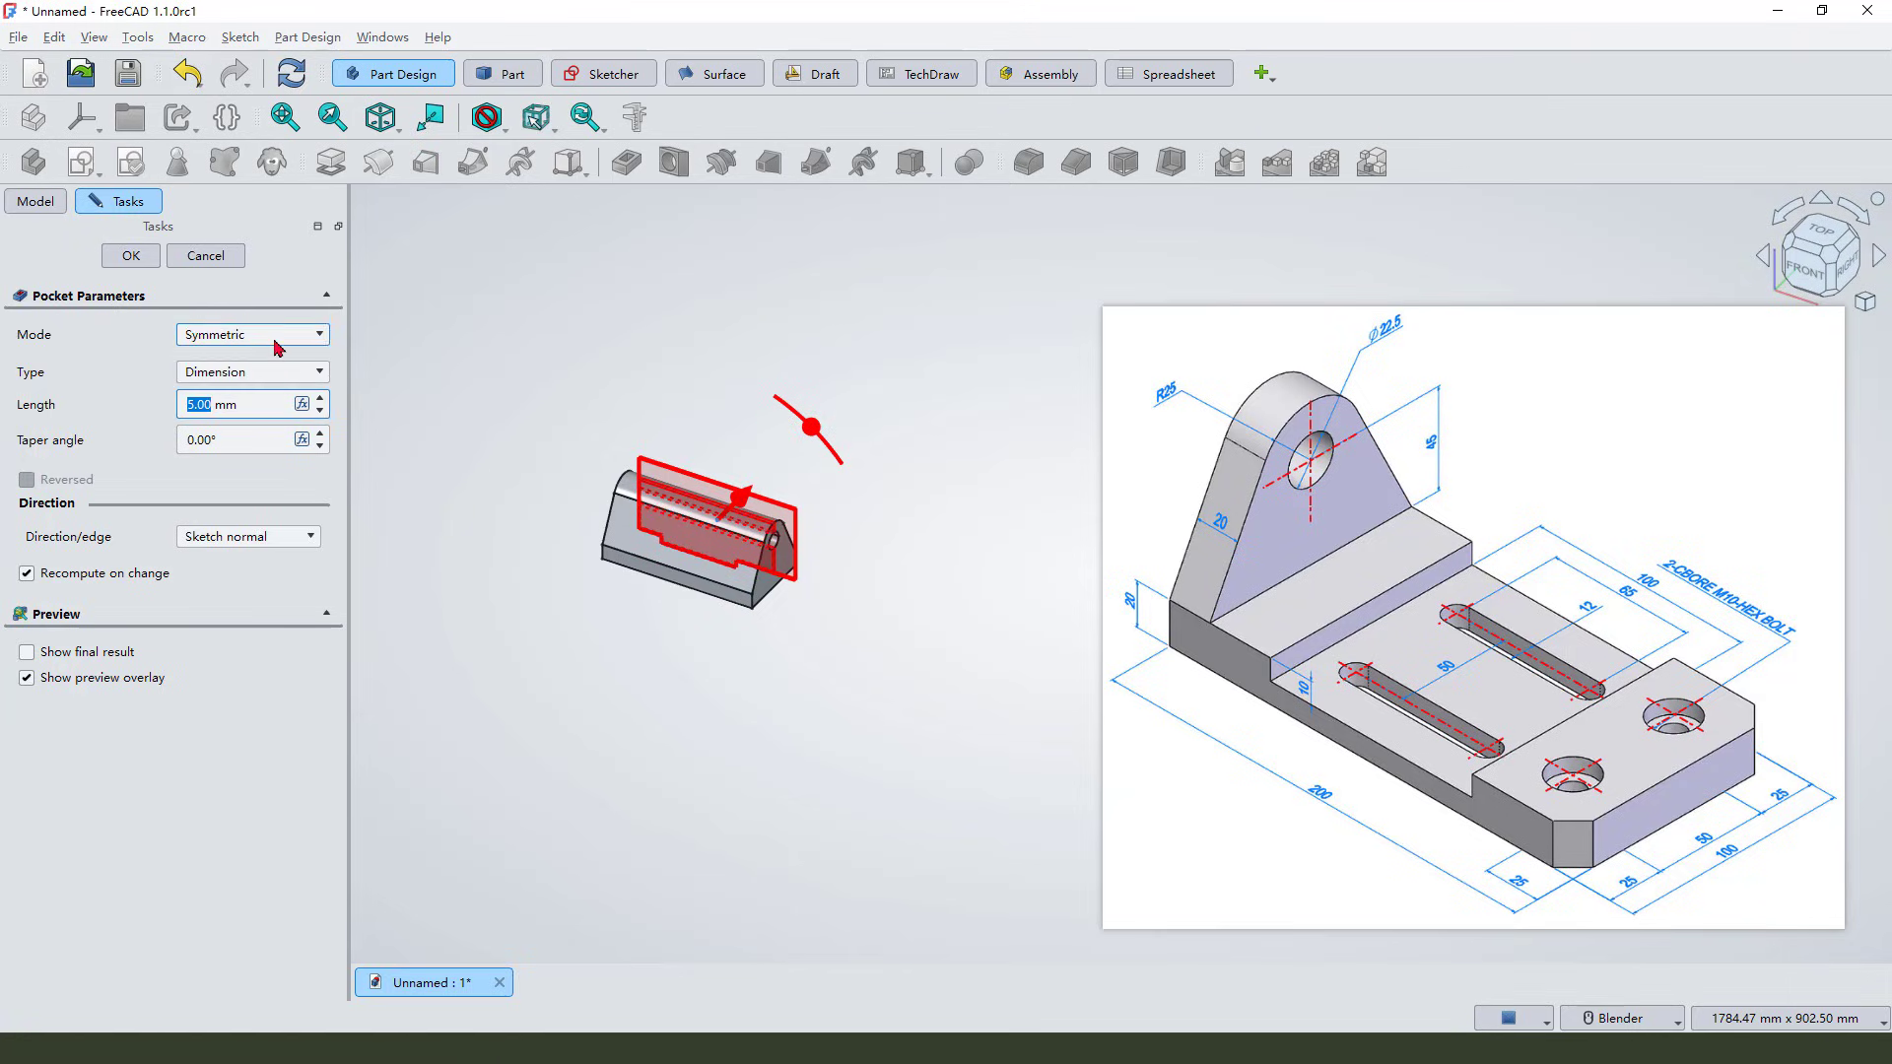
{"action": "left_click", "coordinate": [263, 372]}
{"action": "left_click", "coordinate": [251, 399]}
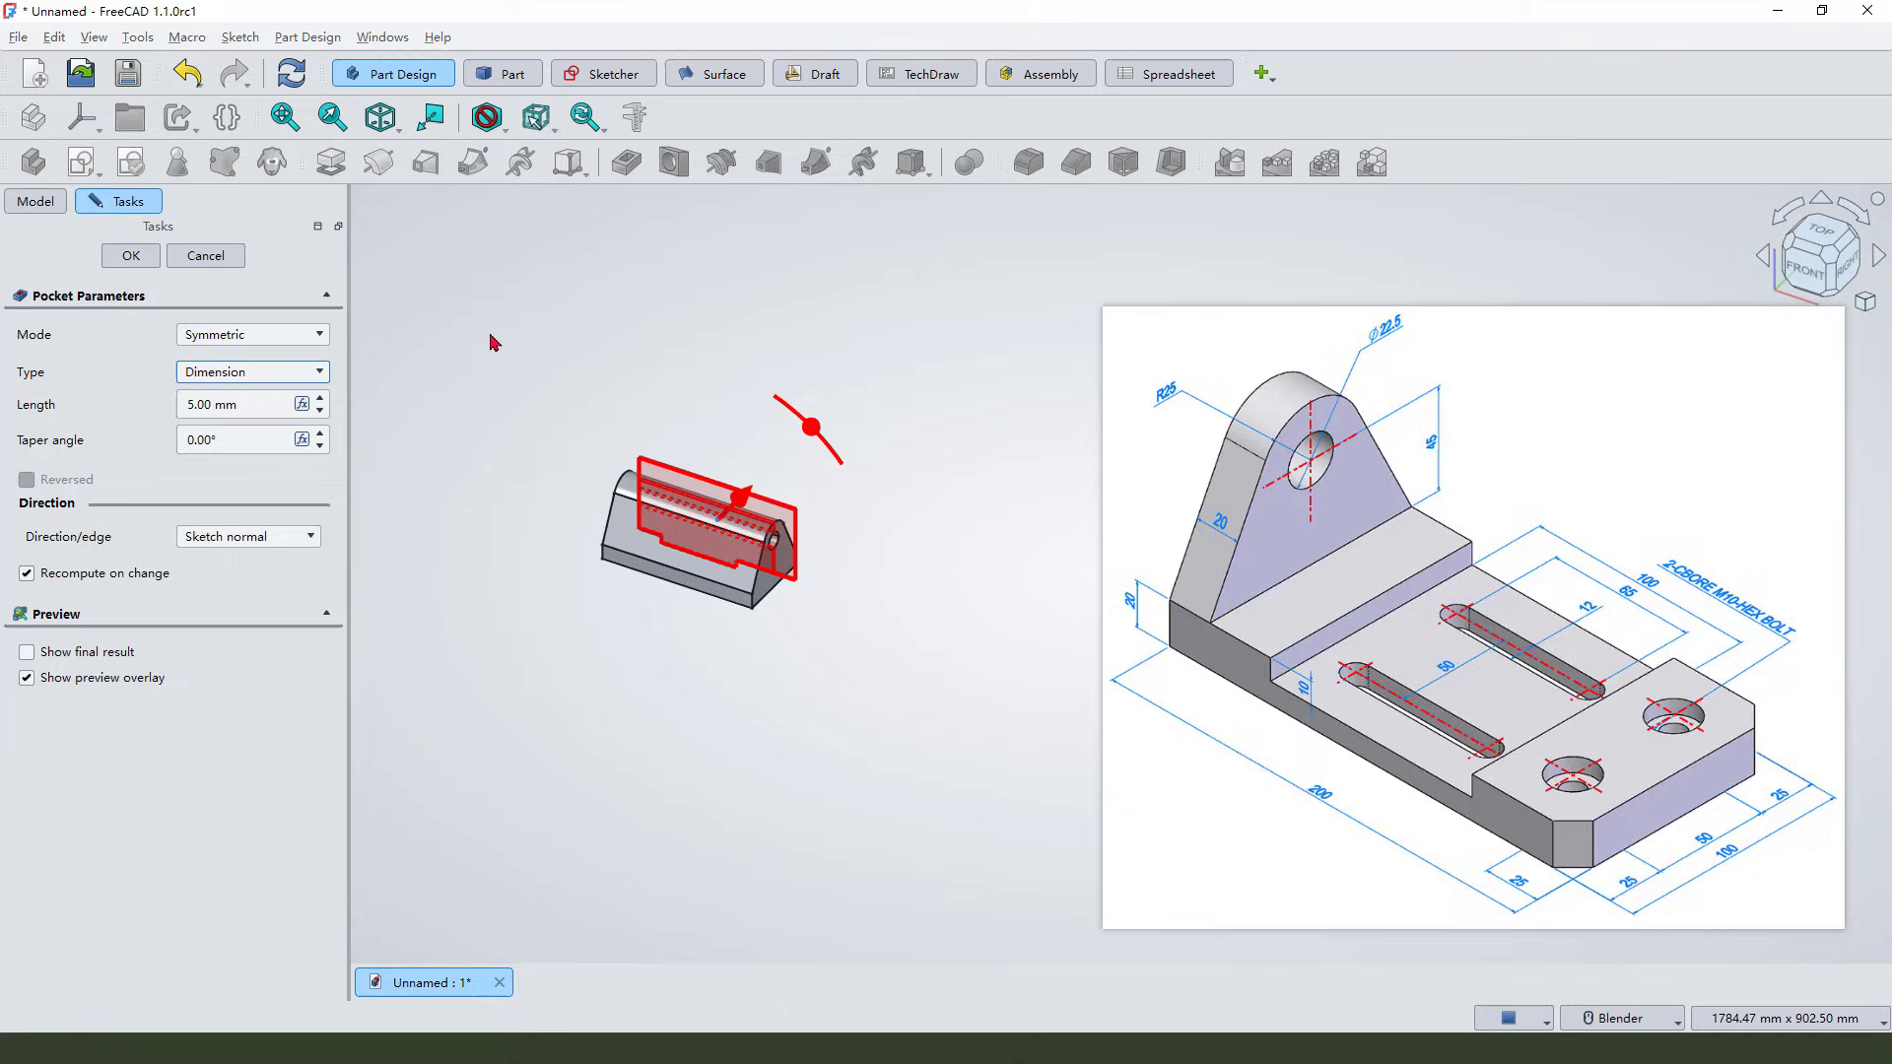
{"action": "left_click", "coordinate": [131, 256]}
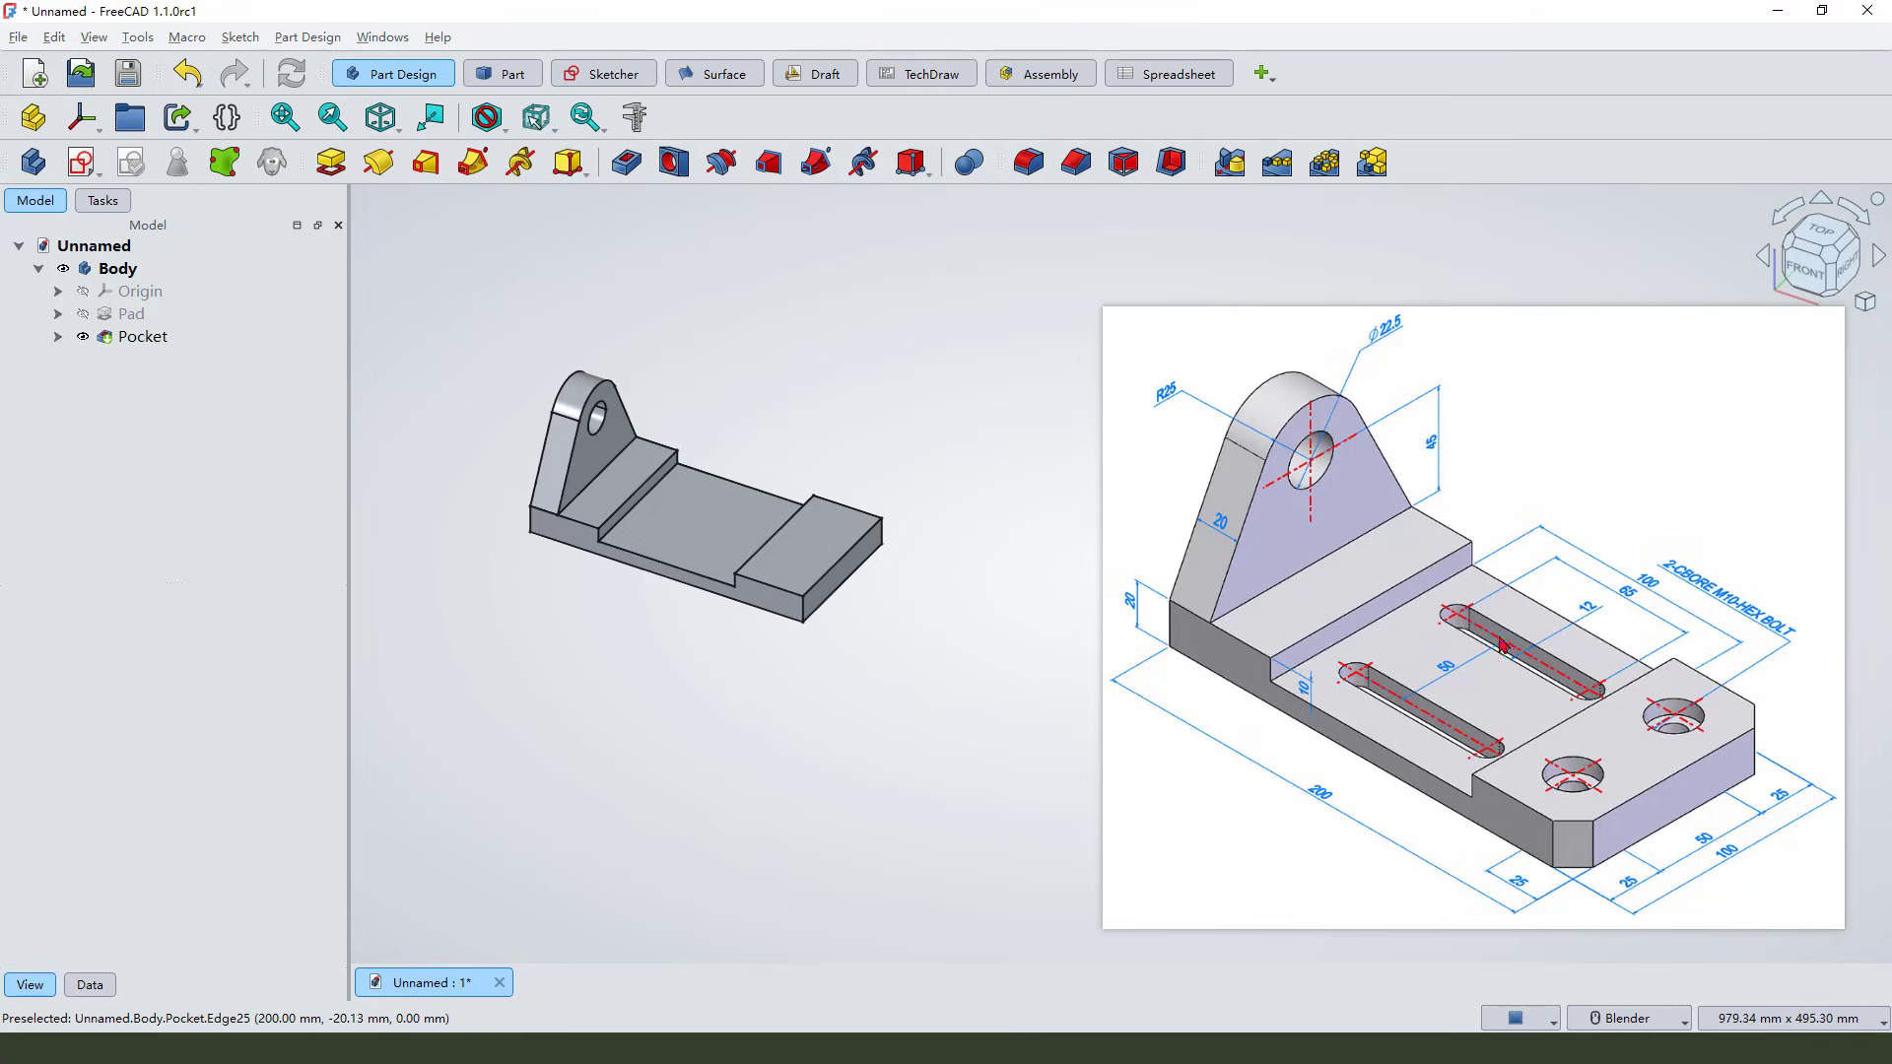
Step: Sketch a horizontal slot on the bracket's recessed face, about 63 mm between arc centres with about 10.6 mm end radius
{"action": "mouse_move", "coordinate": [1503, 617]}
{"action": "left_mouse_down"}
{"action": "mouse_move", "coordinate": [1498, 662]}
{"action": "mouse_move", "coordinate": [1525, 622]}
{"action": "left_mouse_up"}
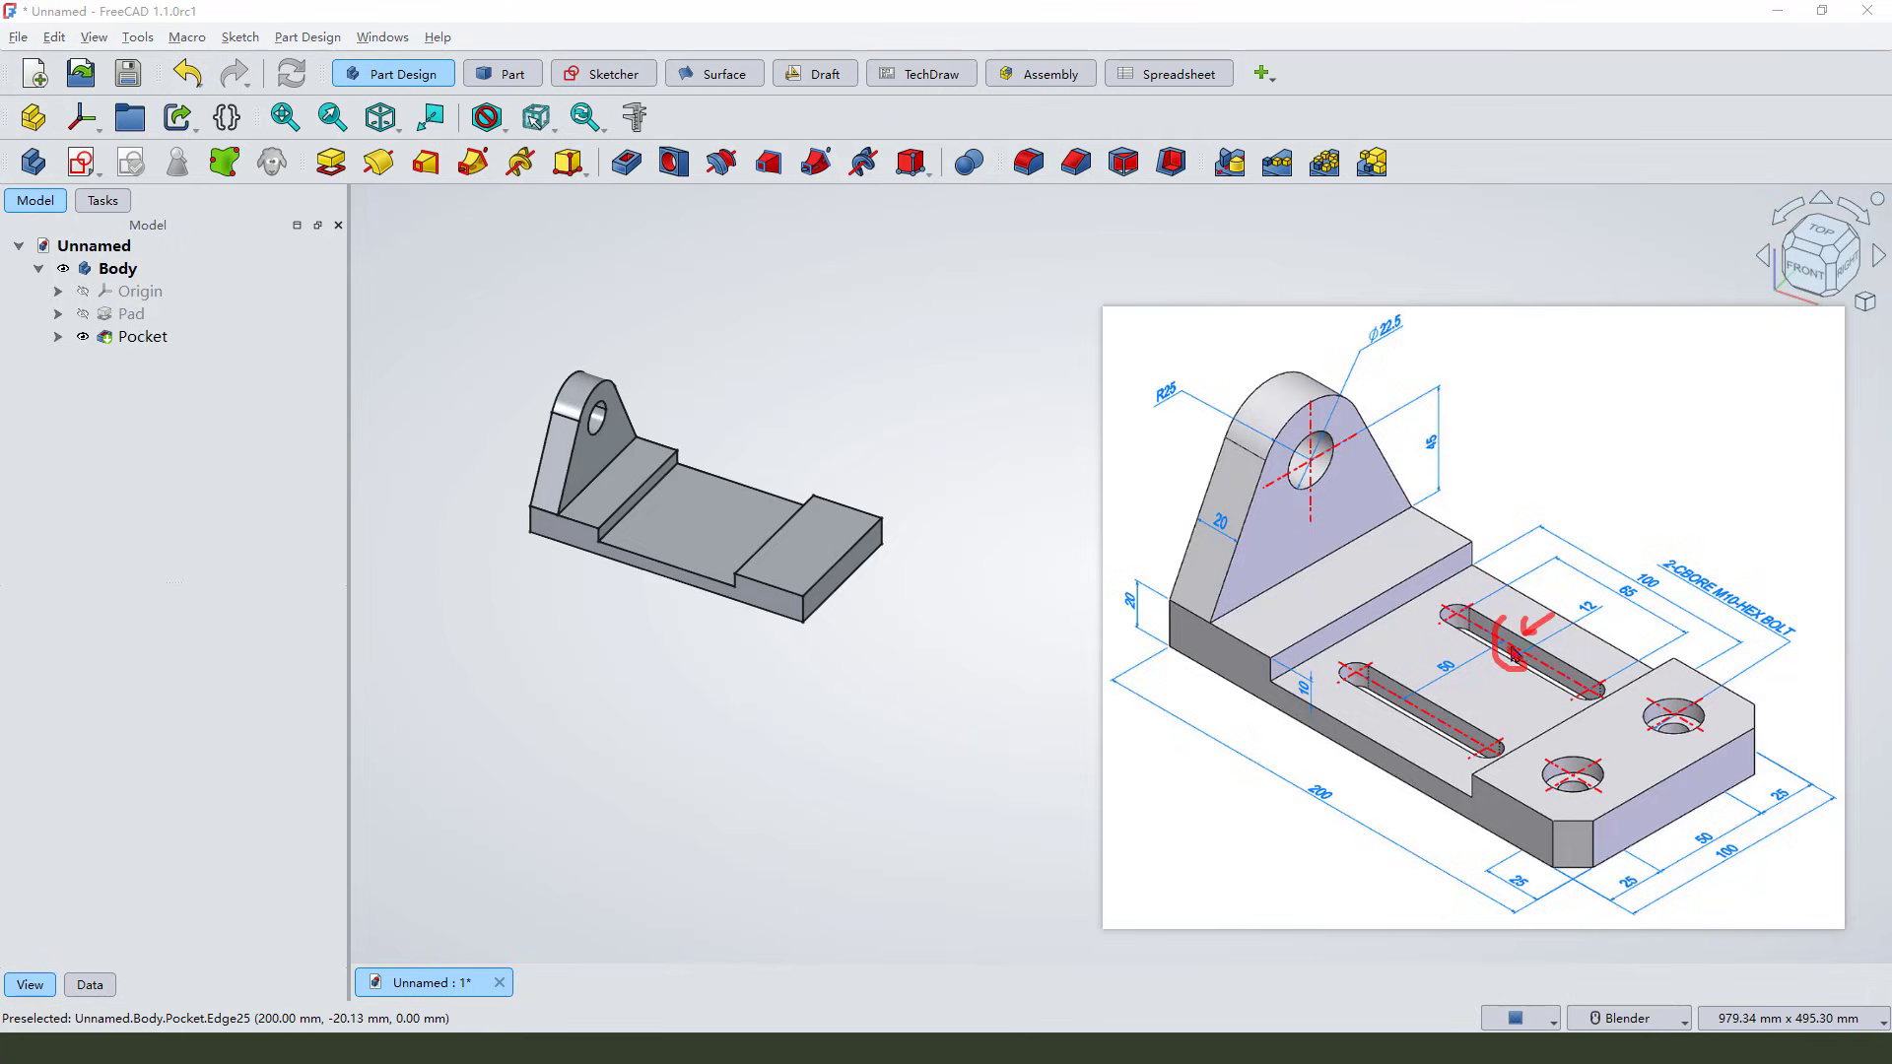
{"action": "left_click", "coordinate": [718, 507]}
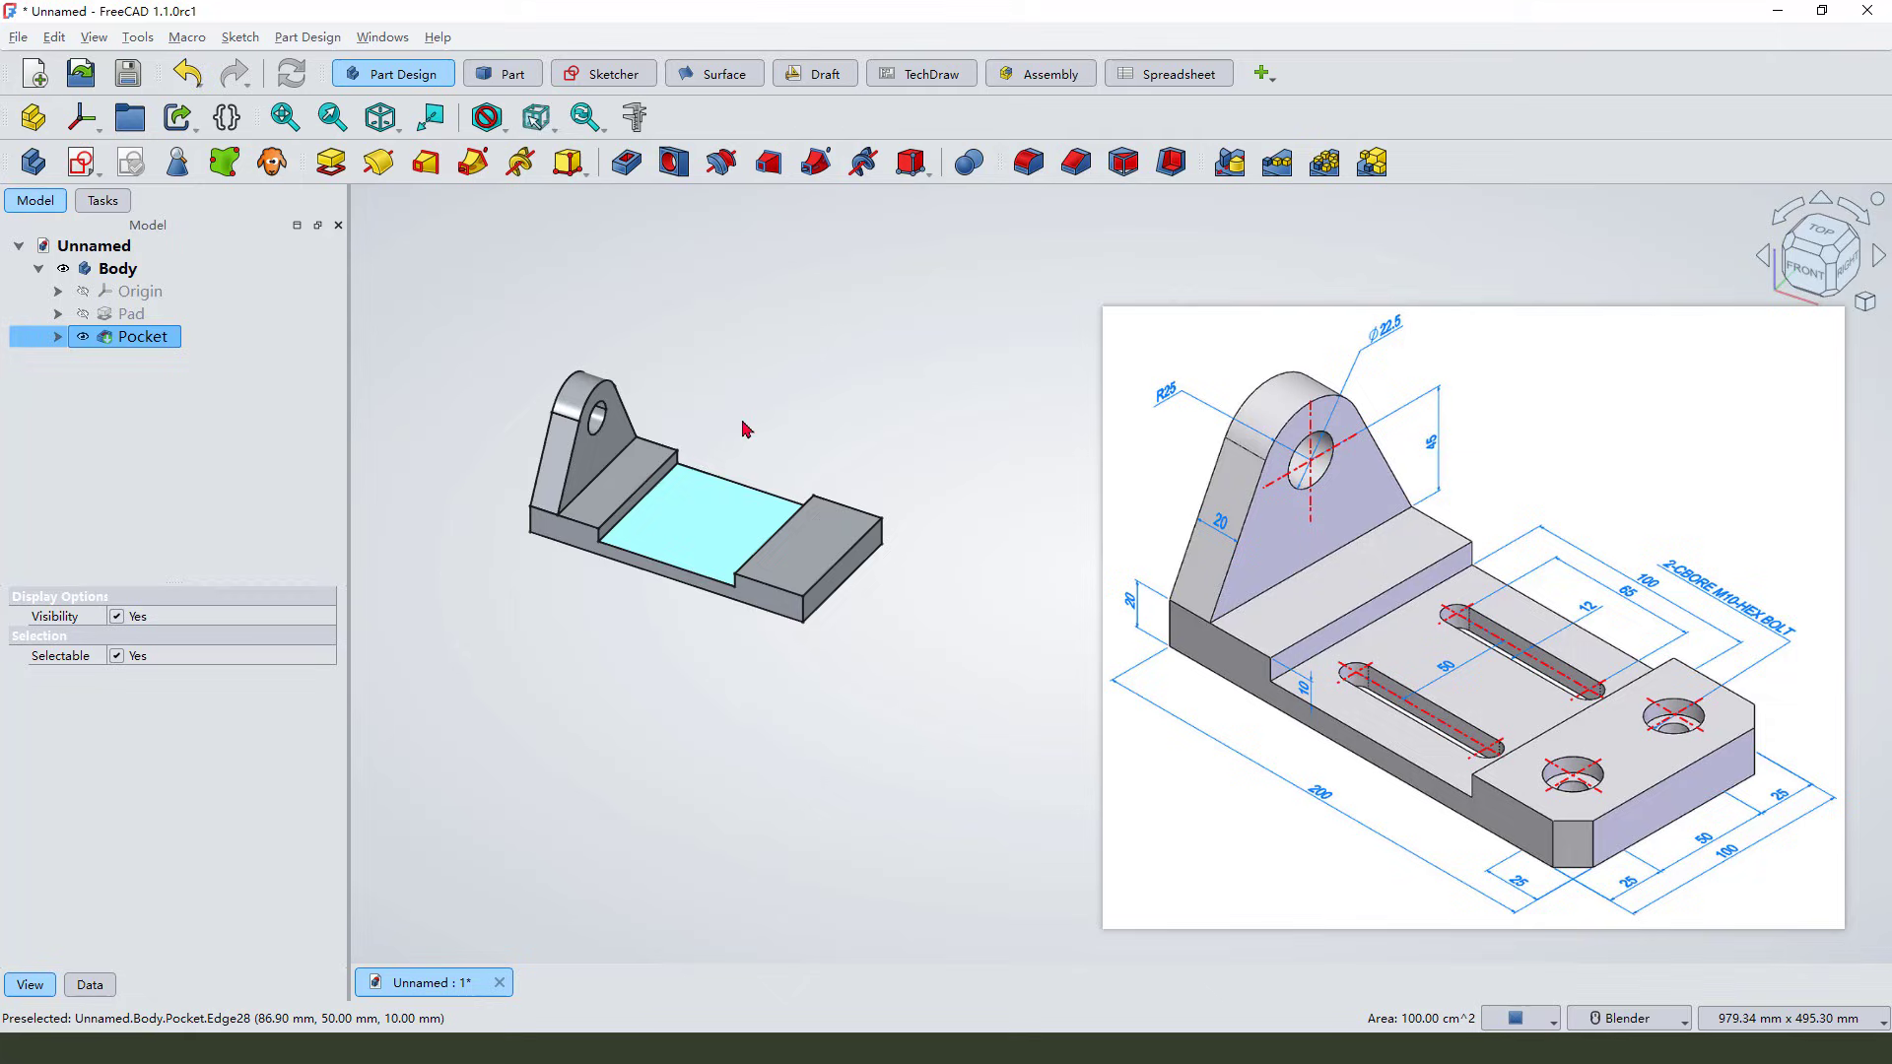
{"action": "left_click", "coordinate": [81, 162]}
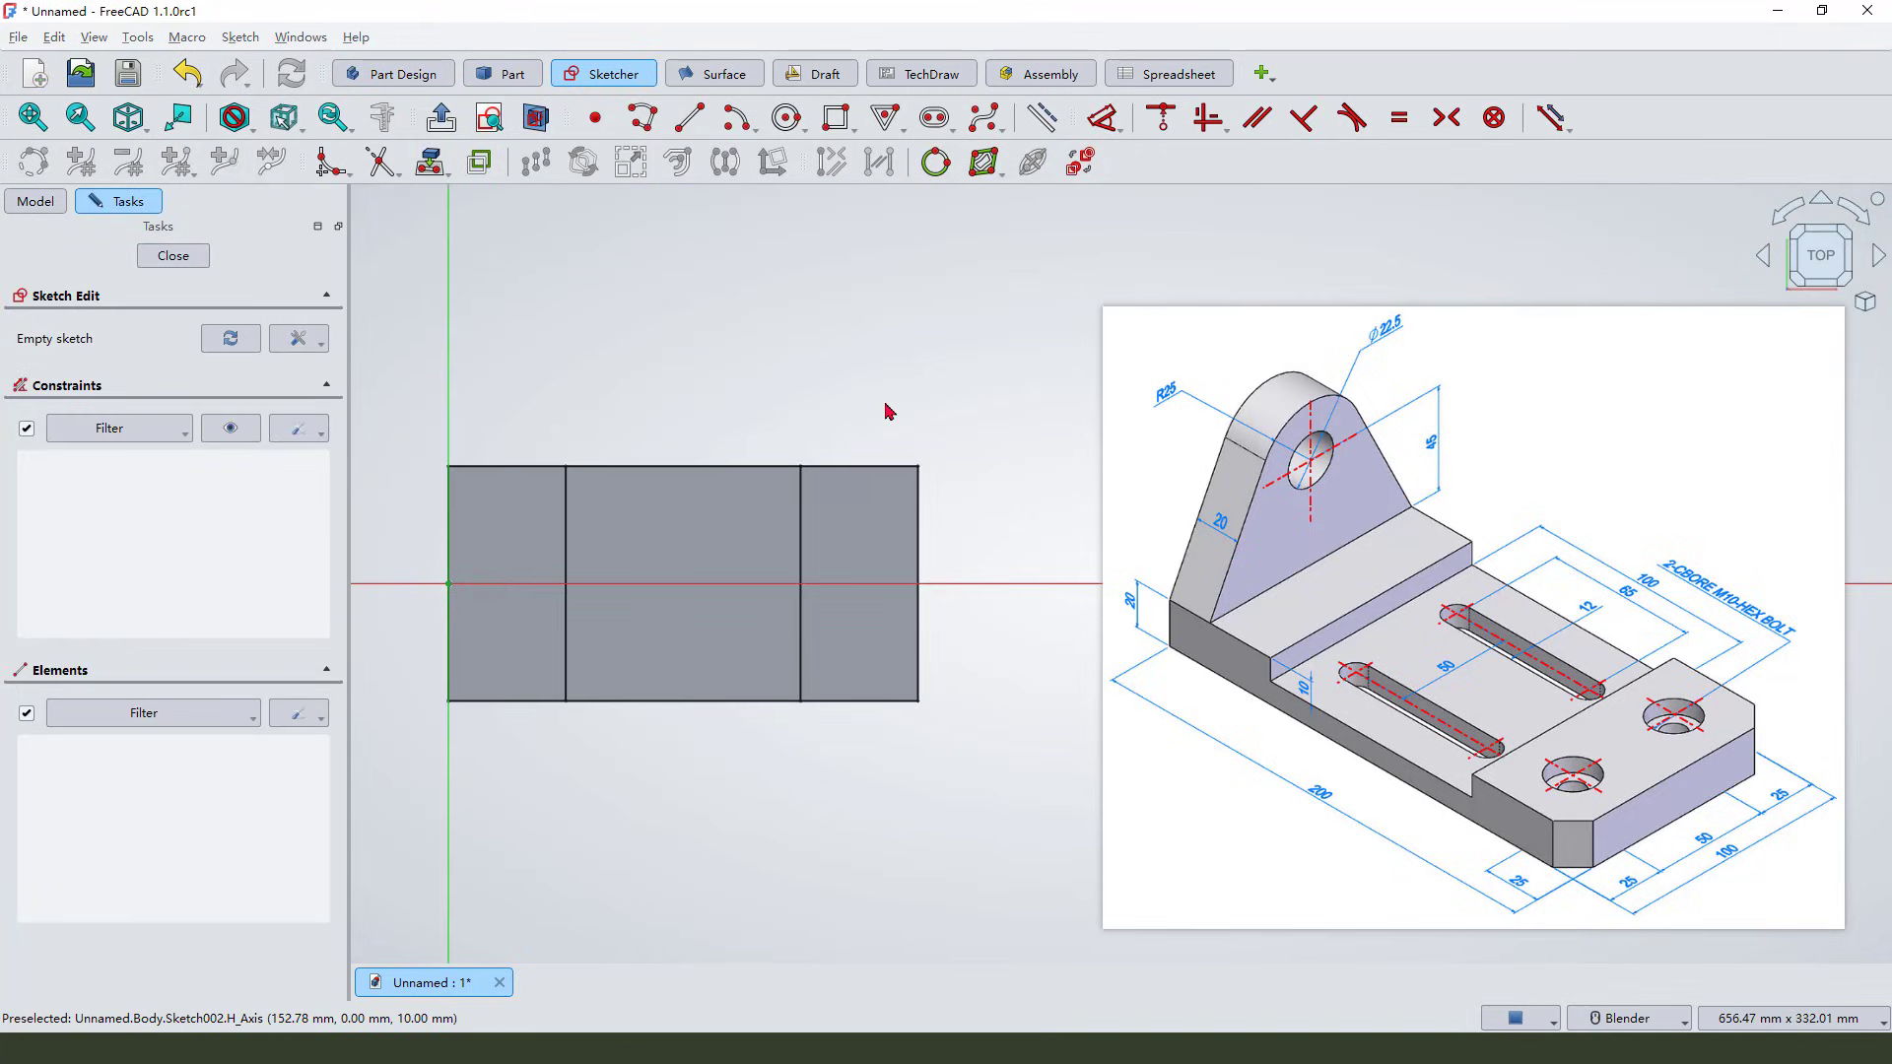
{"action": "left_click", "coordinate": [934, 118]}
{"action": "left_click", "coordinate": [608, 523]}
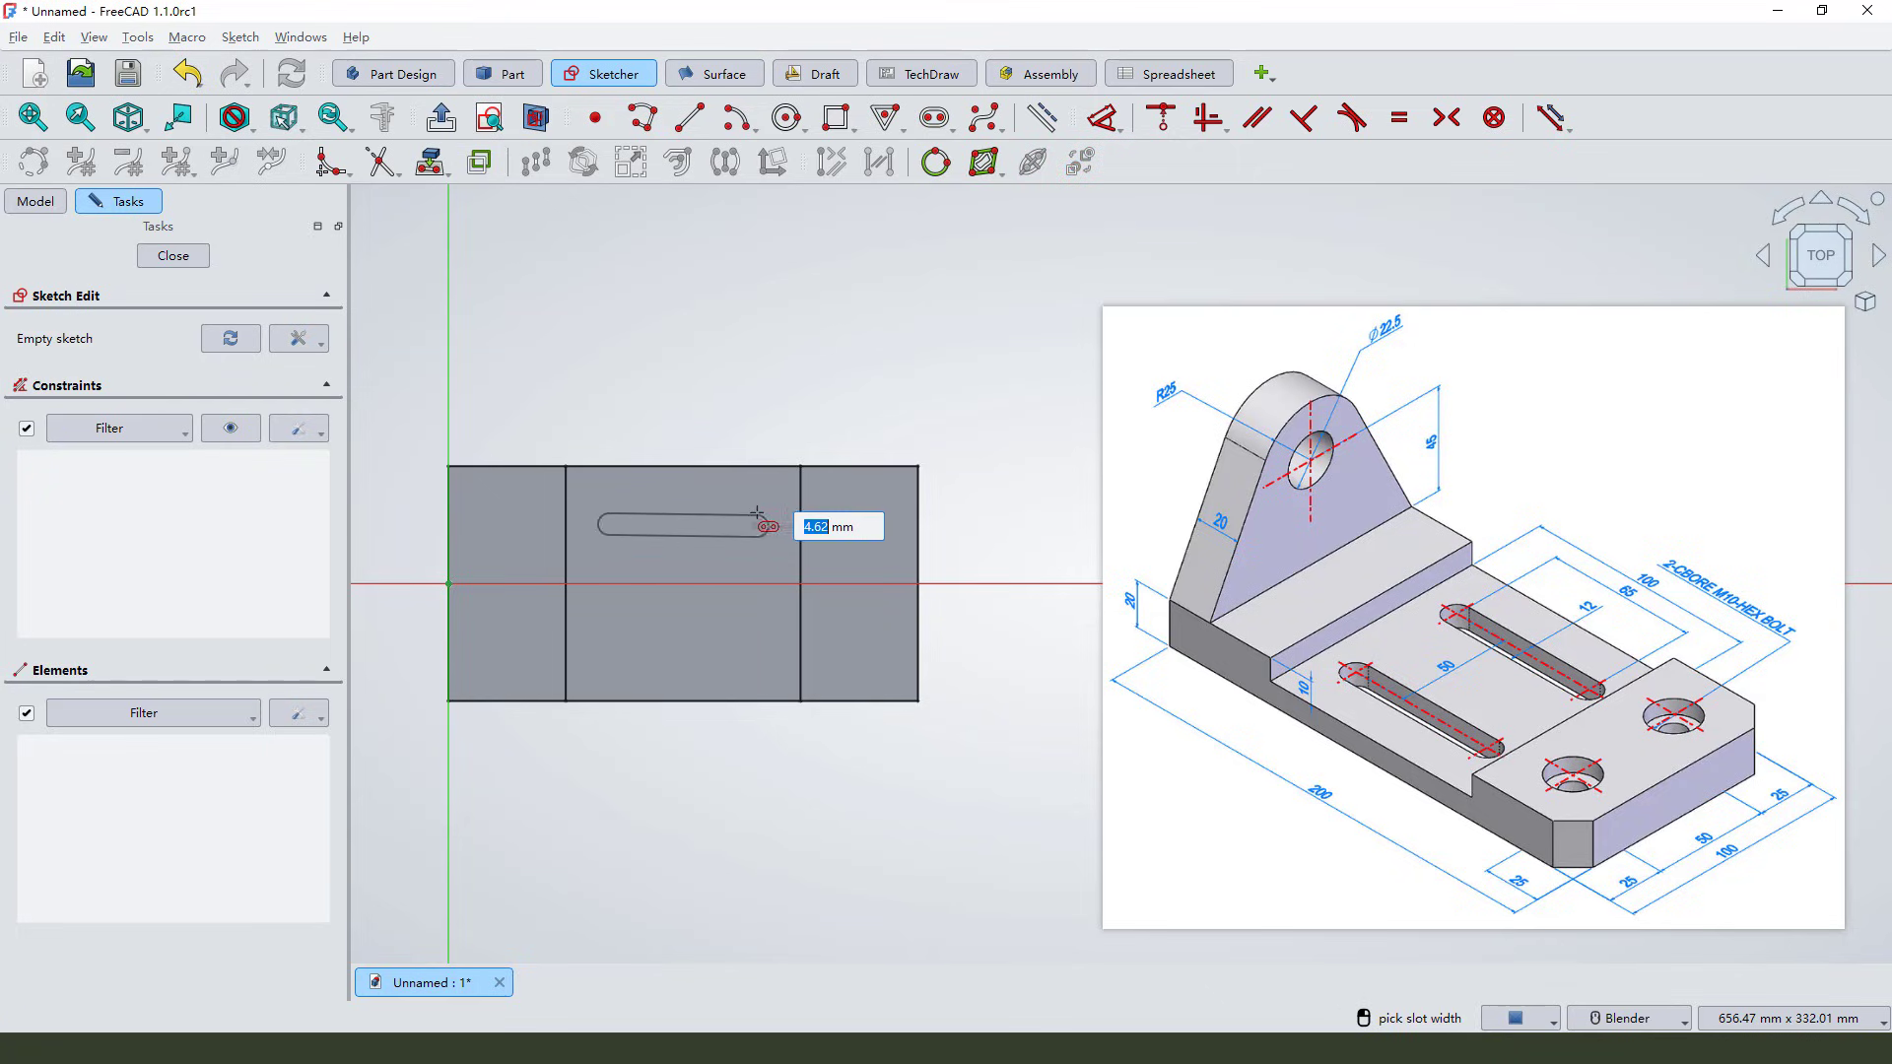
{"action": "left_click", "coordinate": [757, 527]}
{"action": "key", "text": "Escape"}
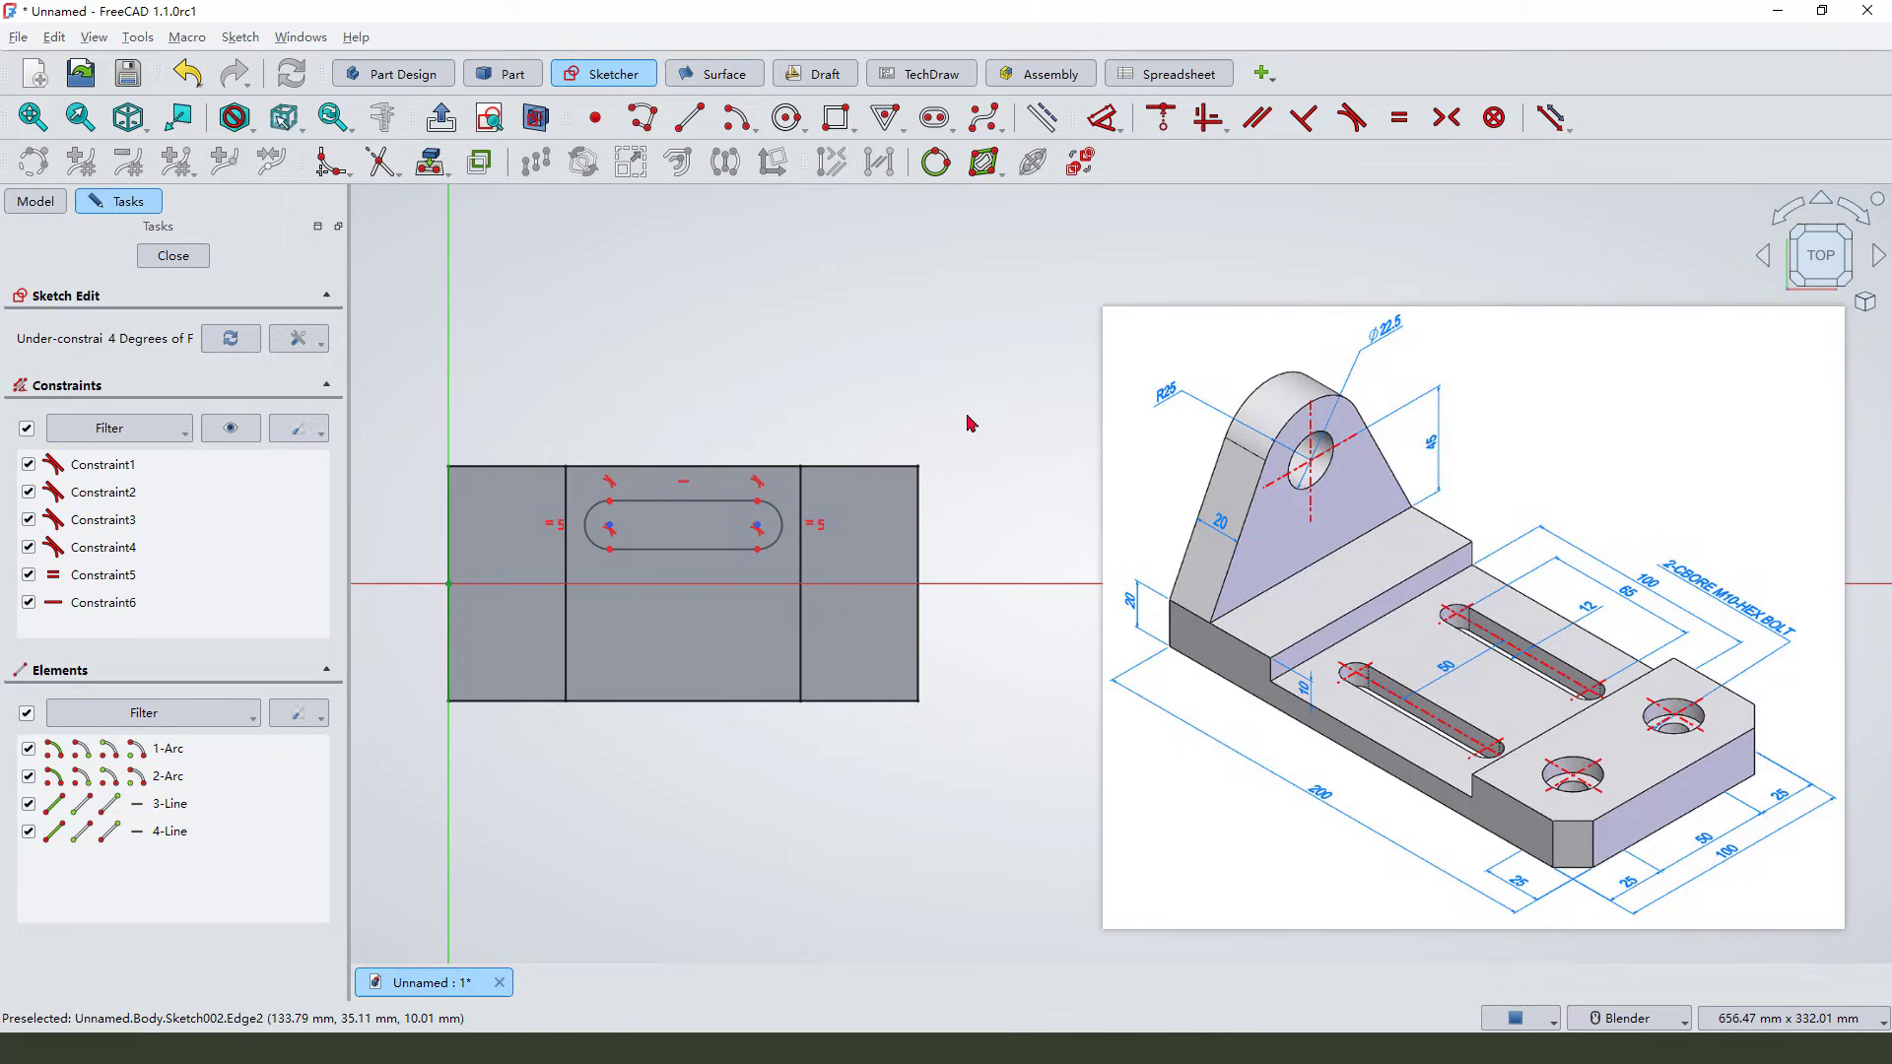
Step: Dimension the slot's upper straight edge to a length of 65 mm
{"action": "left_click_drag", "start_coordinate": [1444, 642], "coordinate": [1450, 659]}
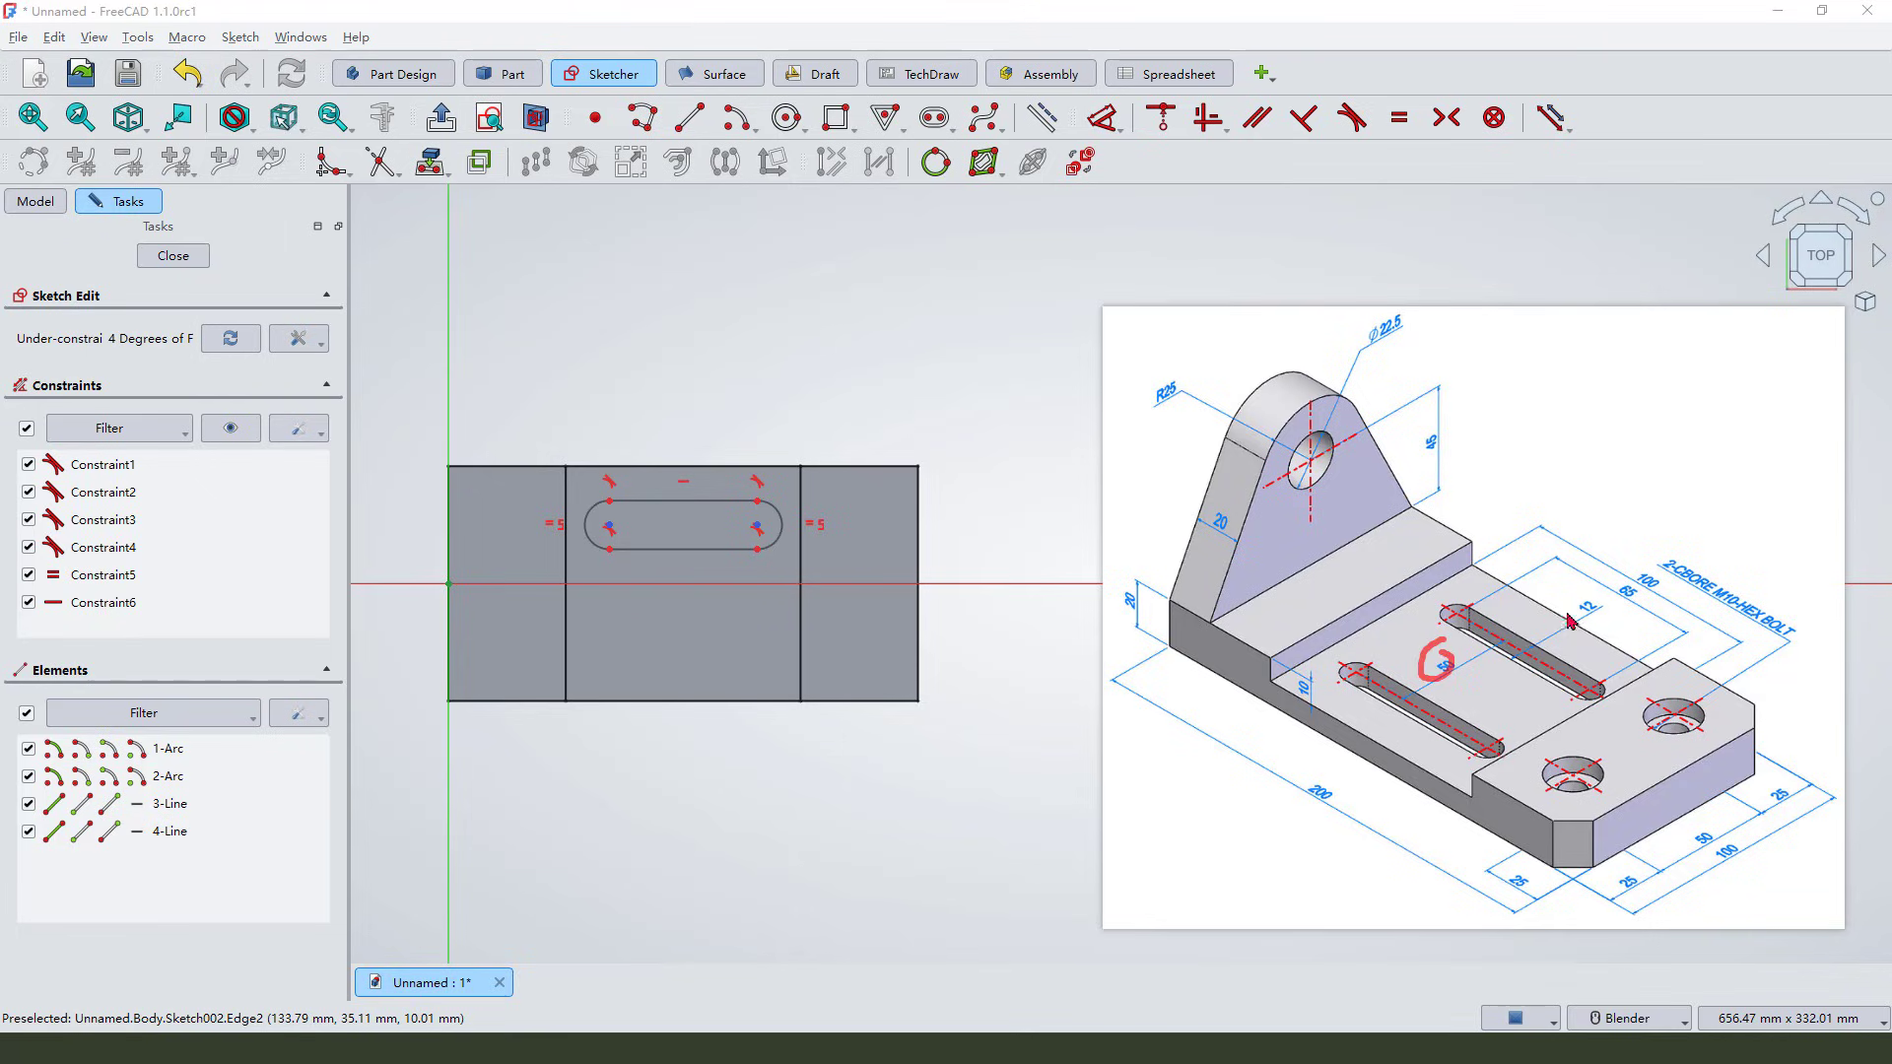
{"action": "key", "text": "Escape"}
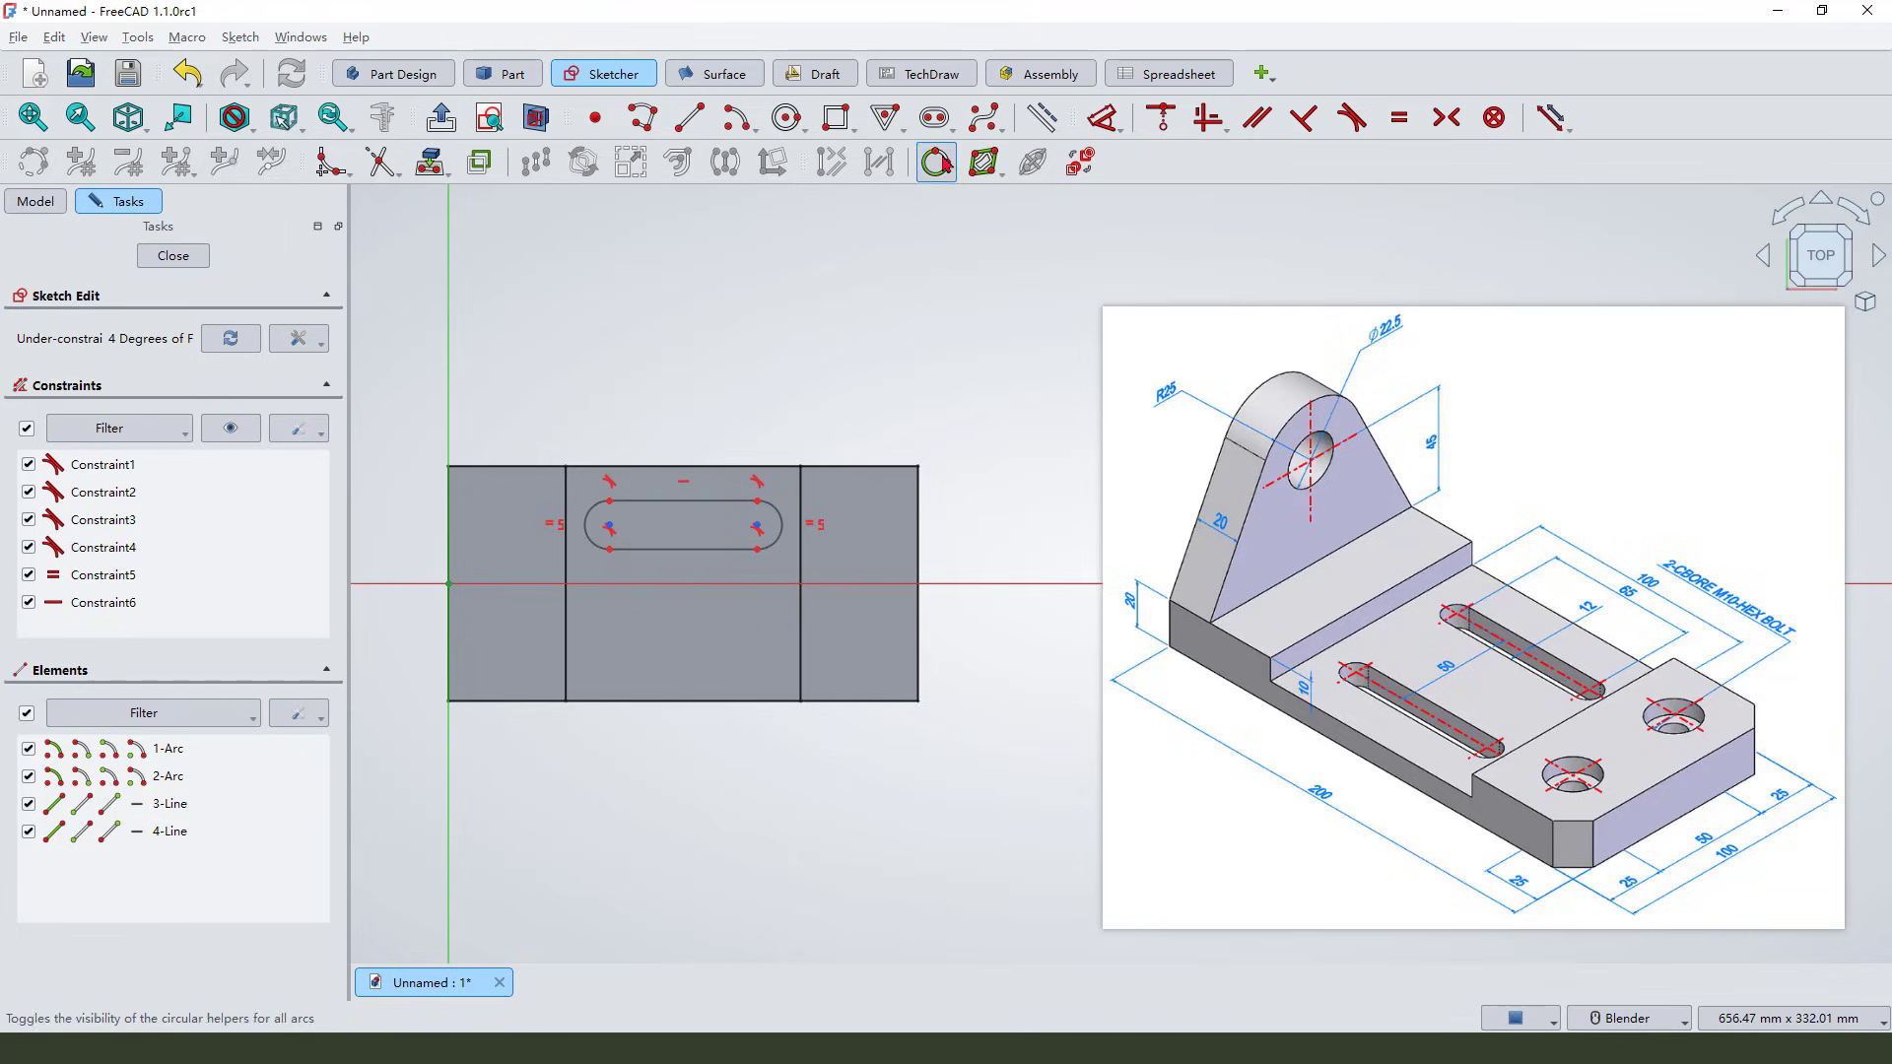
{"action": "left_click", "coordinate": [1110, 110]}
{"action": "left_click", "coordinate": [731, 500]}
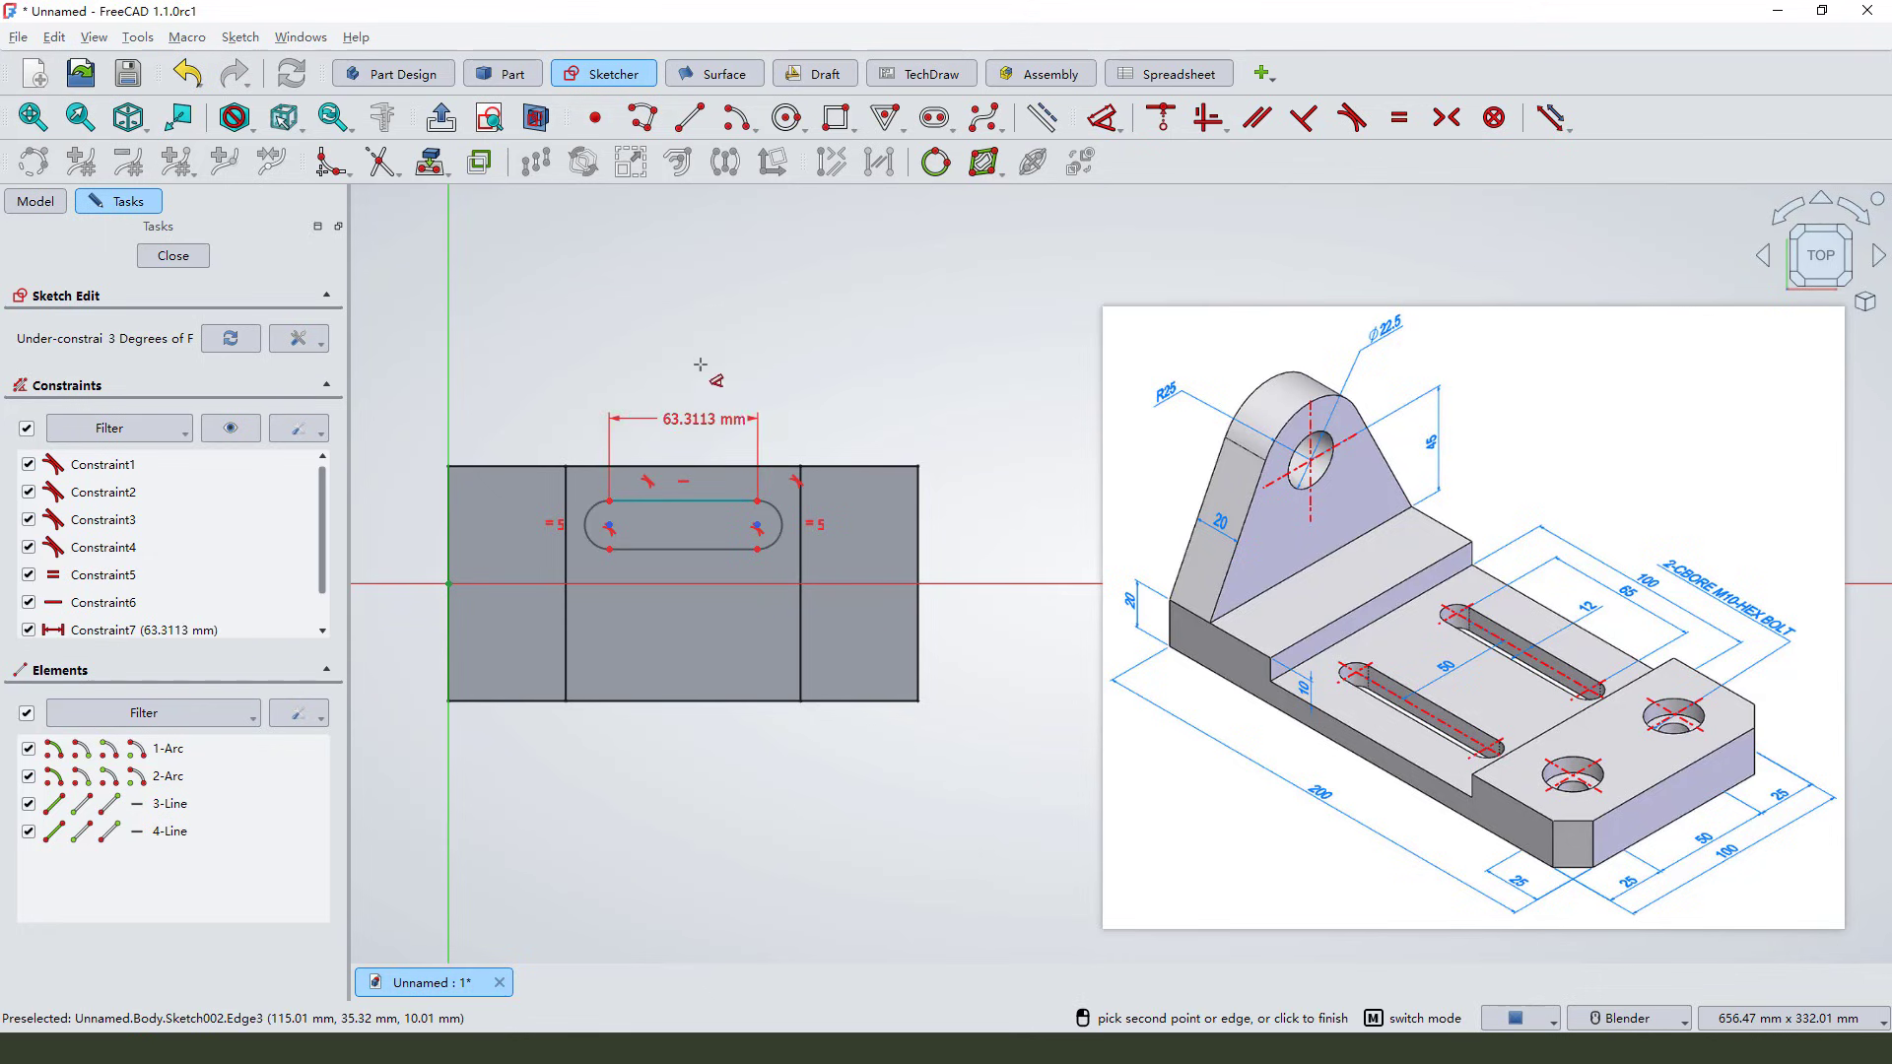
{"action": "left_click", "coordinate": [711, 357]}
{"action": "type", "text": "5"}
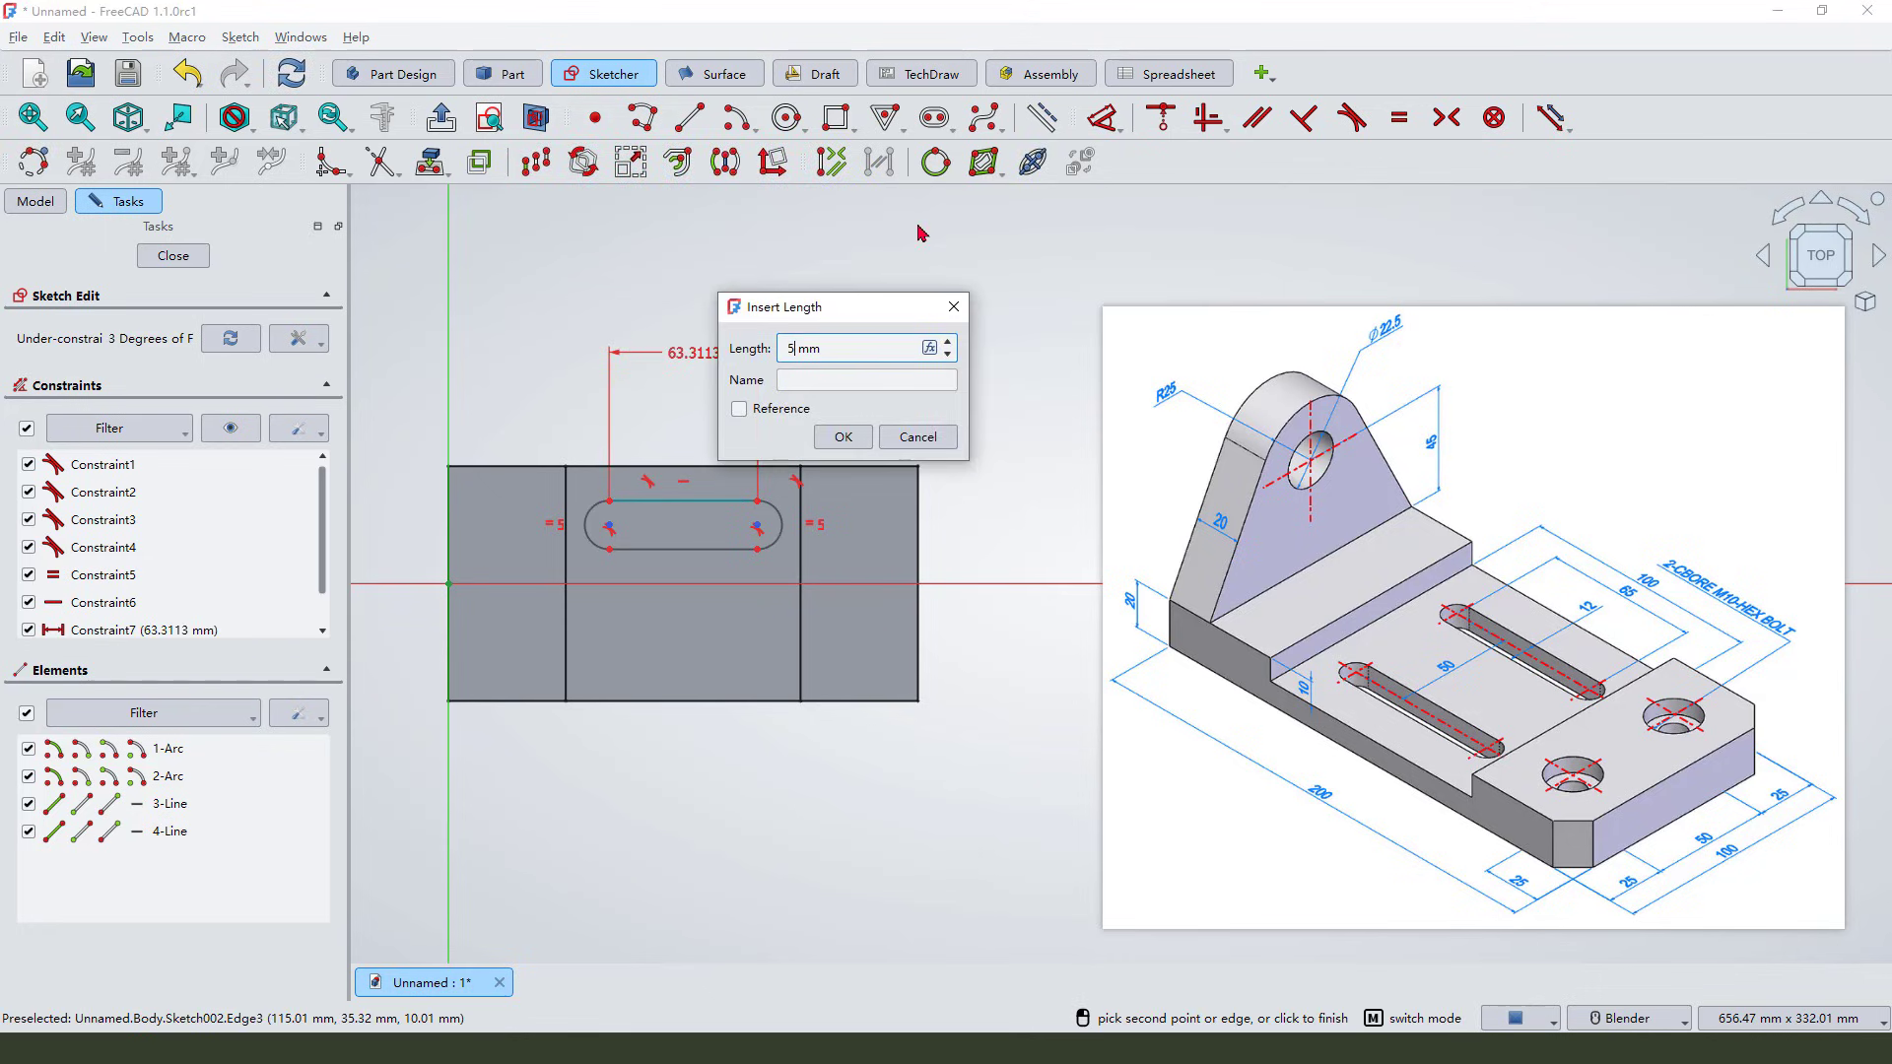
{"action": "key", "text": "Return"}
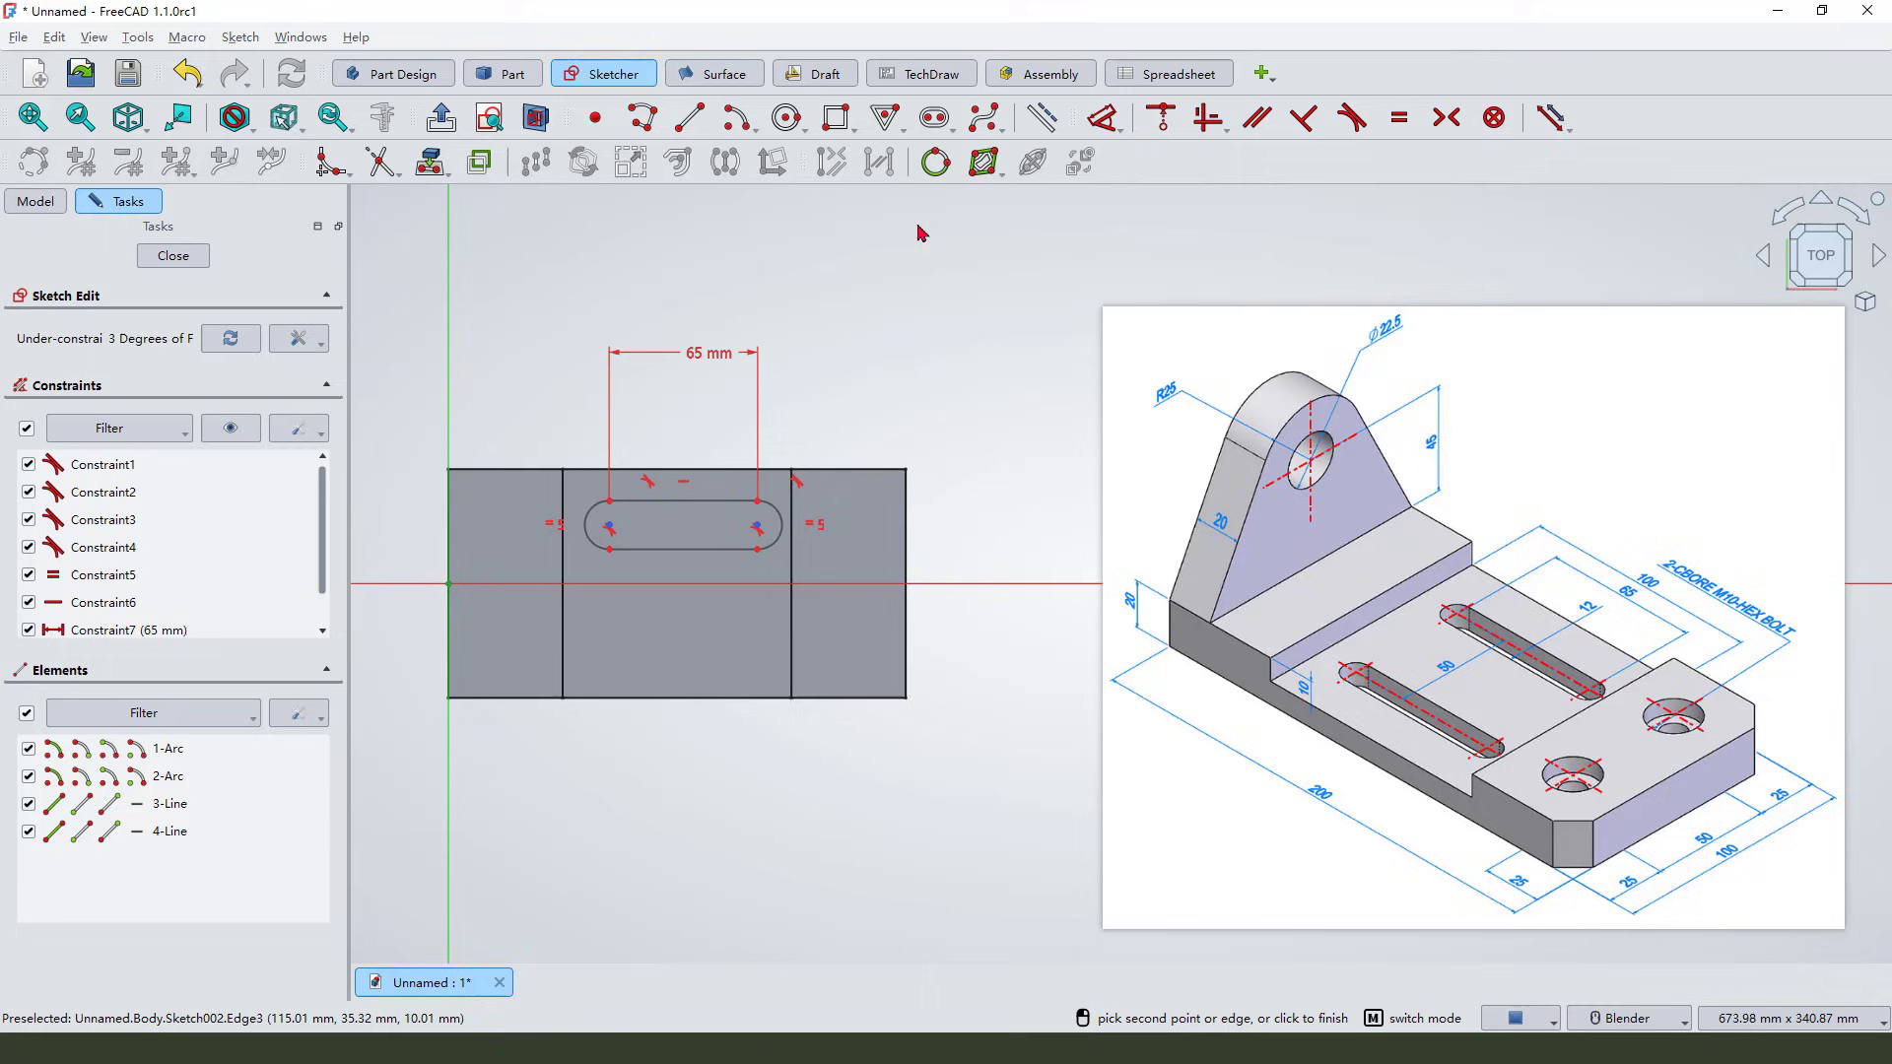
Step: Set the radius of the slot's end arc to 12 mm
{"action": "left_click", "coordinate": [781, 526]}
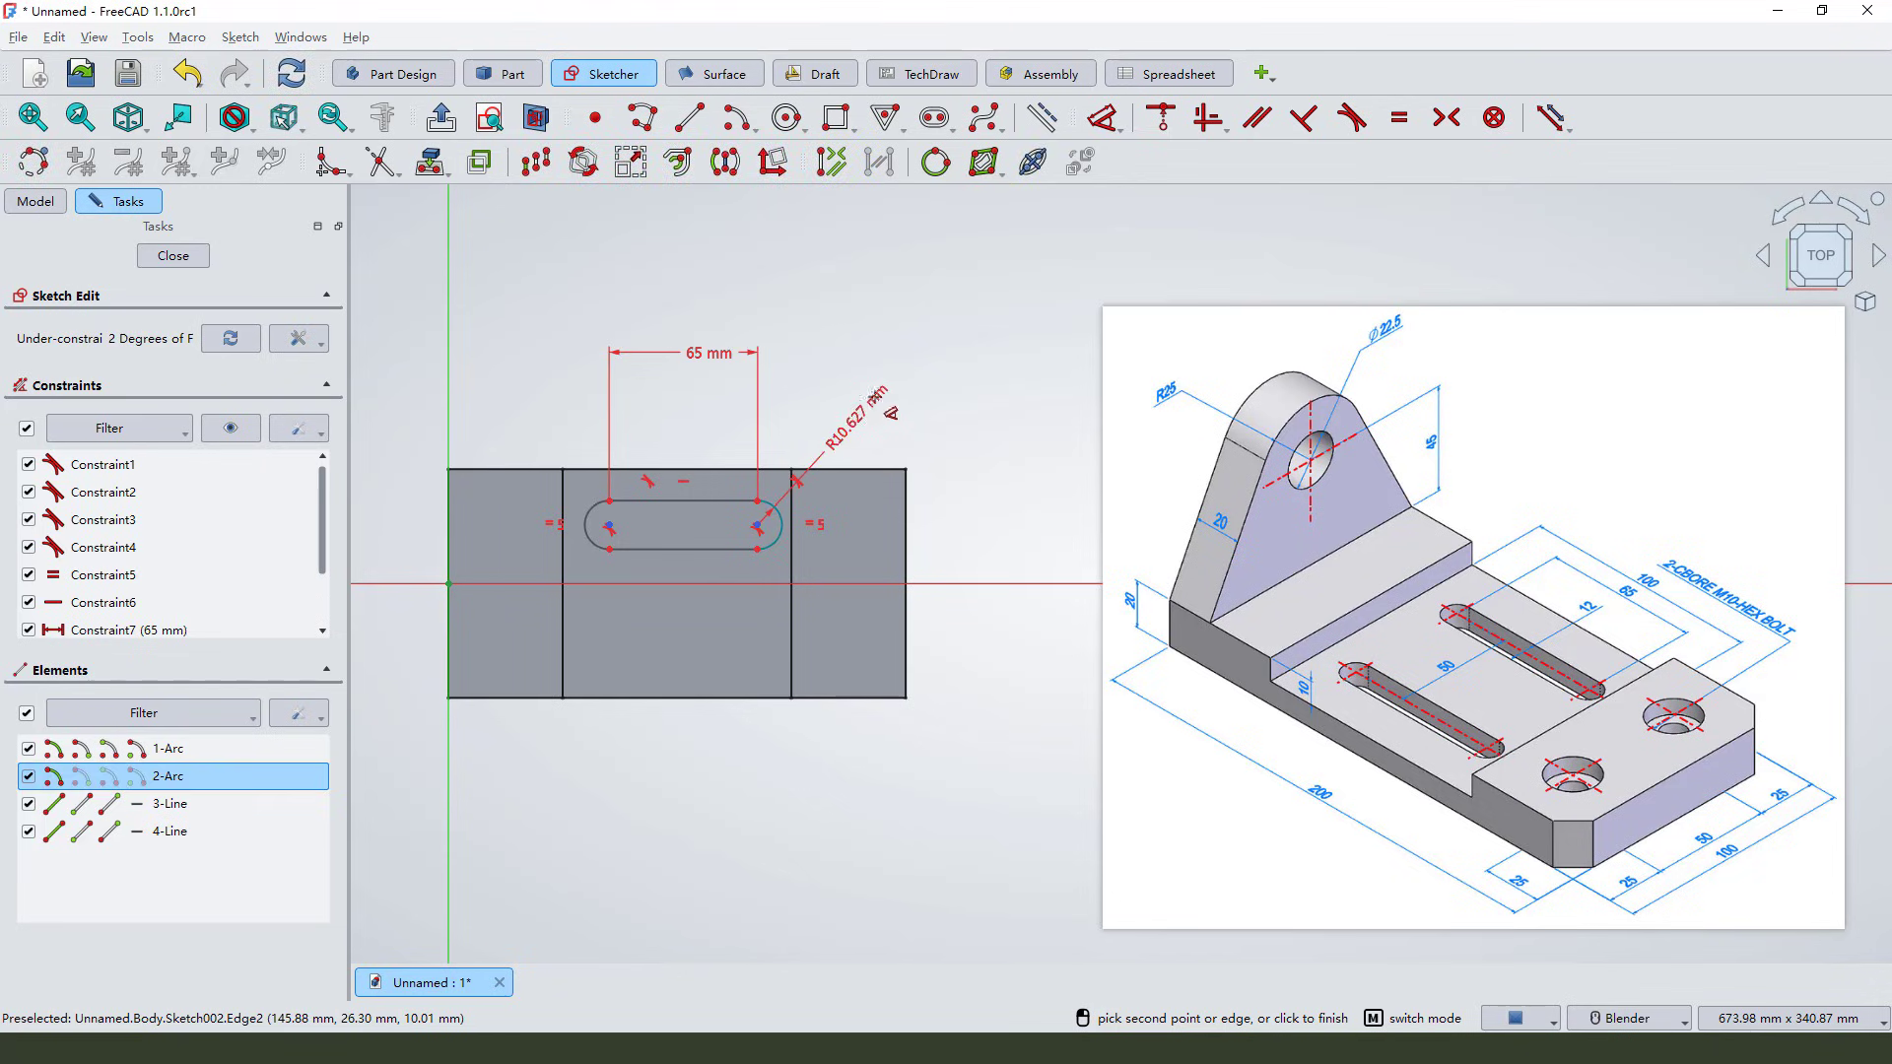
{"action": "left_click", "coordinate": [891, 409]}
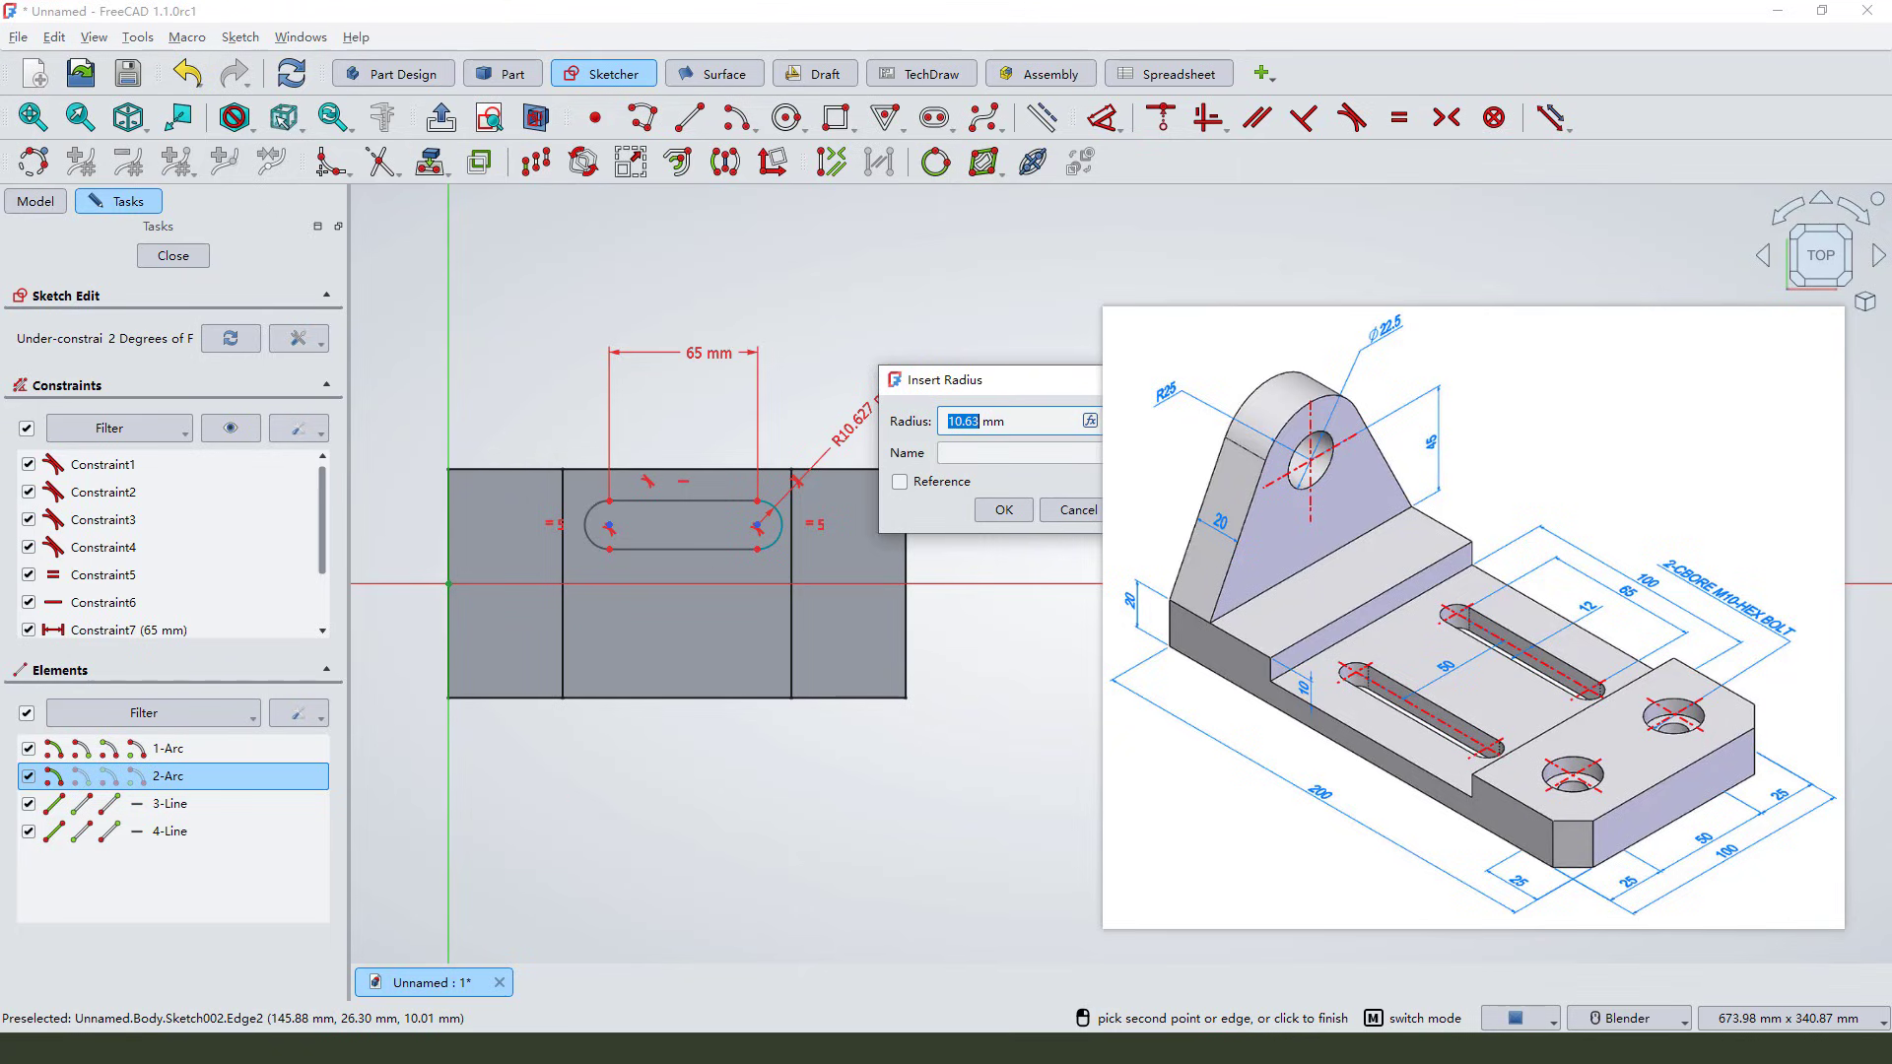
{"action": "type", "text": "1"}
{"action": "left_click", "coordinate": [1006, 509]}
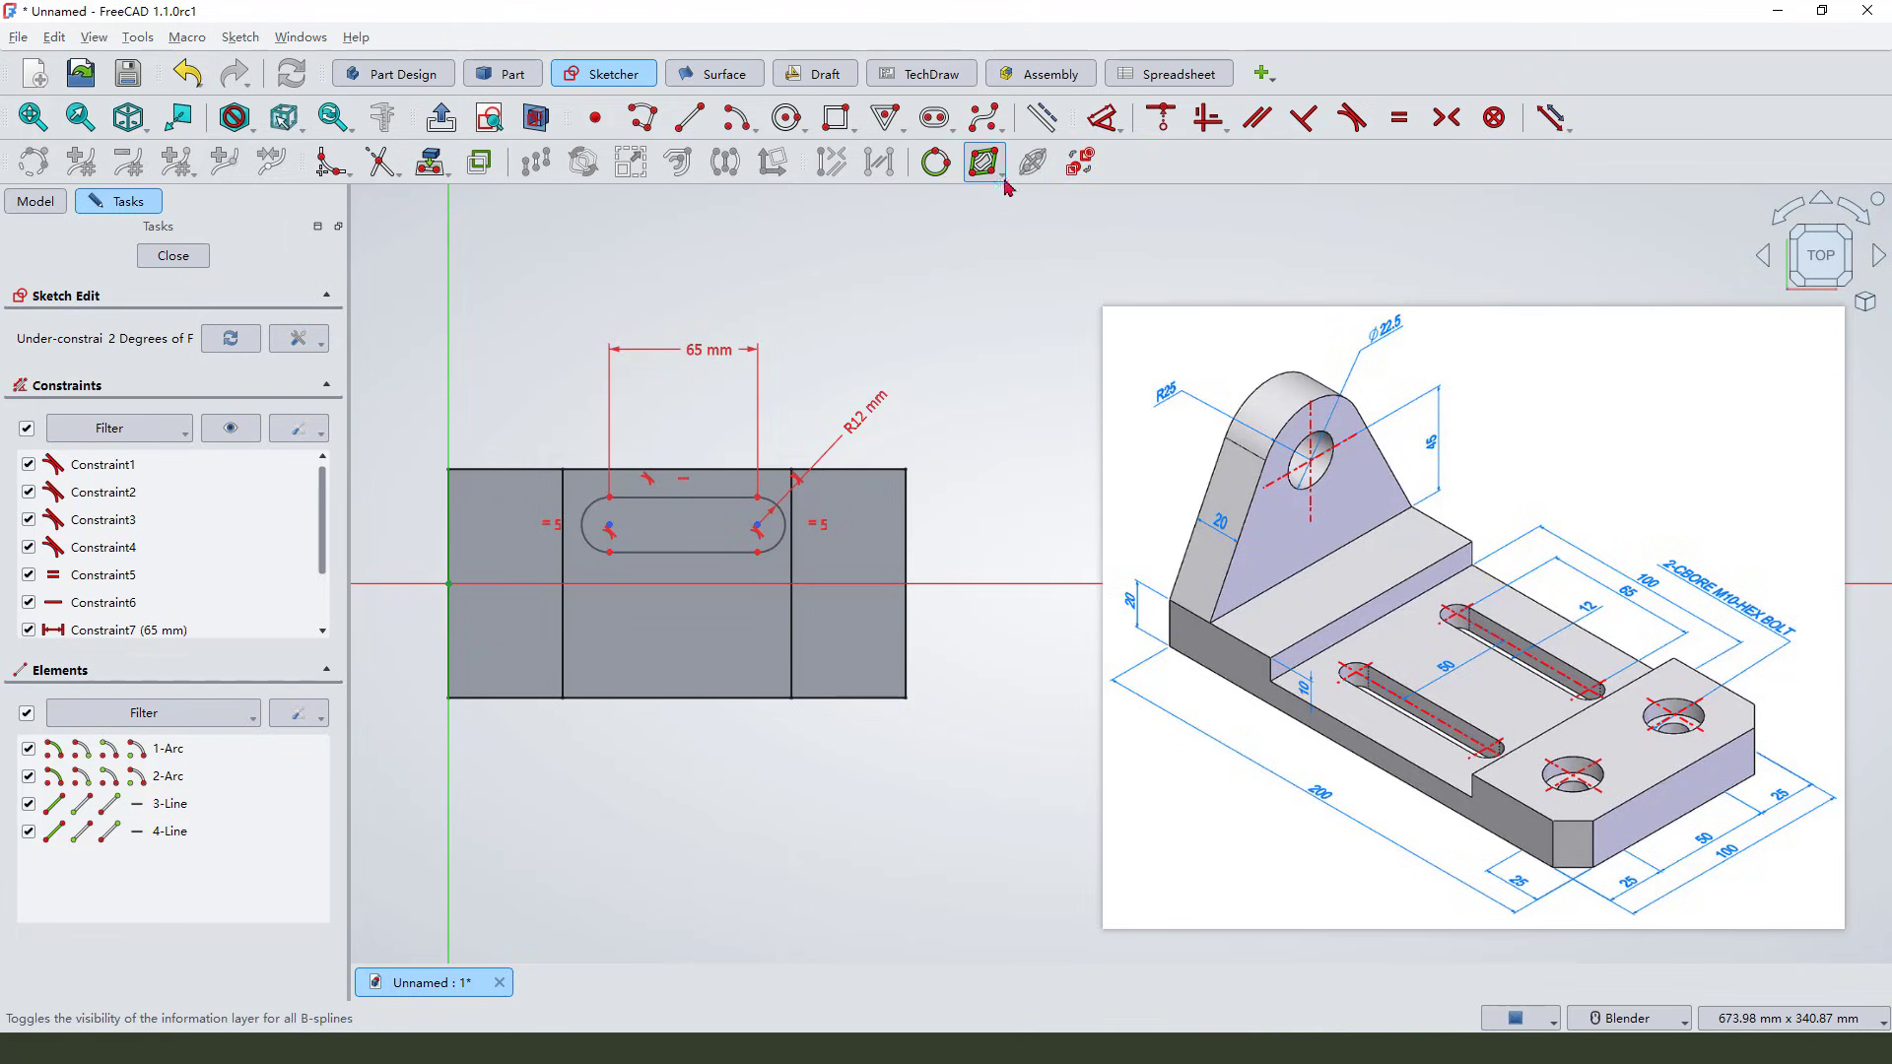
Step: Project the recess's upper edge as external geometry and draw a construction line from its midpoint to the midpoint of the slot's upper edge
{"action": "left_click", "coordinate": [431, 162]}
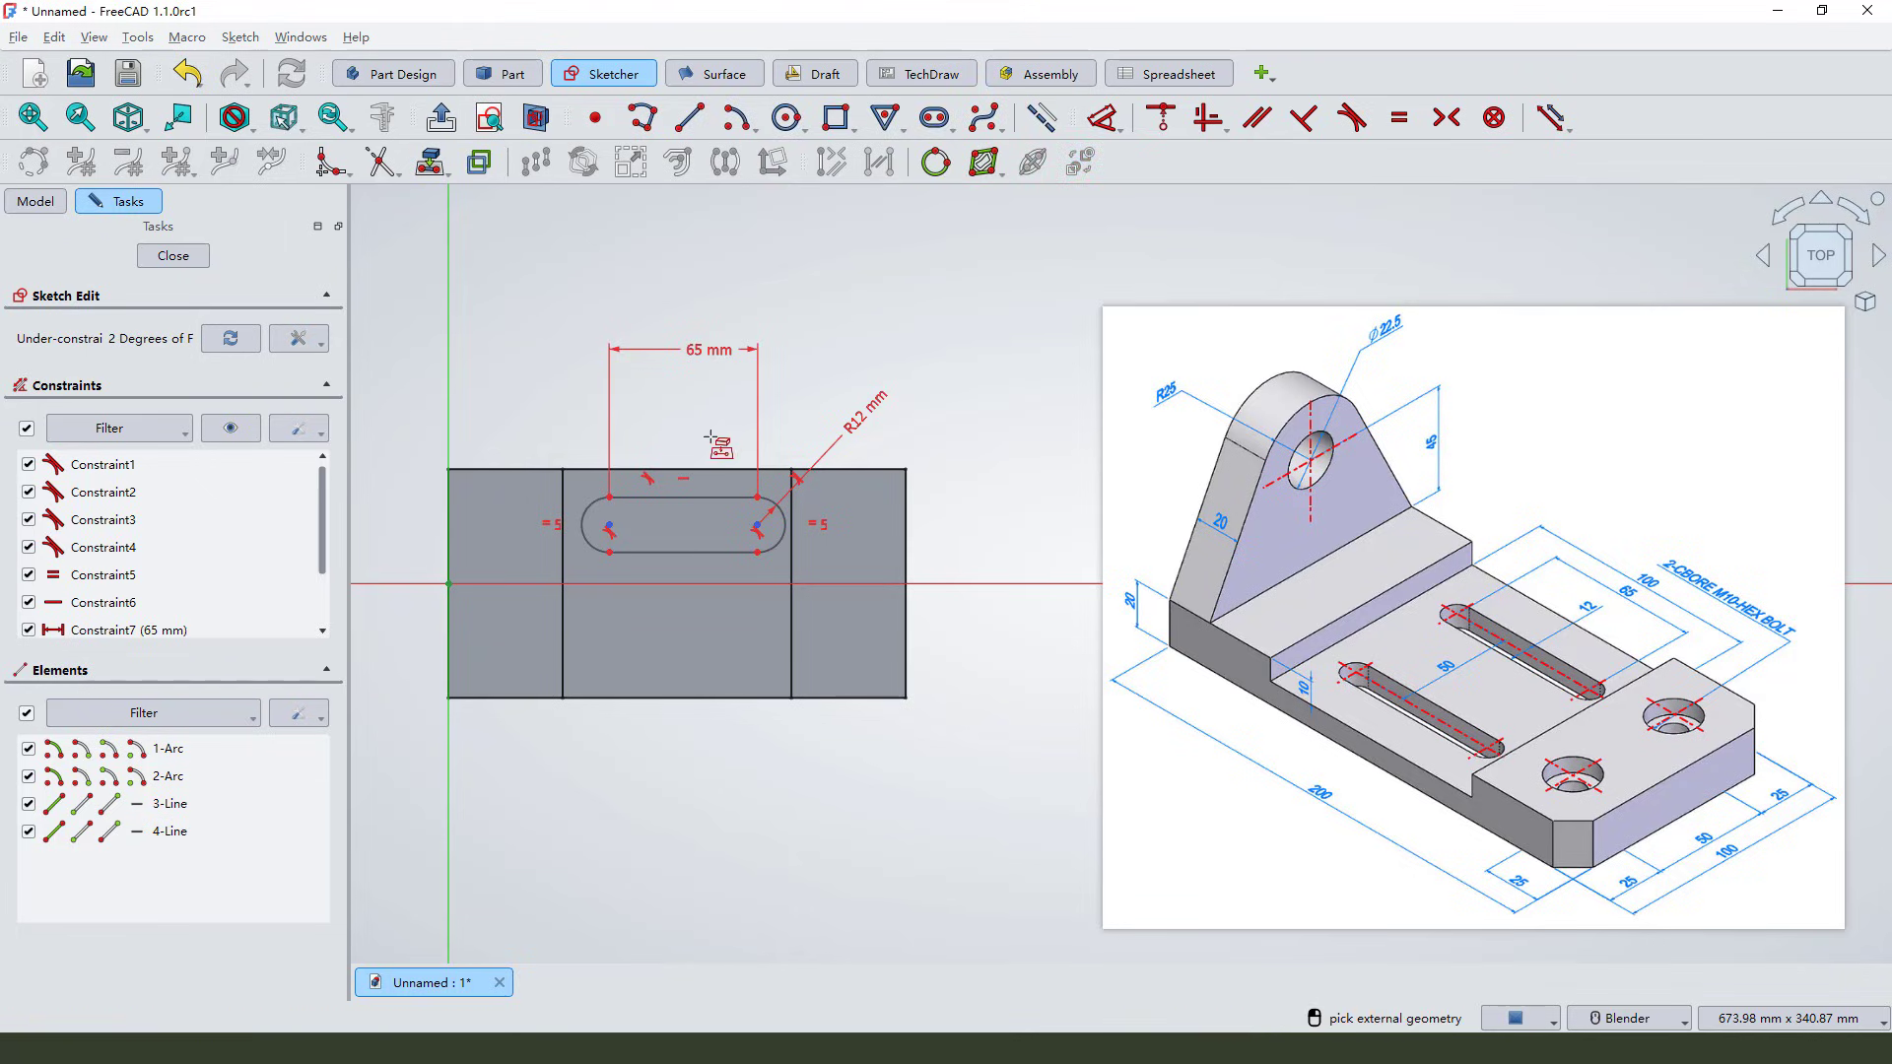
{"action": "left_click", "coordinate": [714, 469]}
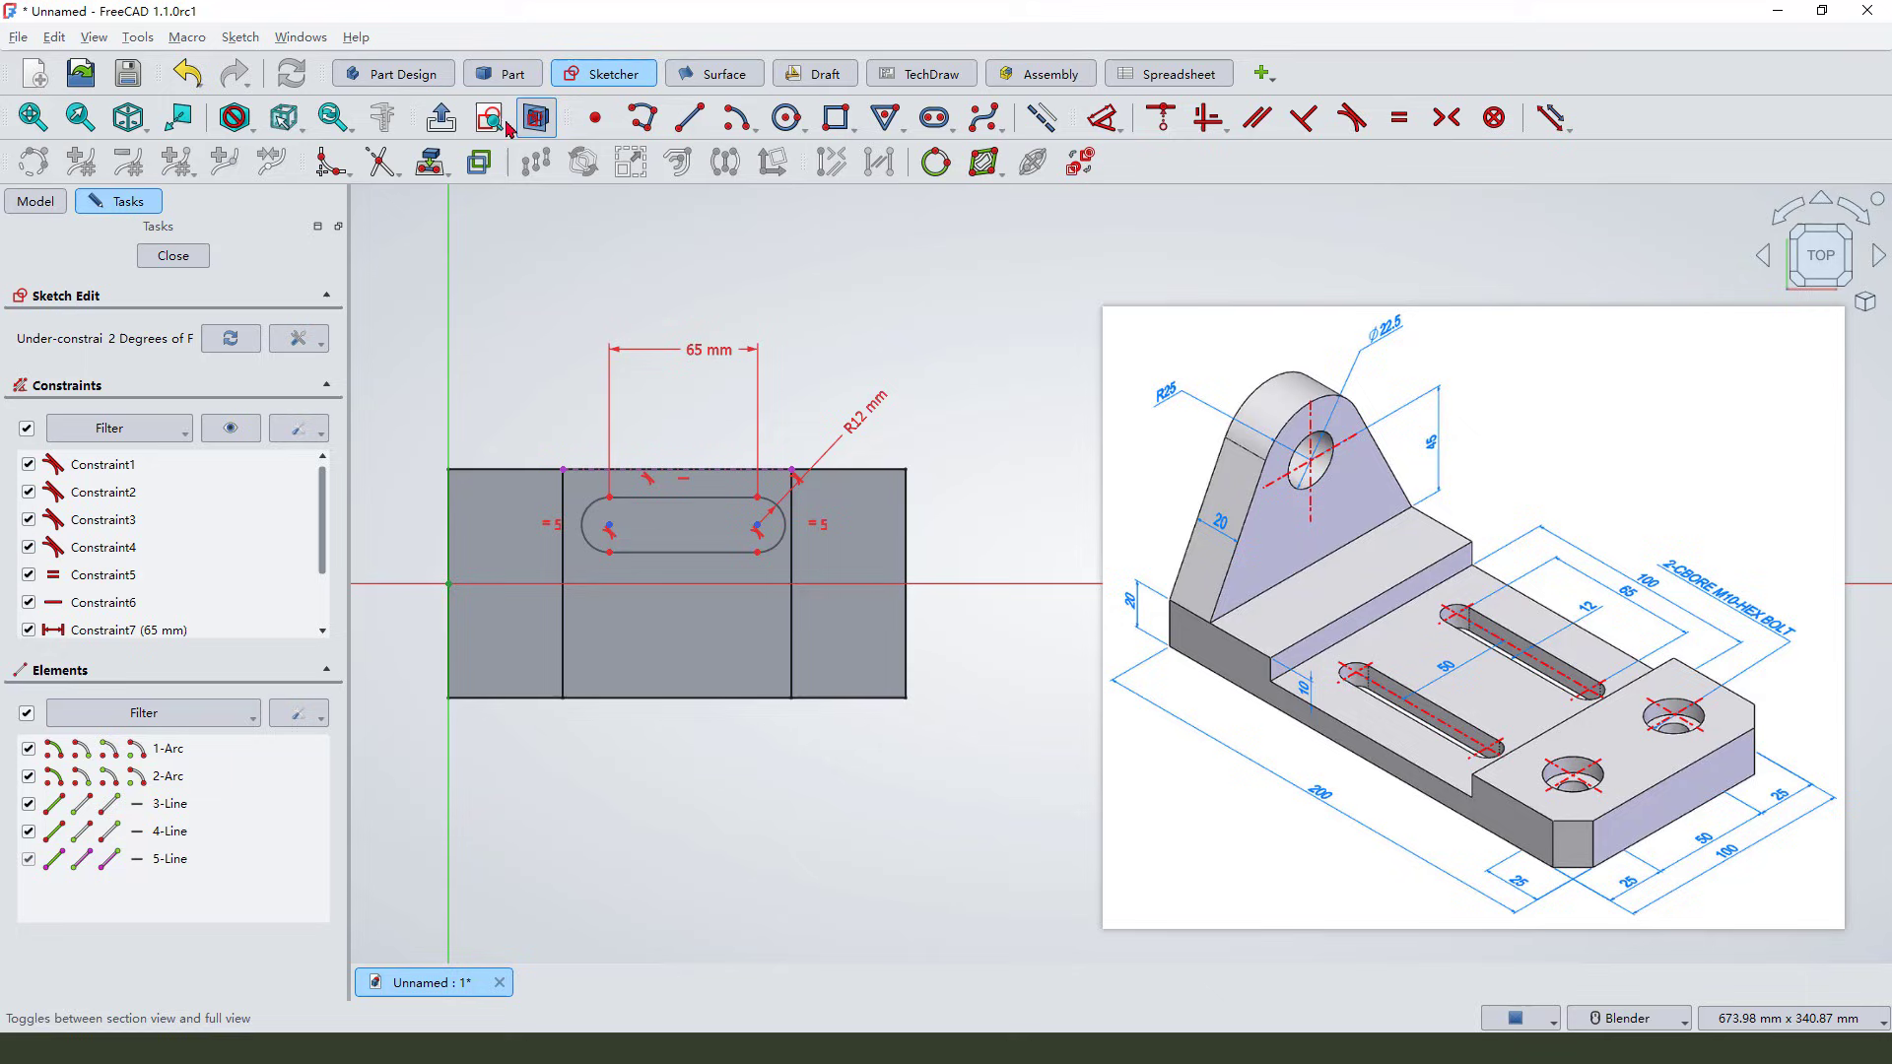
{"action": "left_click", "coordinate": [686, 119]}
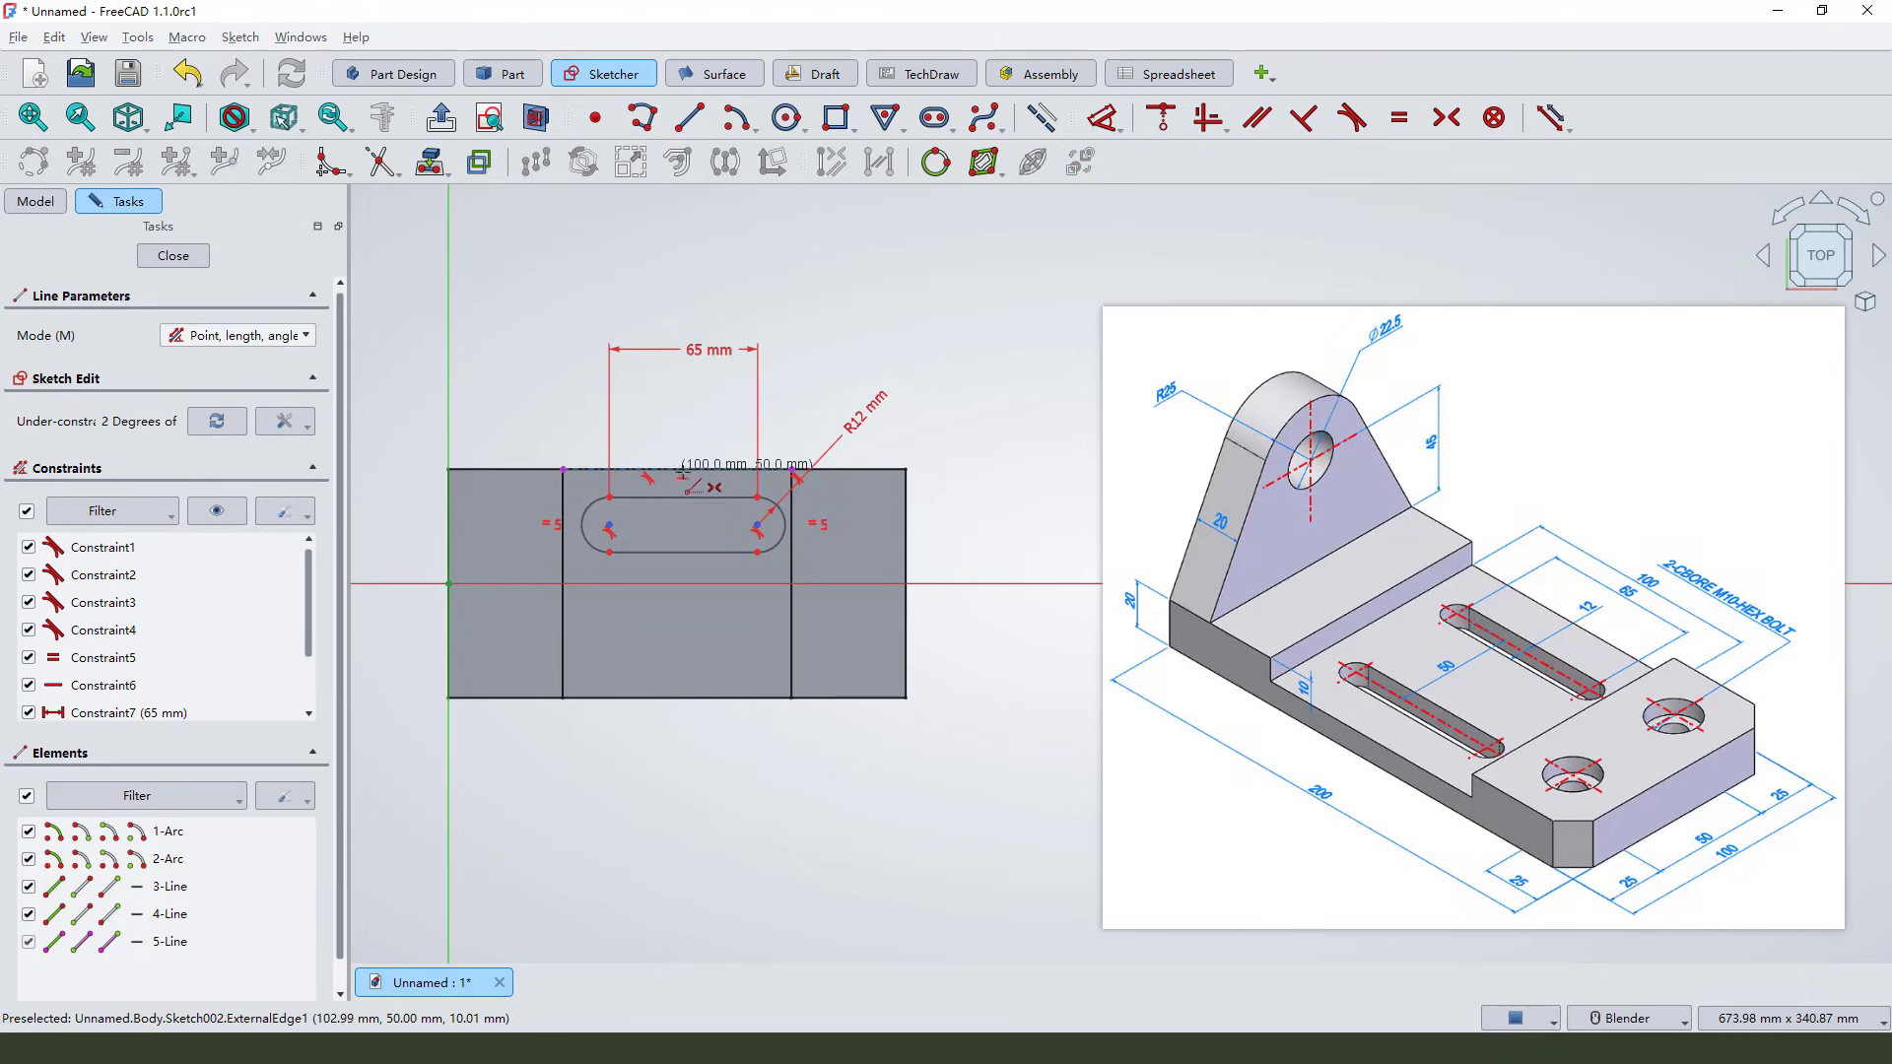
{"action": "left_click", "coordinate": [677, 469]}
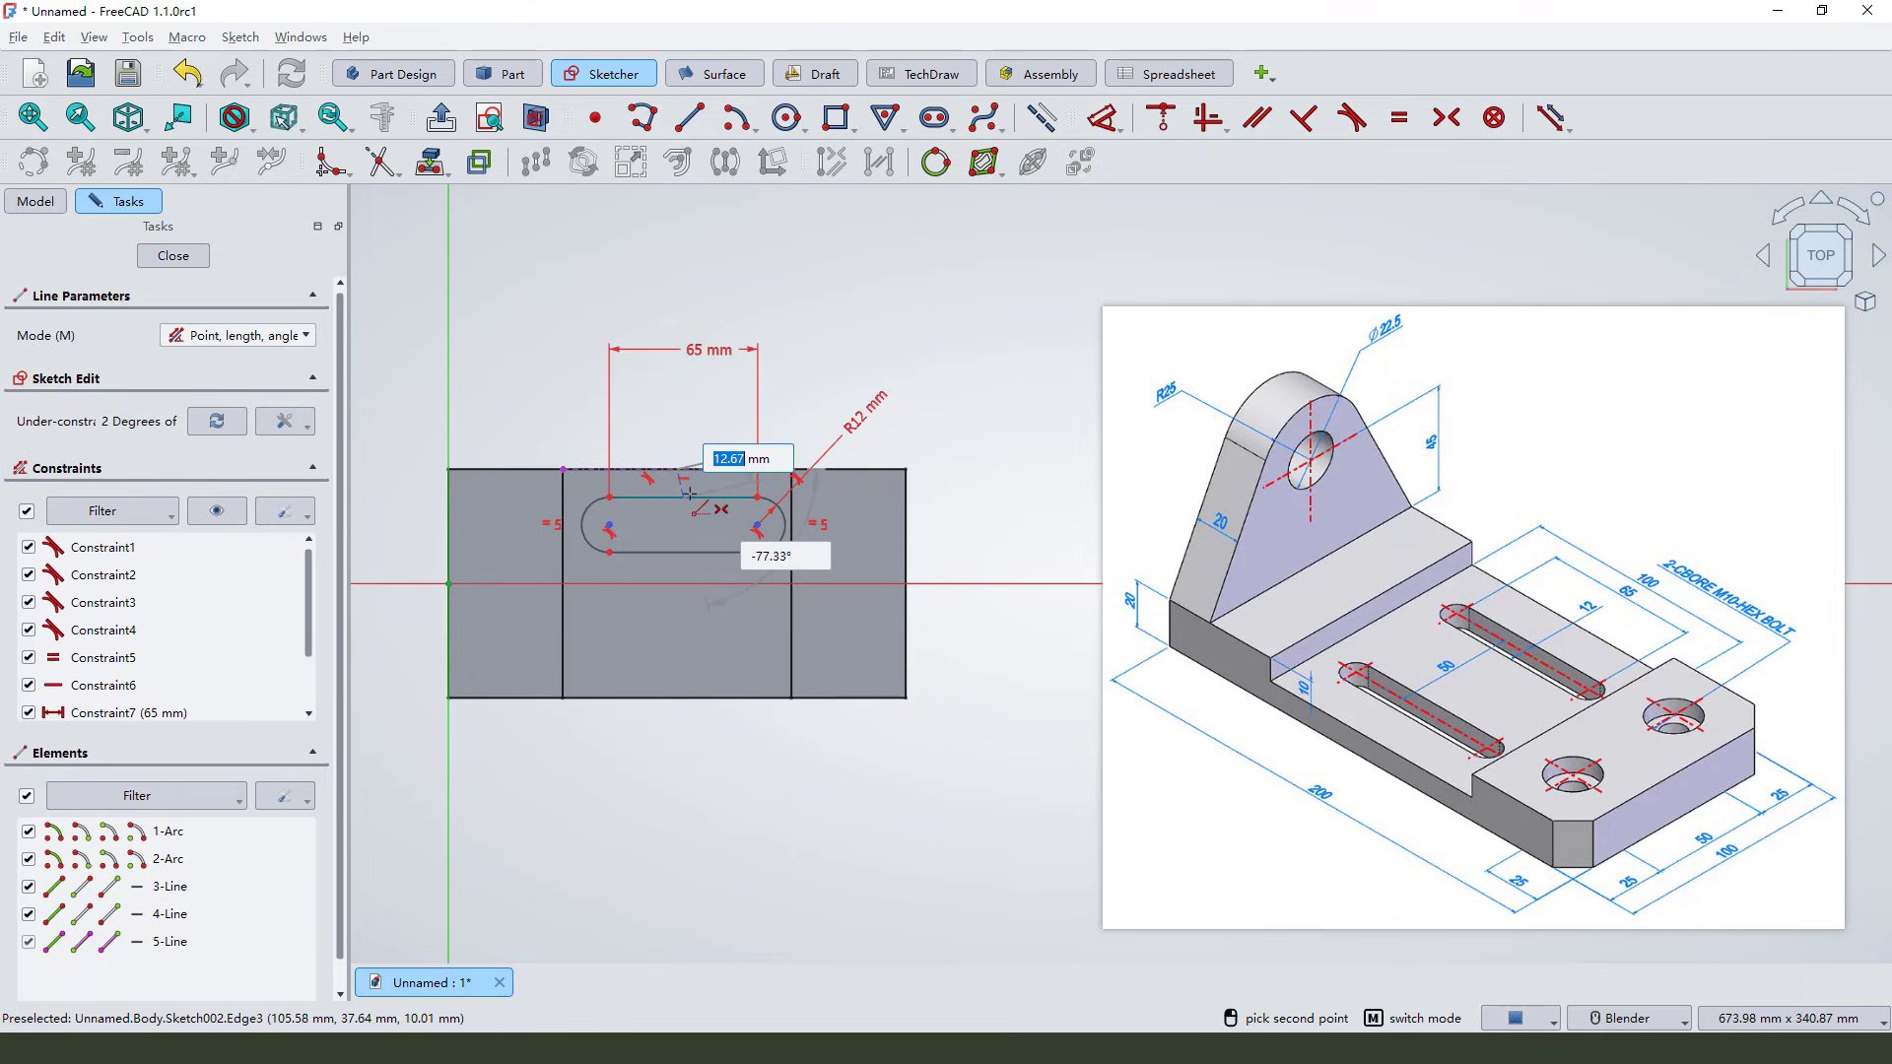
{"action": "left_click", "coordinate": [683, 497]}
{"action": "right_click", "coordinate": [892, 368]}
Step: Constrain the short line between the projected edge and the slot to be vertical
{"action": "scroll", "coordinate": [699, 488], "scroll_direction": "up", "scroll_amount": 4}
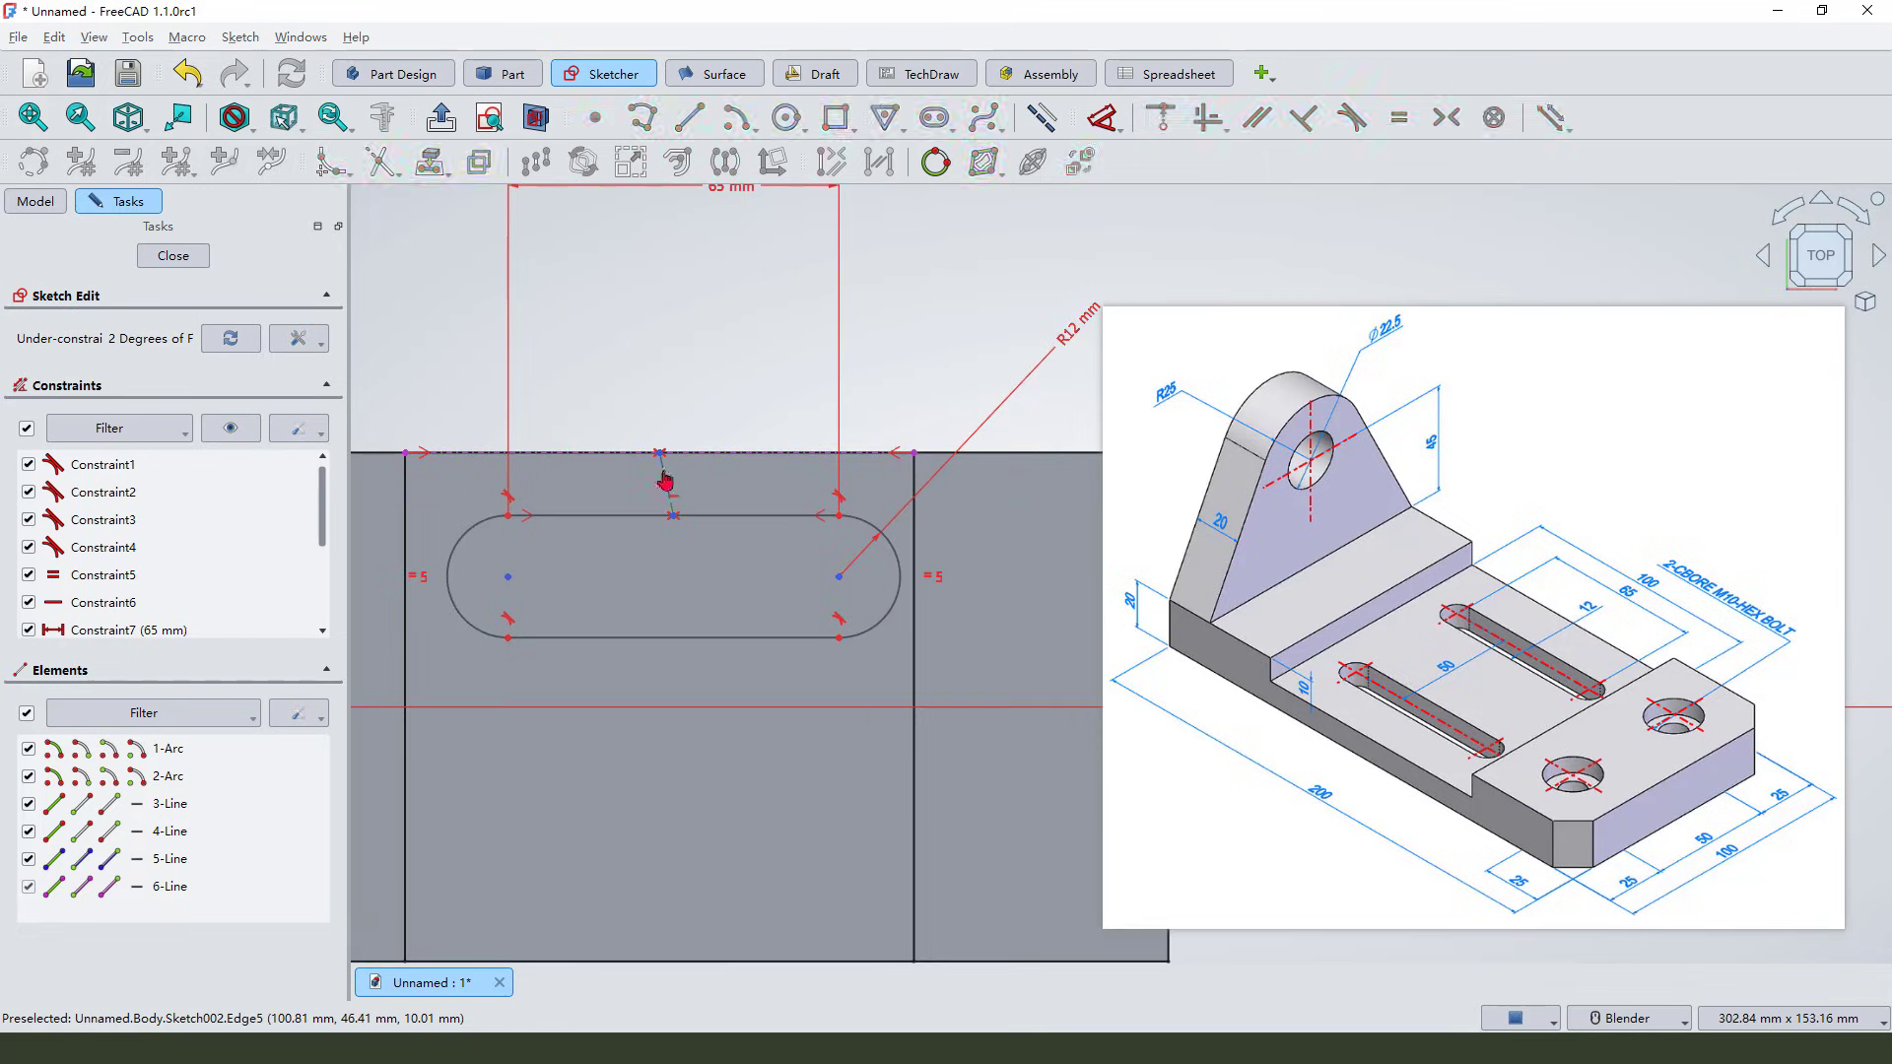
{"action": "left_click", "coordinate": [664, 477]}
{"action": "left_click", "coordinate": [1207, 118]}
{"action": "scroll", "coordinate": [709, 438], "scroll_direction": "down", "scroll_amount": 3}
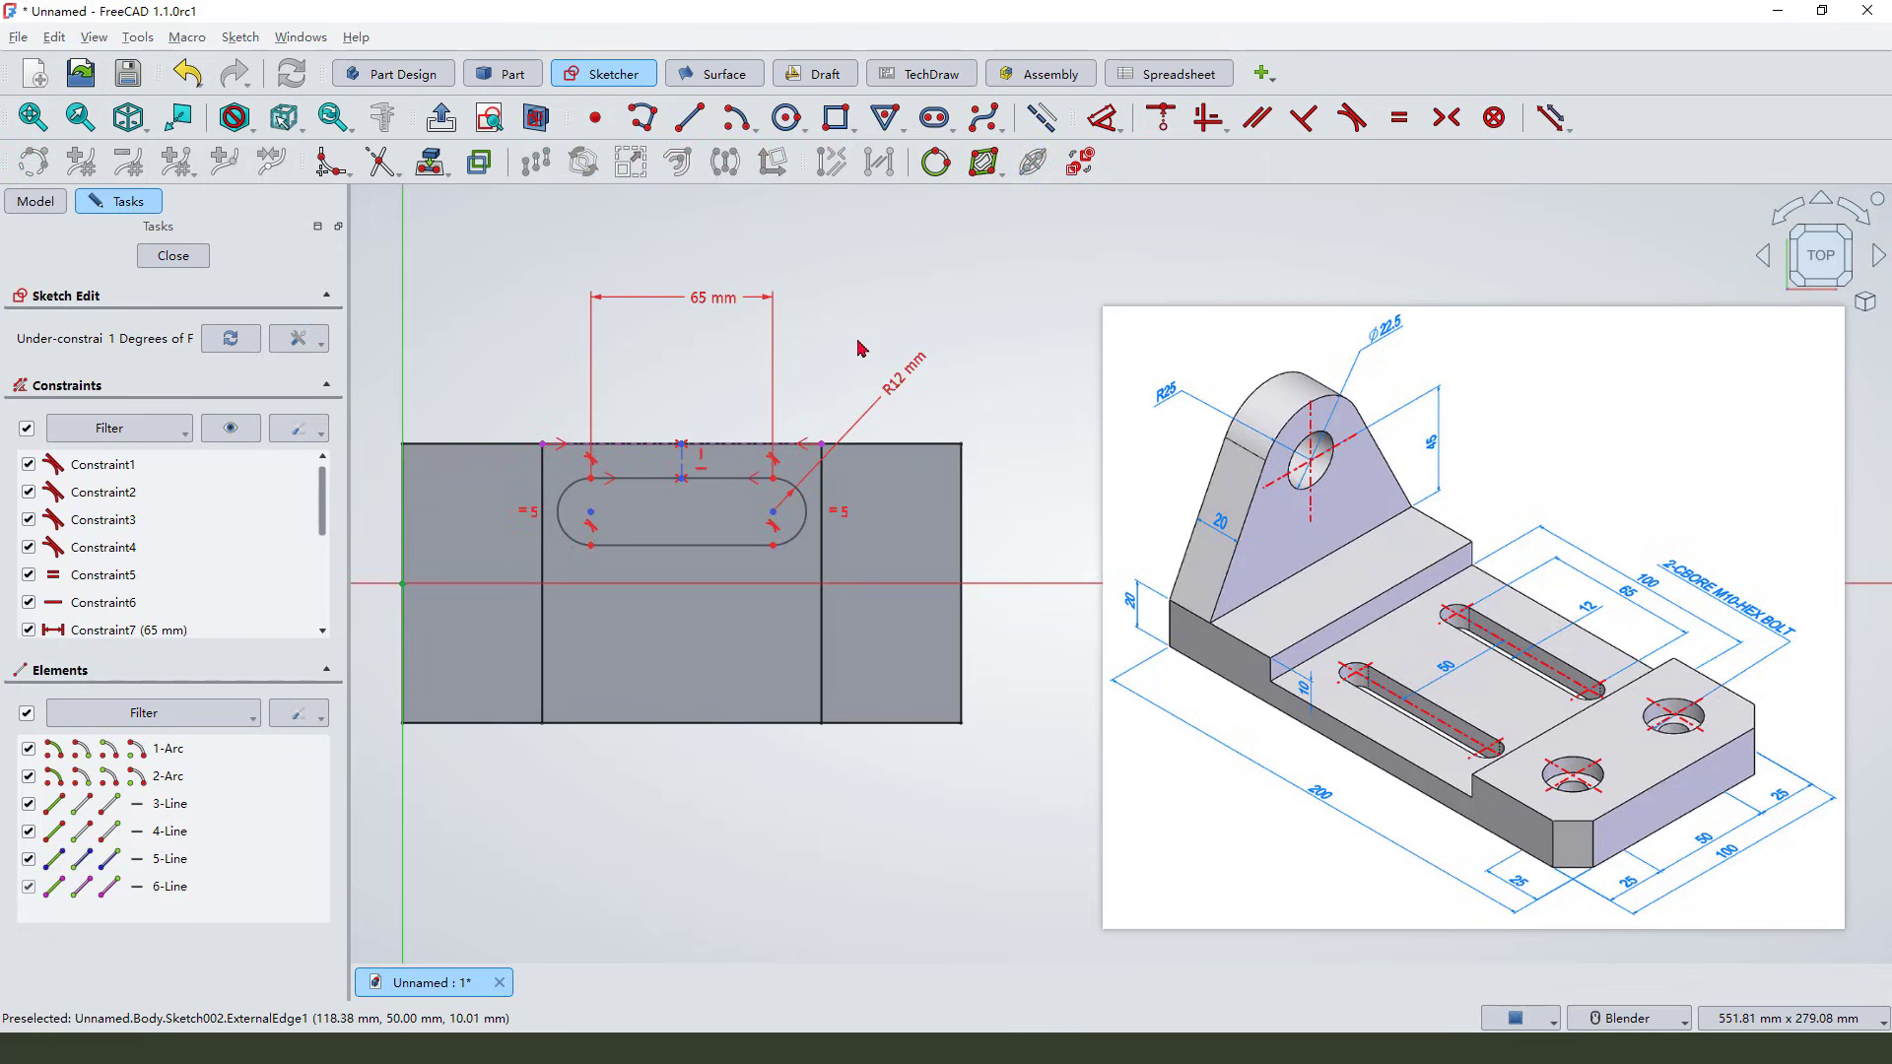
Step: Set the vertical distance from the slot's arc centre to the horizontal axis to 25 mm
{"action": "left_click", "coordinate": [1101, 118]}
{"action": "left_click", "coordinate": [772, 511]}
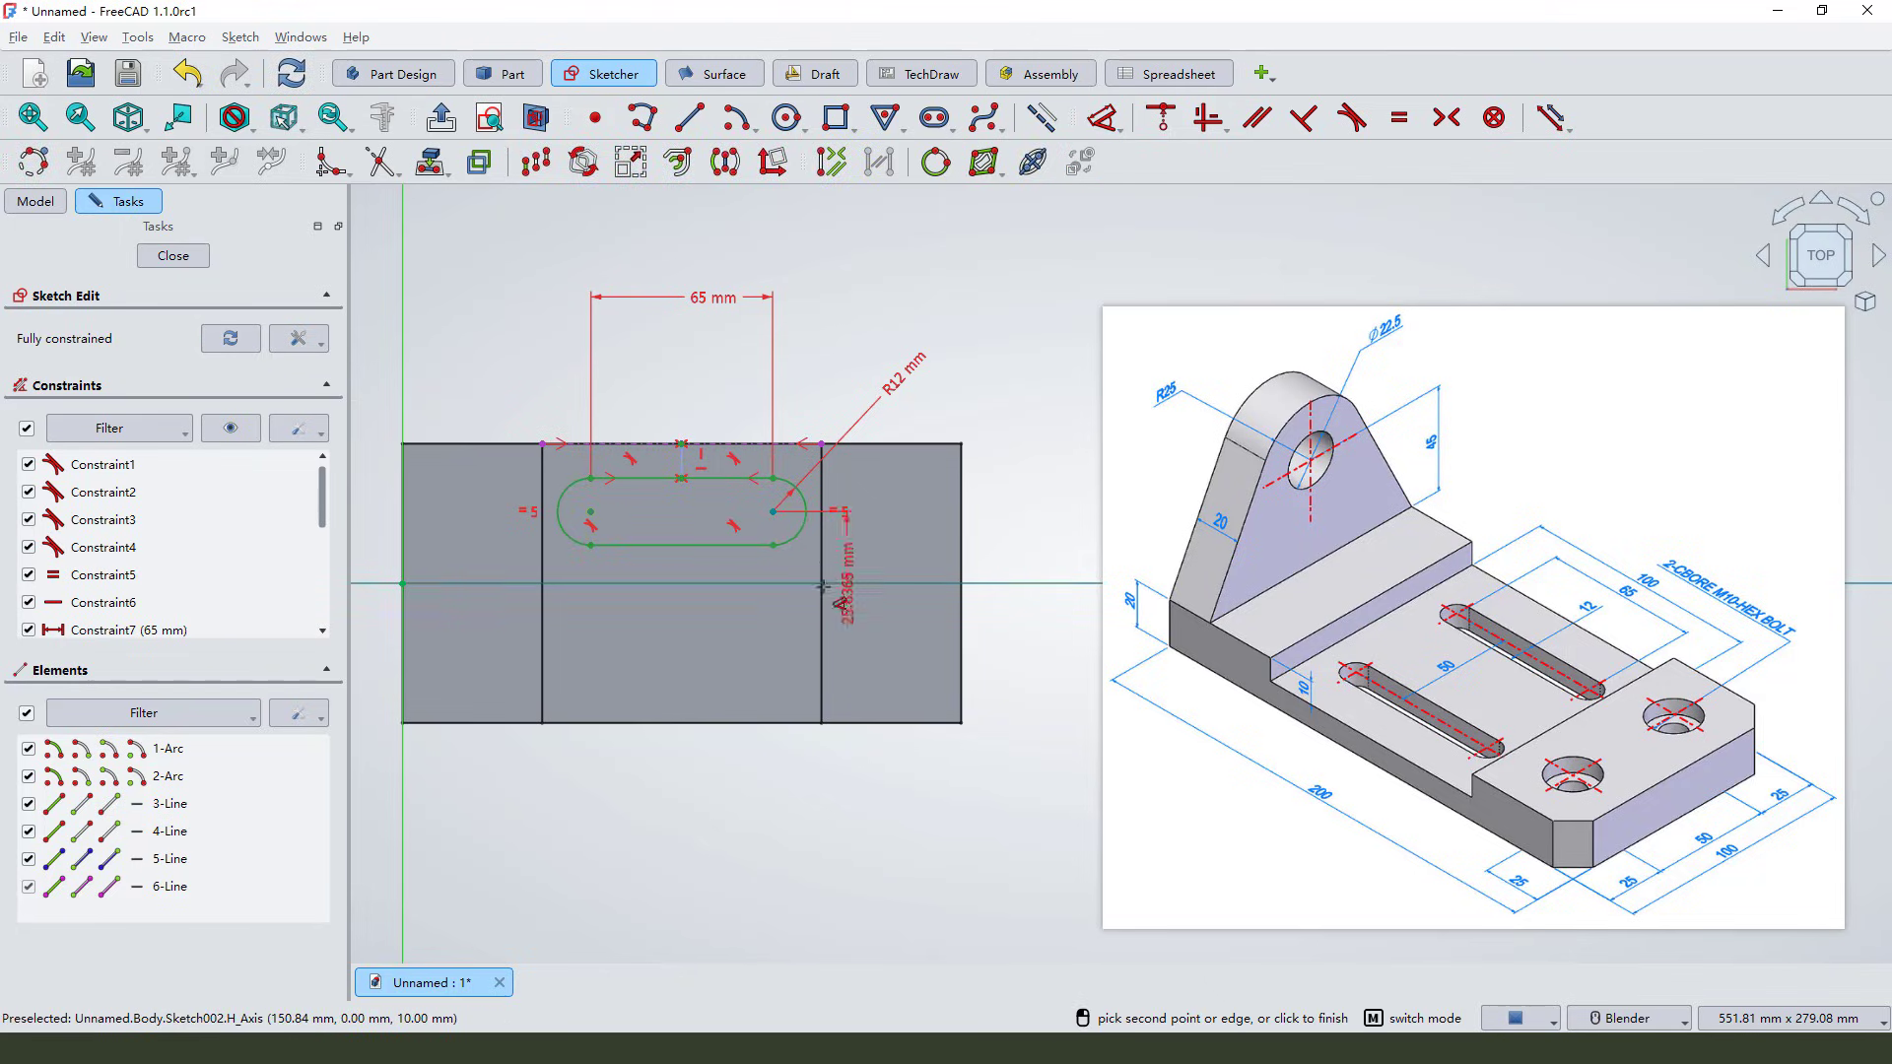
{"action": "left_click", "coordinate": [840, 520]}
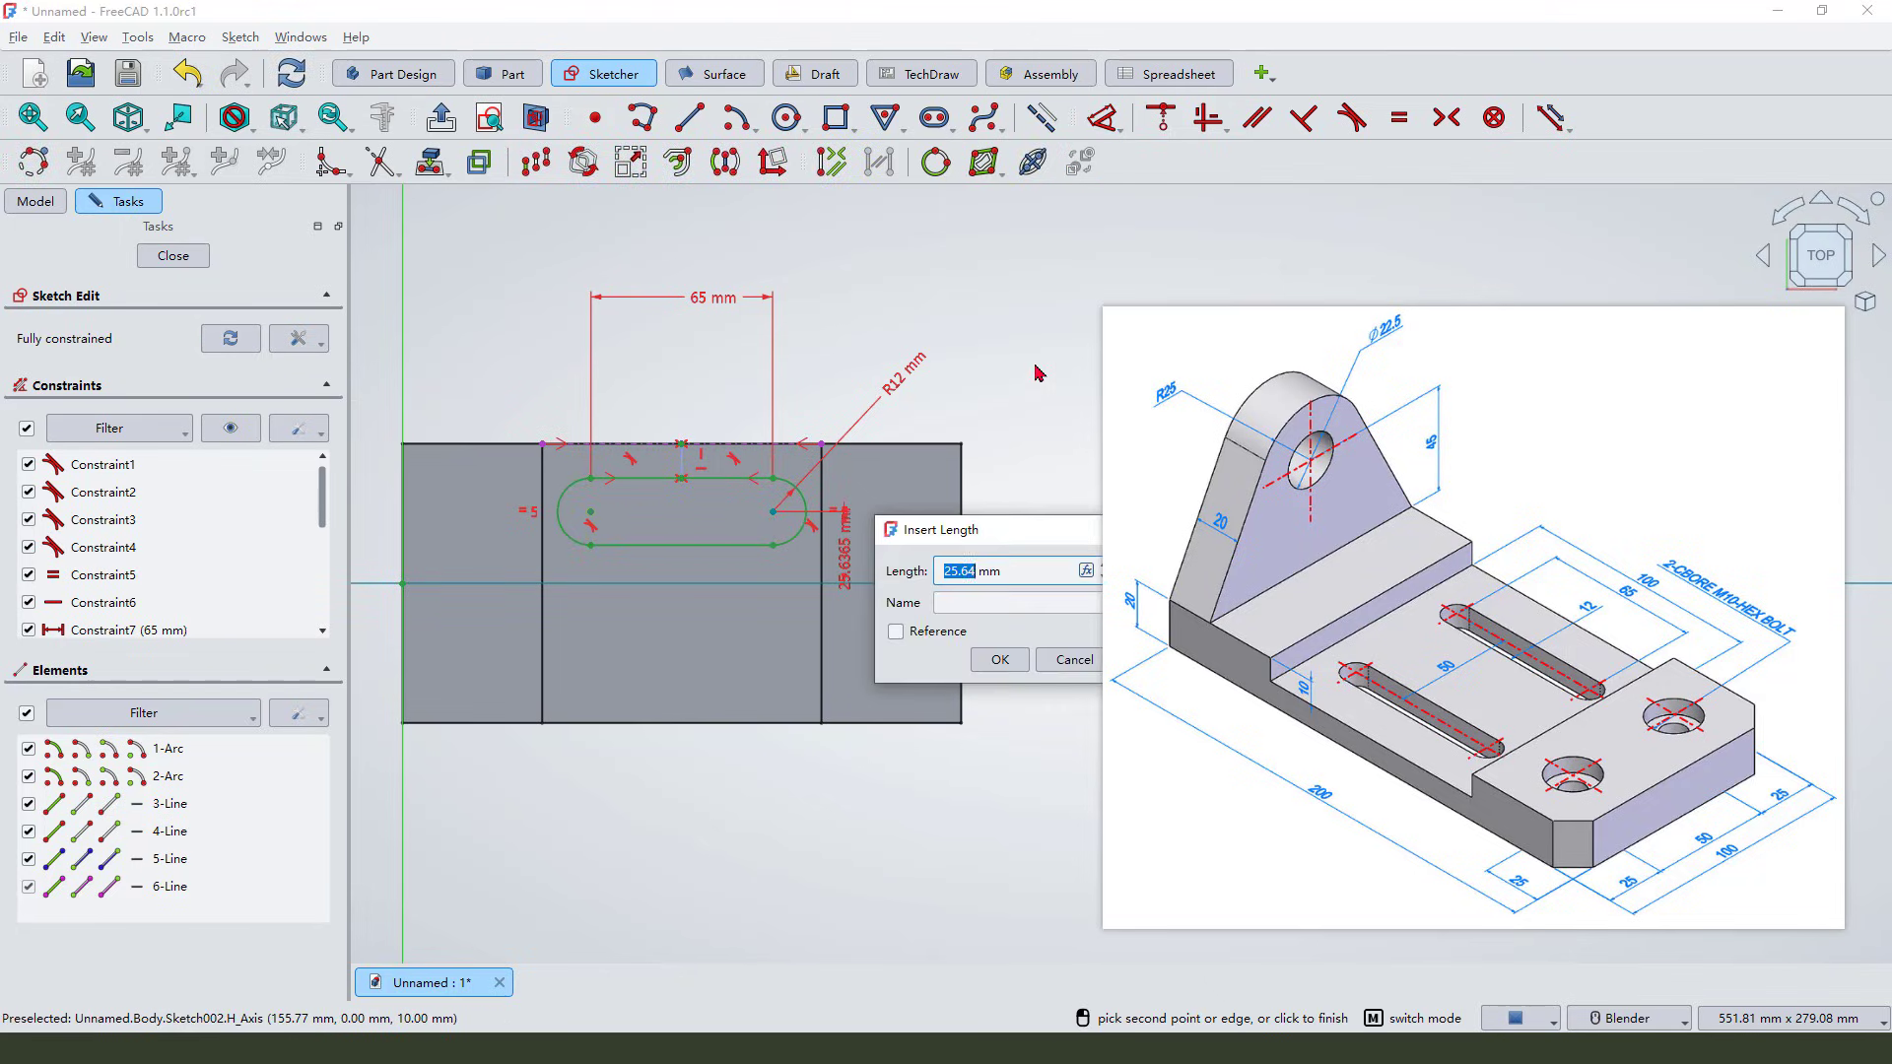
{"action": "type", "text": "2"}
{"action": "left_click", "coordinate": [1014, 665]}
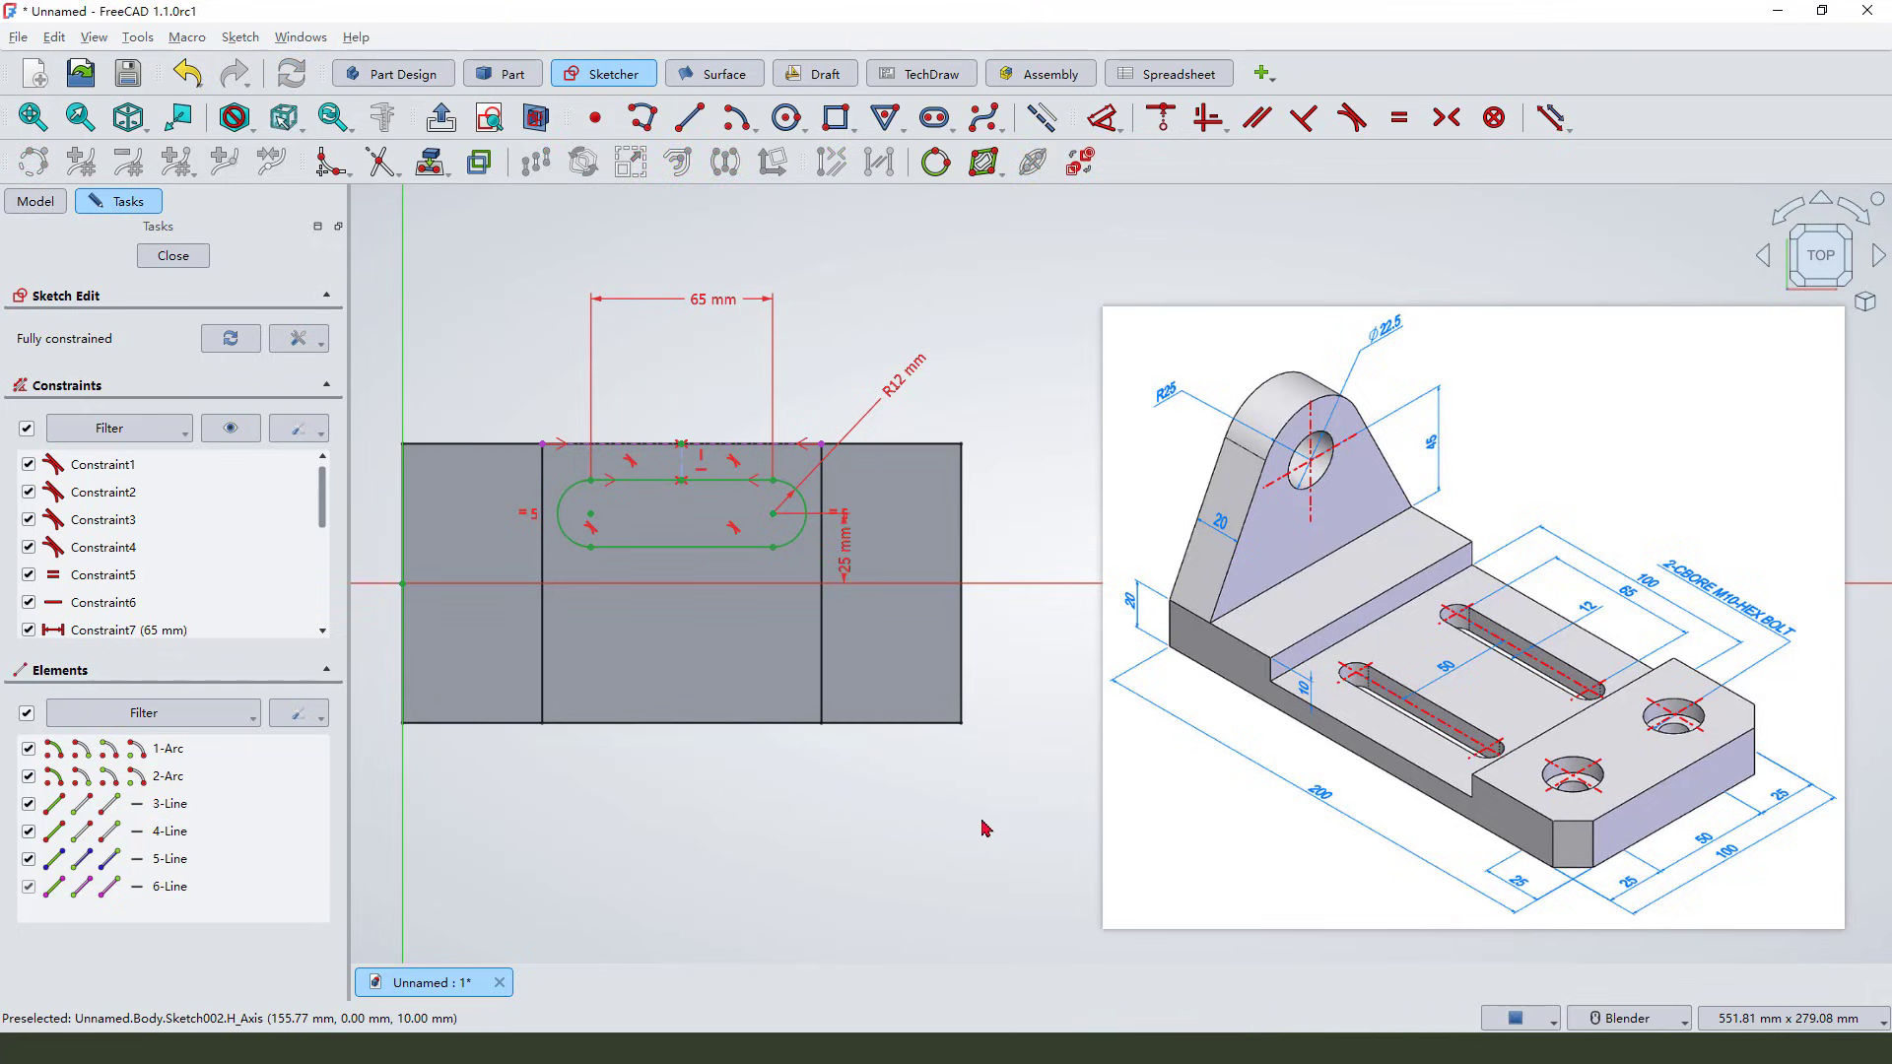
Step: Close the slot sketch and pocket it through all of the base
{"action": "left_click", "coordinate": [187, 258]}
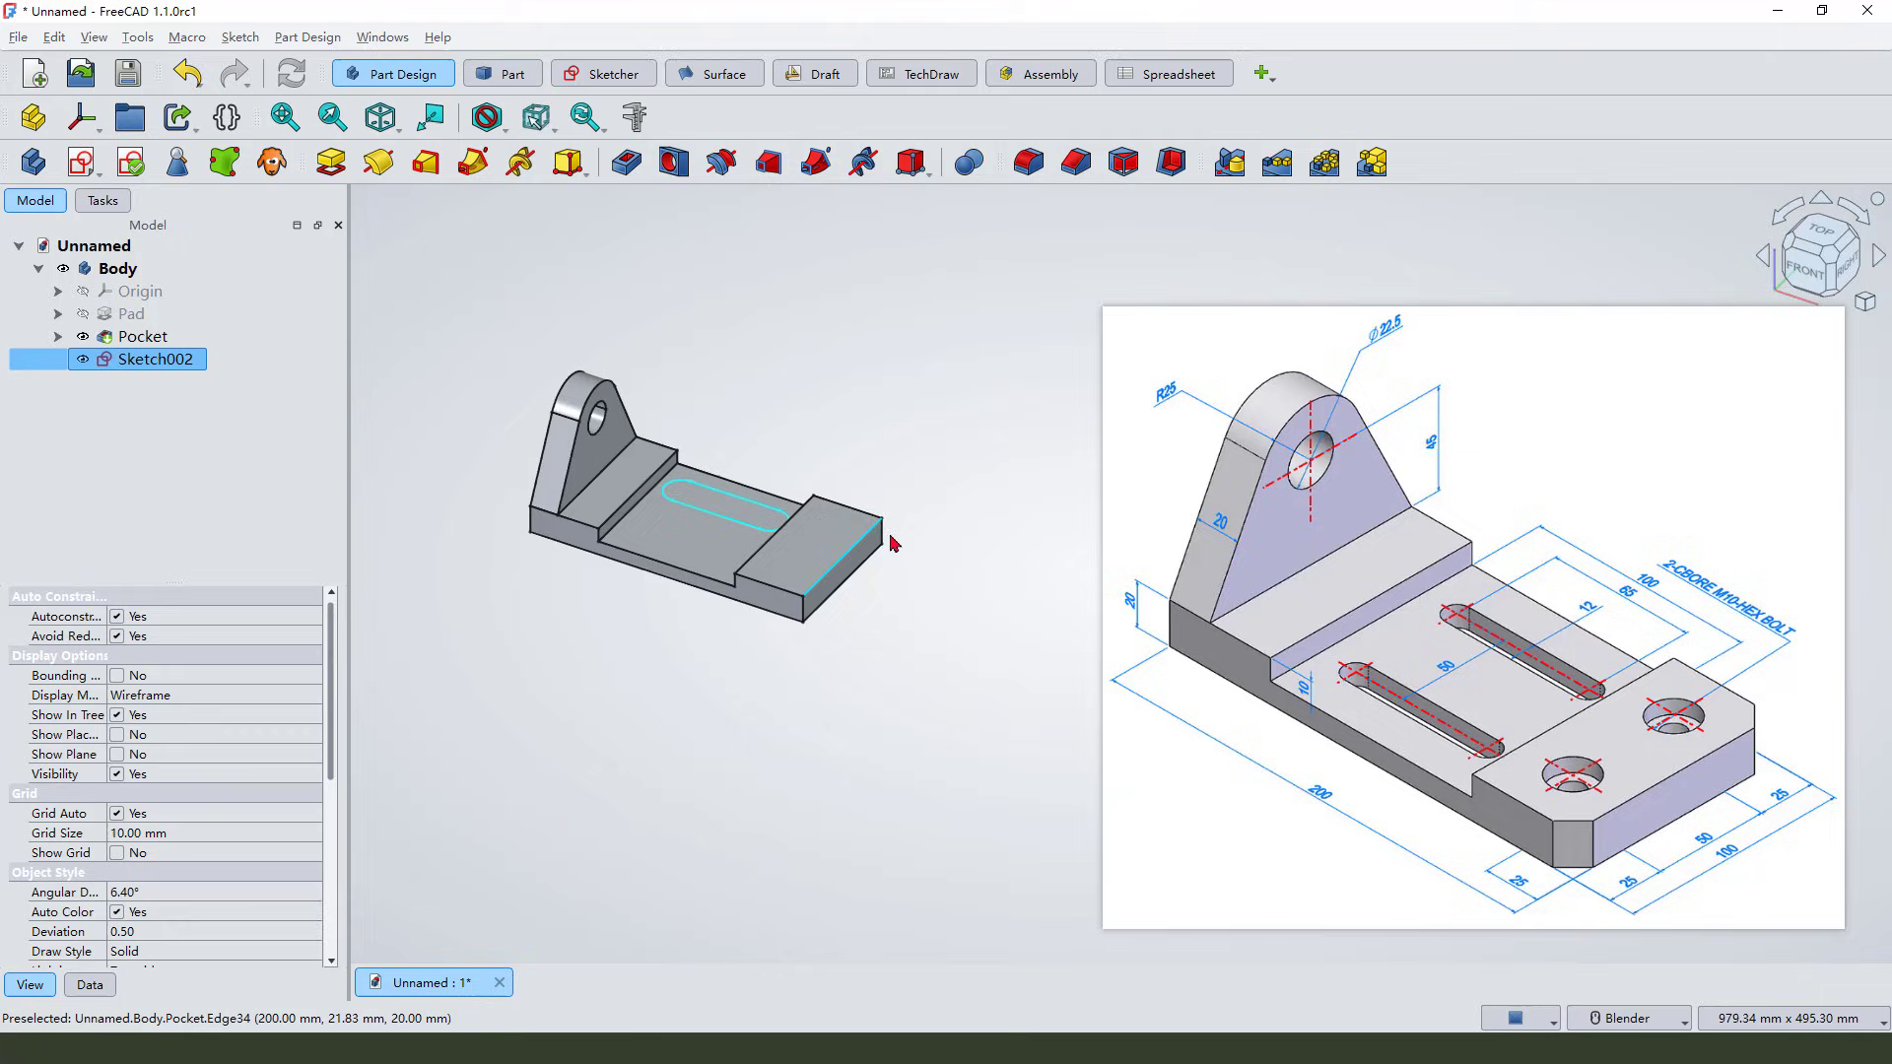
{"action": "left_click", "coordinate": [672, 162]}
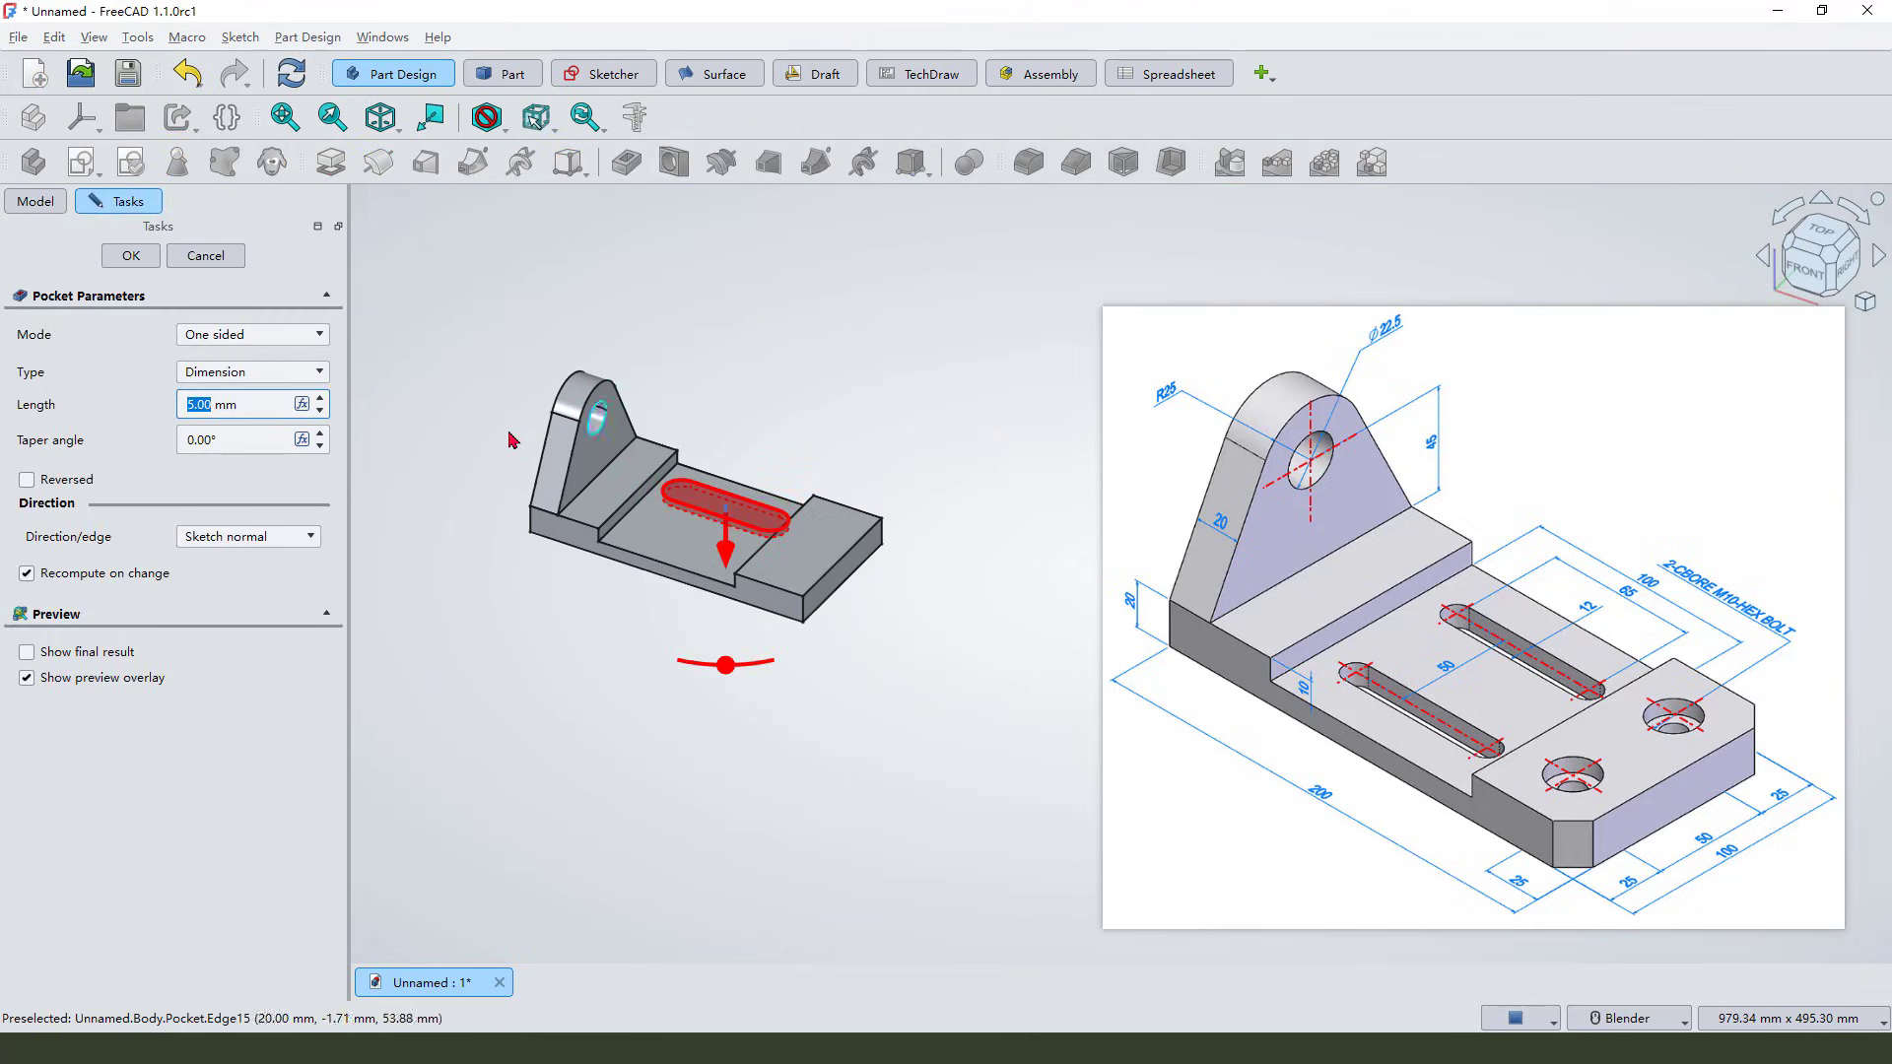
{"action": "left_click", "coordinate": [275, 372]}
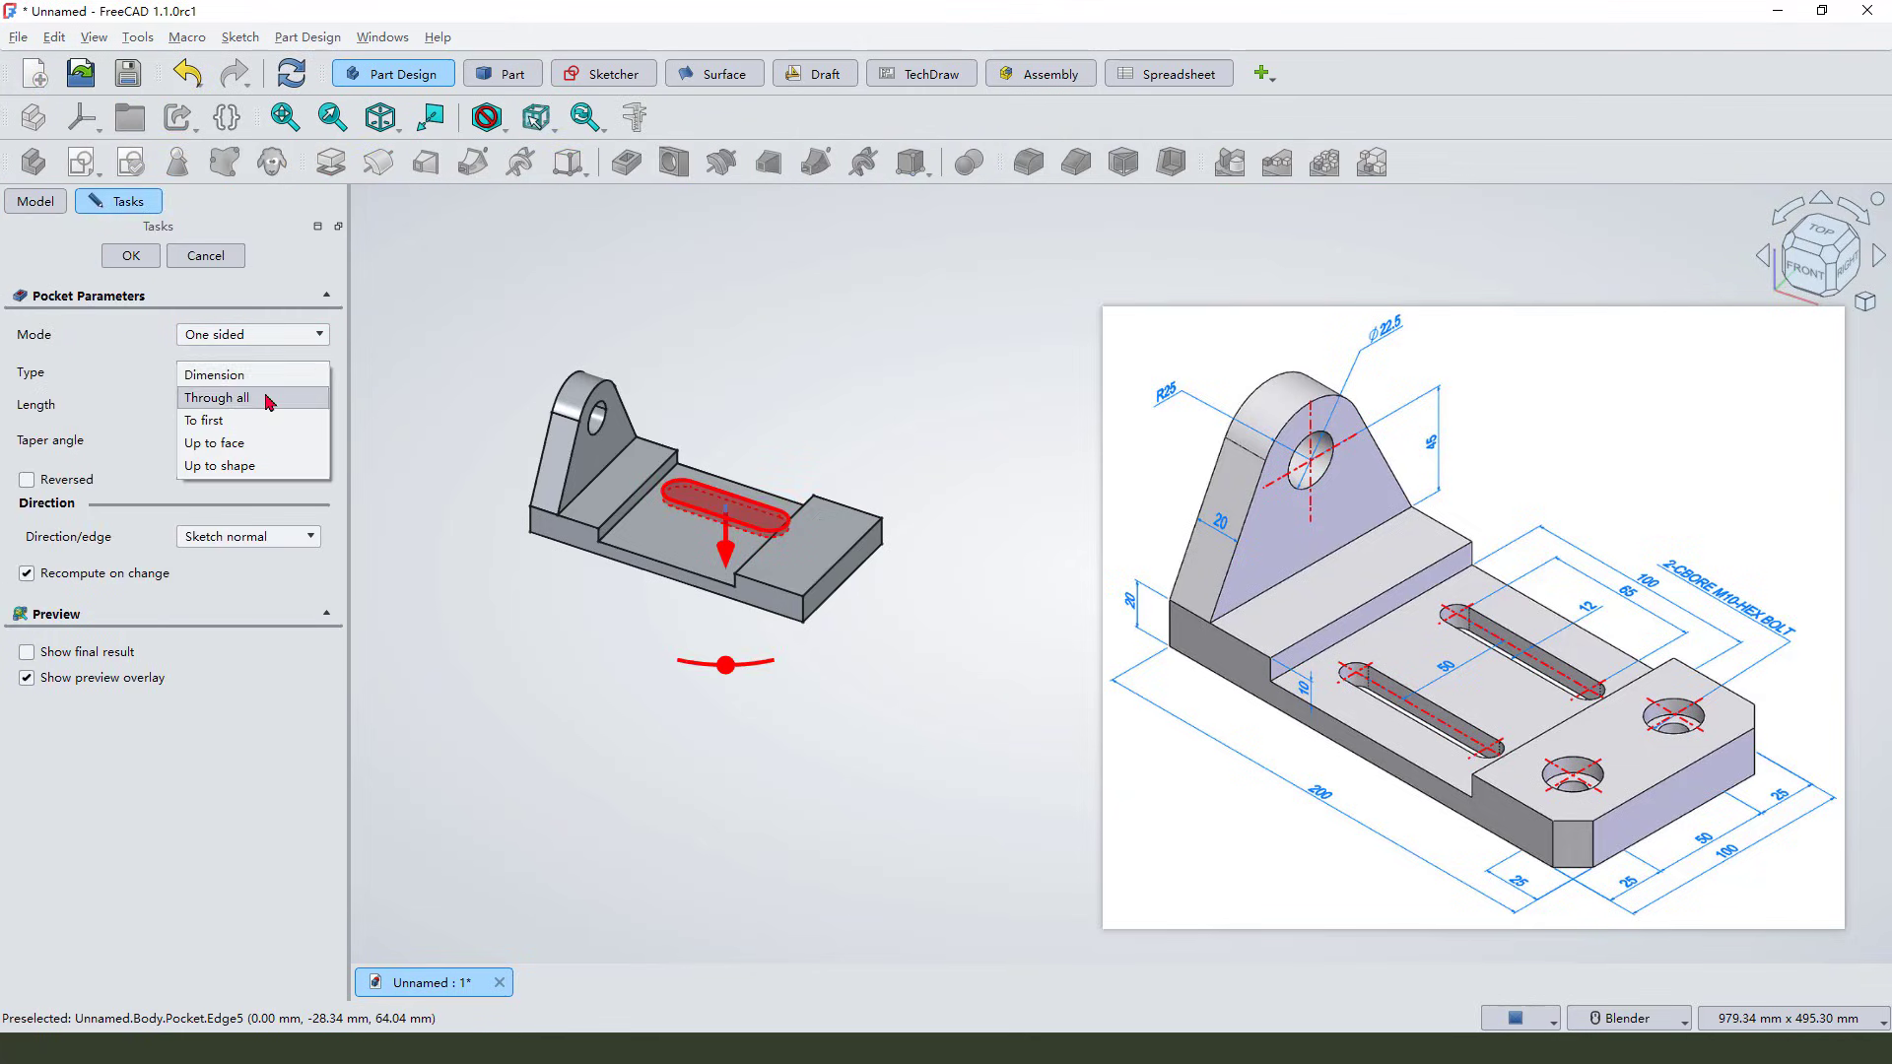
{"action": "left_click", "coordinate": [276, 393]}
{"action": "left_click", "coordinate": [131, 255]}
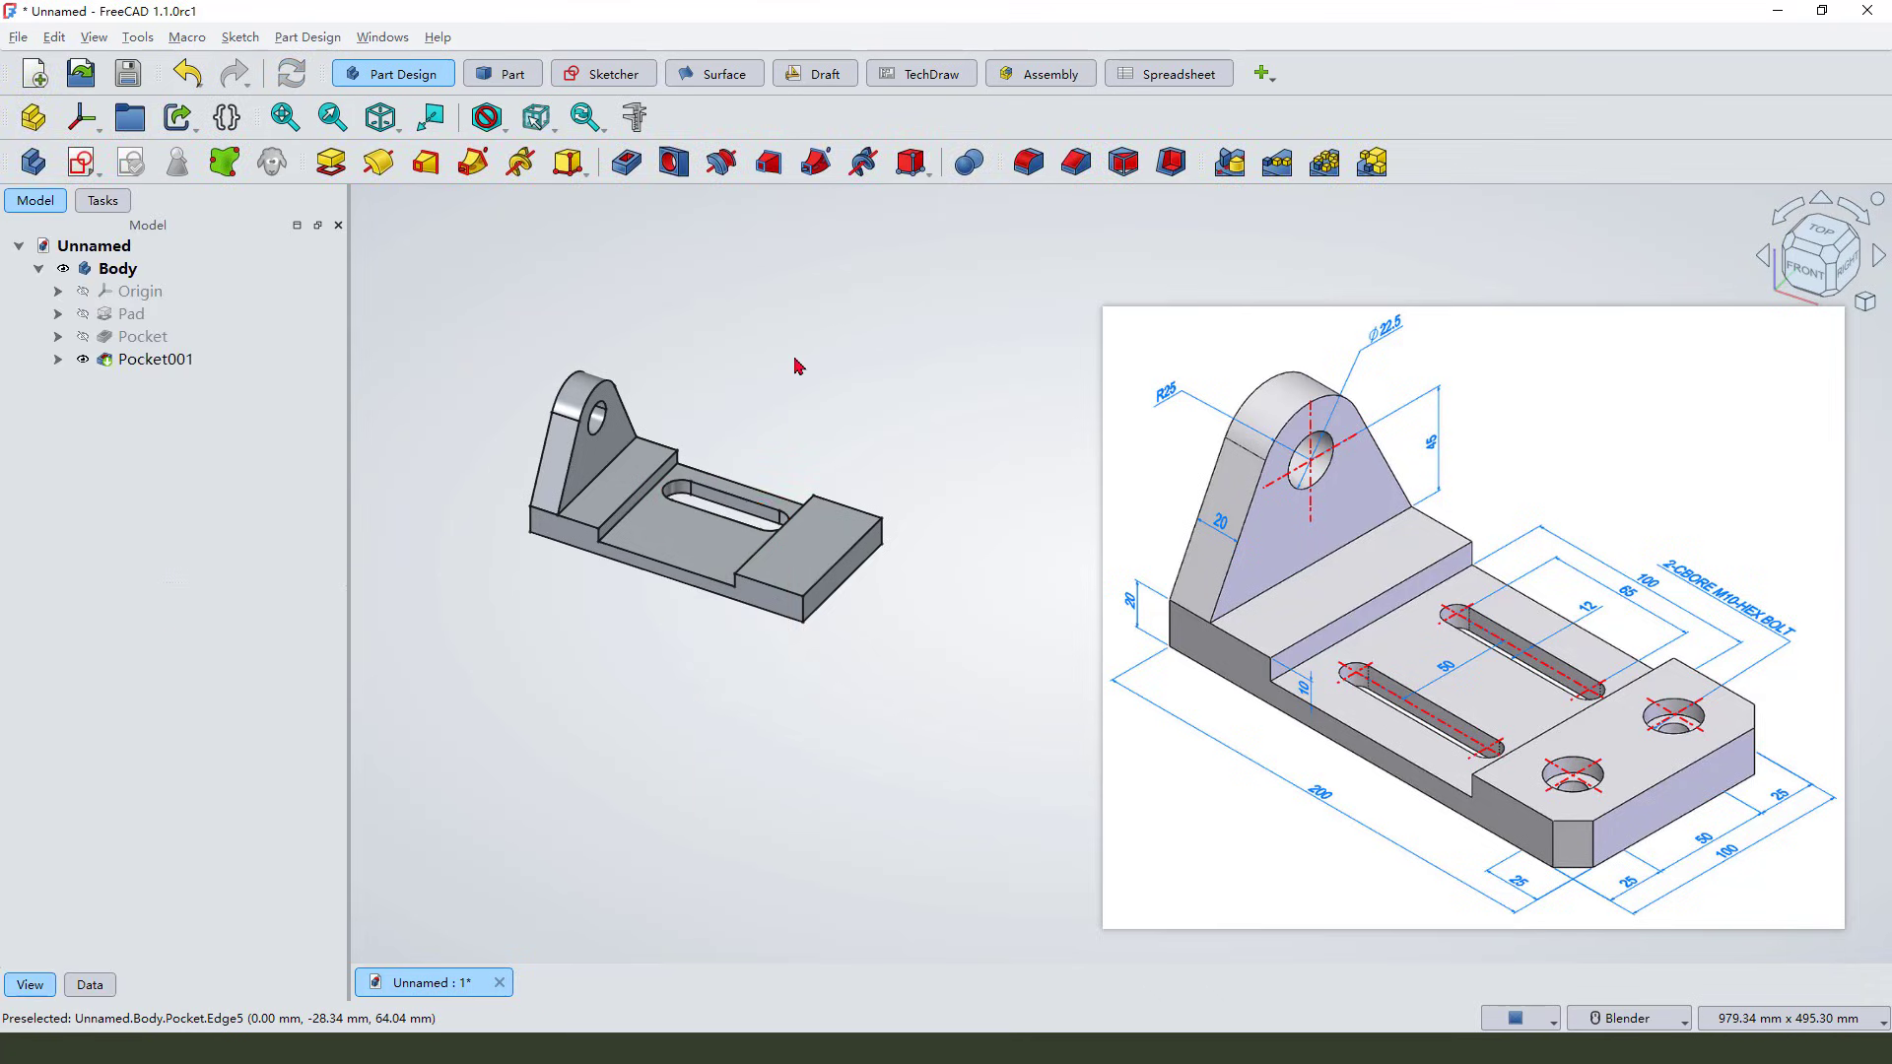
Step: Mirror the slot pocket about the Base XZ-plane to make the second slot in the recess
{"action": "left_click", "coordinate": [156, 358]}
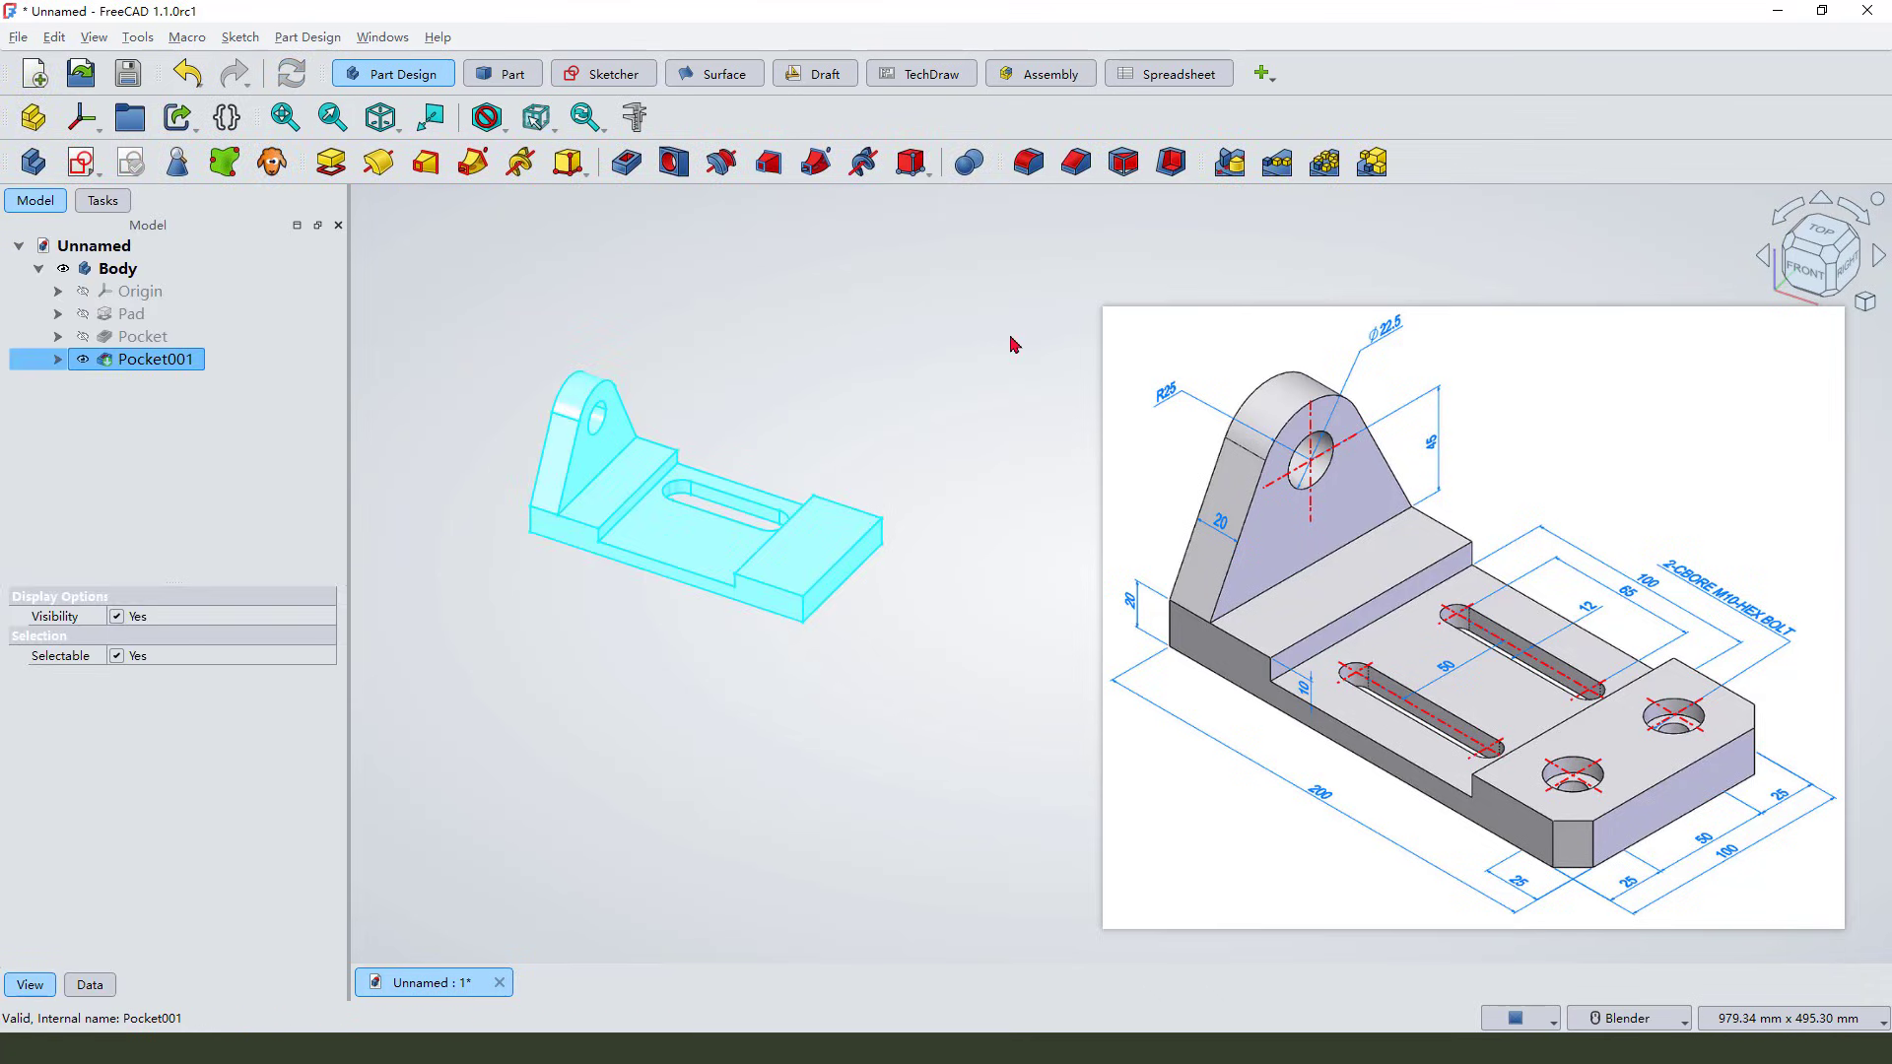
{"action": "left_click", "coordinate": [1229, 162]}
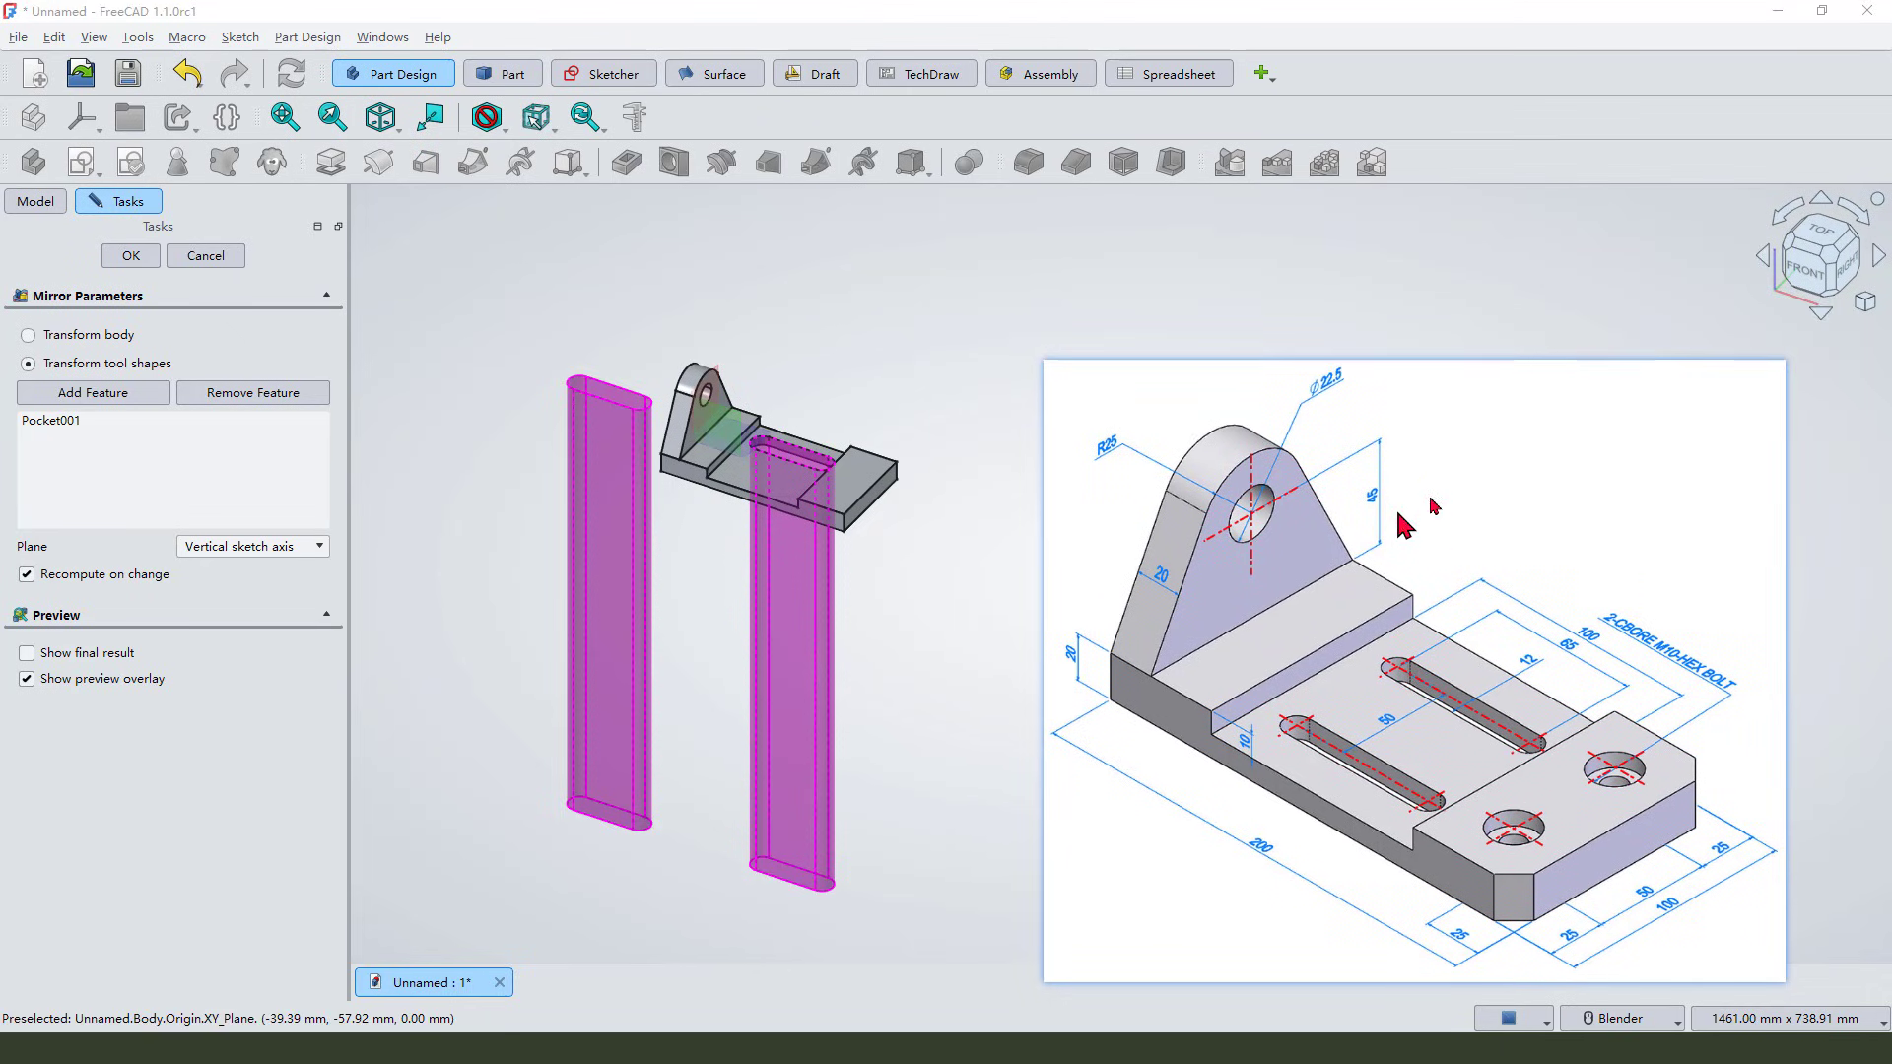
{"action": "left_click", "coordinate": [311, 548]}
{"action": "left_click", "coordinate": [272, 639]}
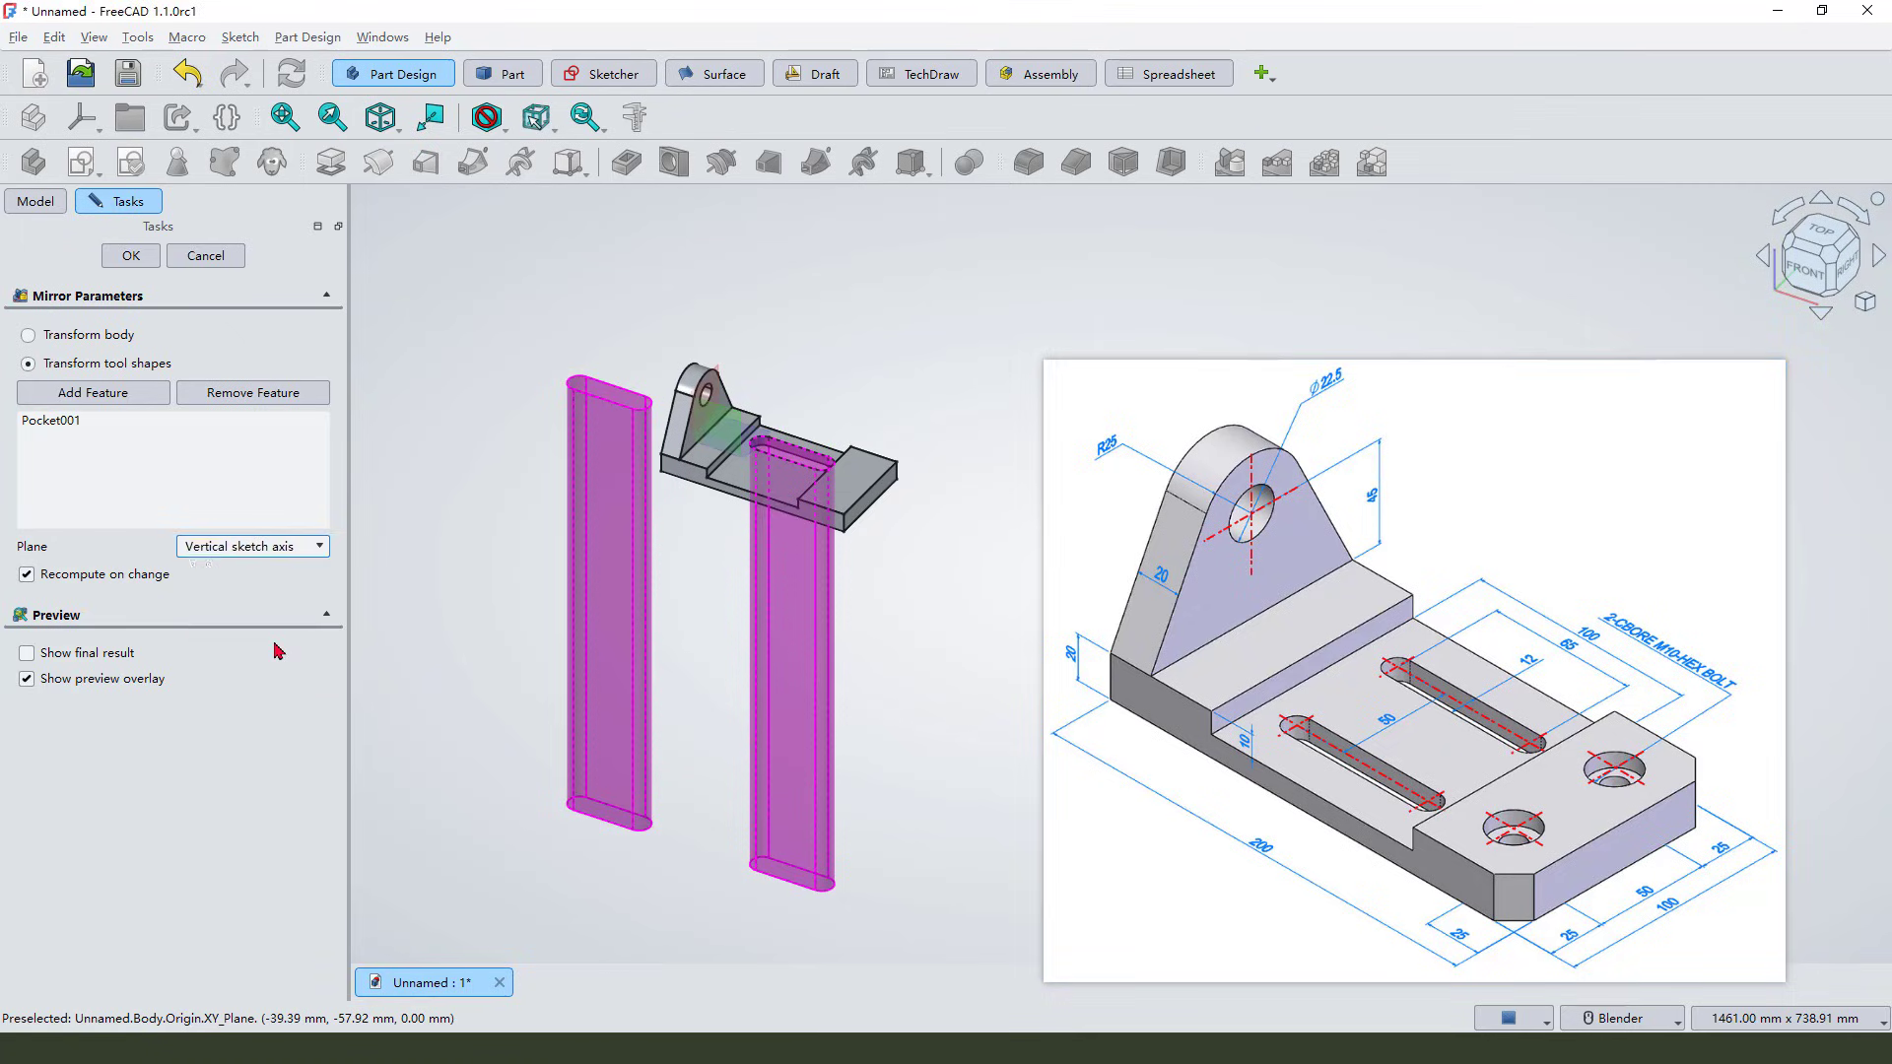
{"action": "left_click", "coordinate": [266, 547]}
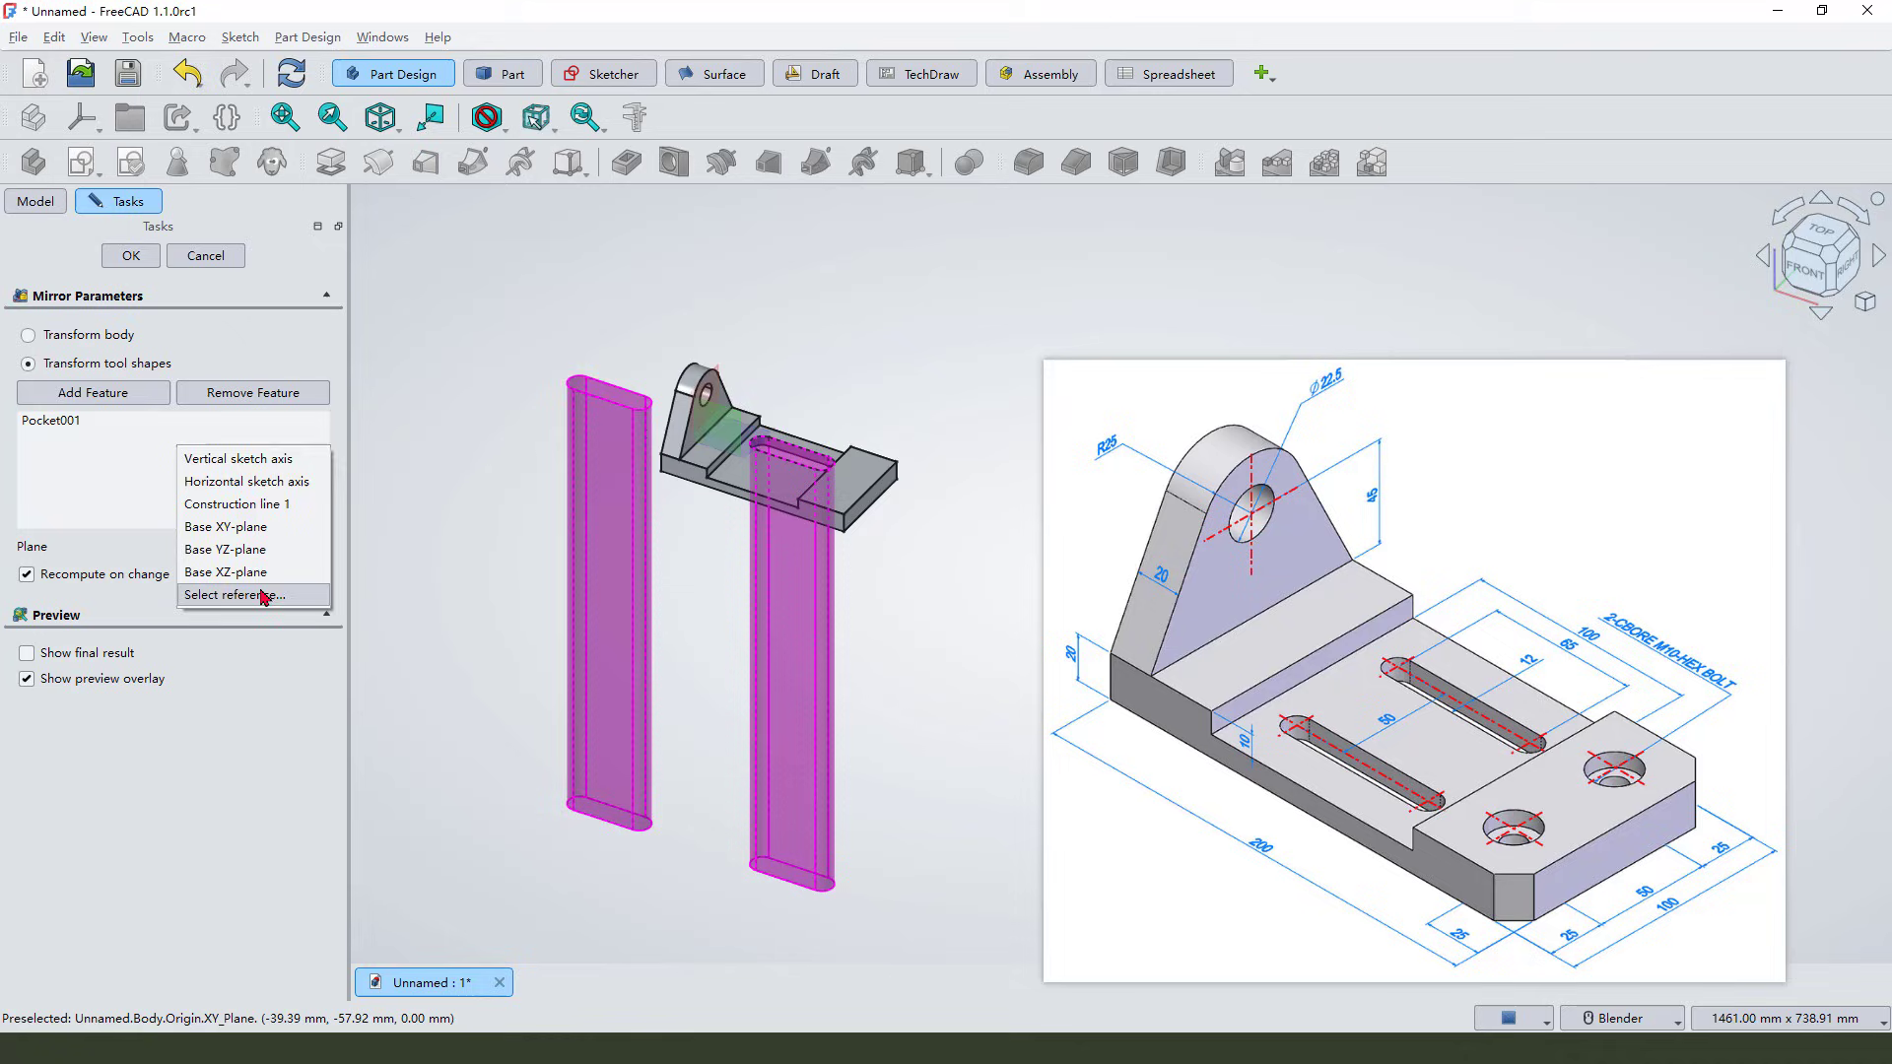
{"action": "left_click", "coordinate": [258, 554]}
{"action": "middle_click_drag", "start_coordinate": [946, 552], "coordinate": [859, 552]}
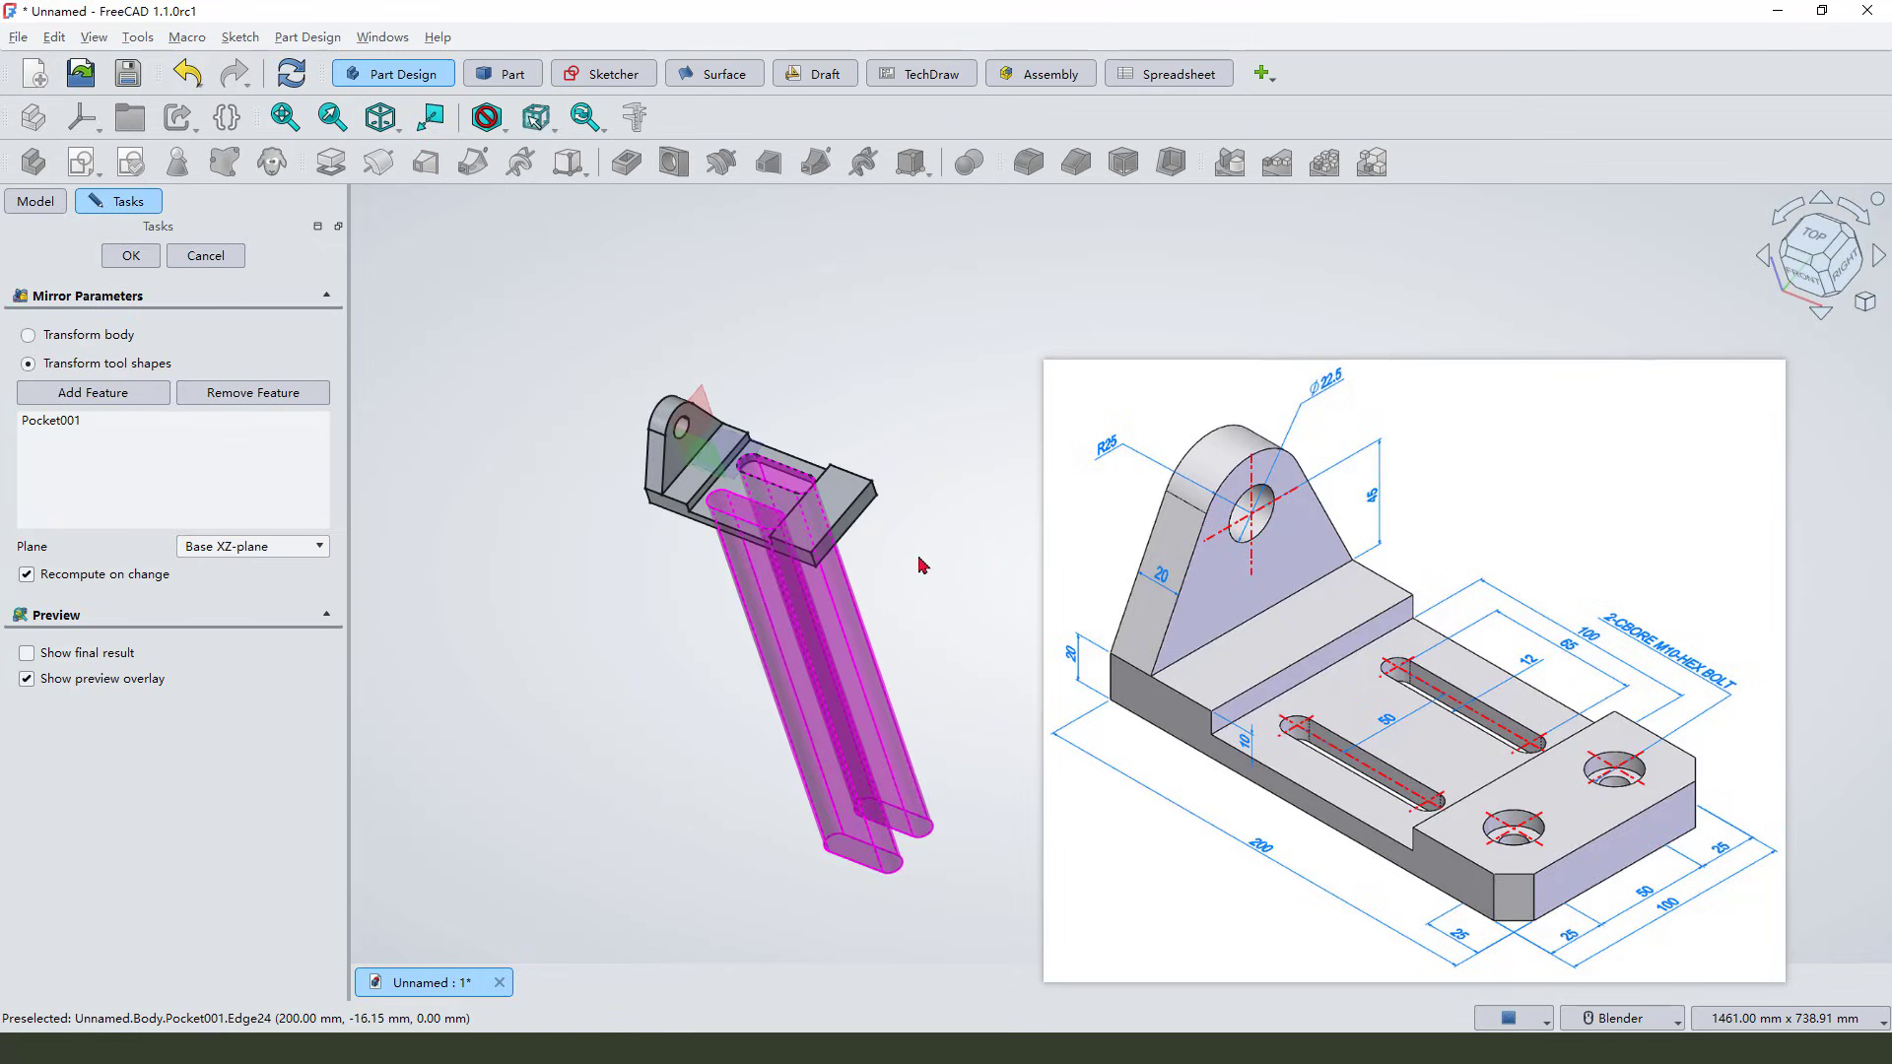
{"action": "left_click", "coordinate": [131, 256]}
{"action": "middle_click_drag", "start_coordinate": [885, 474], "coordinate": [926, 633]}
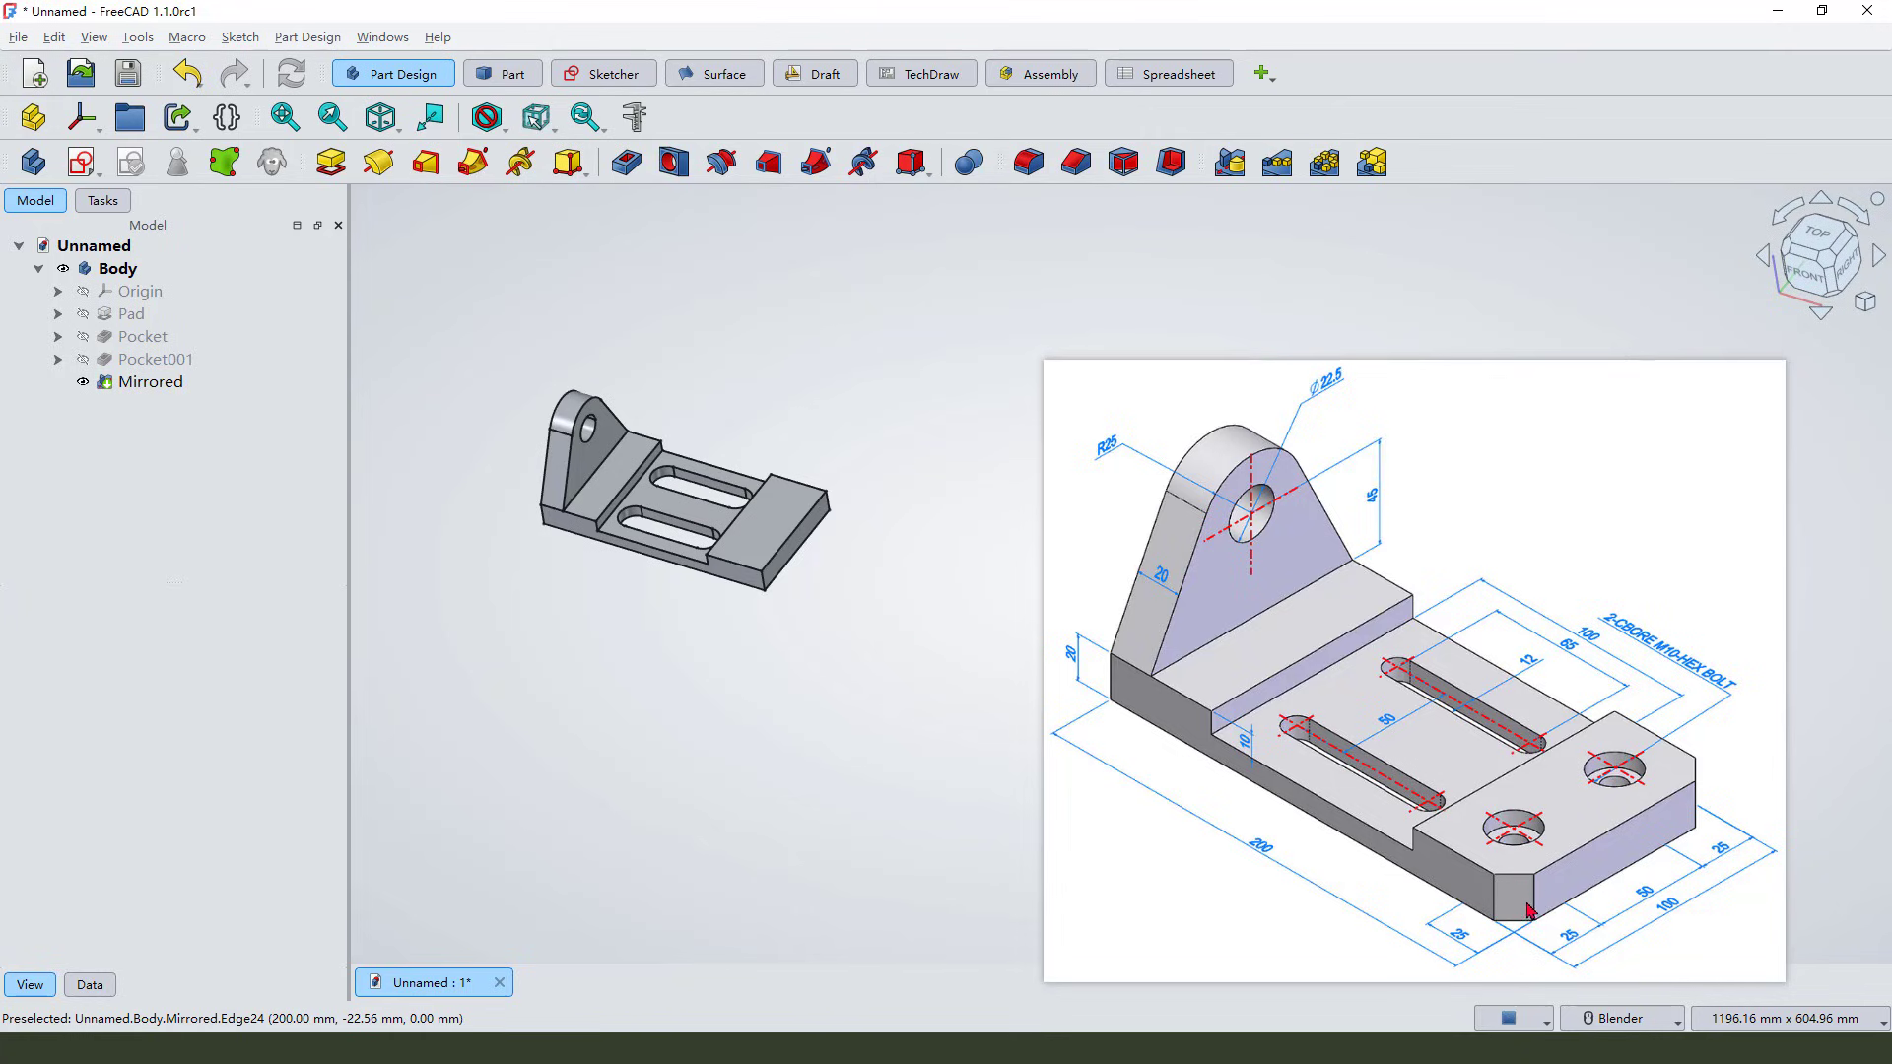
Step: Chamfer the two vertical corner edges at the base's free end with an equal distance of 10 mm
{"action": "left_click_drag", "start_coordinate": [1528, 908], "coordinate": [1520, 899]}
{"action": "scroll", "coordinate": [811, 569], "scroll_direction": "up", "scroll_amount": 2}
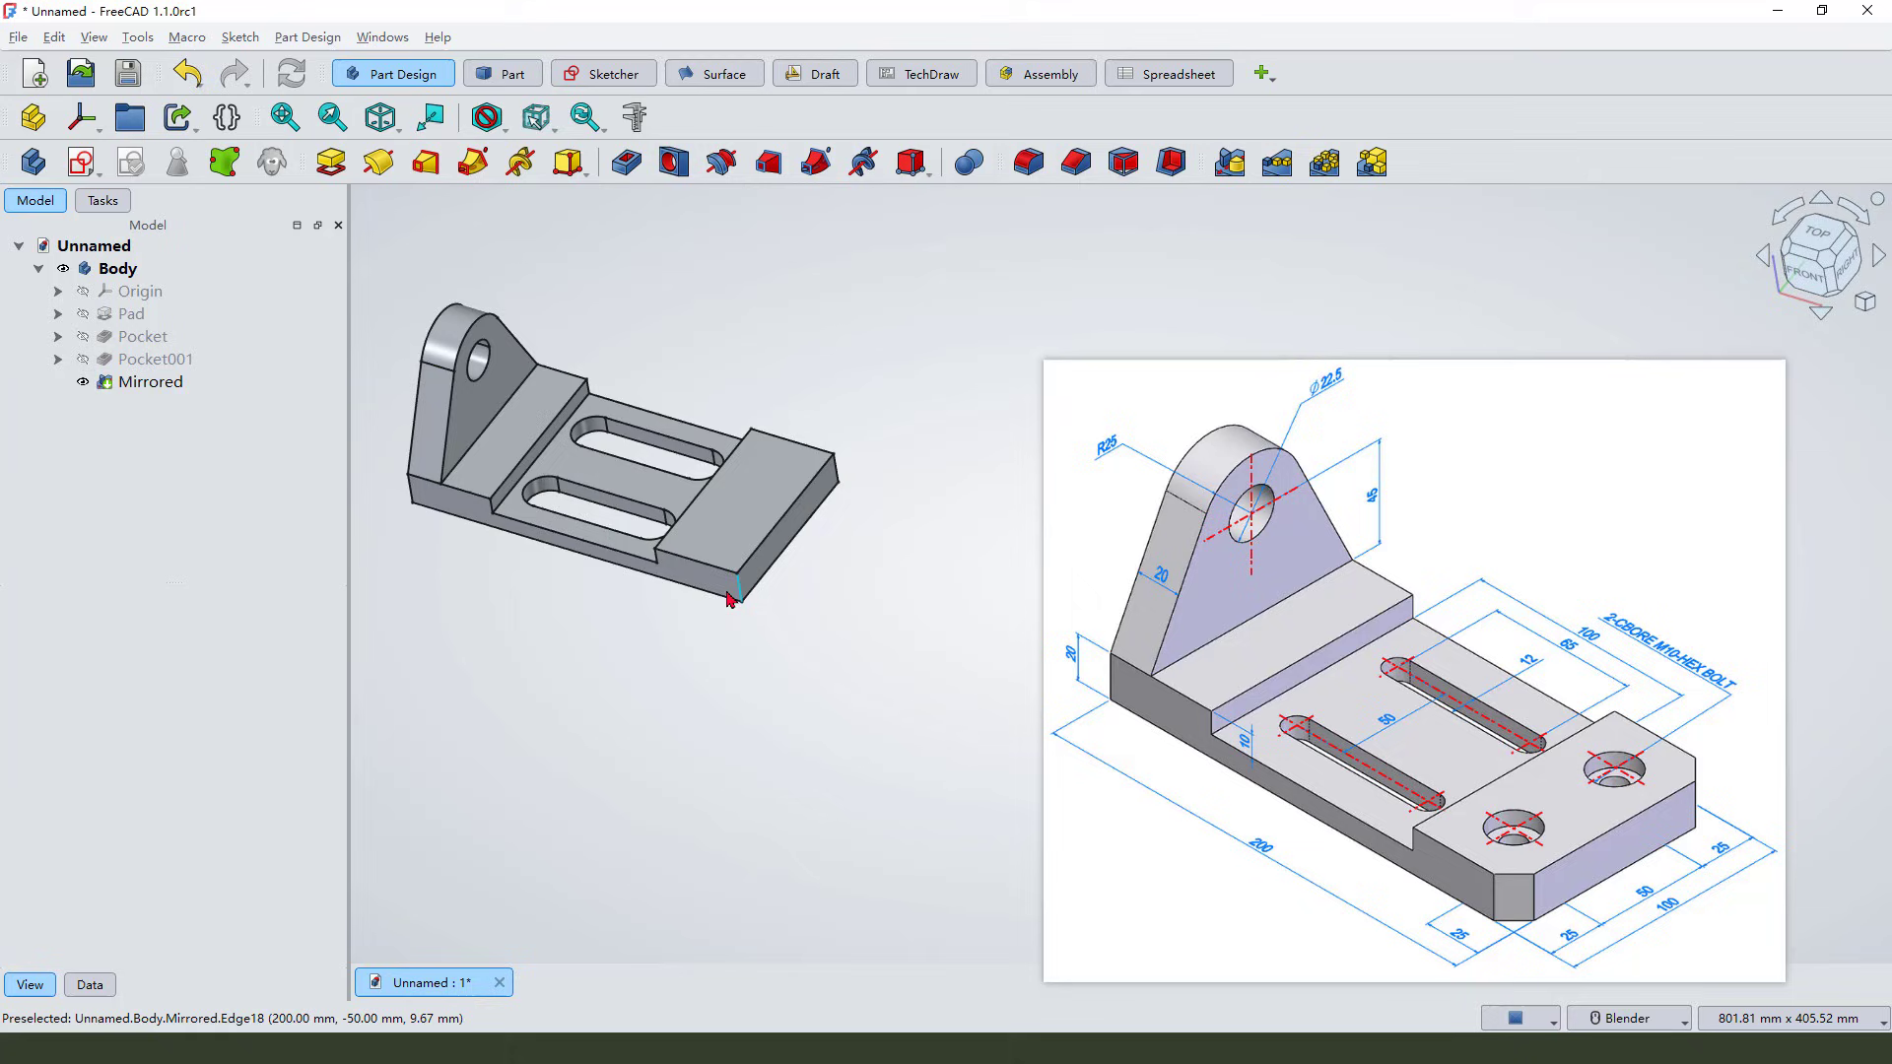
{"action": "left_click", "coordinate": [734, 598]}
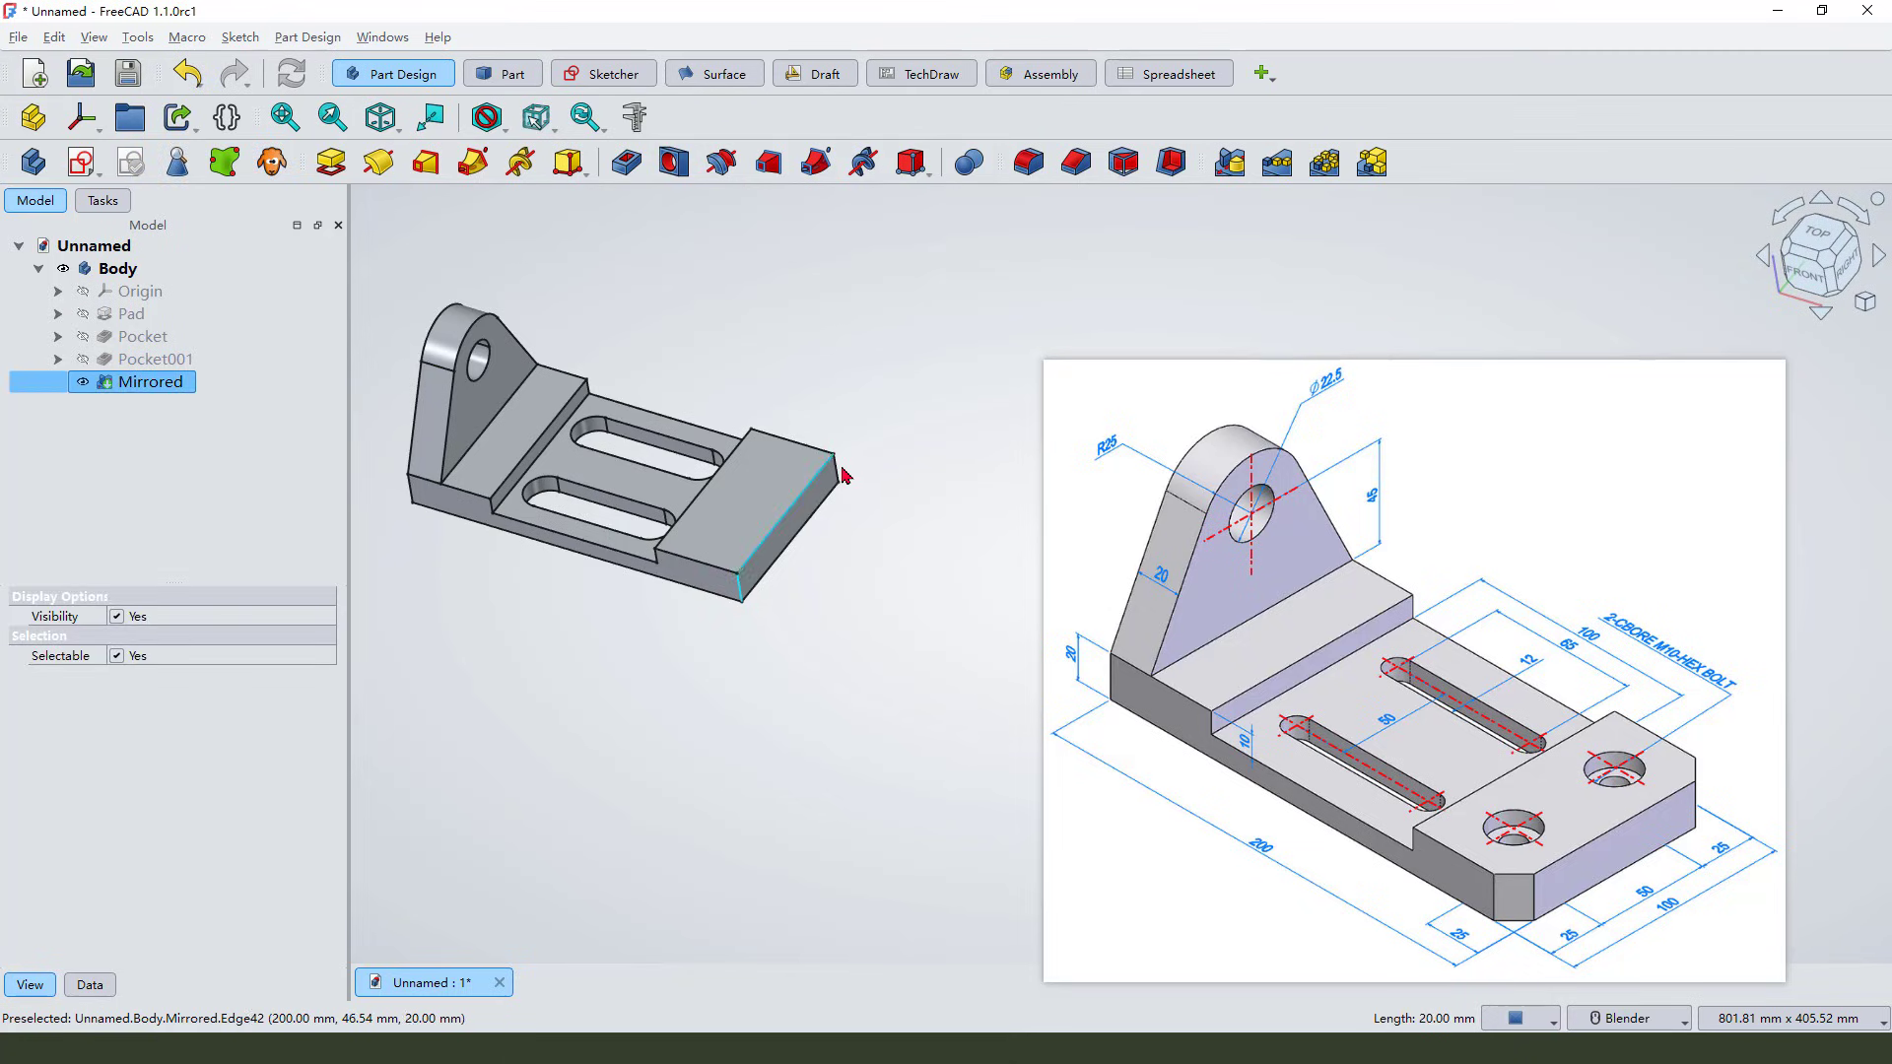
{"action": "scroll", "coordinate": [861, 482], "scroll_direction": "up", "scroll_amount": 1}
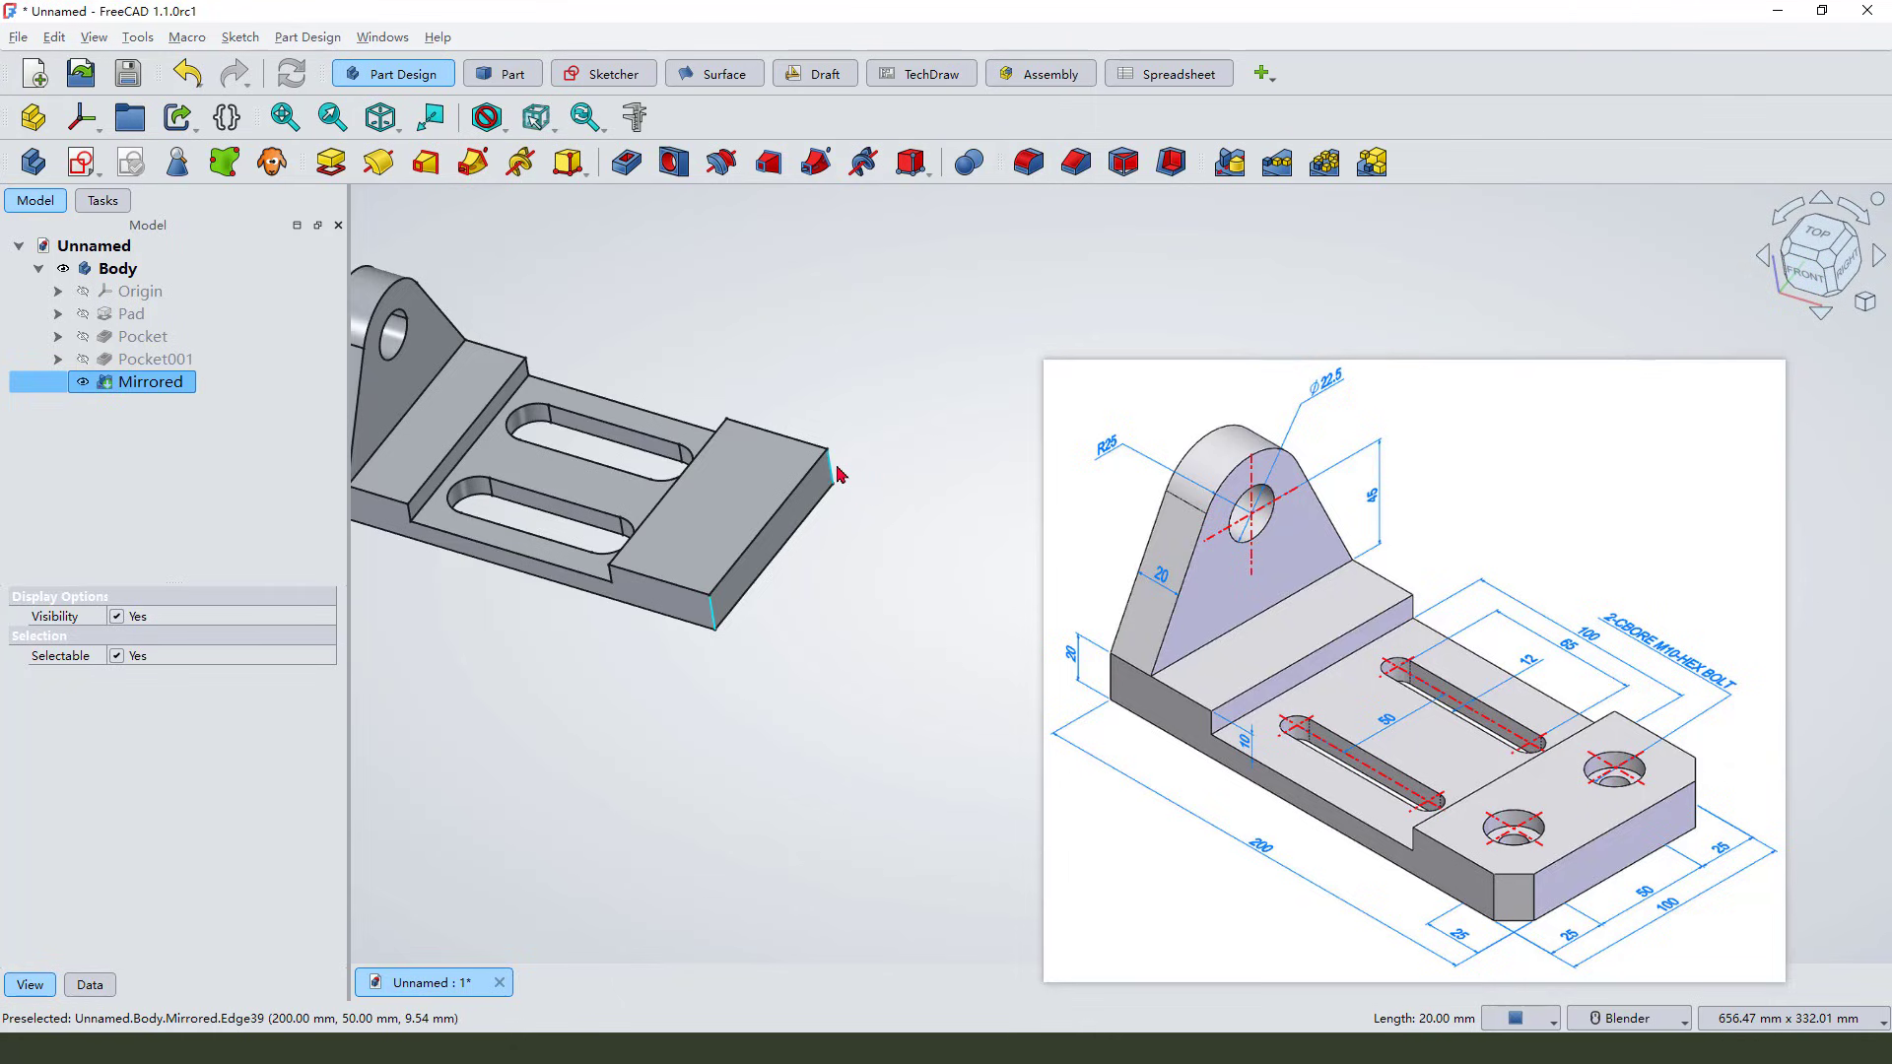
{"action": "left_click", "coordinate": [837, 470], "text": "ctrl"}
{"action": "left_click", "coordinate": [1075, 165]}
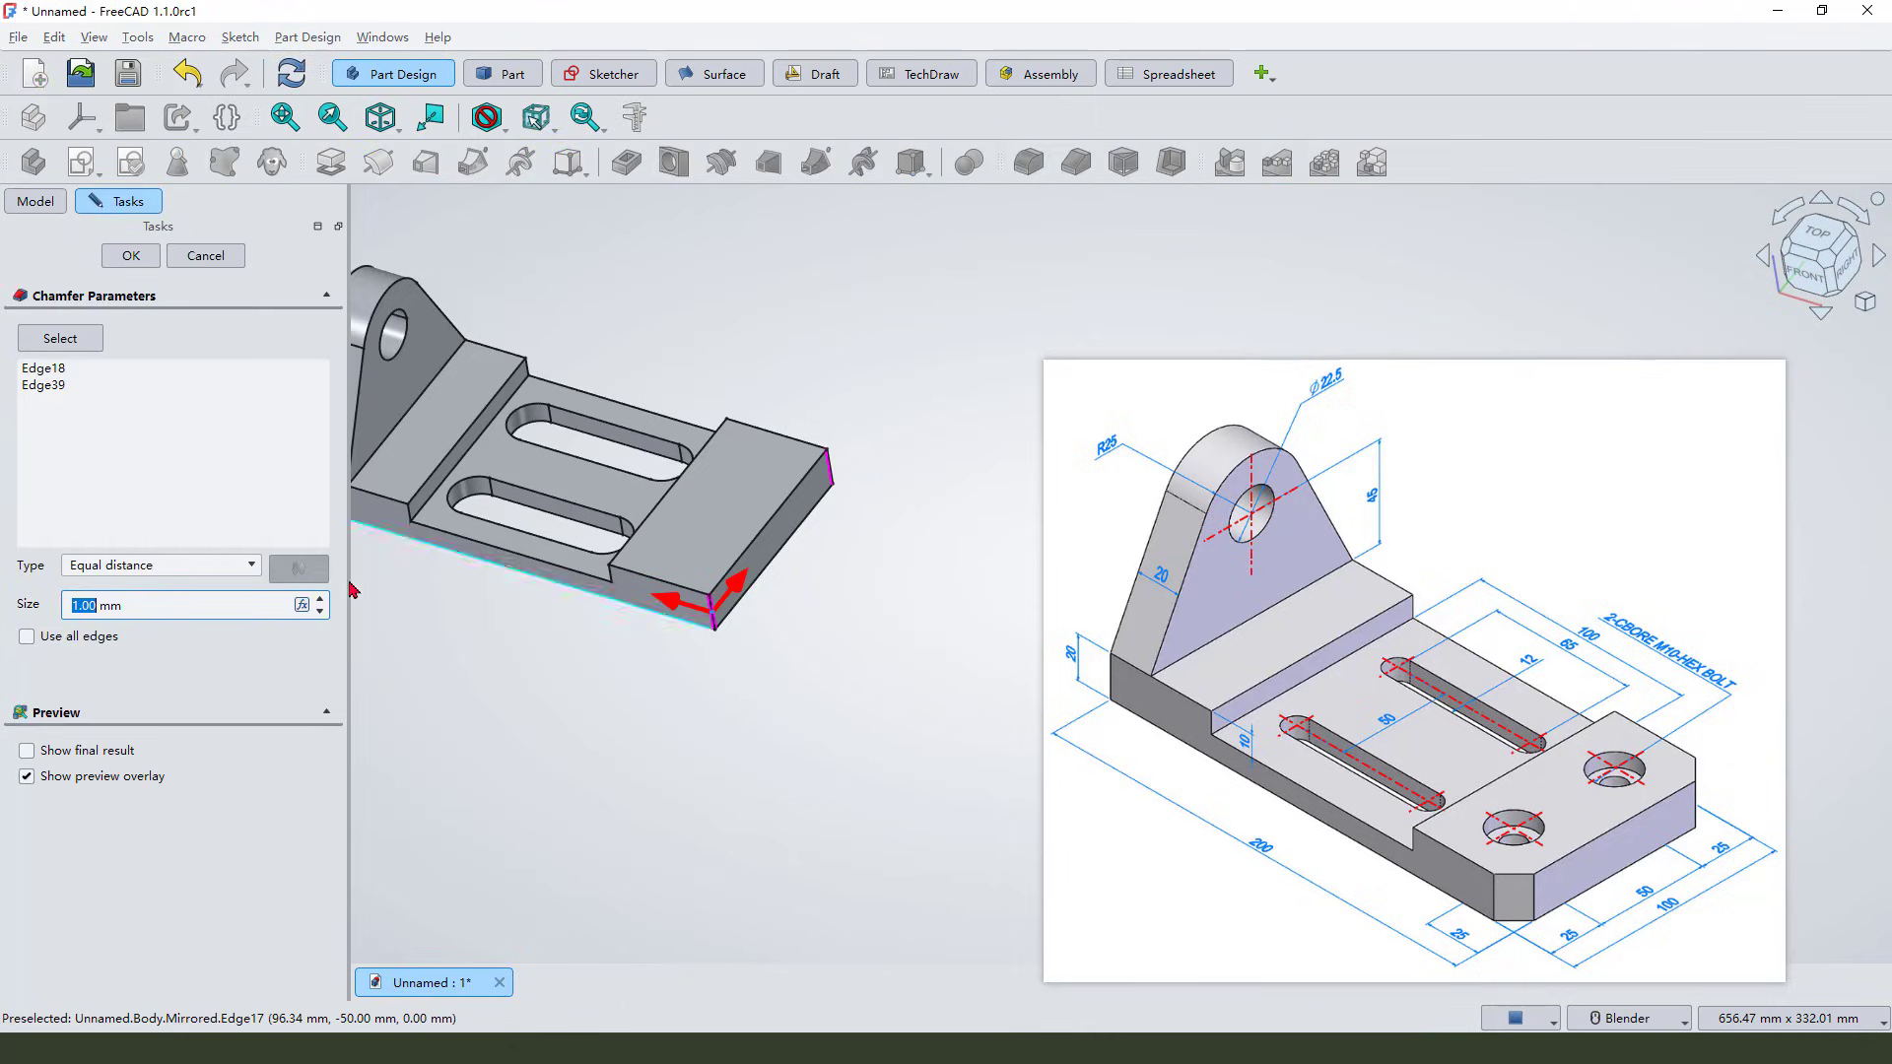
{"action": "left_click_drag", "start_coordinate": [736, 585], "coordinate": [785, 576]}
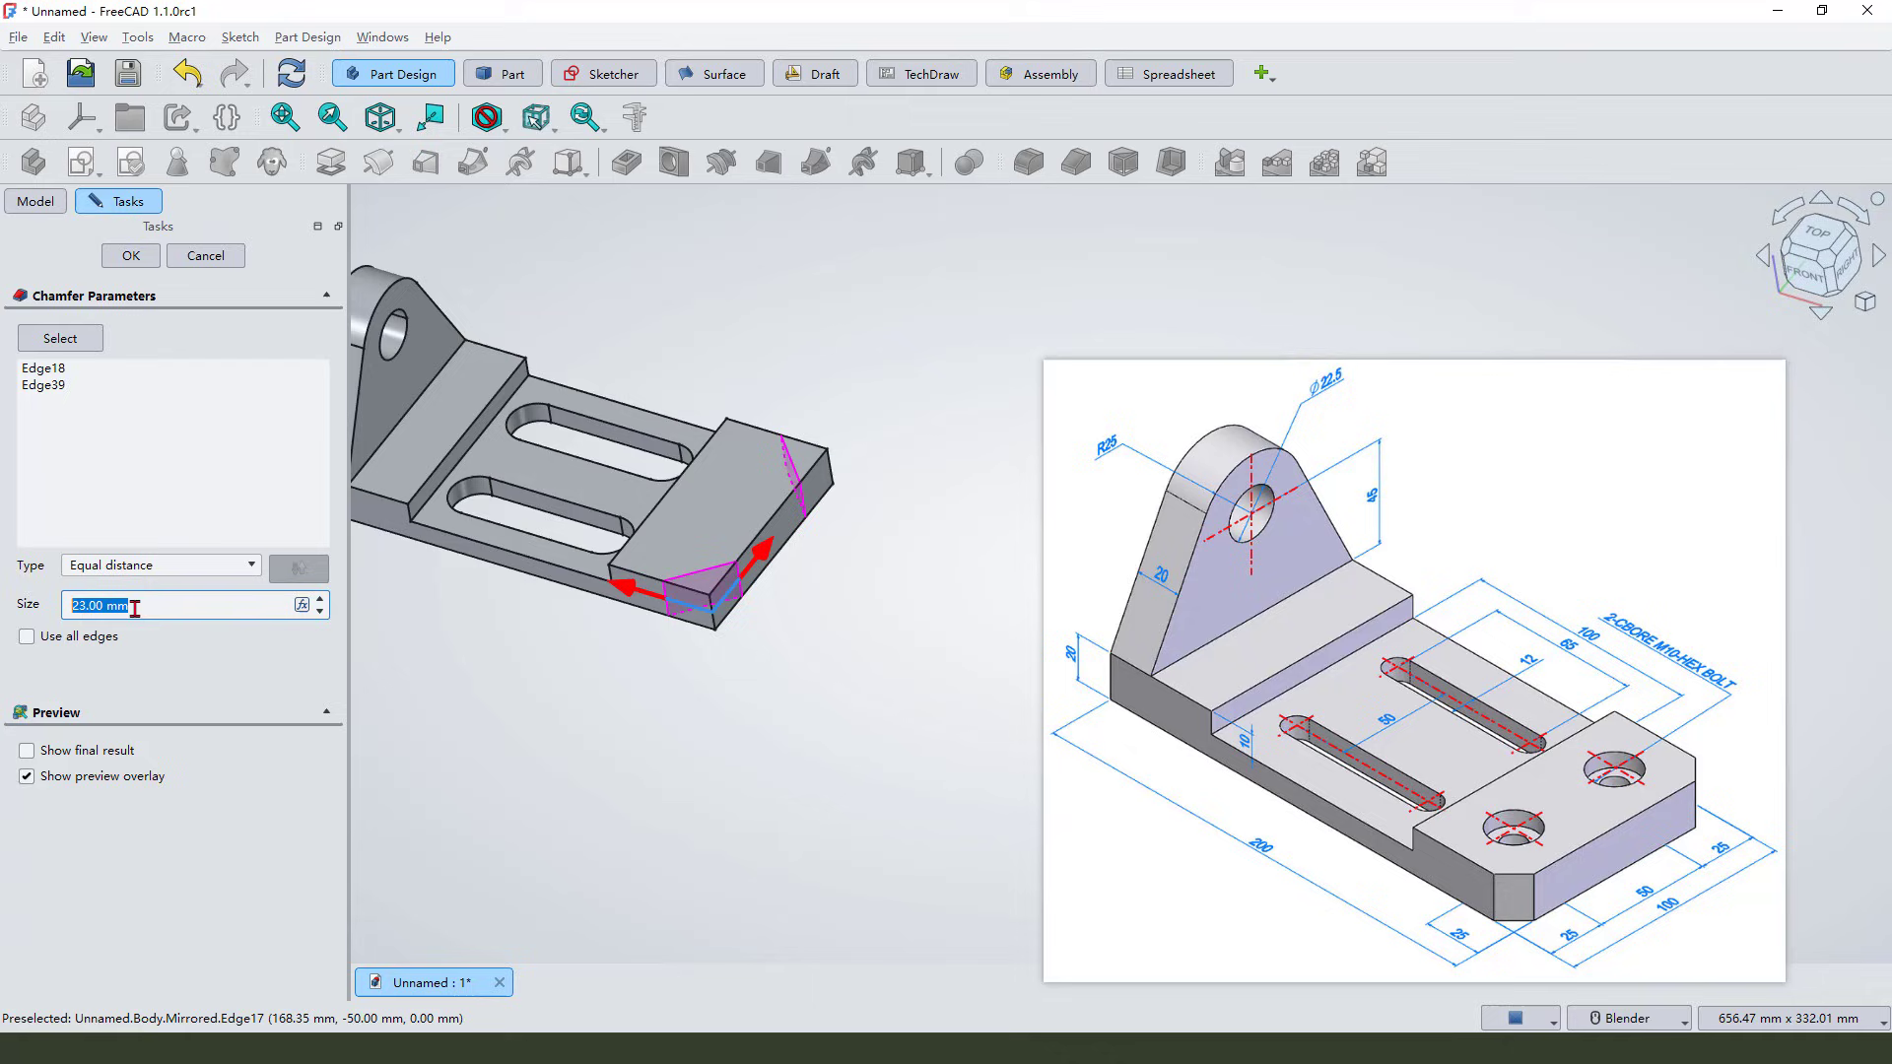
{"action": "type", "text": "10"}
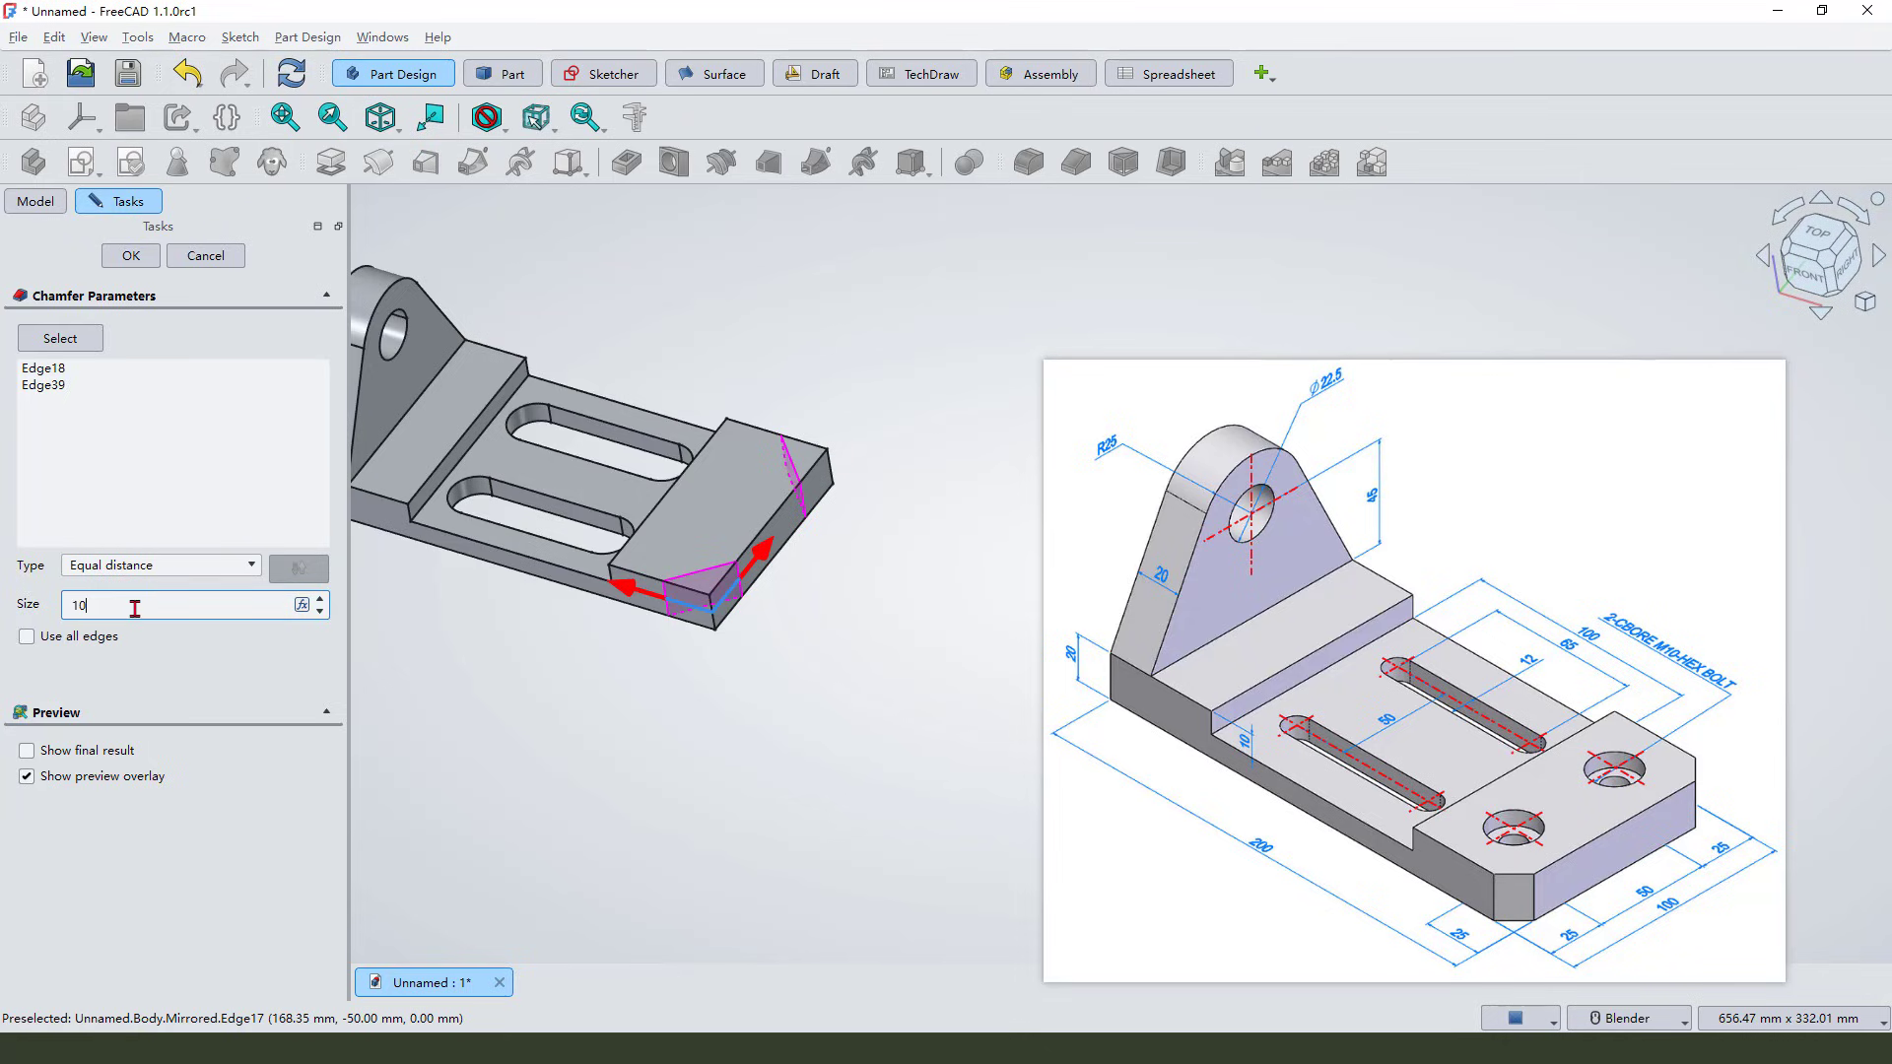
{"action": "left_click", "coordinate": [131, 255]}
Step: Start a sketch on the top face of the raised end block and draw a circle about 16 mm in diameter above the horizontal axis
{"action": "scroll", "coordinate": [883, 540], "scroll_direction": "down", "scroll_amount": 3}
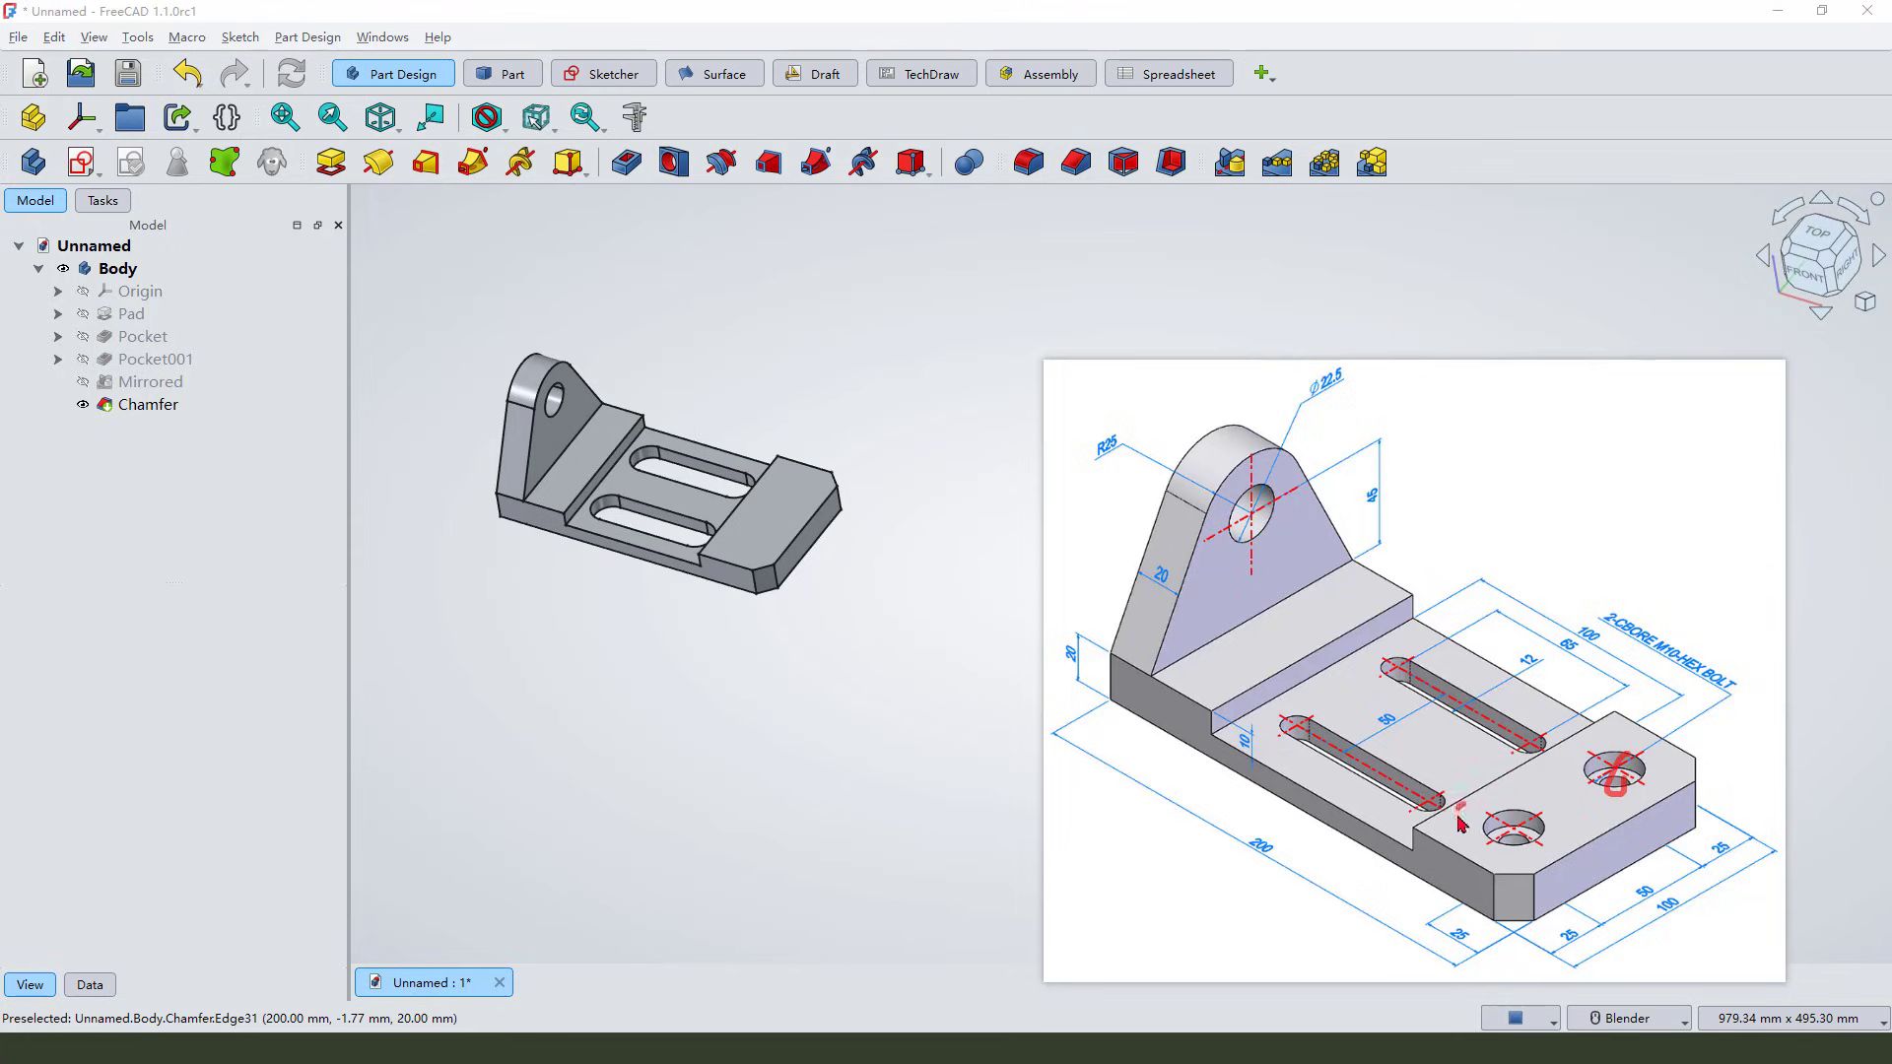
{"action": "scroll", "coordinate": [889, 486], "scroll_direction": "up", "scroll_amount": 2}
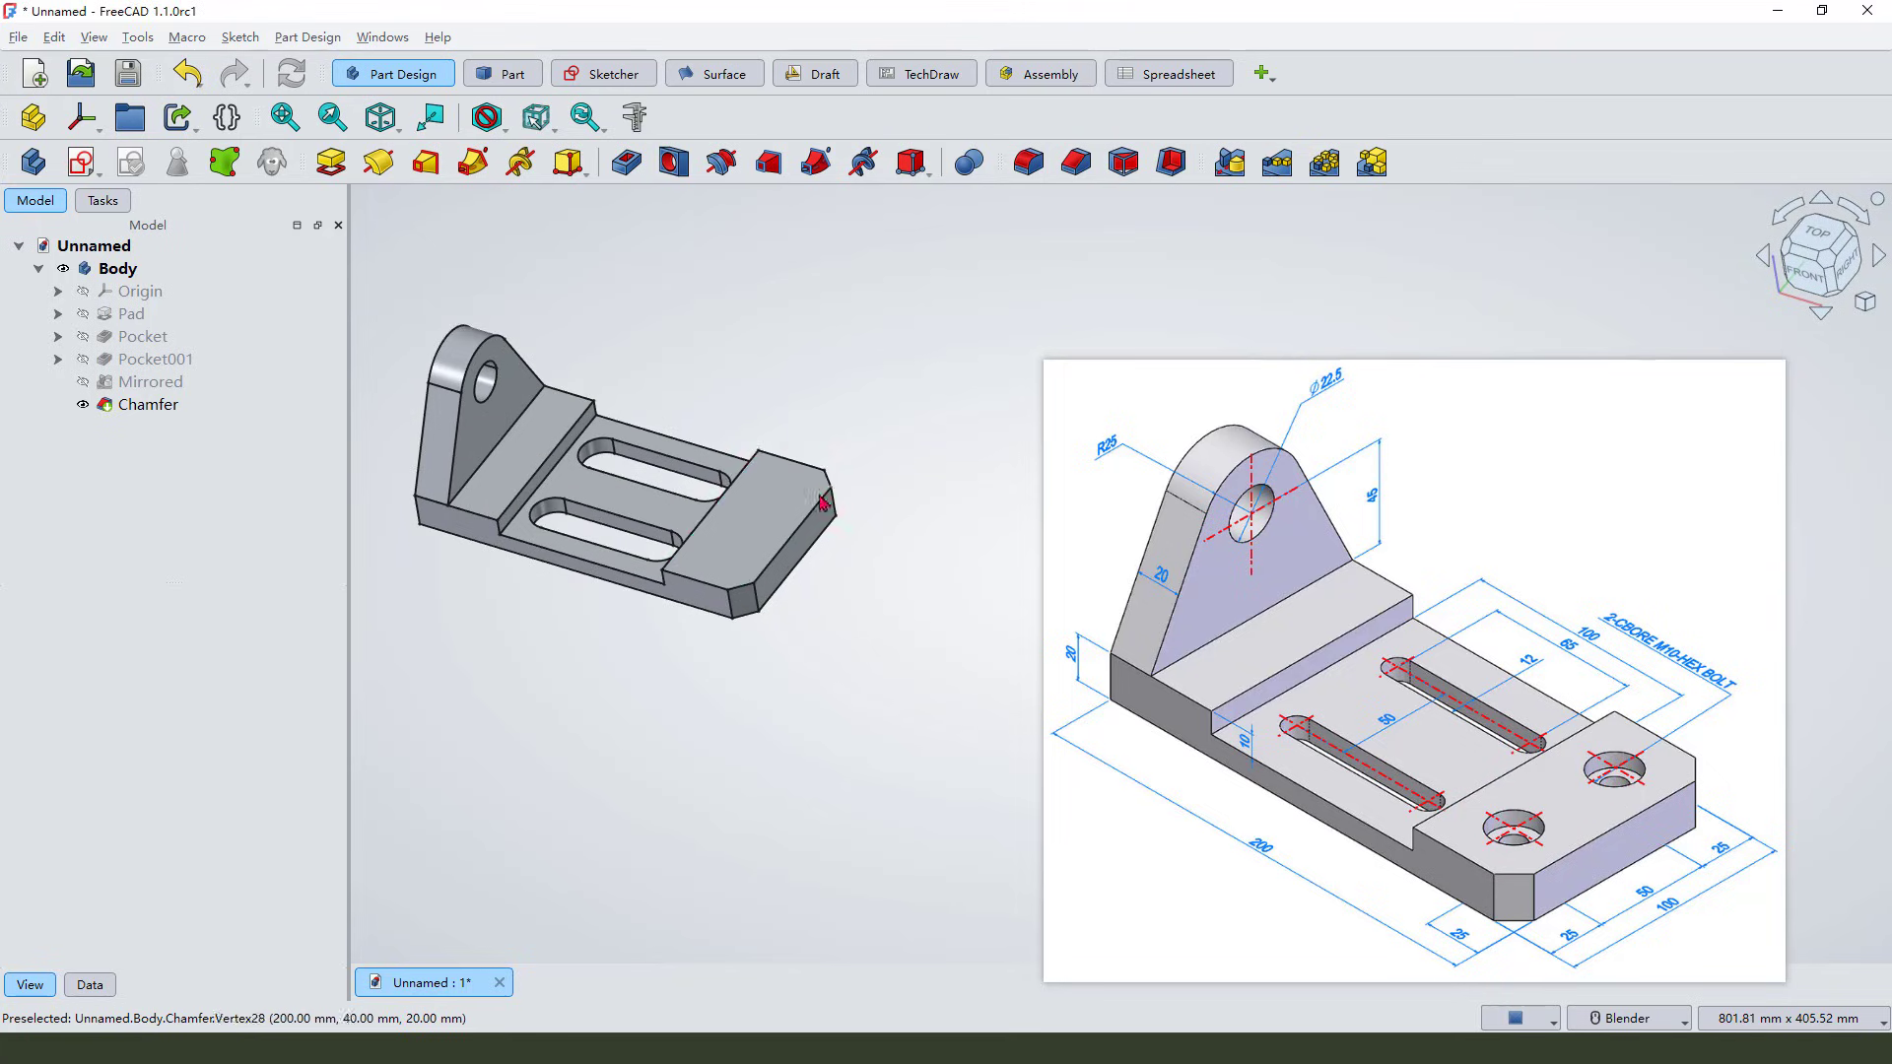
{"action": "left_click", "coordinate": [785, 493]}
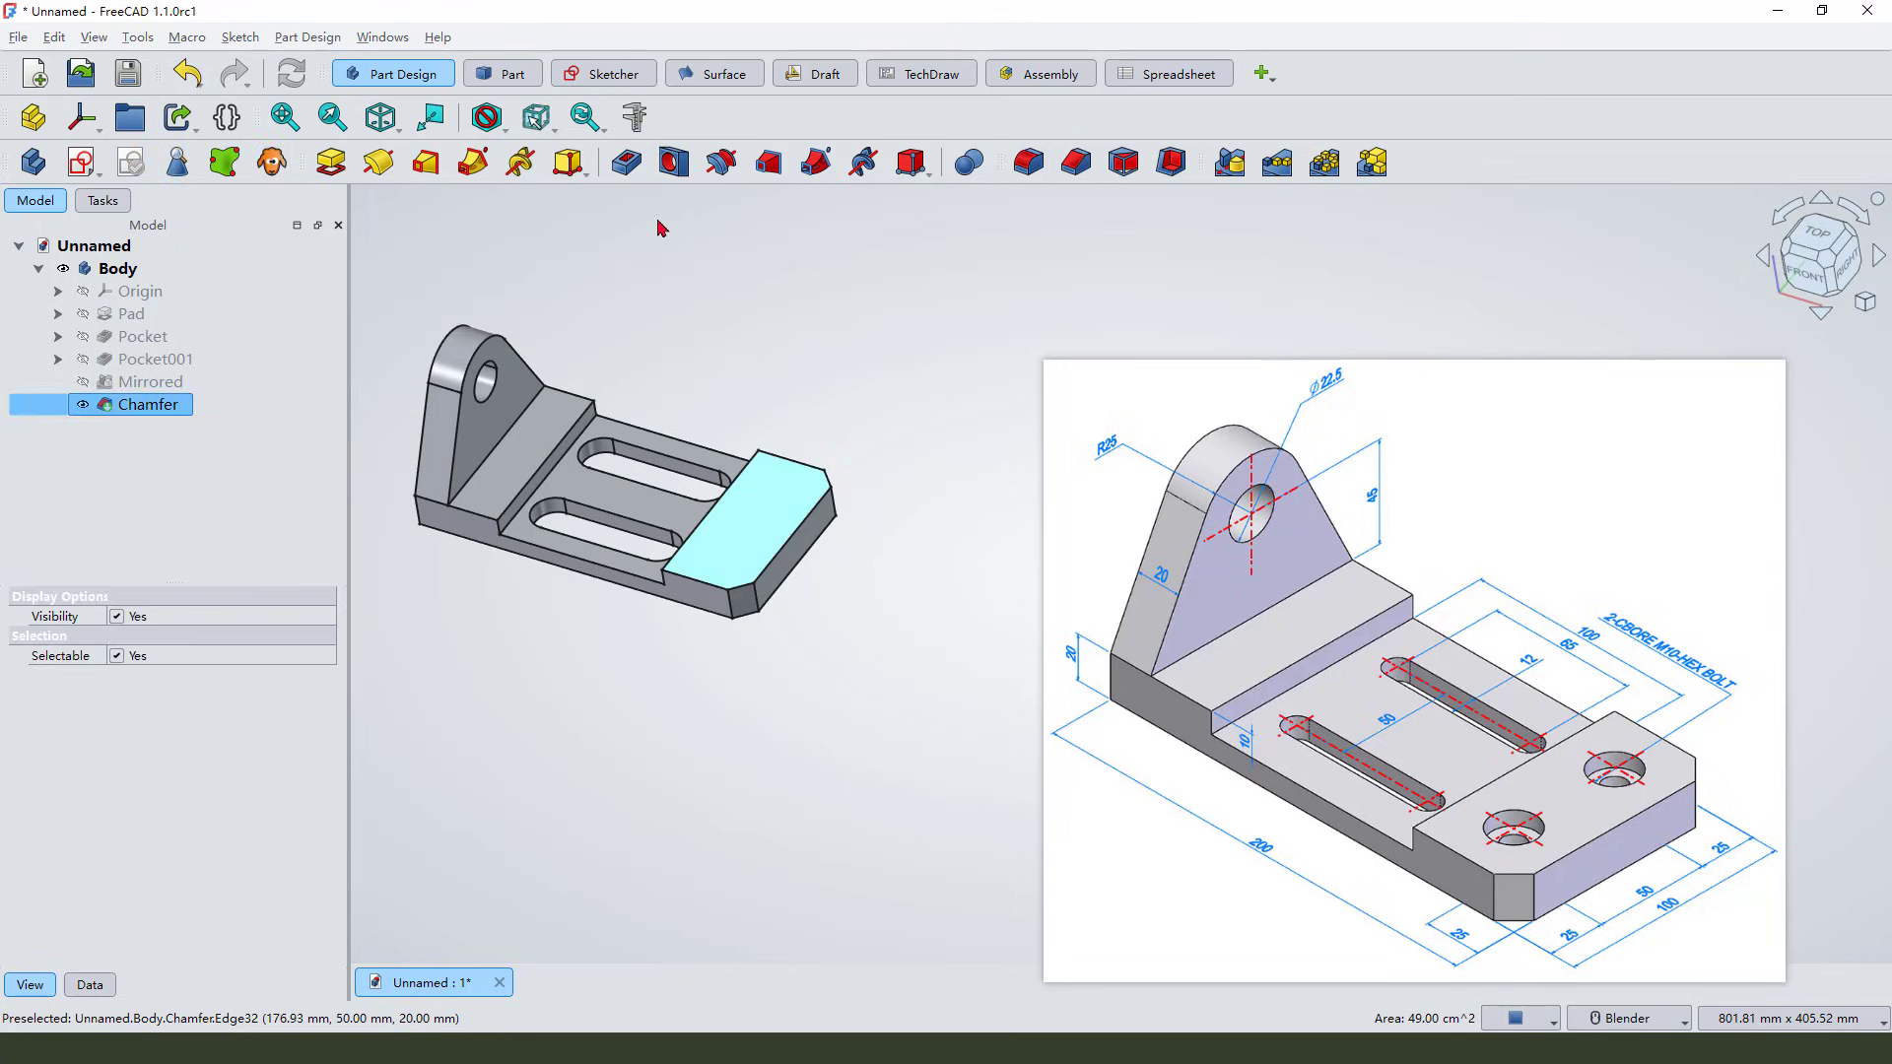
{"action": "left_click", "coordinate": [96, 173]}
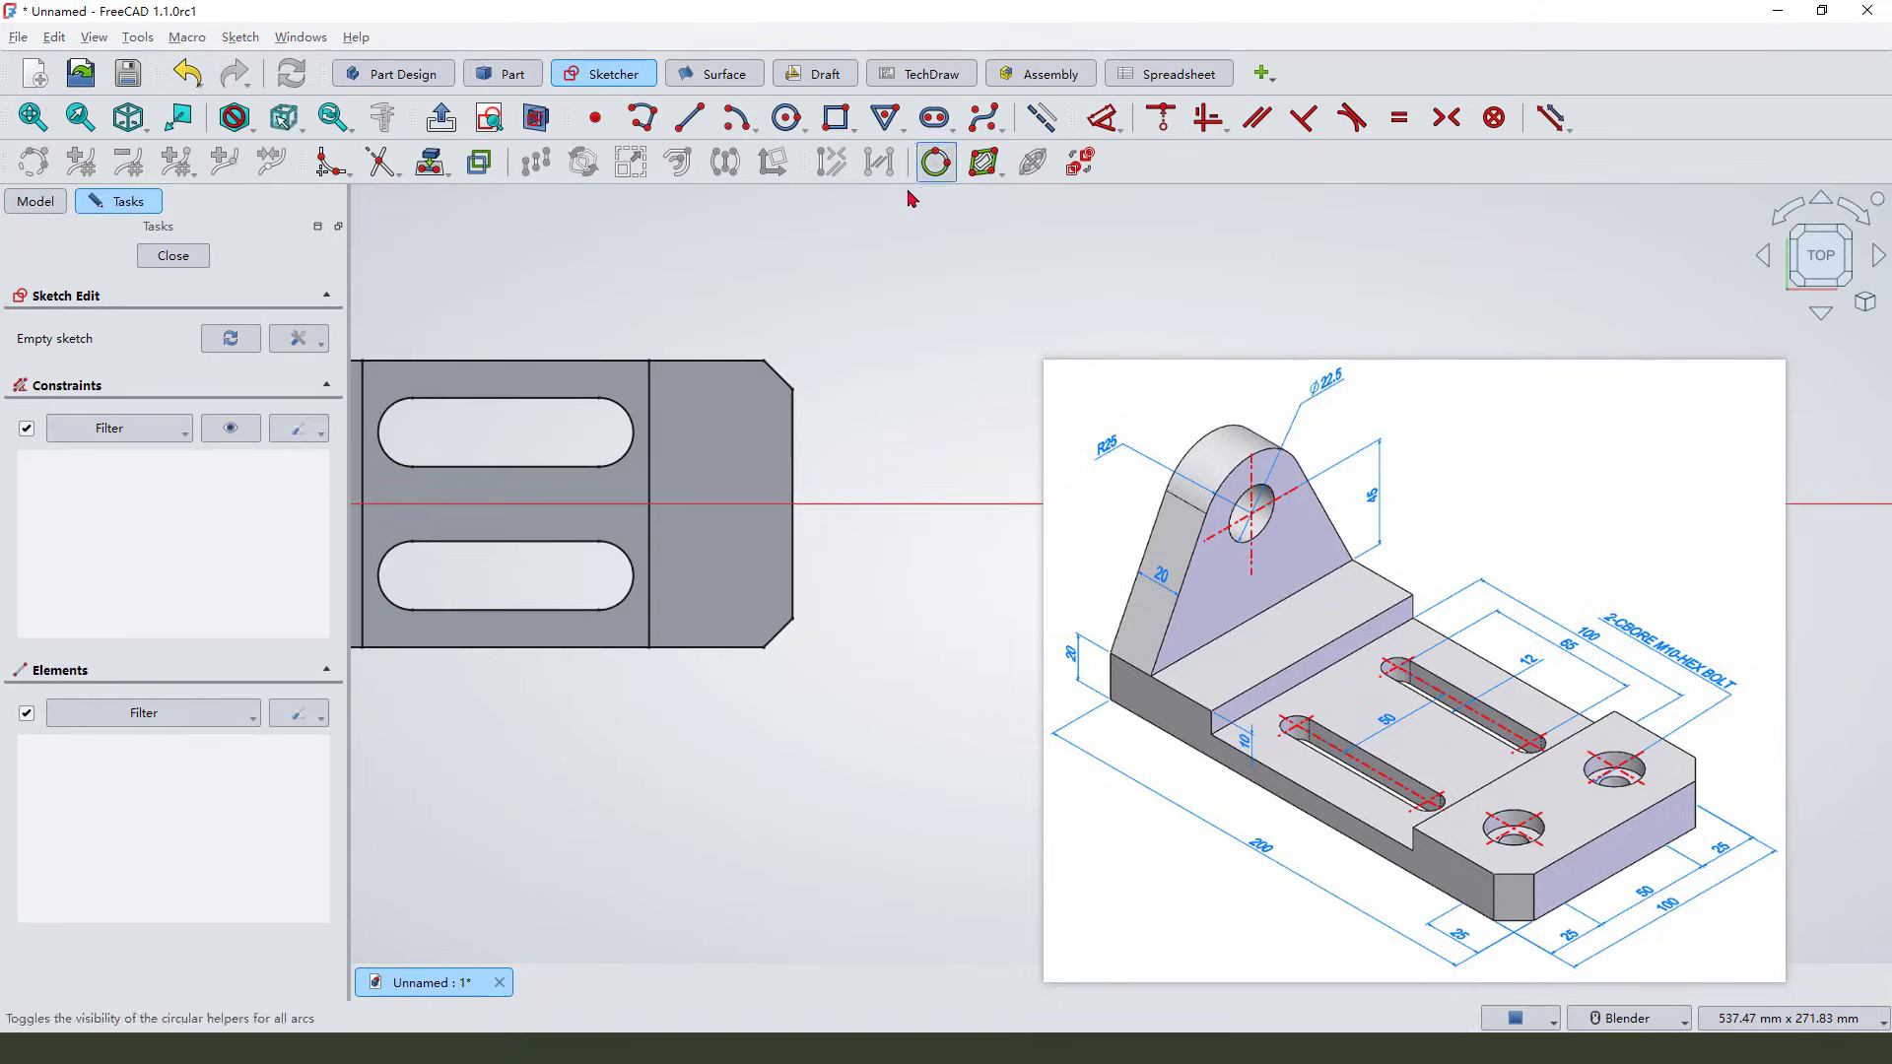
{"action": "left_click", "coordinate": [794, 131]}
{"action": "left_click", "coordinate": [721, 428]}
{"action": "left_click", "coordinate": [734, 451]}
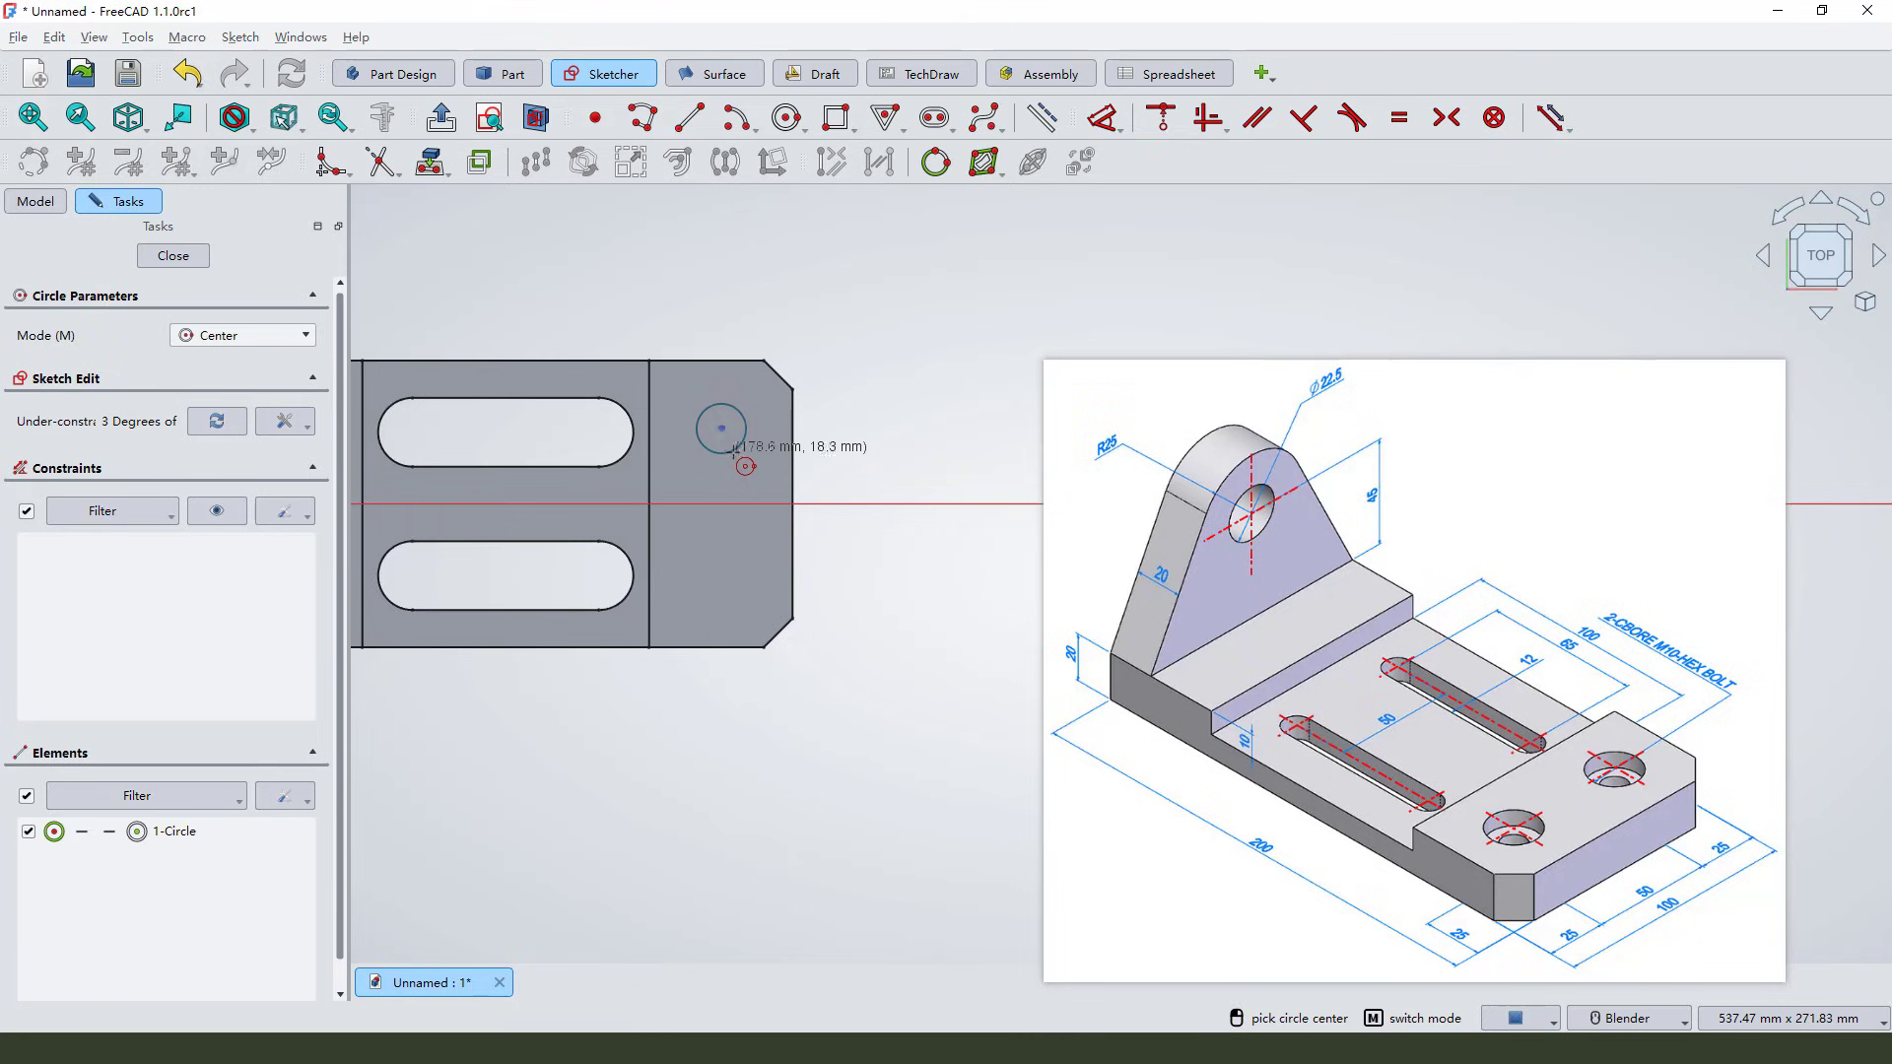
{"action": "right_click", "coordinate": [877, 406]}
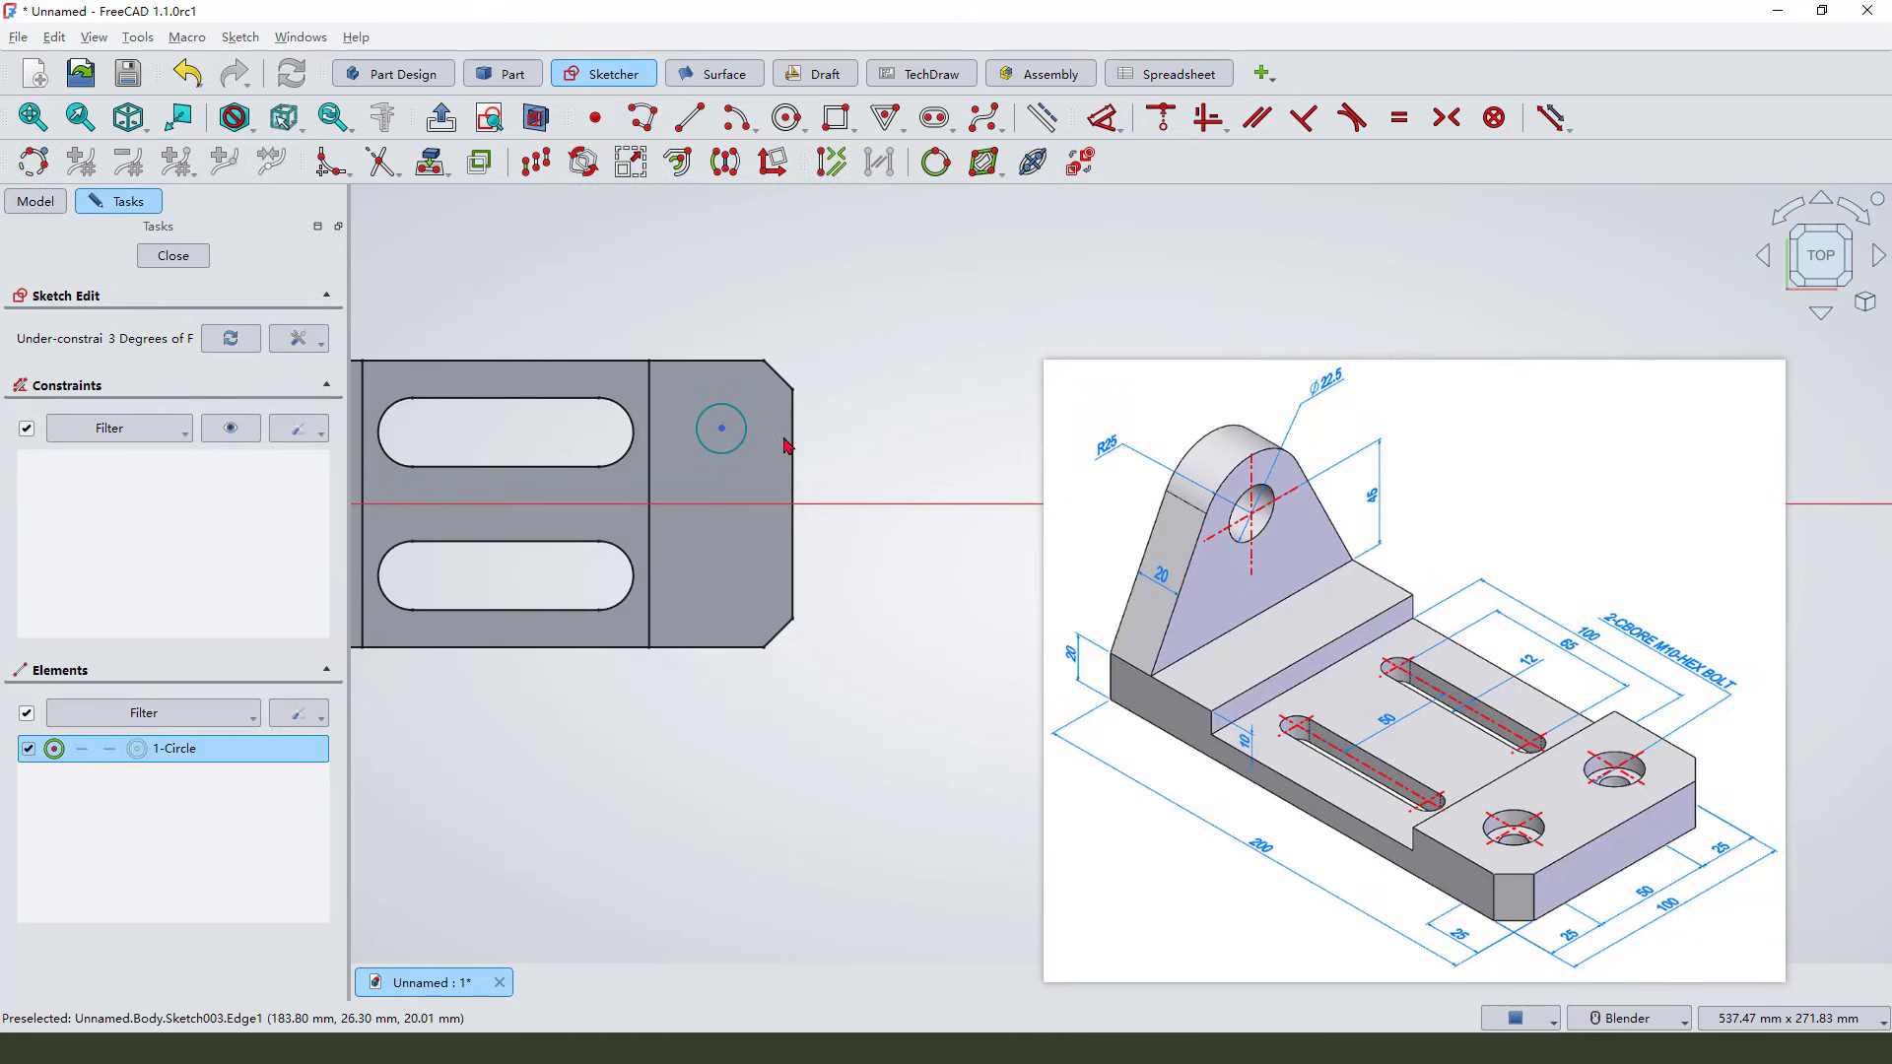
Step: Mirror the circle across the horizontal axis with symmetry constraints created
{"action": "left_click", "coordinate": [725, 162]}
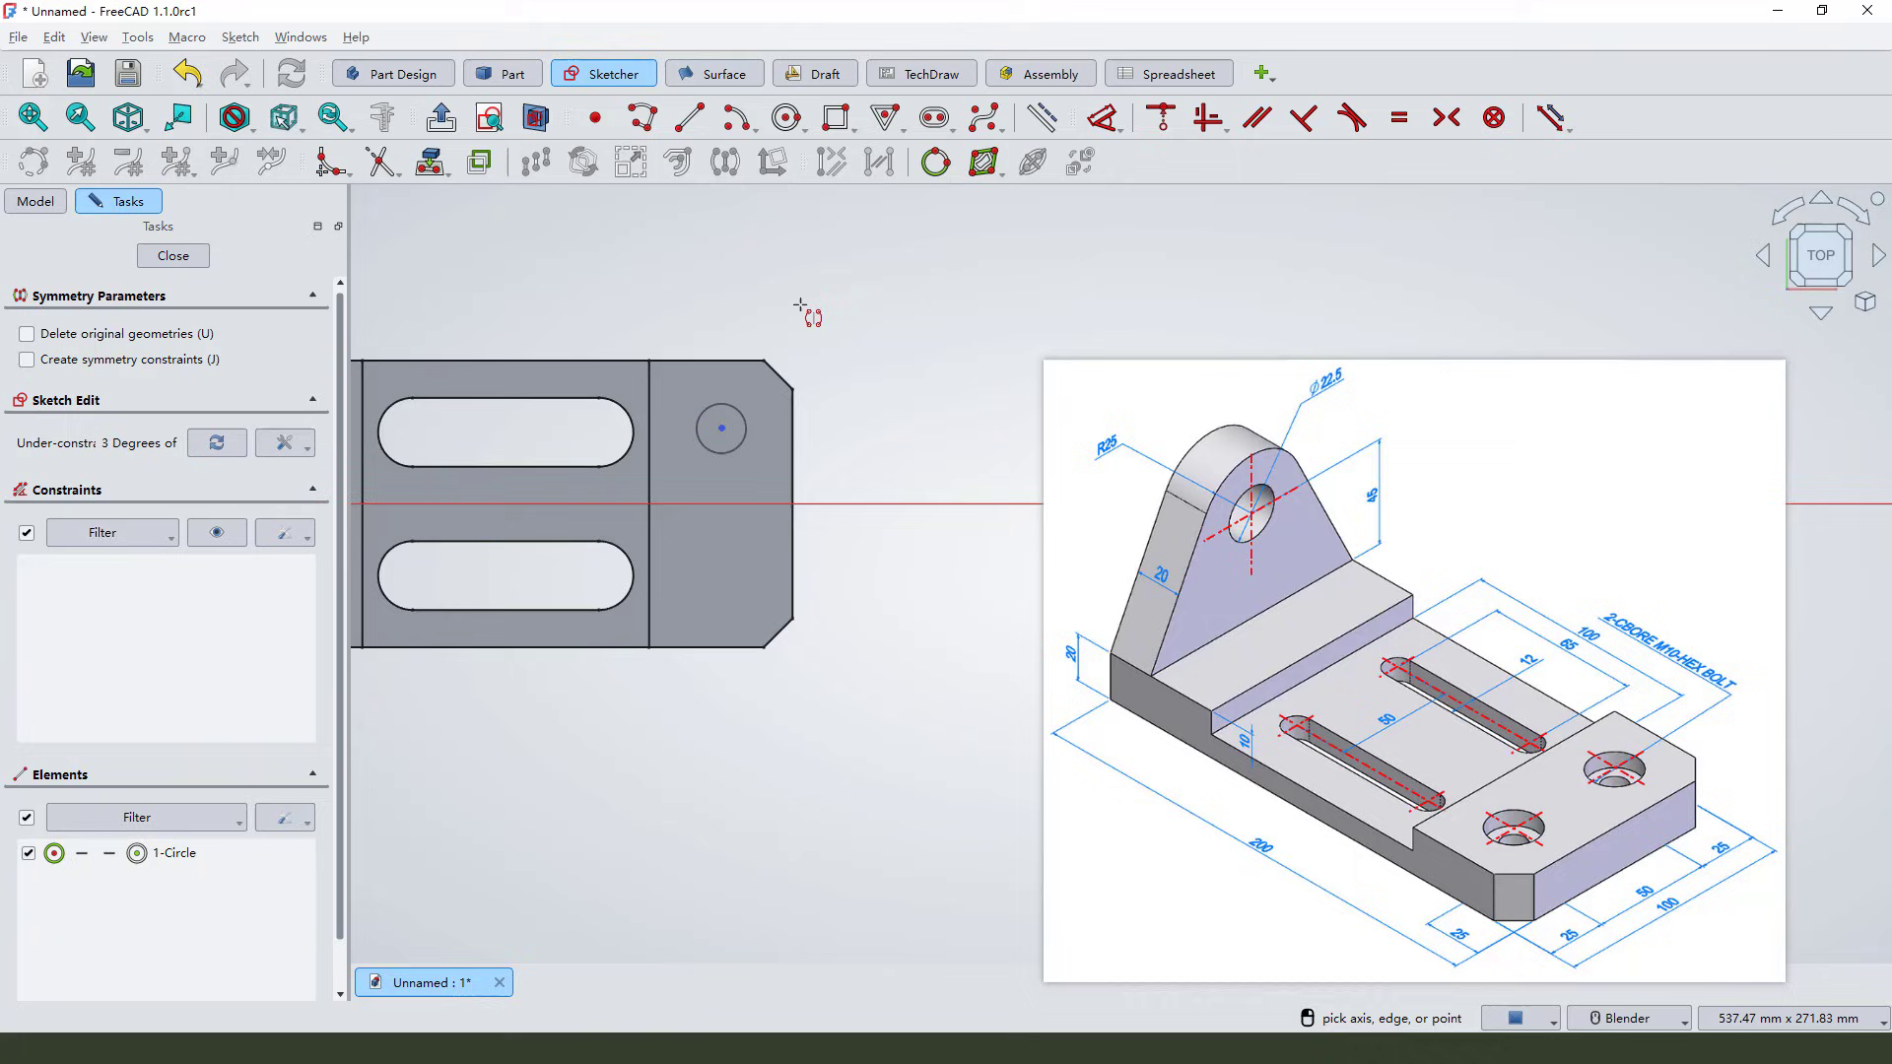
{"action": "left_click_drag", "start_coordinate": [37, 373], "coordinate": [200, 383]}
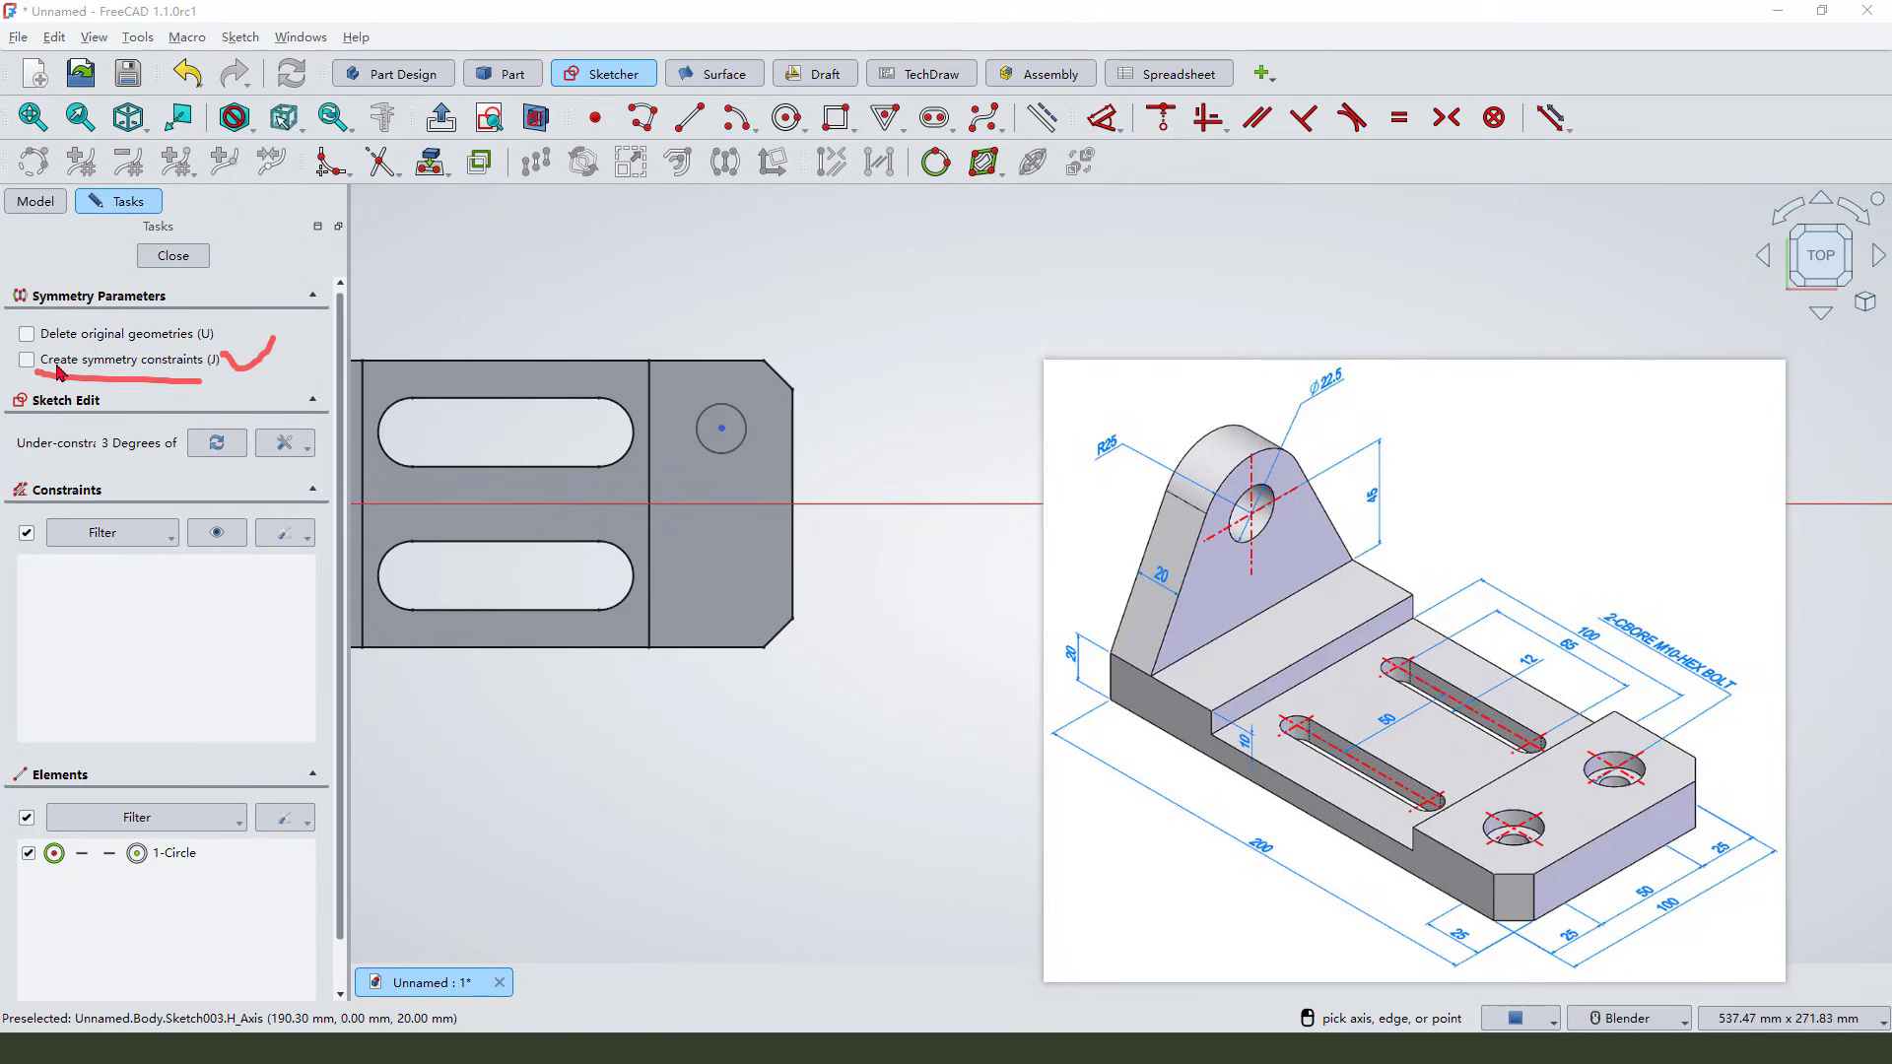
{"action": "left_click", "coordinate": [26, 360]}
{"action": "left_click", "coordinate": [836, 508]}
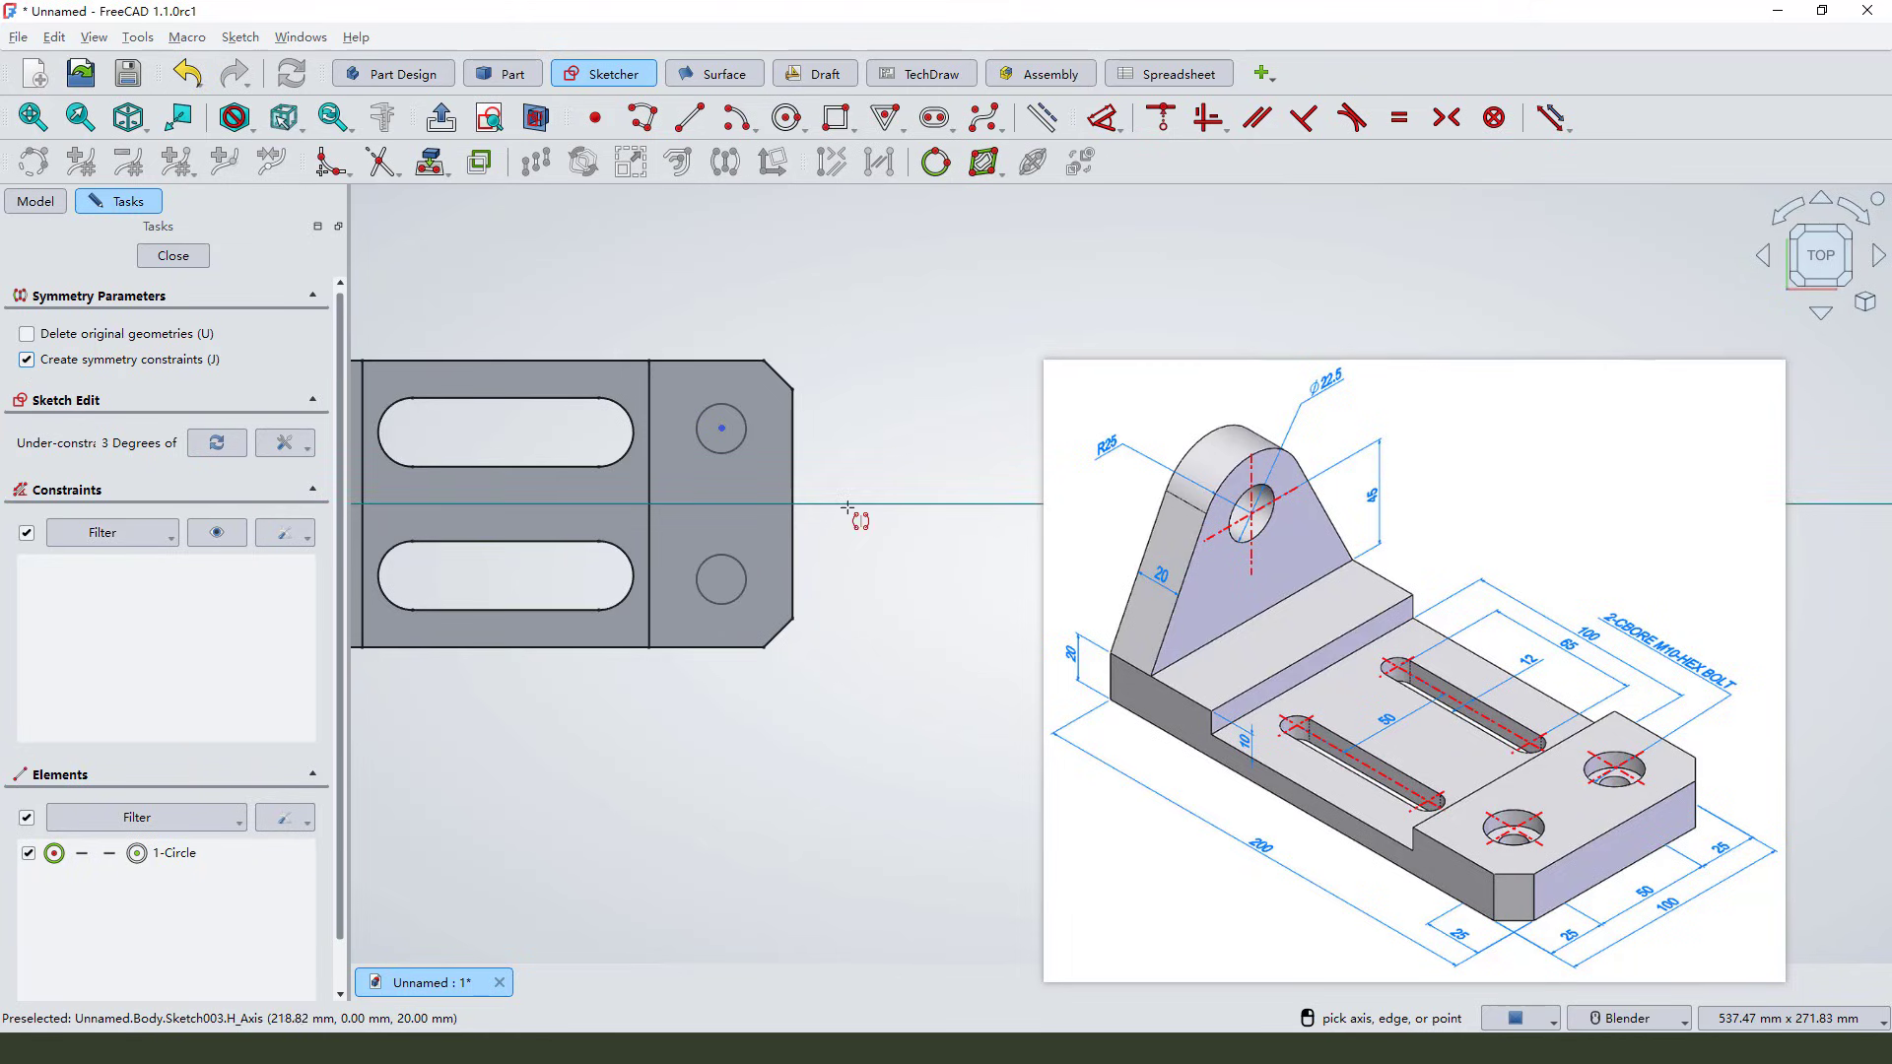
Step: Set the vertical distance between the two circle centres to 50 mm
{"action": "left_click", "coordinate": [1103, 119]}
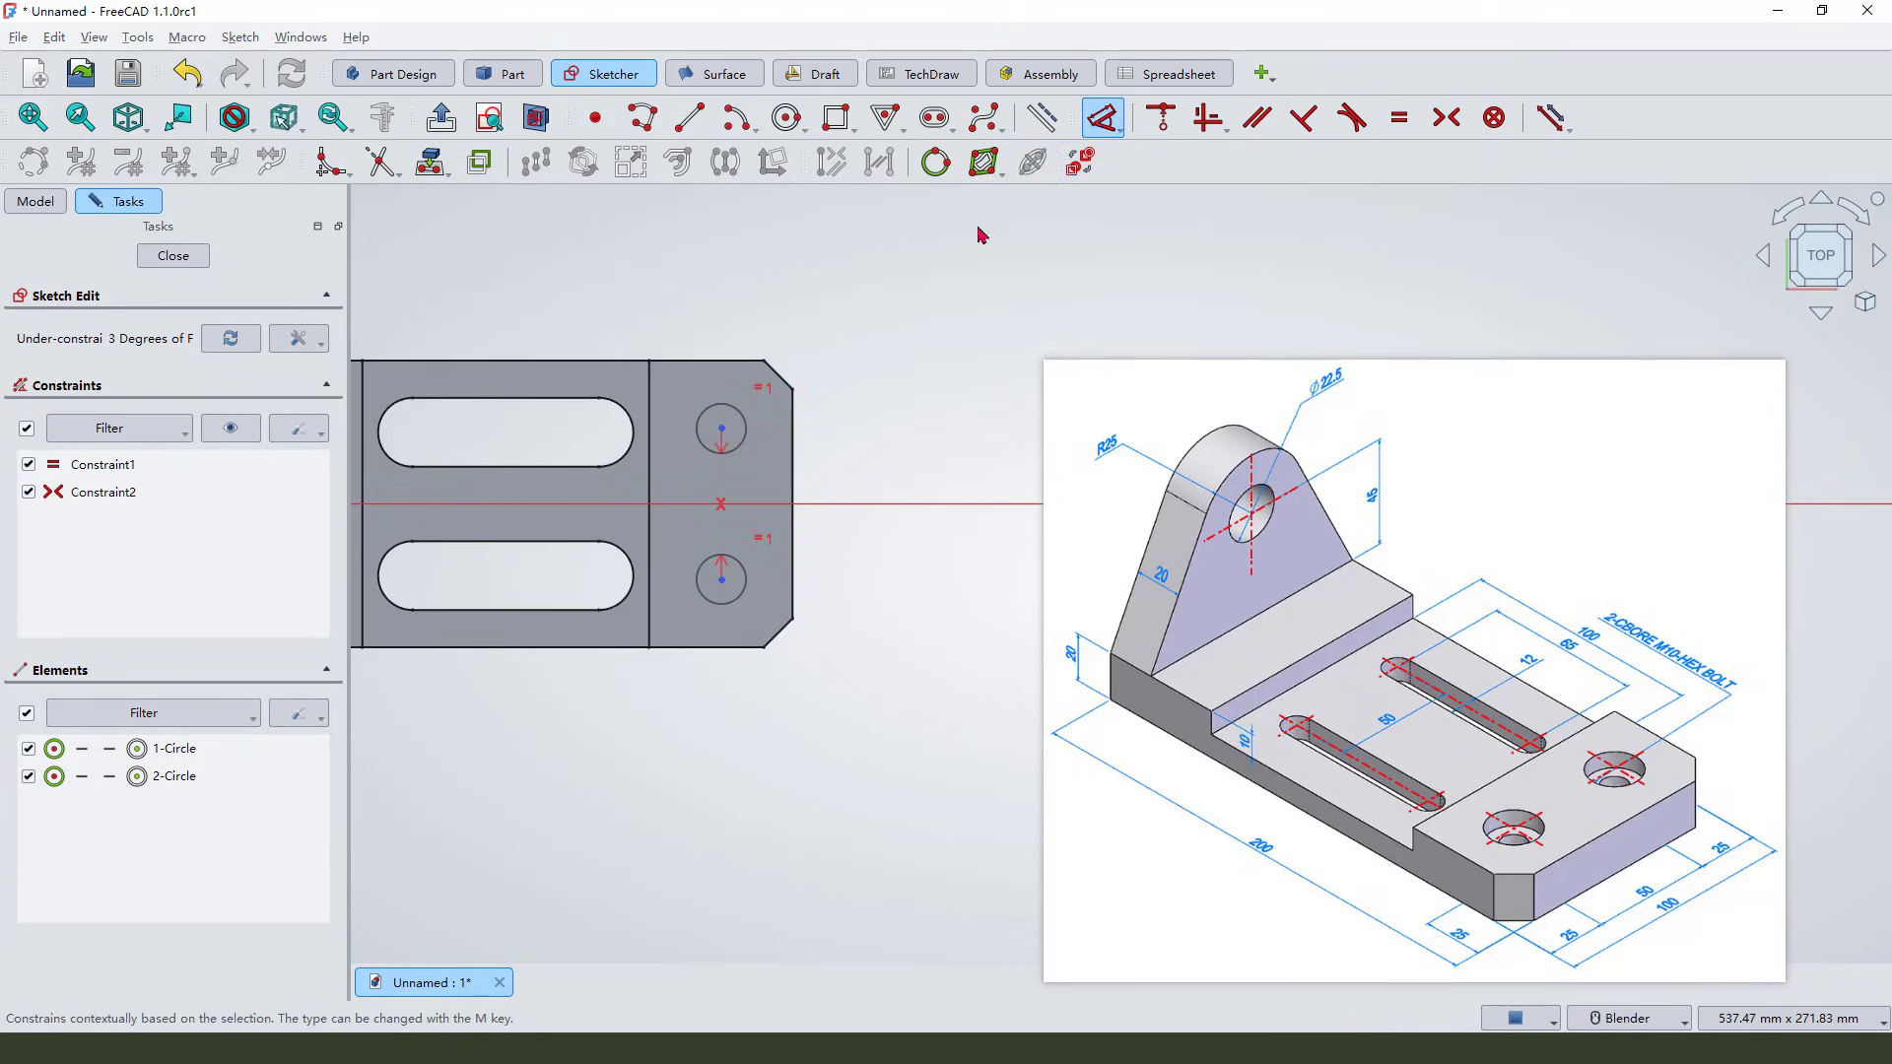
{"action": "left_click", "coordinate": [720, 431]}
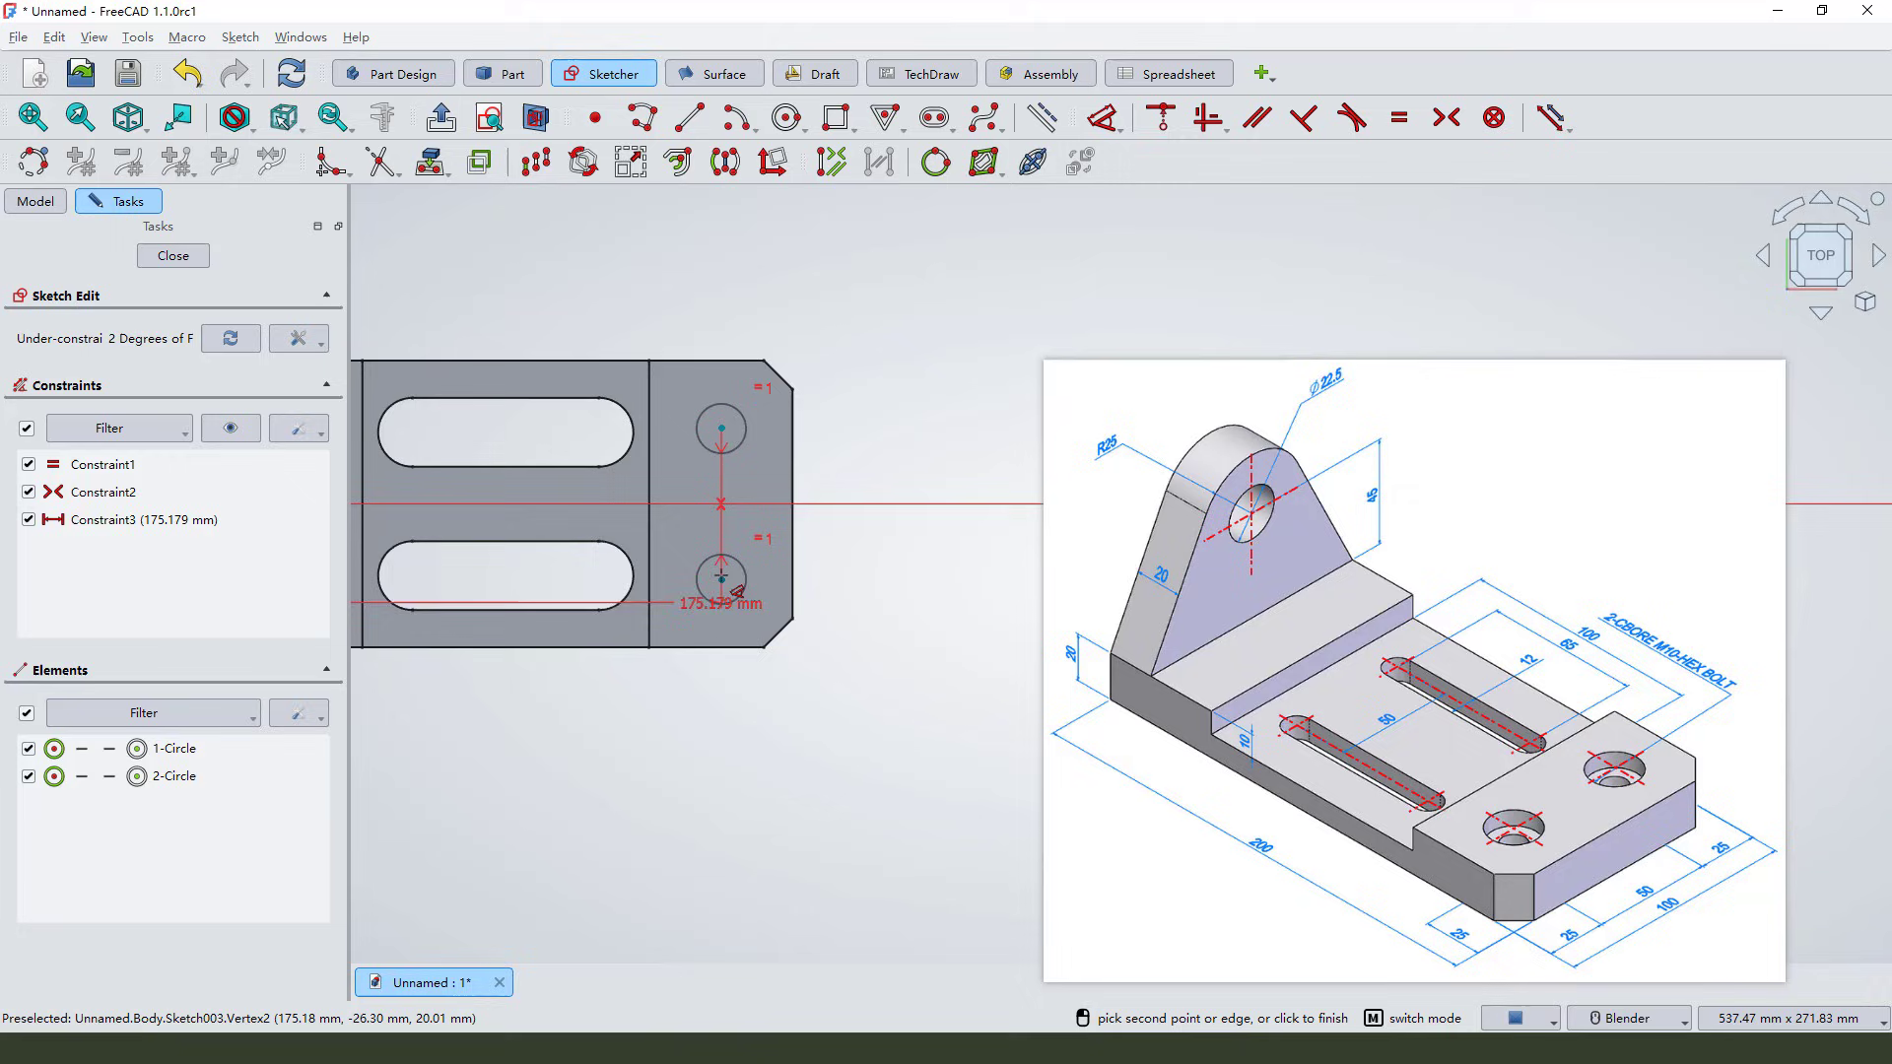
{"action": "left_click", "coordinate": [722, 579]}
{"action": "left_click", "coordinate": [883, 537]}
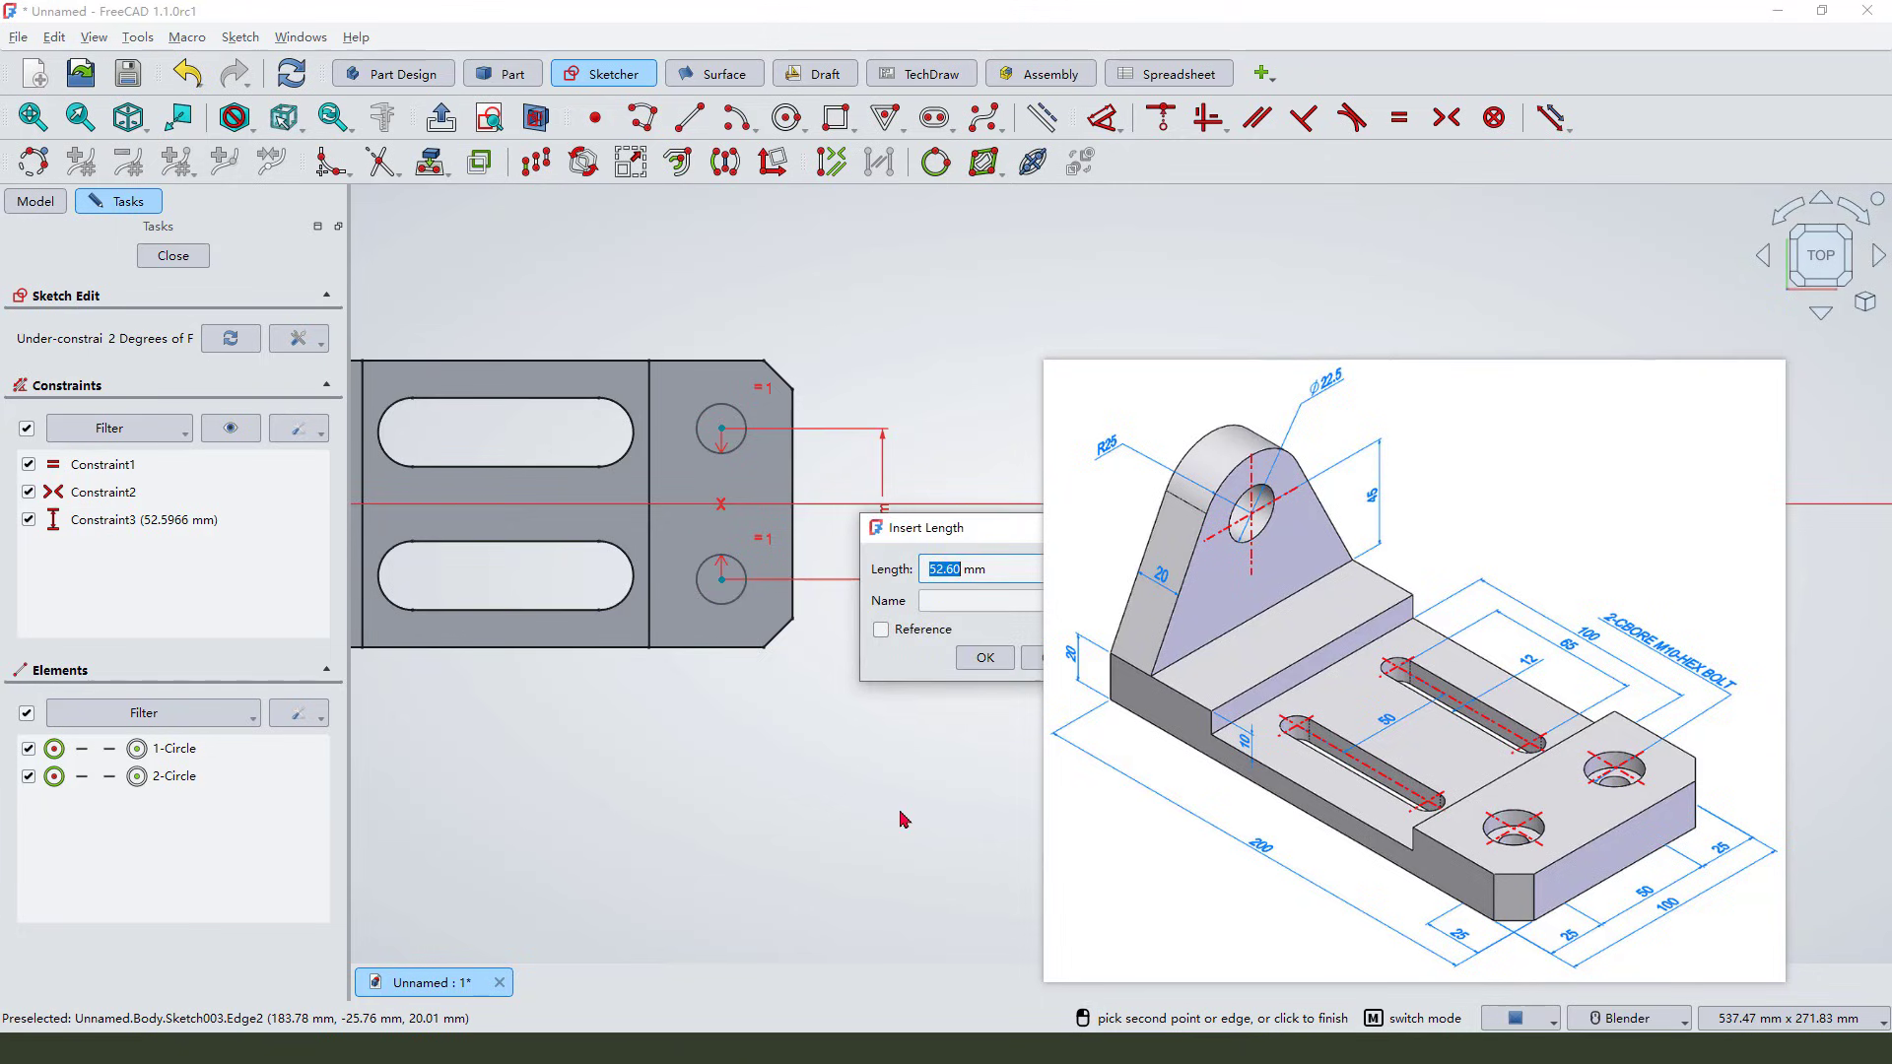
{"action": "left_click", "coordinate": [989, 662]}
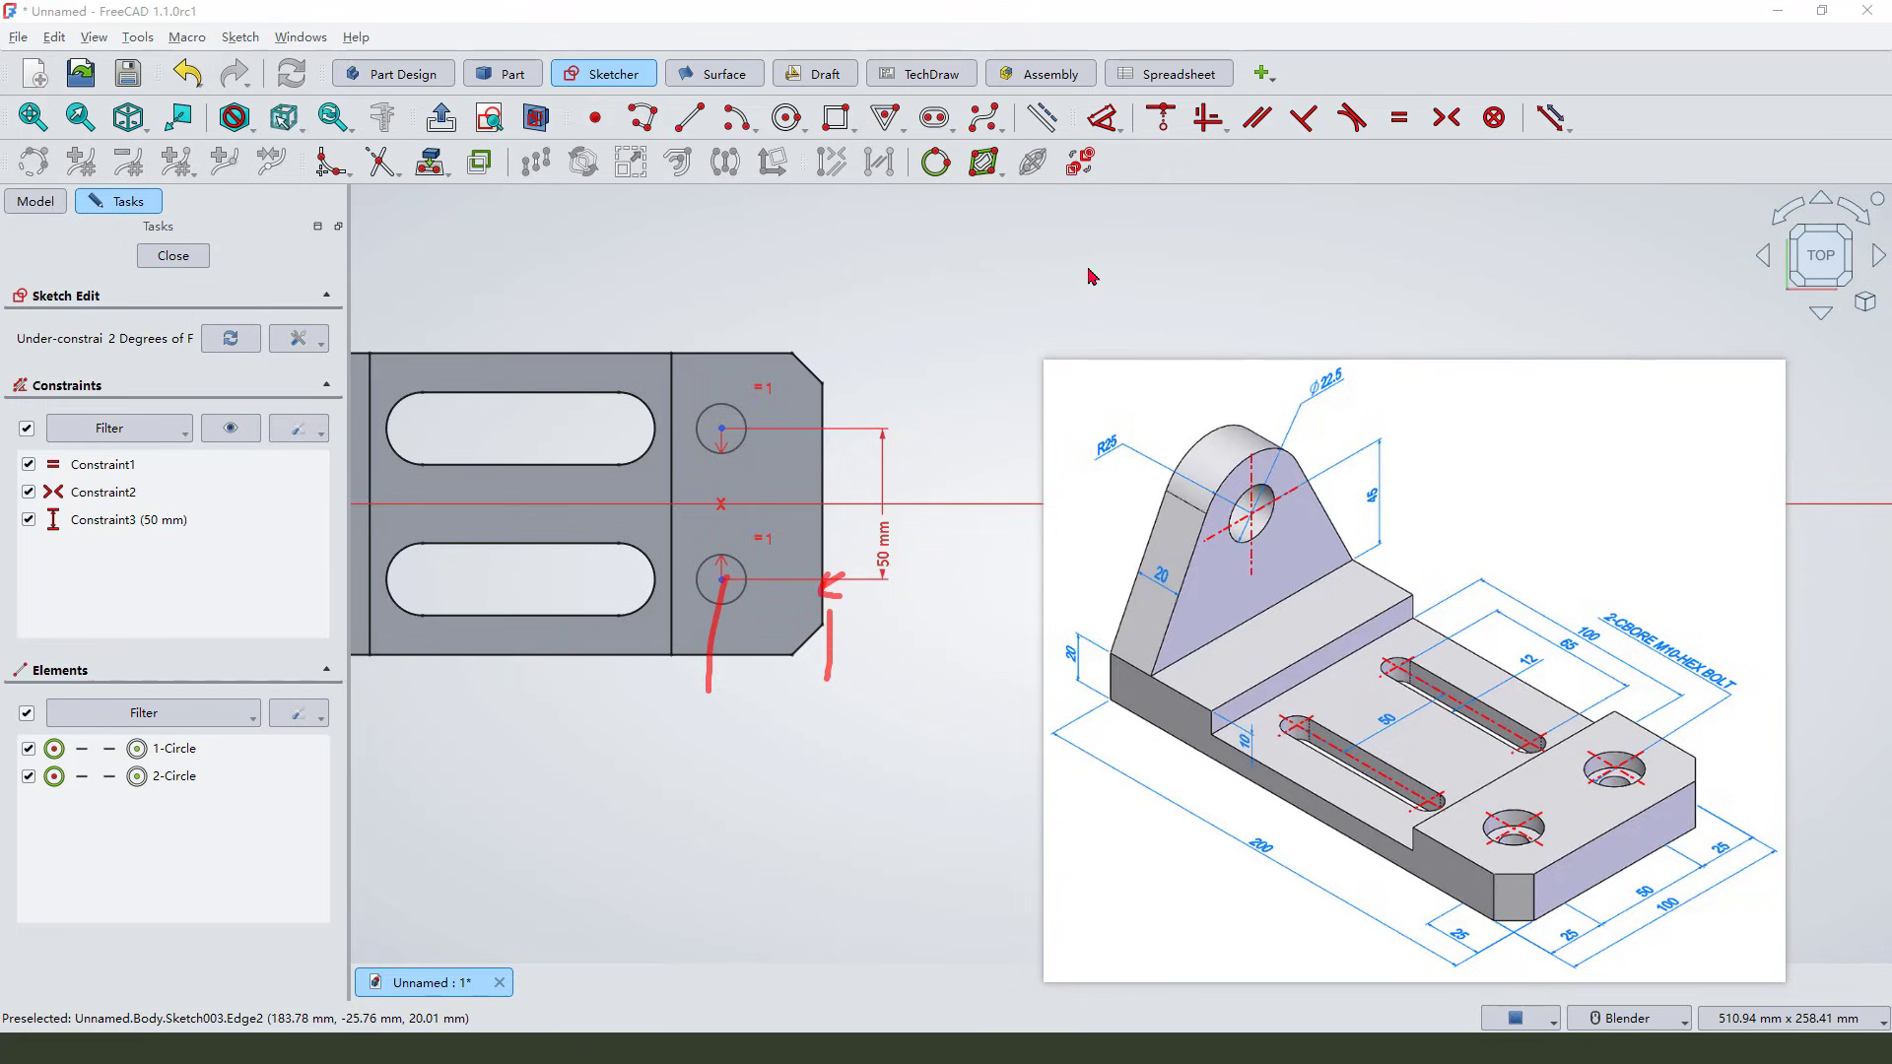
Step: Project the block's end edge as external geometry and set the horizontal distance from the lower circle's centre to it to 25 mm
{"action": "left_click", "coordinate": [431, 165]}
{"action": "left_click", "coordinate": [823, 591]}
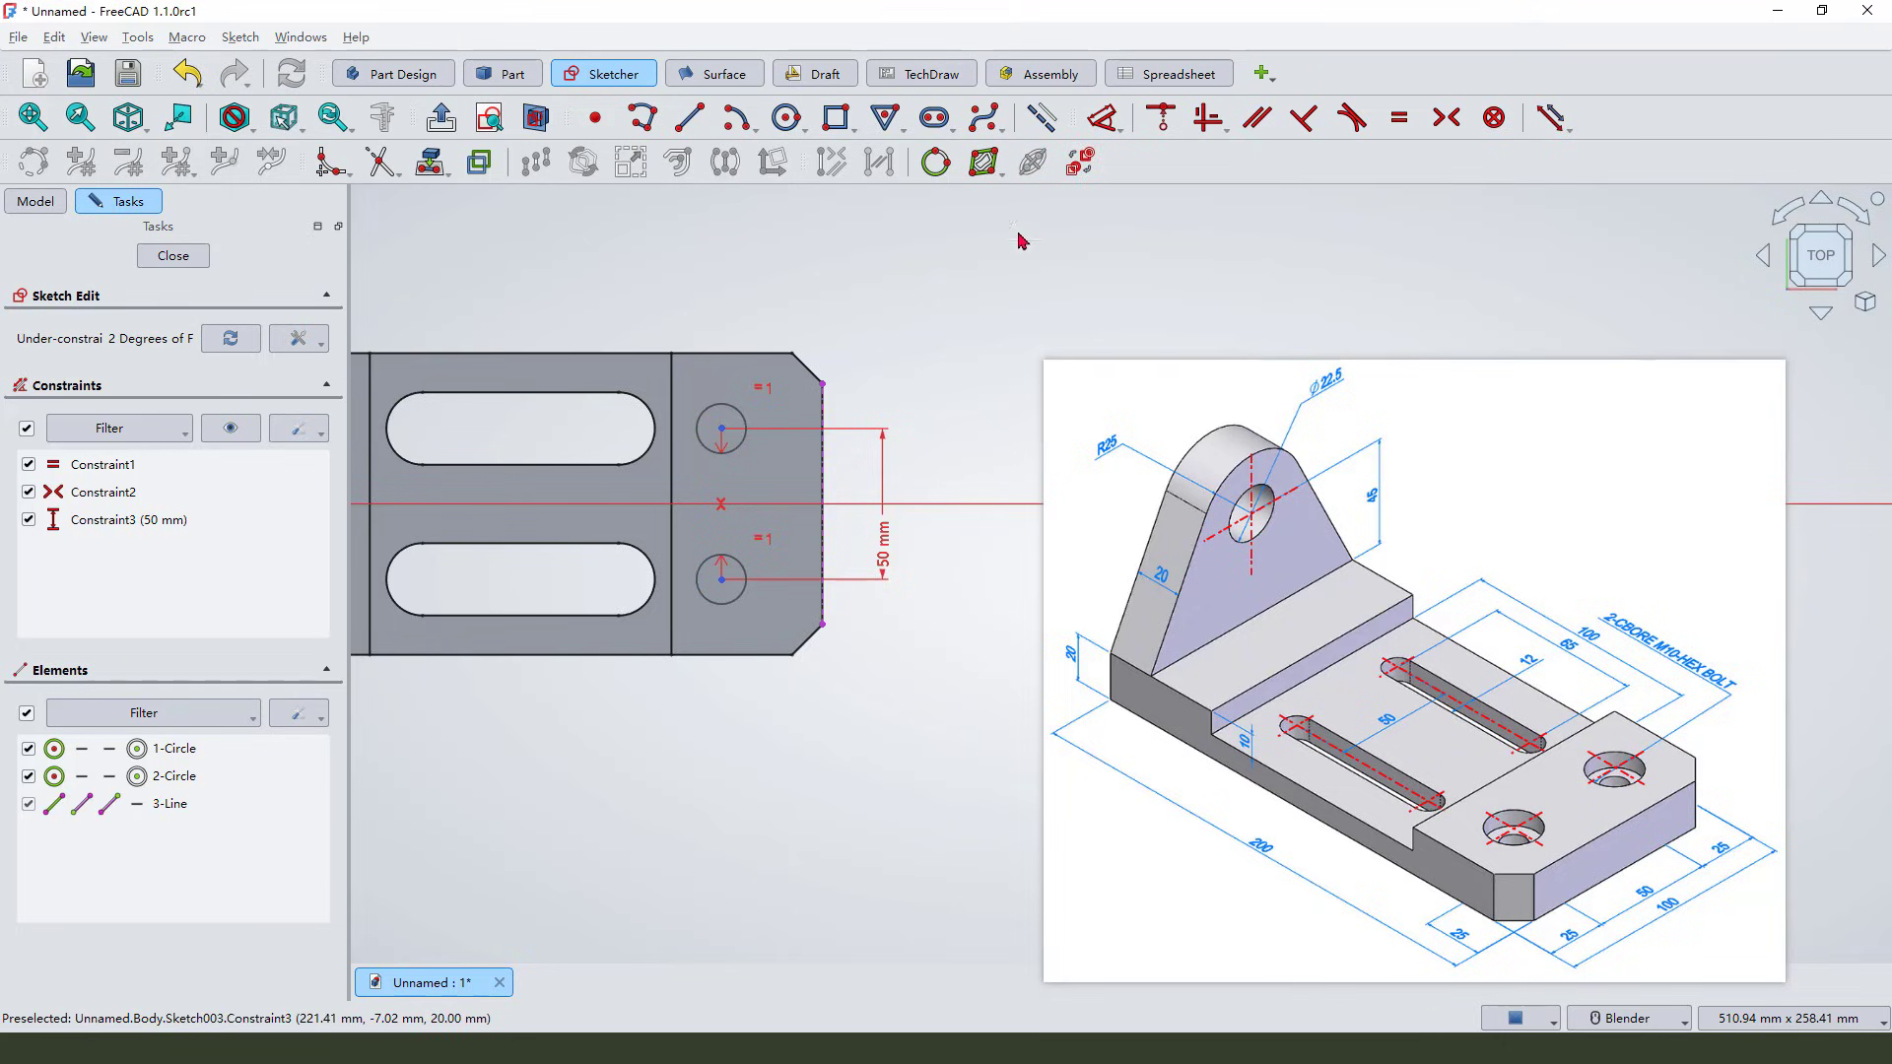
{"action": "left_click", "coordinate": [1101, 117]}
{"action": "left_click", "coordinate": [744, 593]}
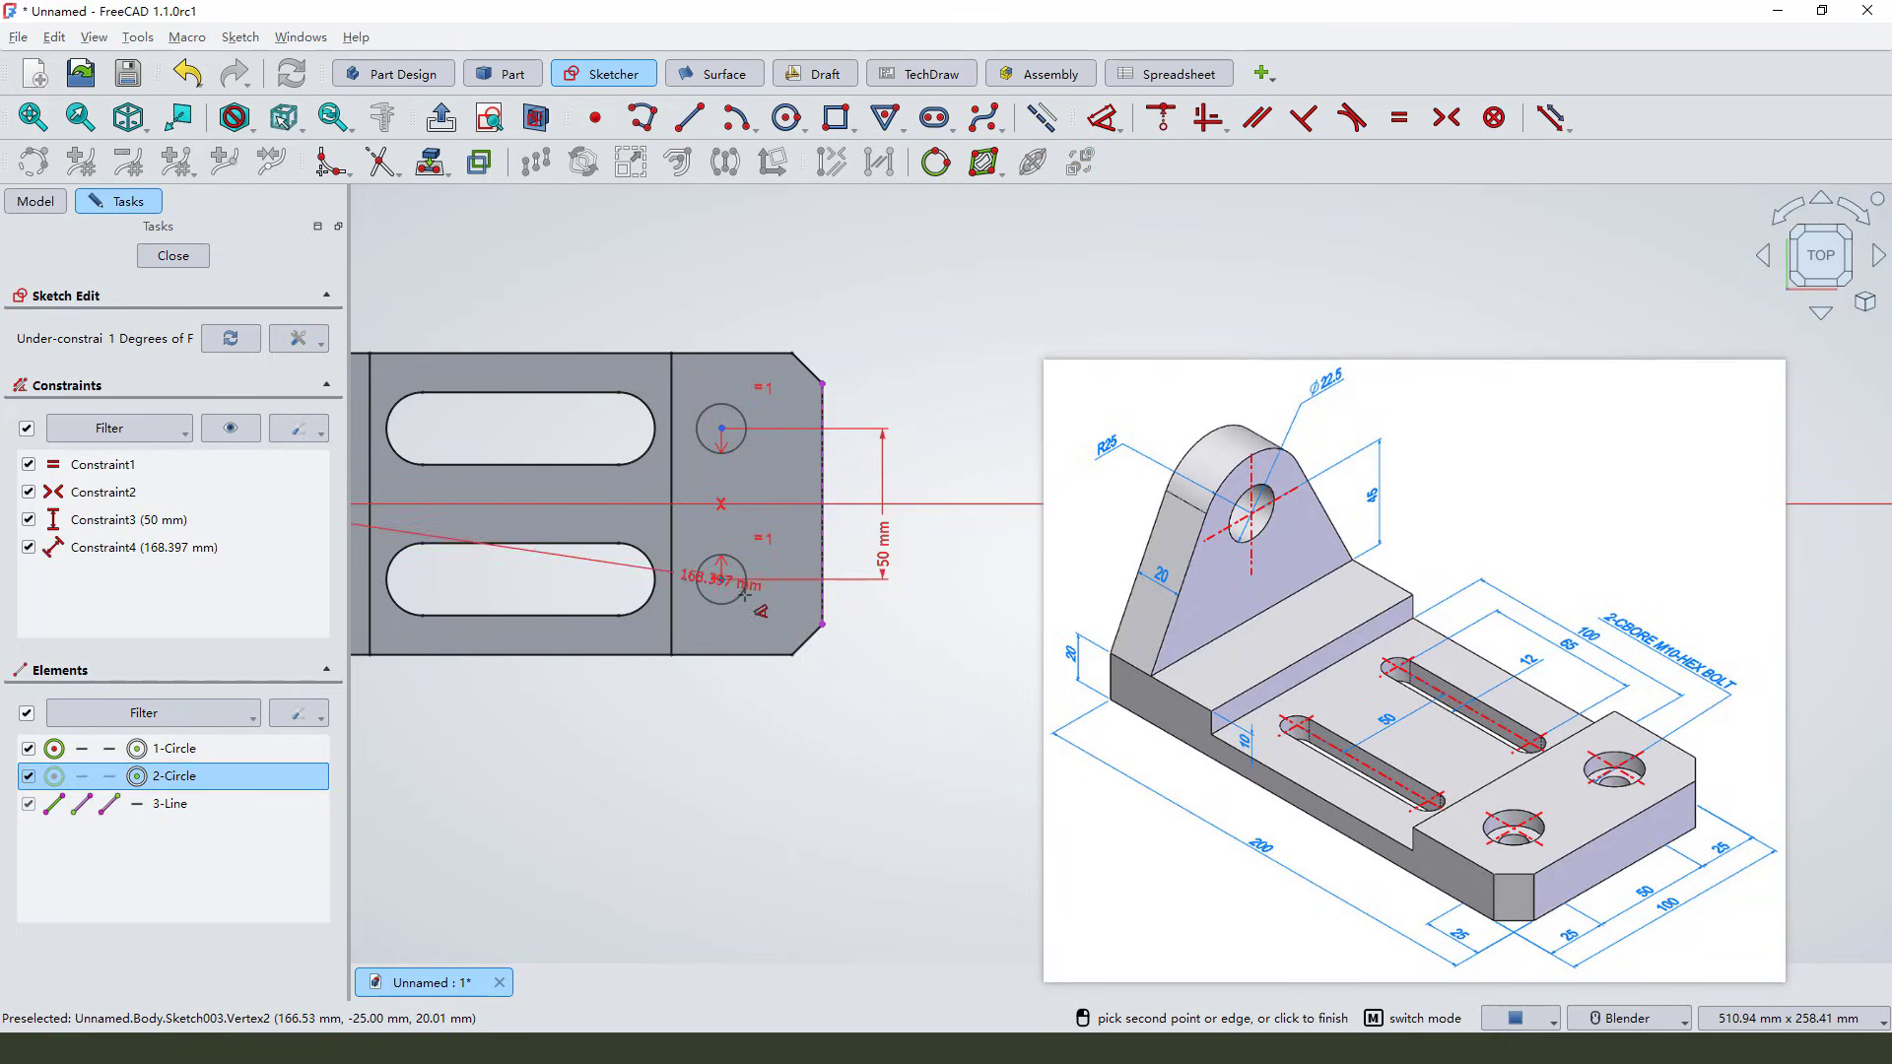
{"action": "left_click", "coordinate": [790, 667]}
{"action": "left_click", "coordinate": [753, 783]}
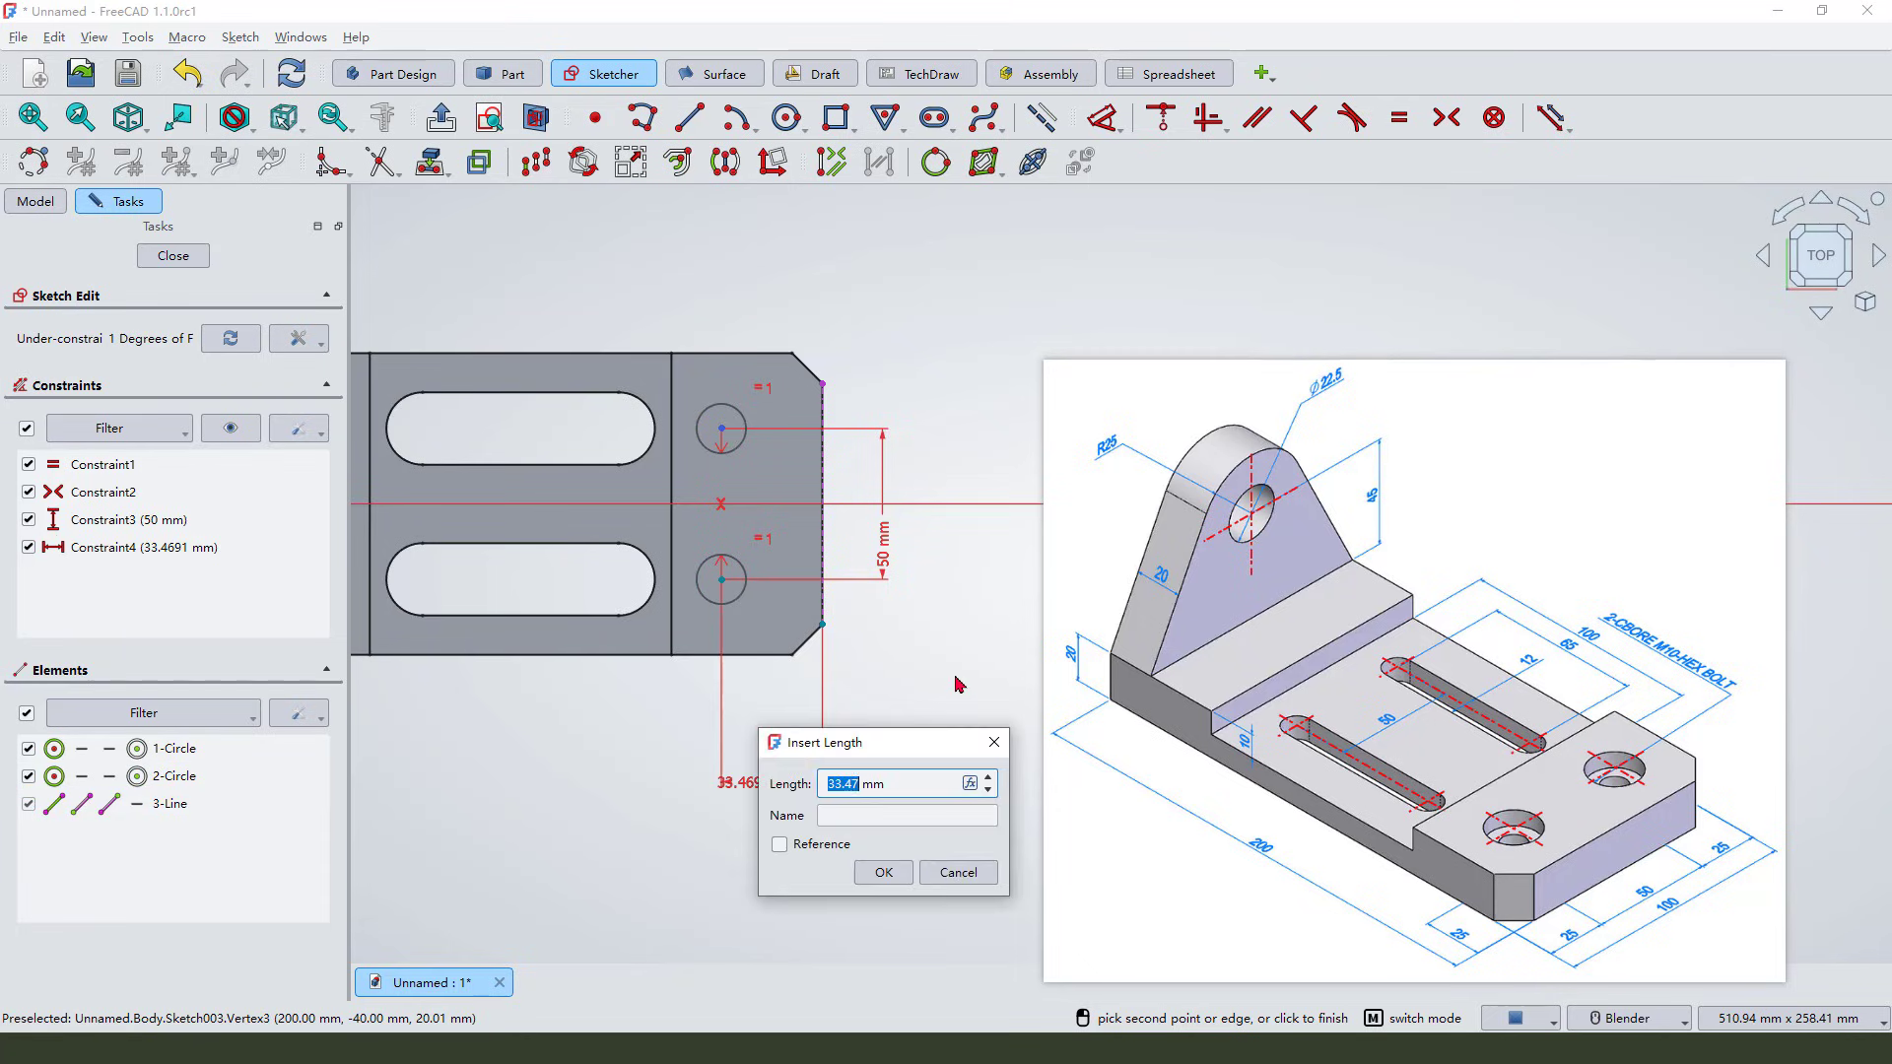
{"action": "key", "text": "Return"}
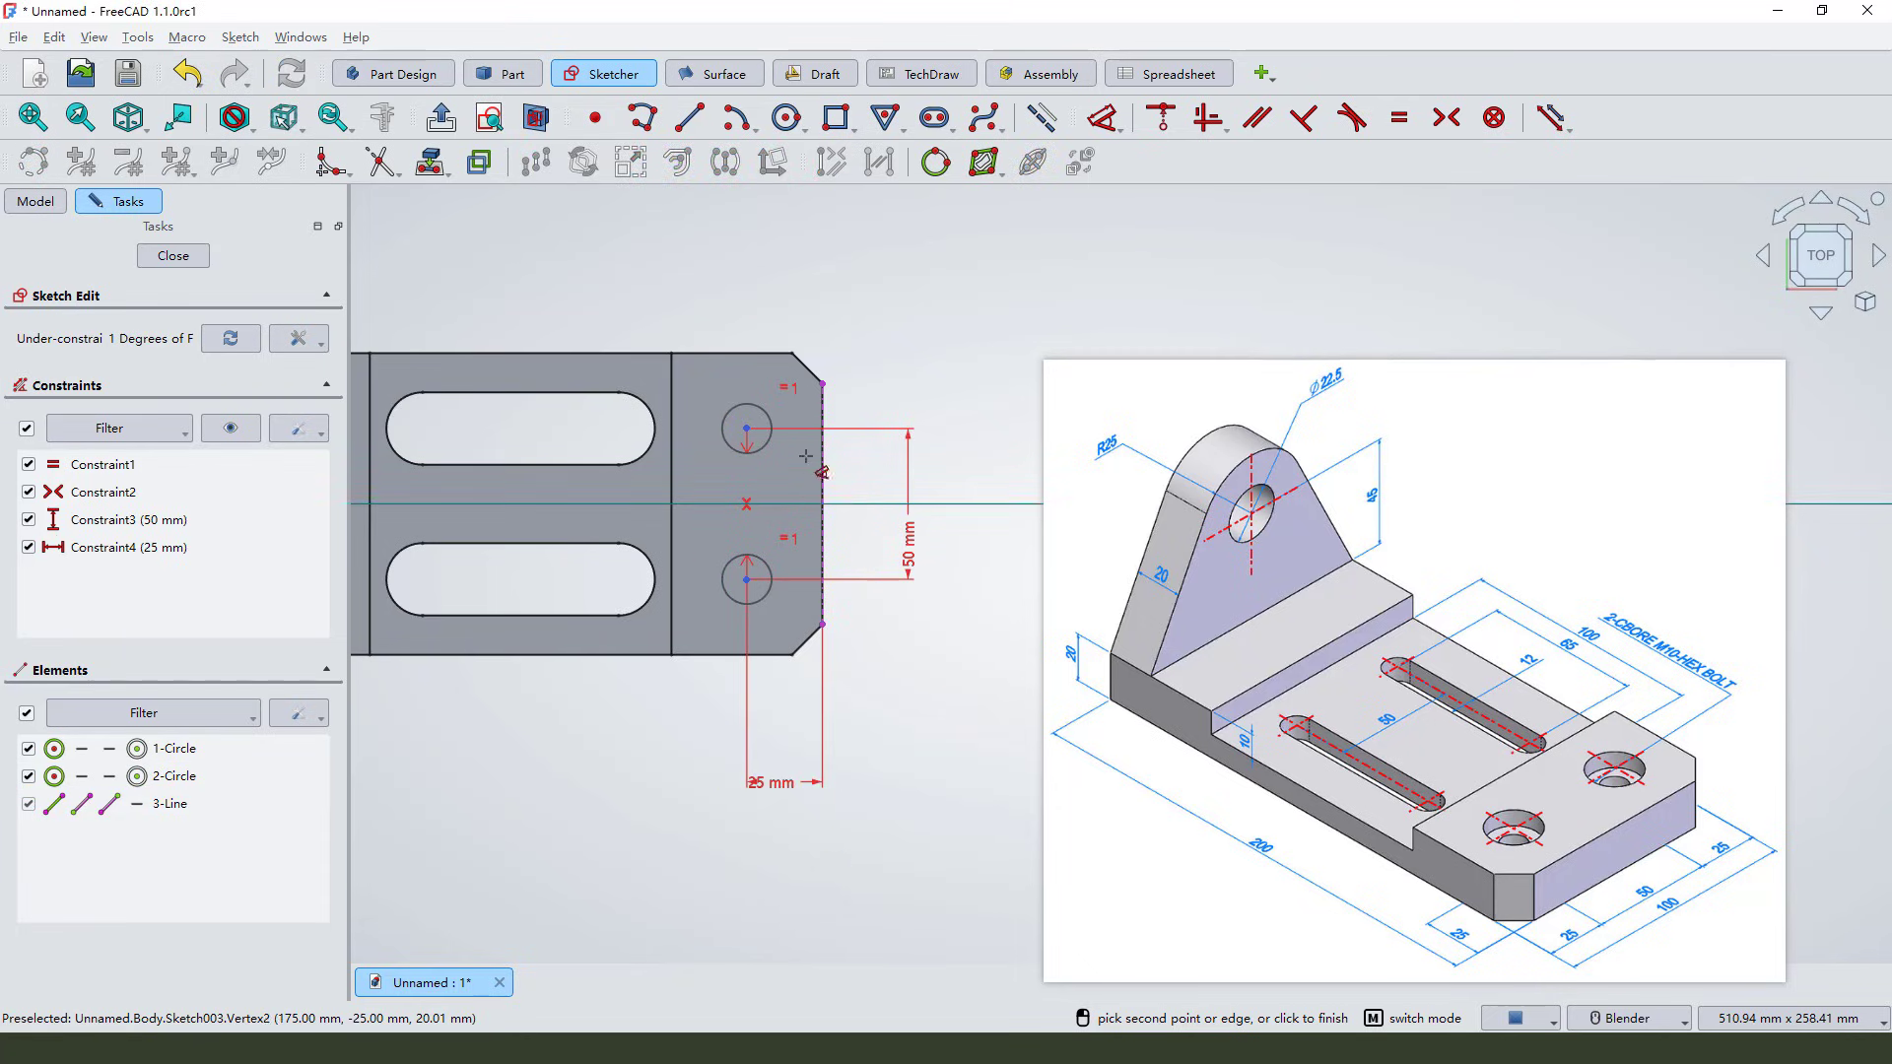
Step: Constrain the upper circle's diameter to 16.39 mm and close the sketch
{"action": "left_click", "coordinate": [765, 412]}
{"action": "left_click", "coordinate": [874, 307]}
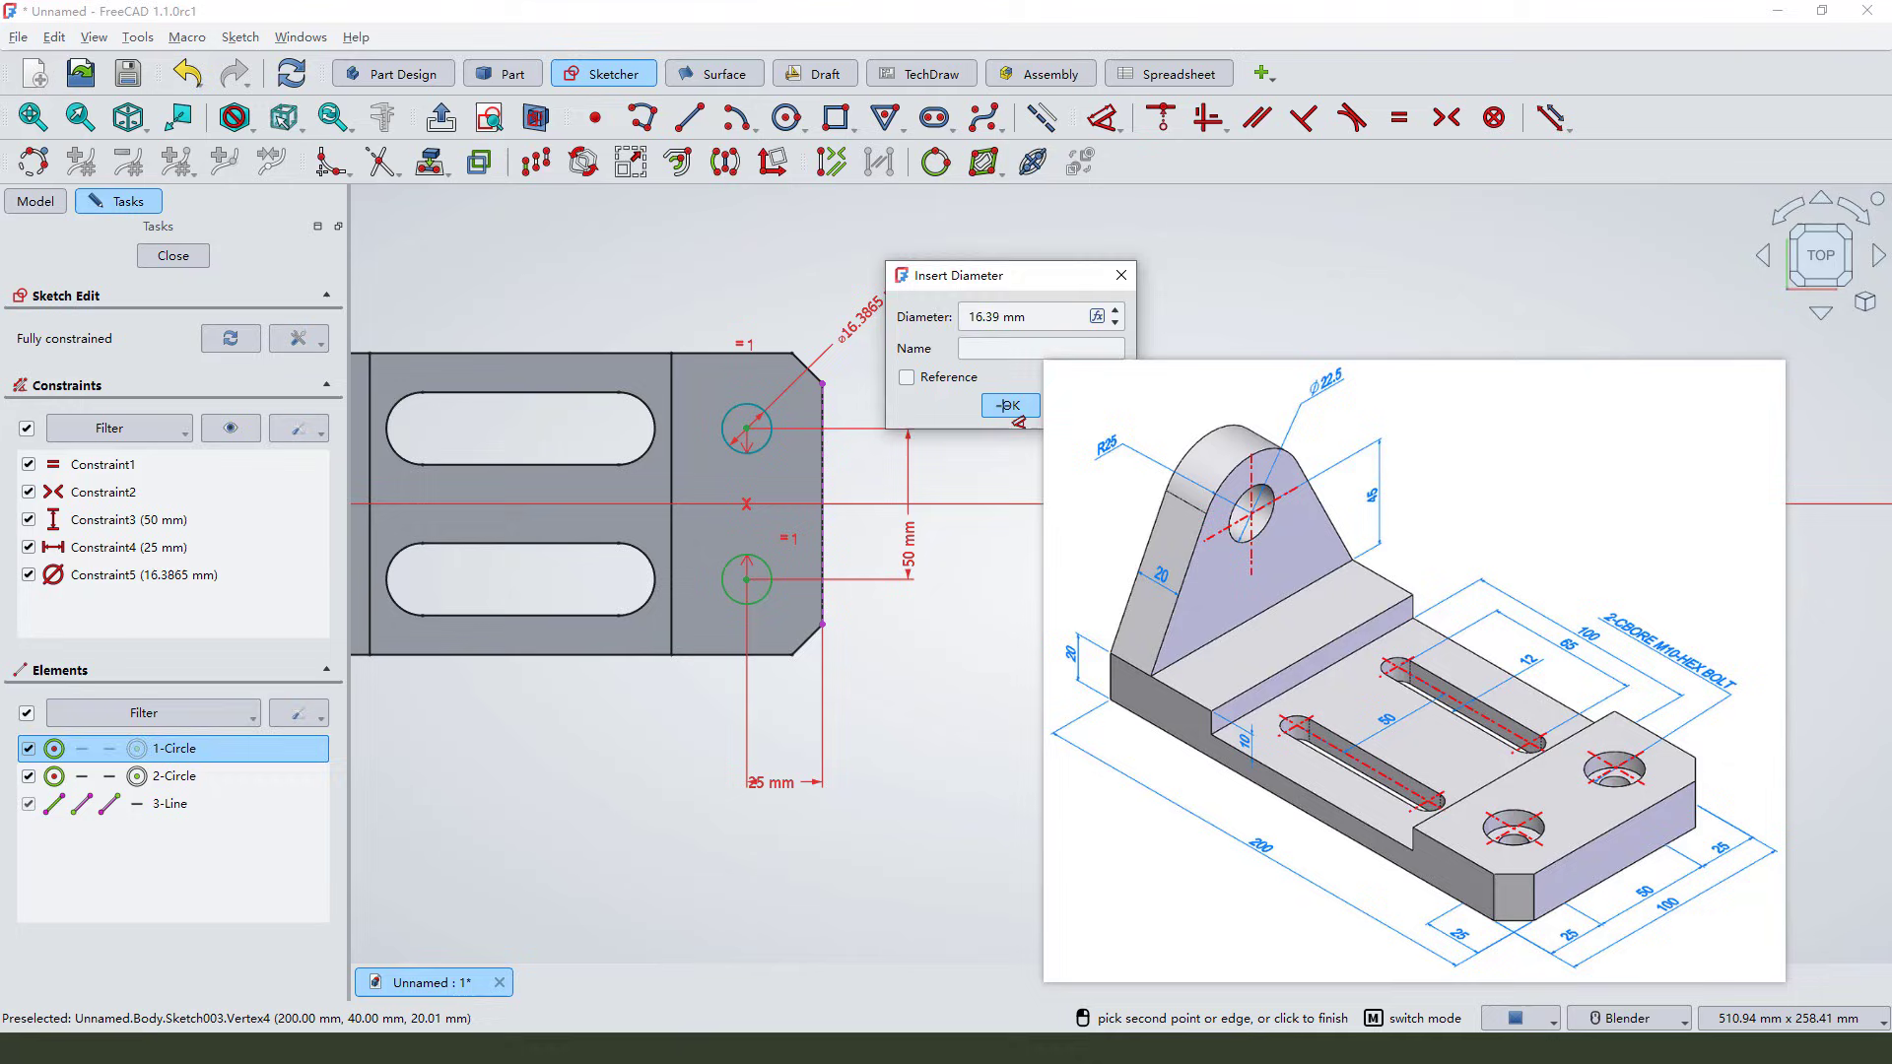
{"action": "left_click", "coordinate": [1007, 405]}
{"action": "left_click", "coordinate": [197, 258]}
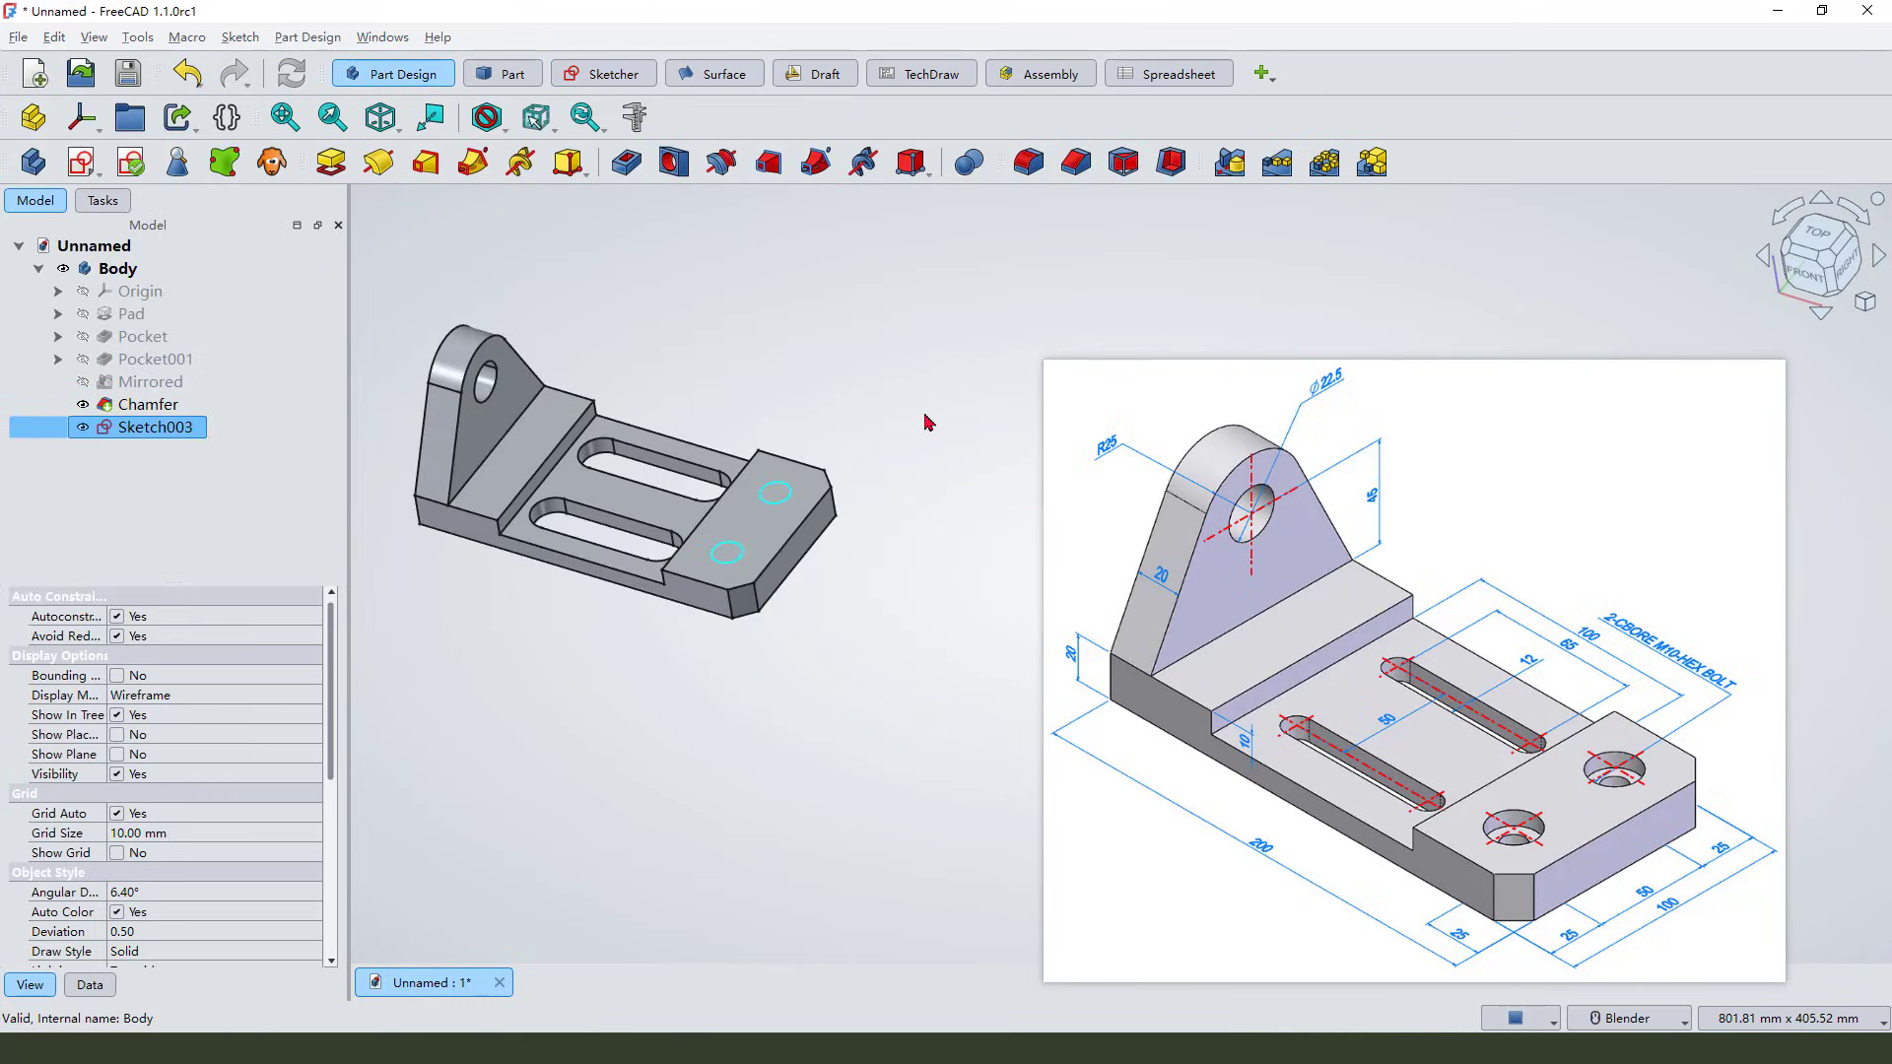
Step: Create a Hole feature from the sketch with the two circles, using a counterbore head type
{"action": "left_click_drag", "start_coordinate": [879, 438], "coordinate": [796, 484]}
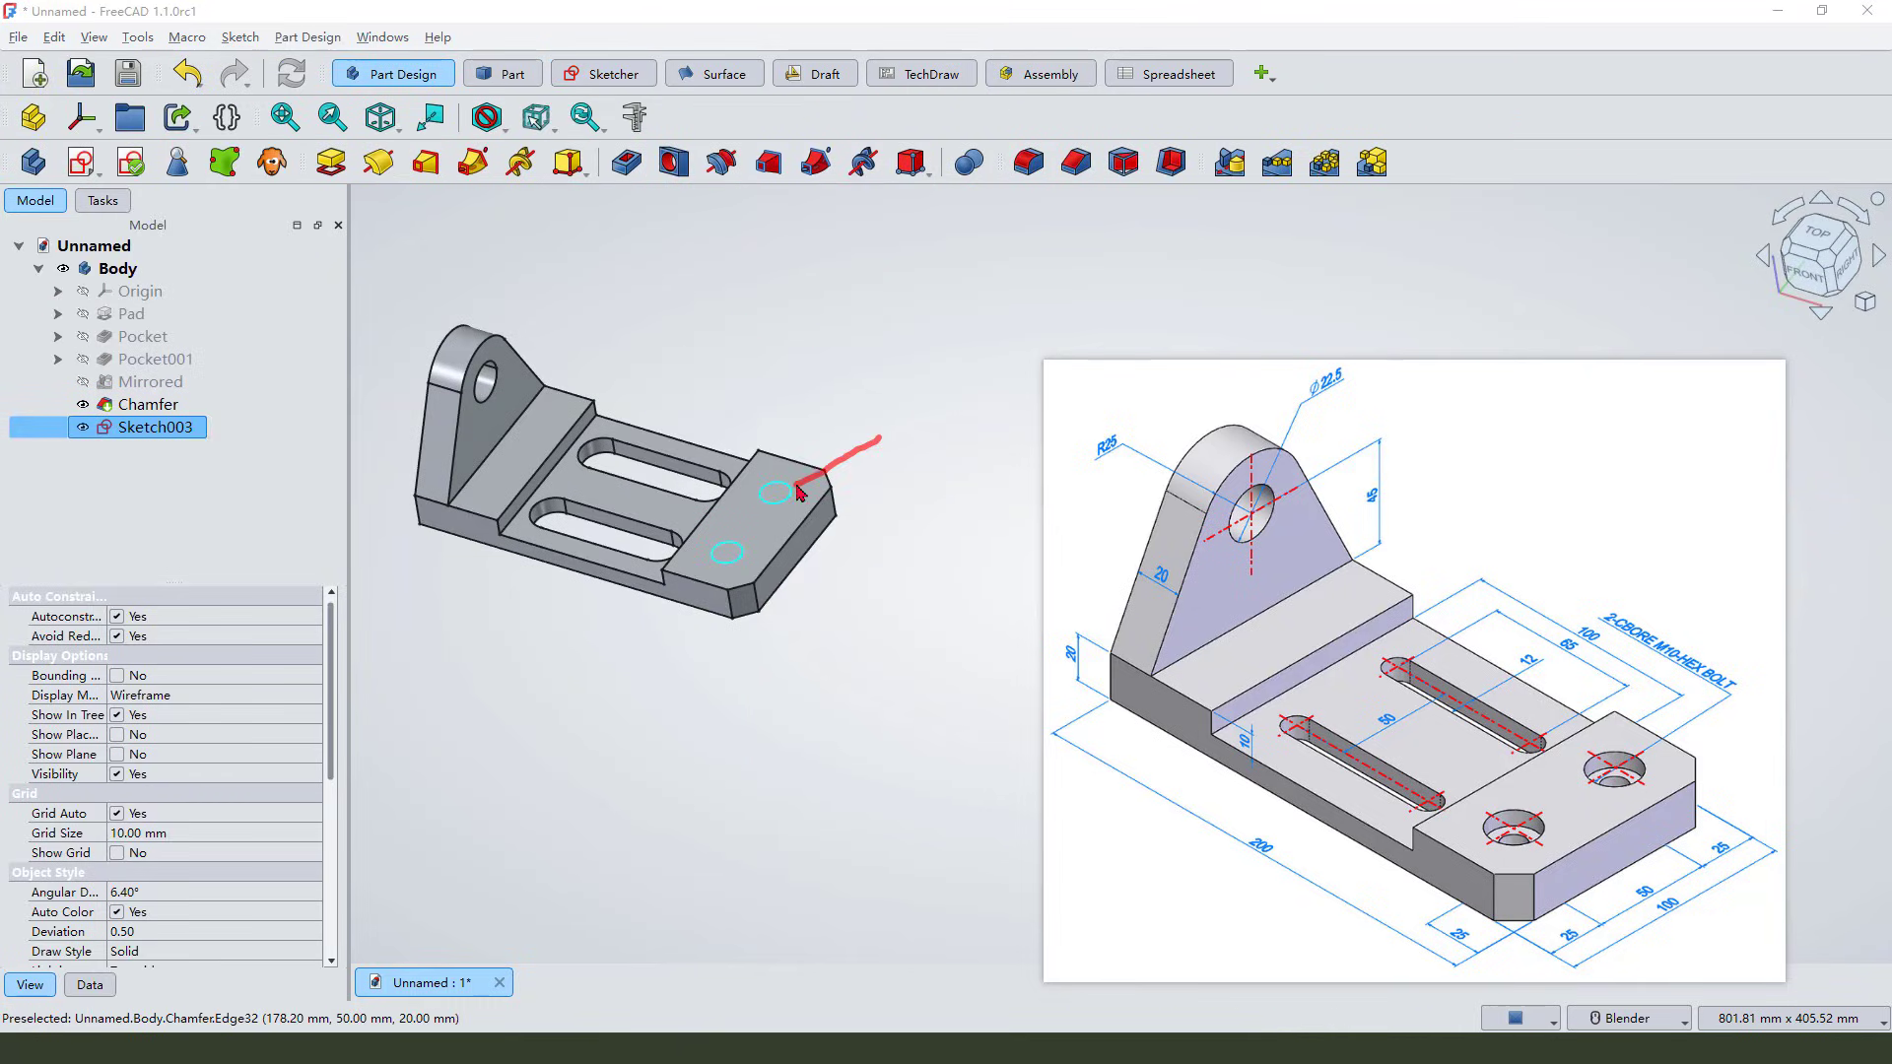
{"action": "key", "text": "Escape"}
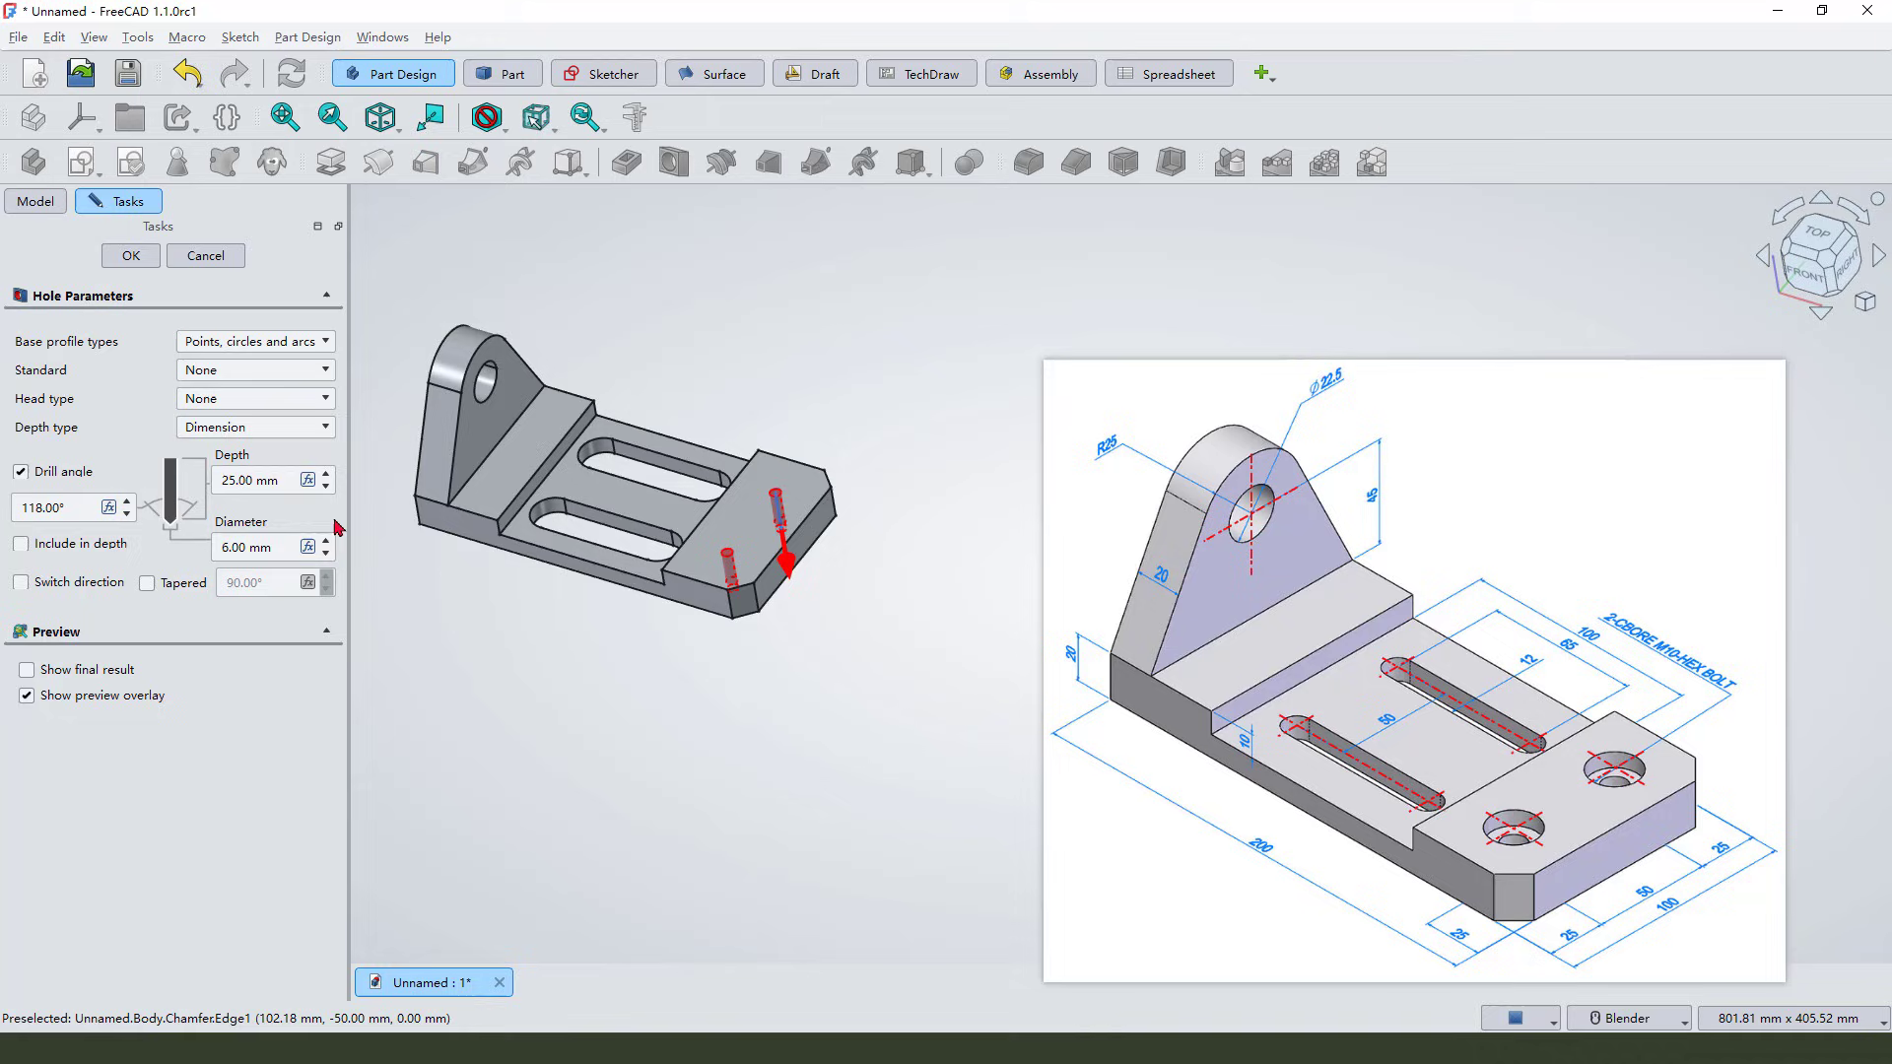
{"action": "left_click", "coordinate": [235, 399]}
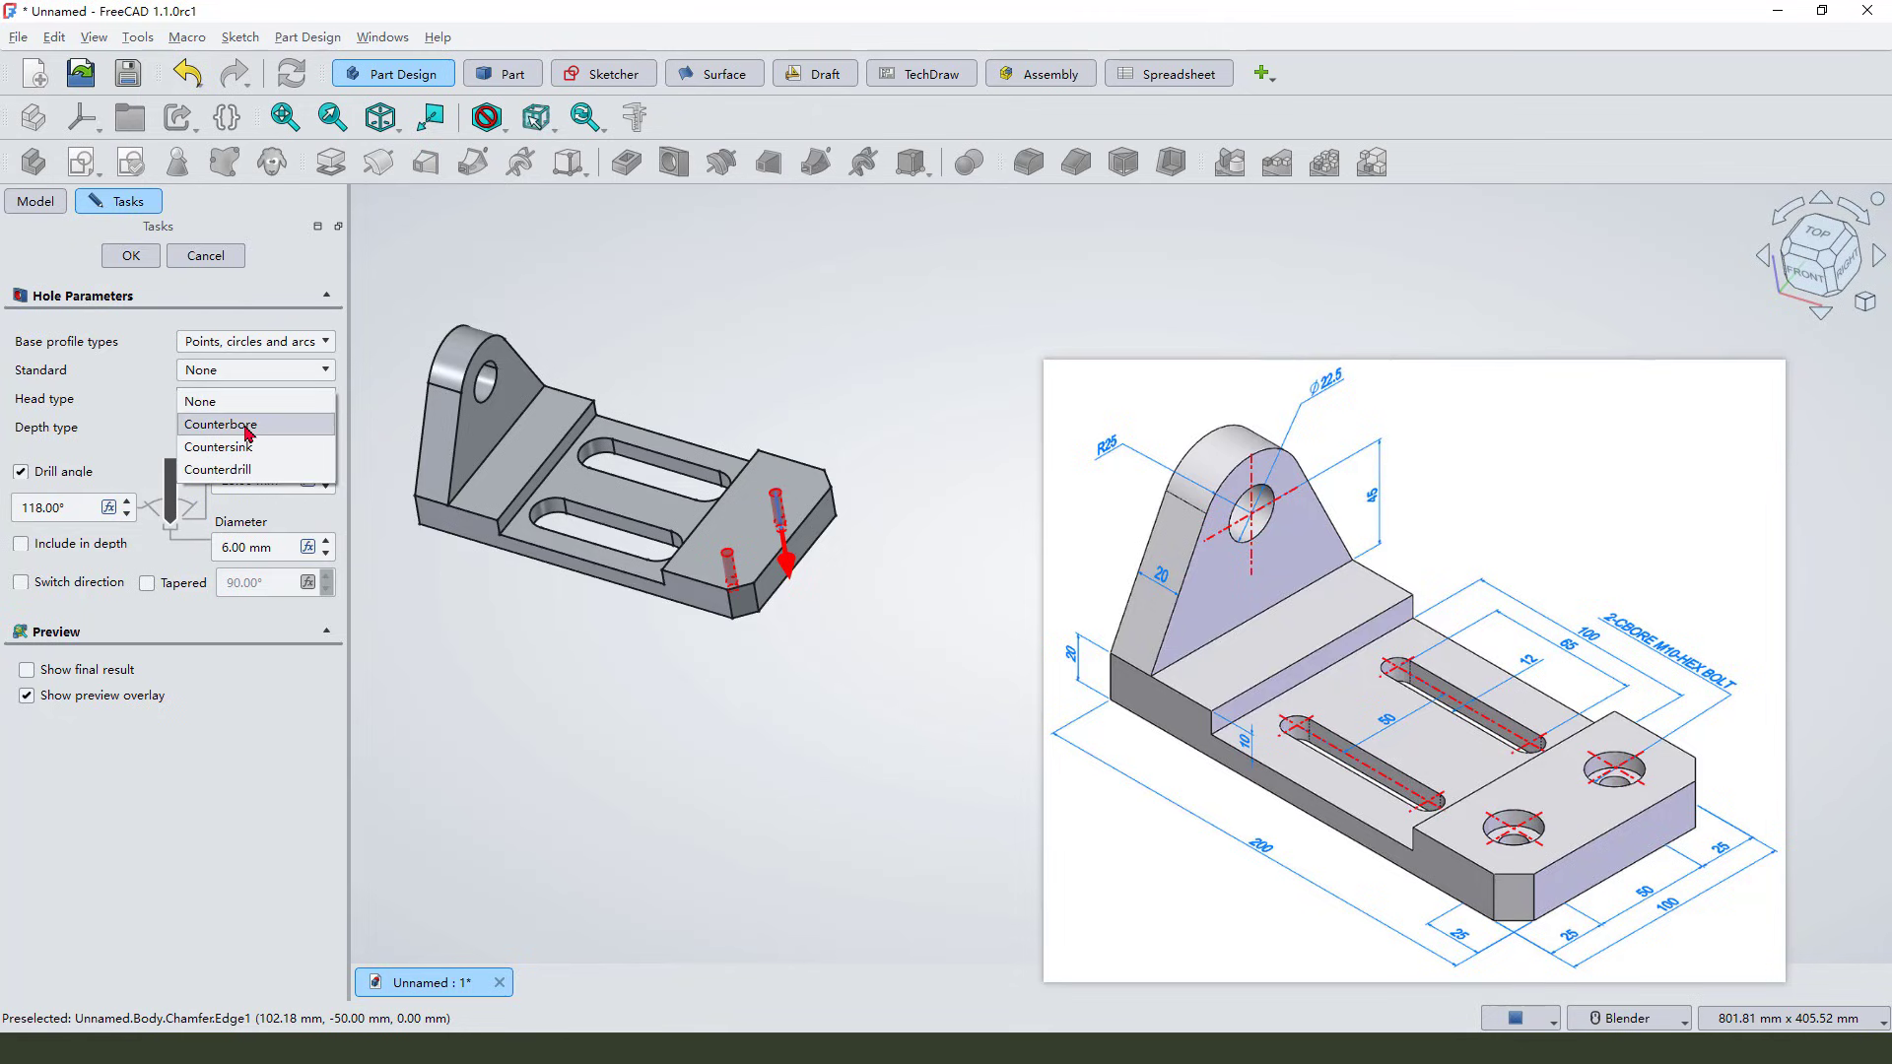
{"action": "left_click", "coordinate": [248, 431]}
Step: Turn off the drill angle and set the counterbore head to 15 mm diameter and 5 mm depth
{"action": "scroll", "coordinate": [690, 562], "scroll_direction": "up", "scroll_amount": 4}
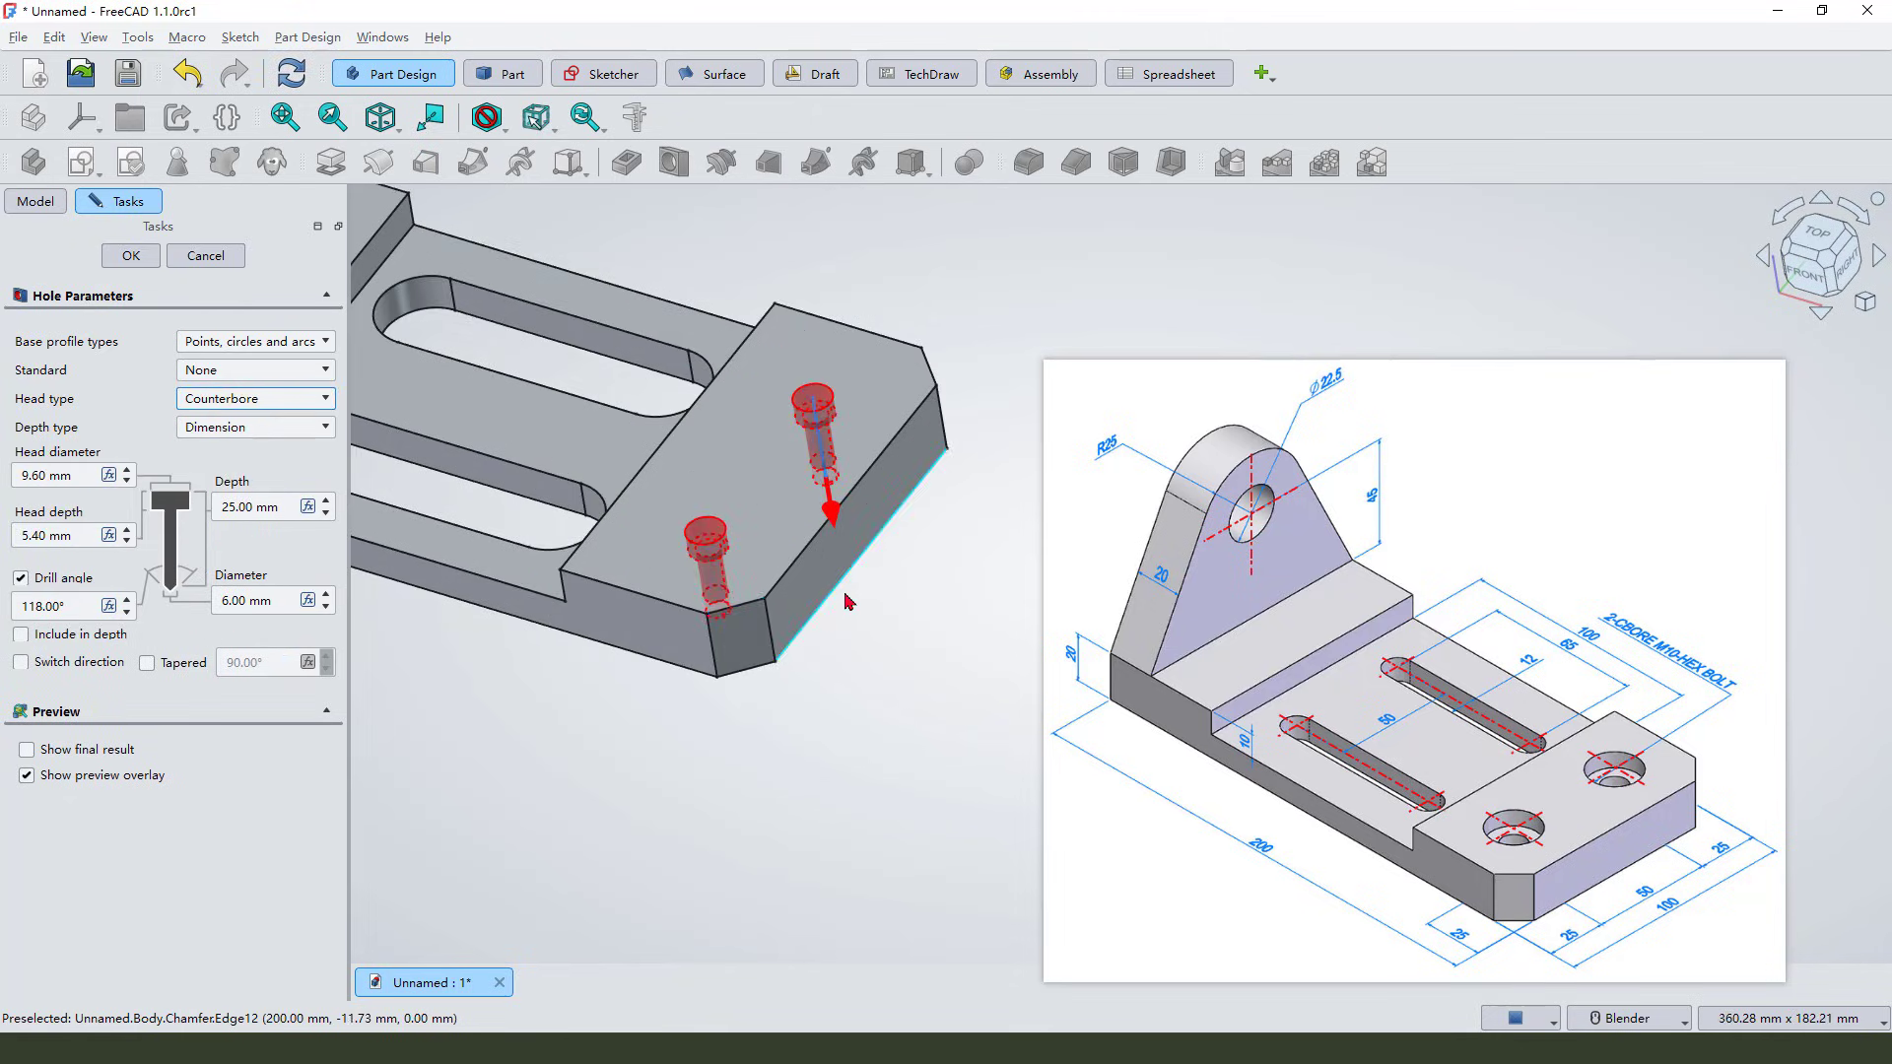
{"action": "scroll", "coordinate": [729, 591], "scroll_direction": "down", "scroll_amount": 2}
{"action": "left_click", "coordinate": [22, 578]}
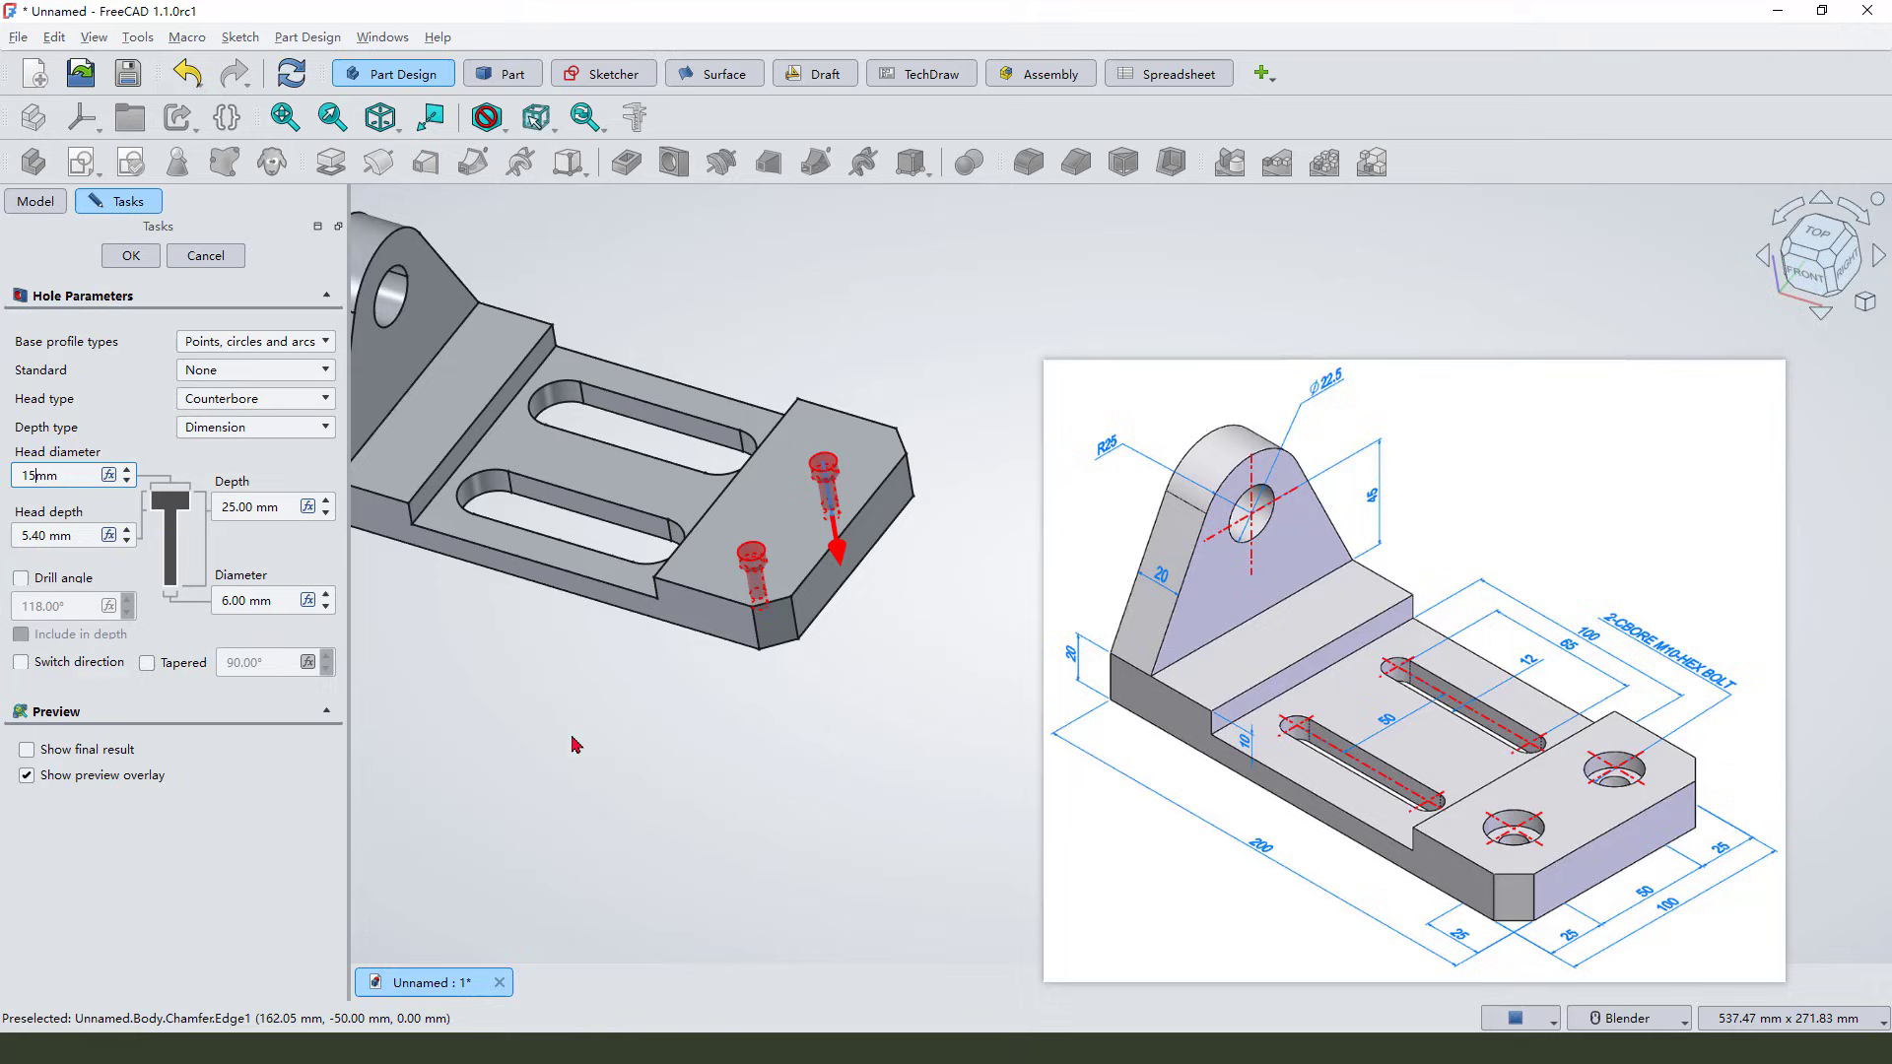
{"action": "left_click", "coordinate": [74, 532]}
{"action": "double_click", "coordinate": [41, 536]}
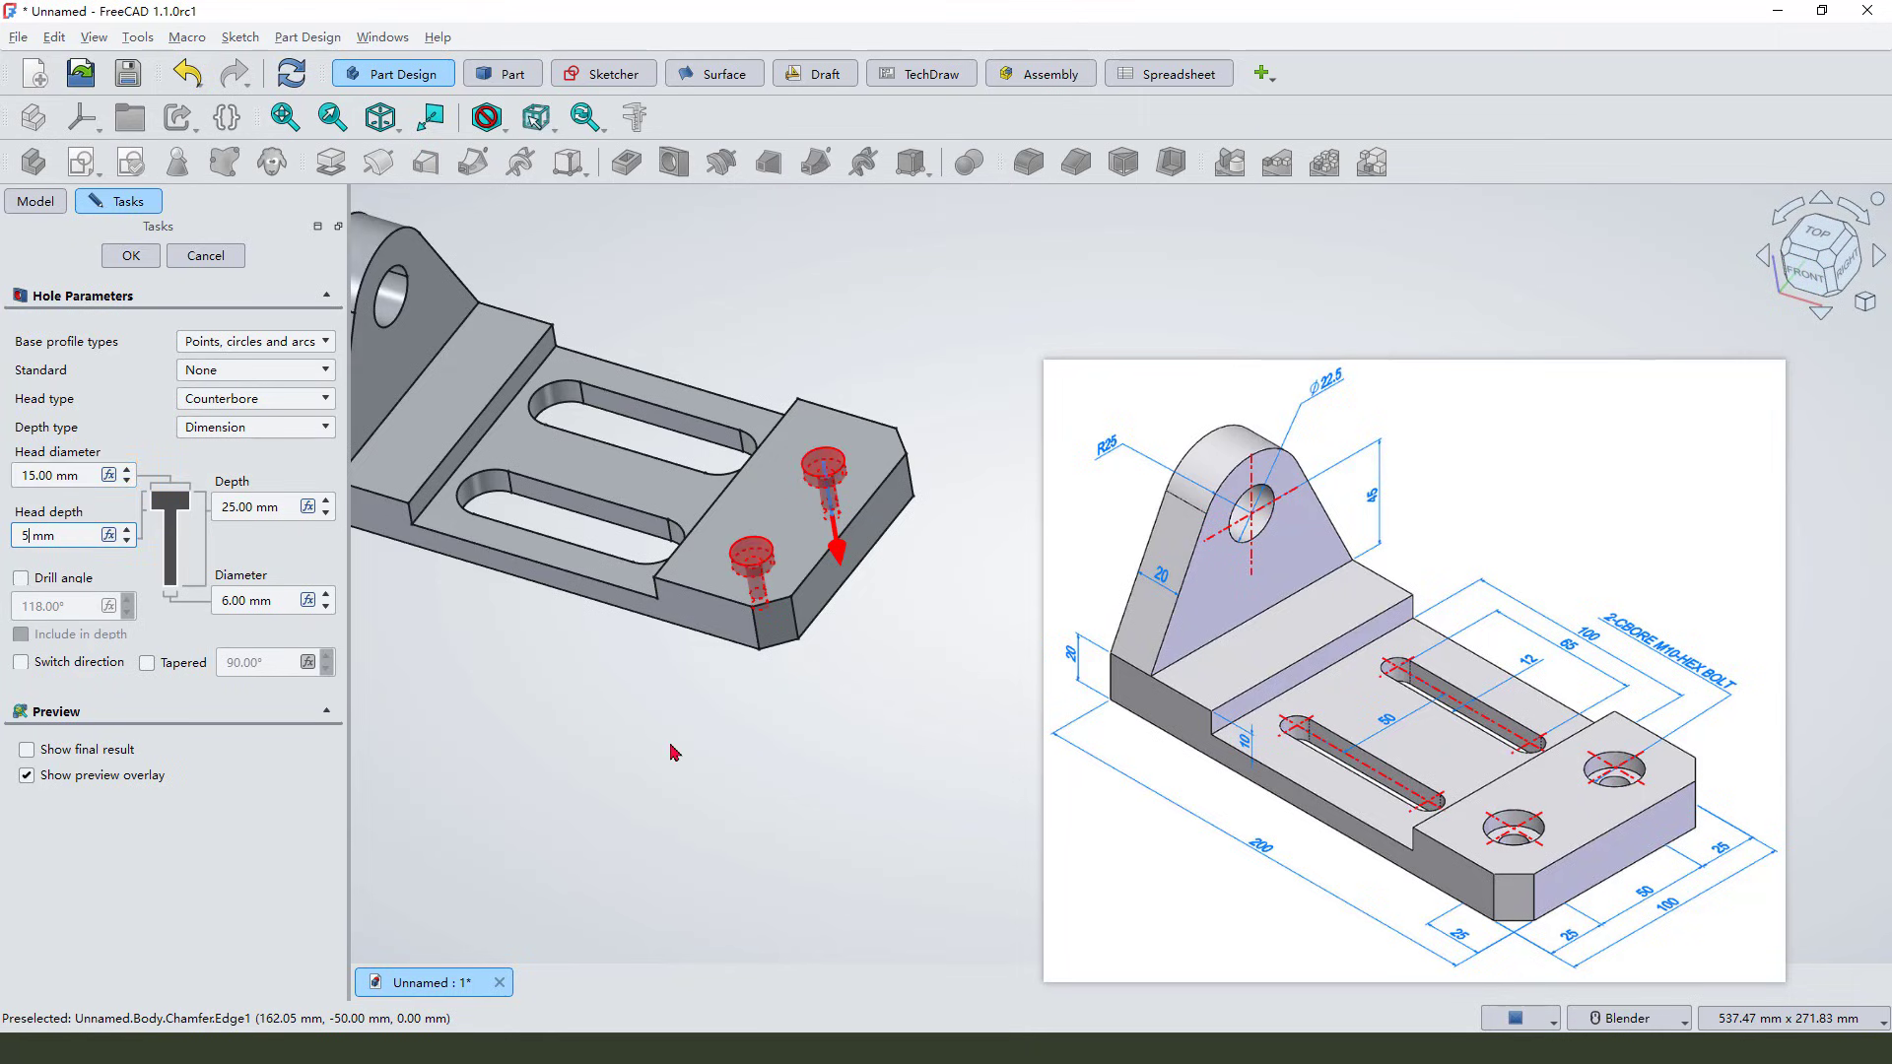
Step: Set the hole diameter to 10.5 mm and finish the Hole feature
{"action": "left_click", "coordinate": [255, 603]}
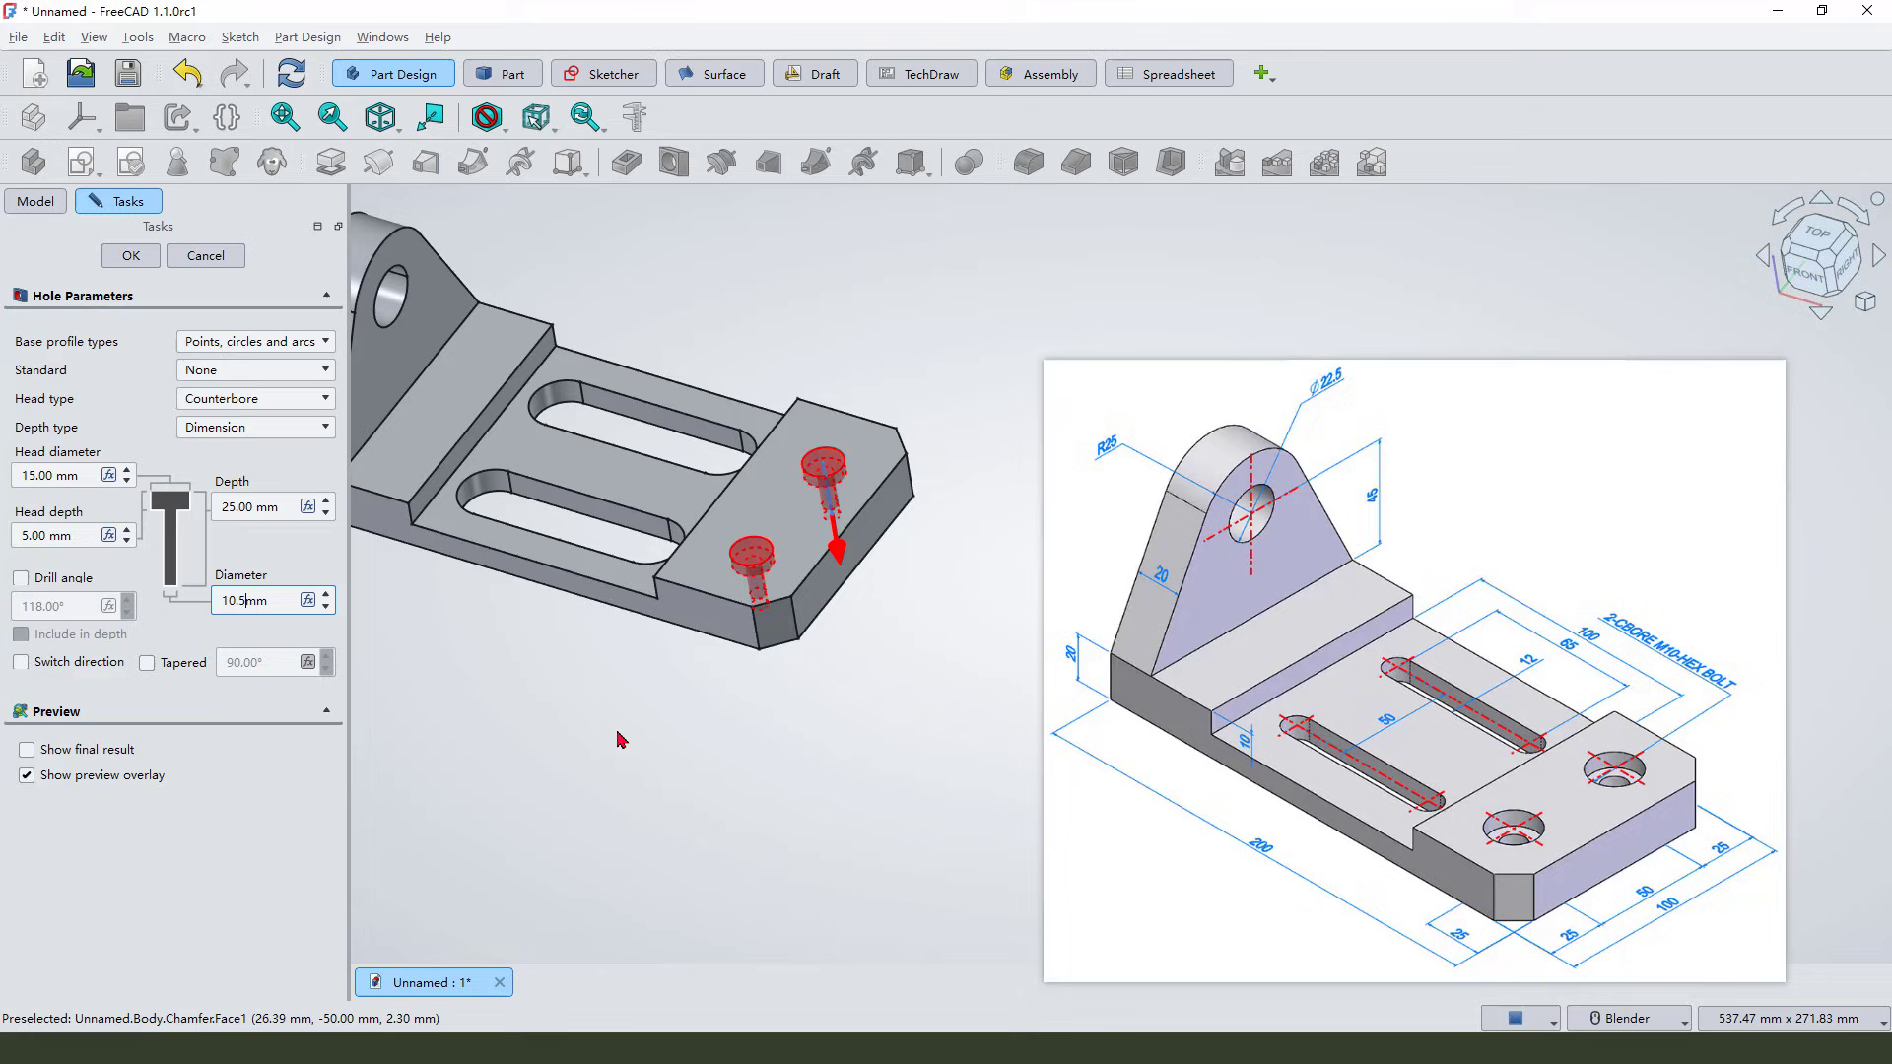
{"action": "left_click", "coordinate": [821, 695]}
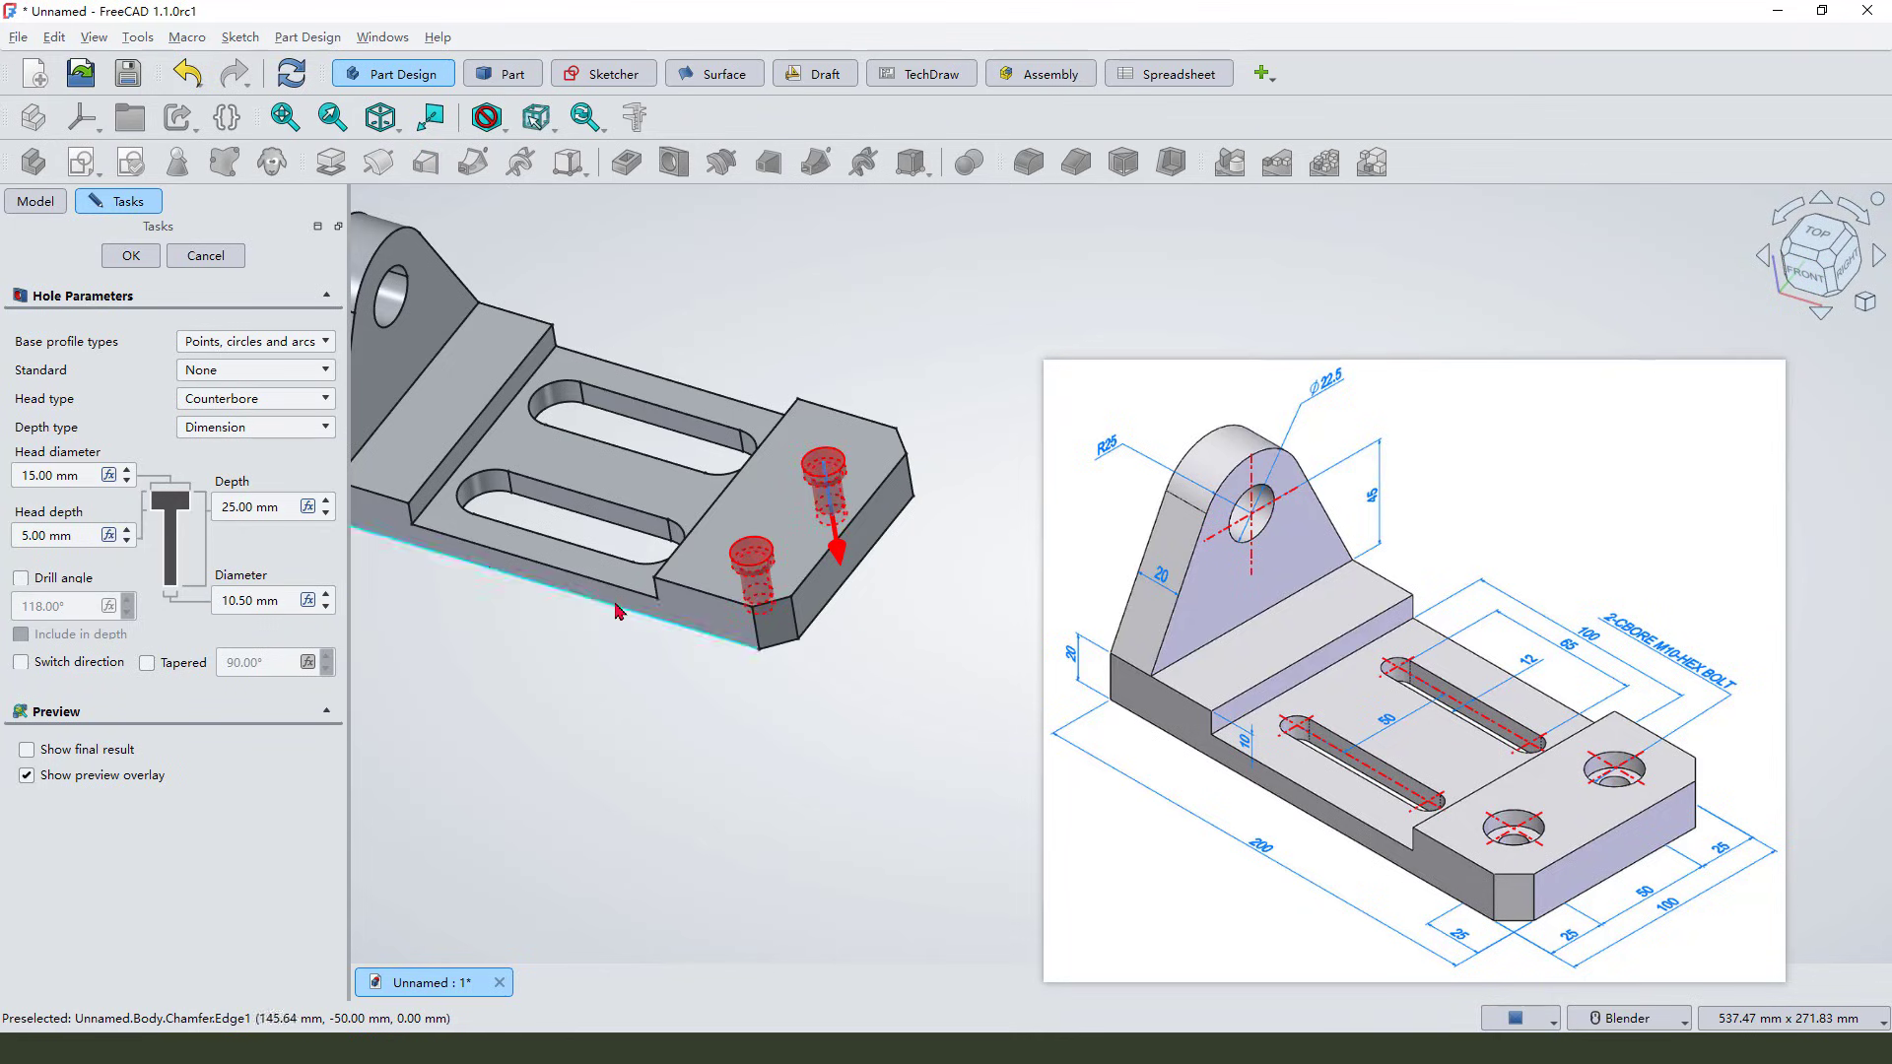
{"action": "mouse_move", "coordinate": [624, 648]}
{"action": "middle_mouse_down"}
{"action": "mouse_move", "coordinate": [627, 599]}
{"action": "mouse_move", "coordinate": [599, 625]}
{"action": "middle_mouse_up"}
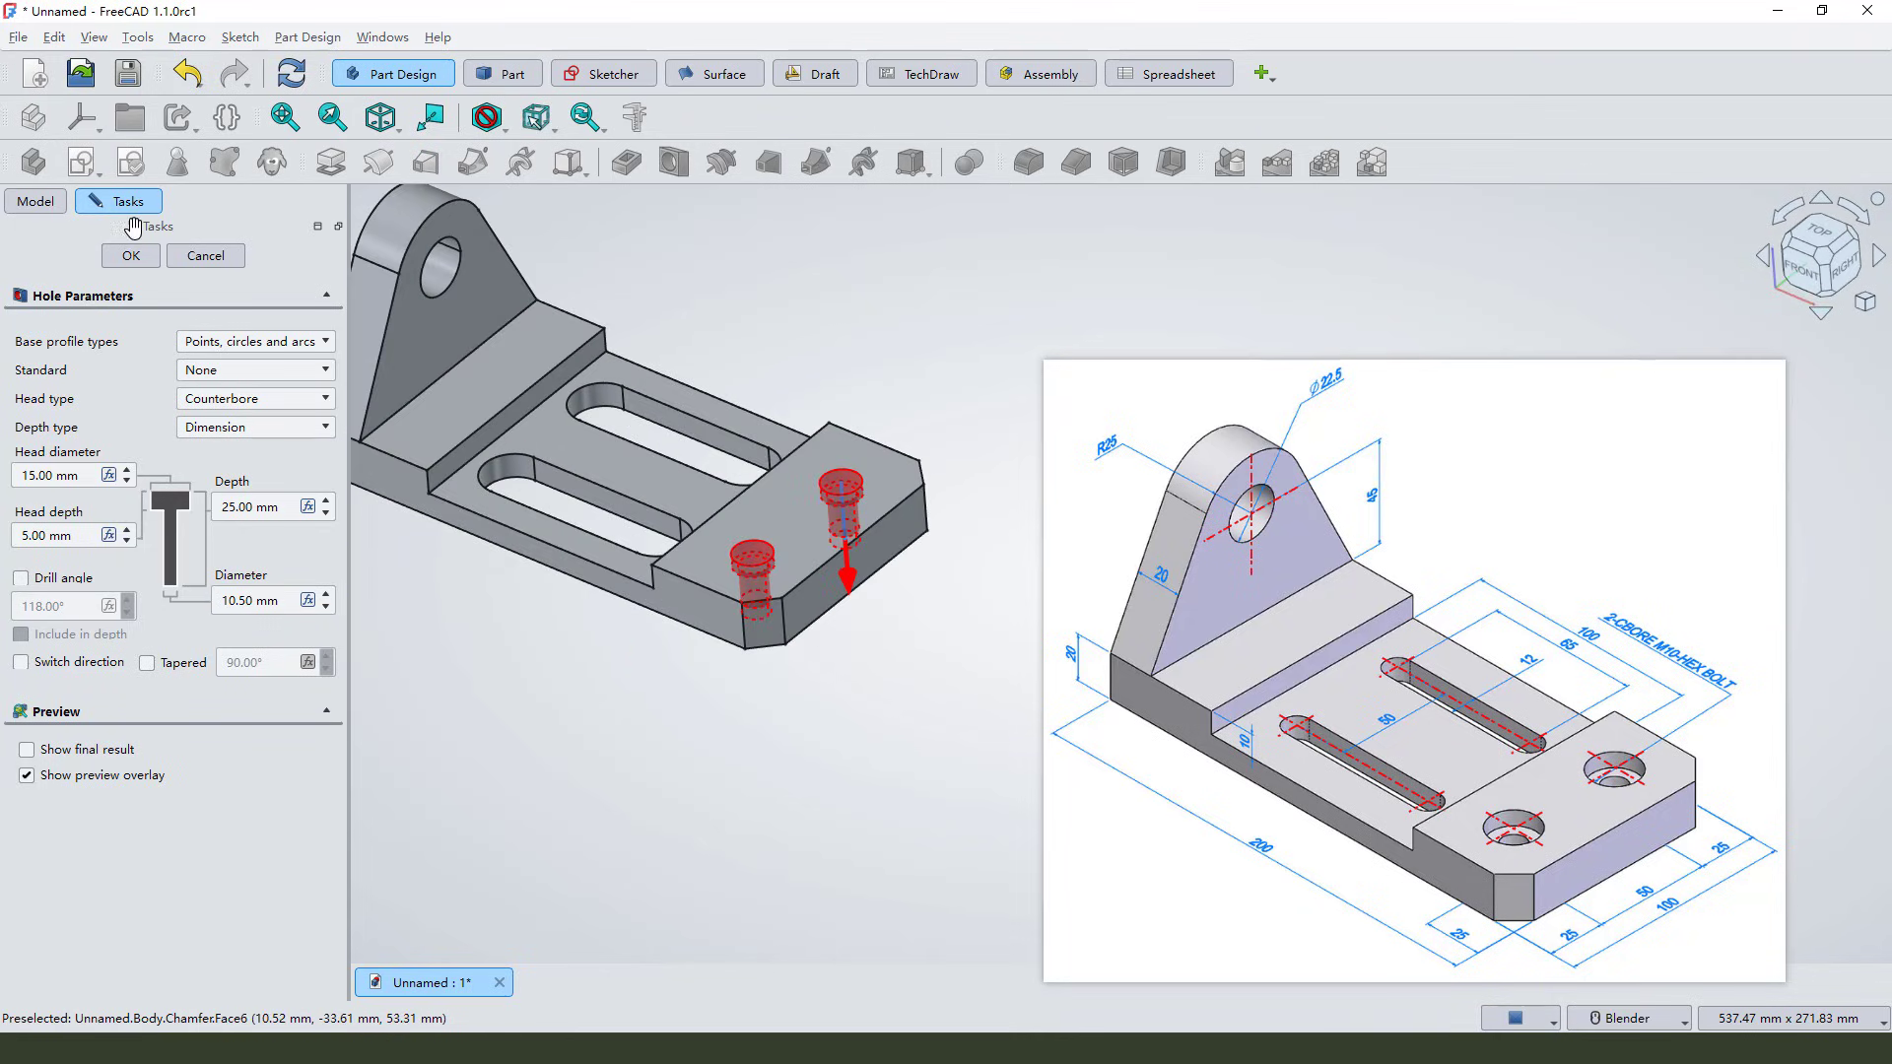
{"action": "left_click", "coordinate": [131, 255]}
Step: Examine the counterbored holes and the whole bracket against the reference drawing
{"action": "middle_click_drag", "start_coordinate": [866, 654], "coordinate": [920, 659]}
{"action": "scroll", "coordinate": [882, 595], "scroll_direction": "up", "scroll_amount": 2}
{"action": "mouse_move", "coordinate": [883, 595]}
{"action": "middle_mouse_down"}
{"action": "mouse_move", "coordinate": [909, 658]}
{"action": "mouse_move", "coordinate": [989, 604]}
{"action": "mouse_move", "coordinate": [861, 593]}
{"action": "middle_mouse_up"}
{"action": "scroll", "coordinate": [844, 612], "scroll_direction": "up", "scroll_amount": 1}
{"action": "scroll", "coordinate": [844, 613], "scroll_direction": "down", "scroll_amount": 1}
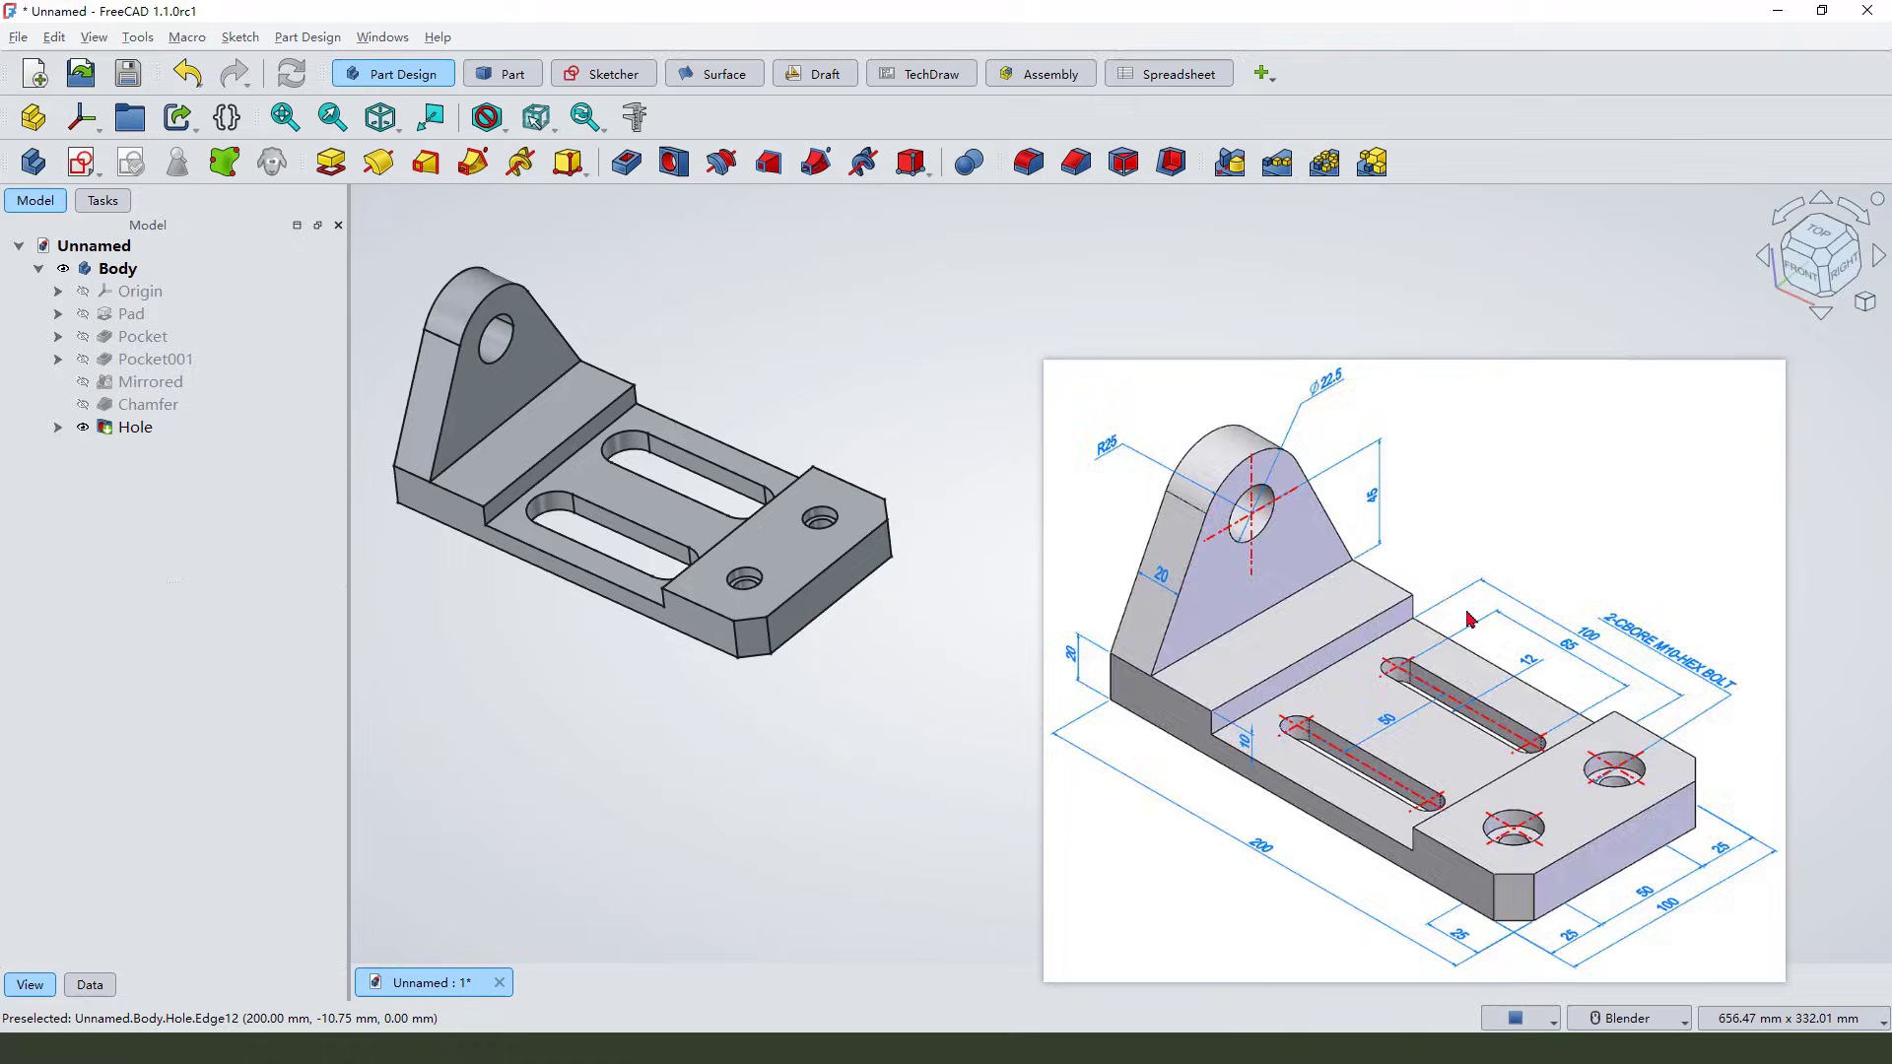
{"action": "scroll", "coordinate": [1003, 533], "scroll_direction": "down", "scroll_amount": 2}
{"action": "scroll", "coordinate": [1003, 533], "scroll_direction": "up", "scroll_amount": 3}
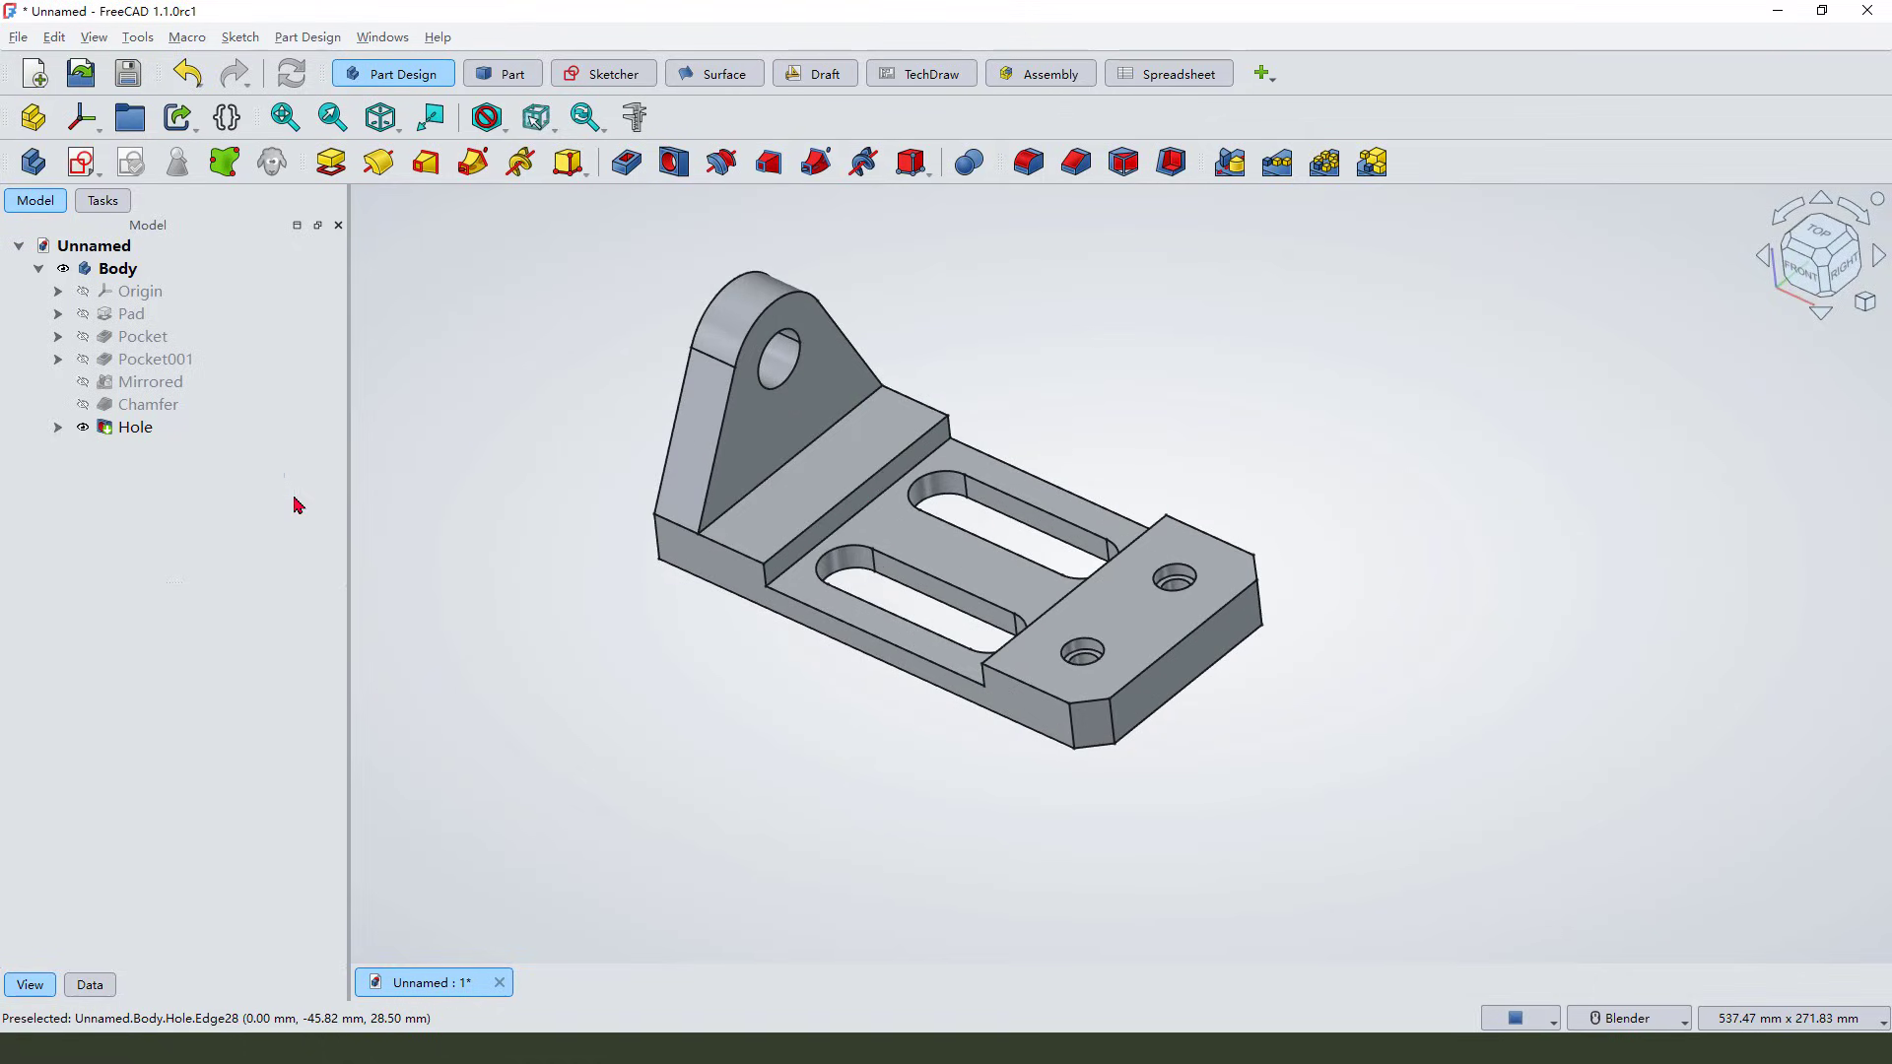
Step: Change the whole body's shape appearance colour to bright green (#55ff00)
{"action": "left_click", "coordinate": [118, 274]}
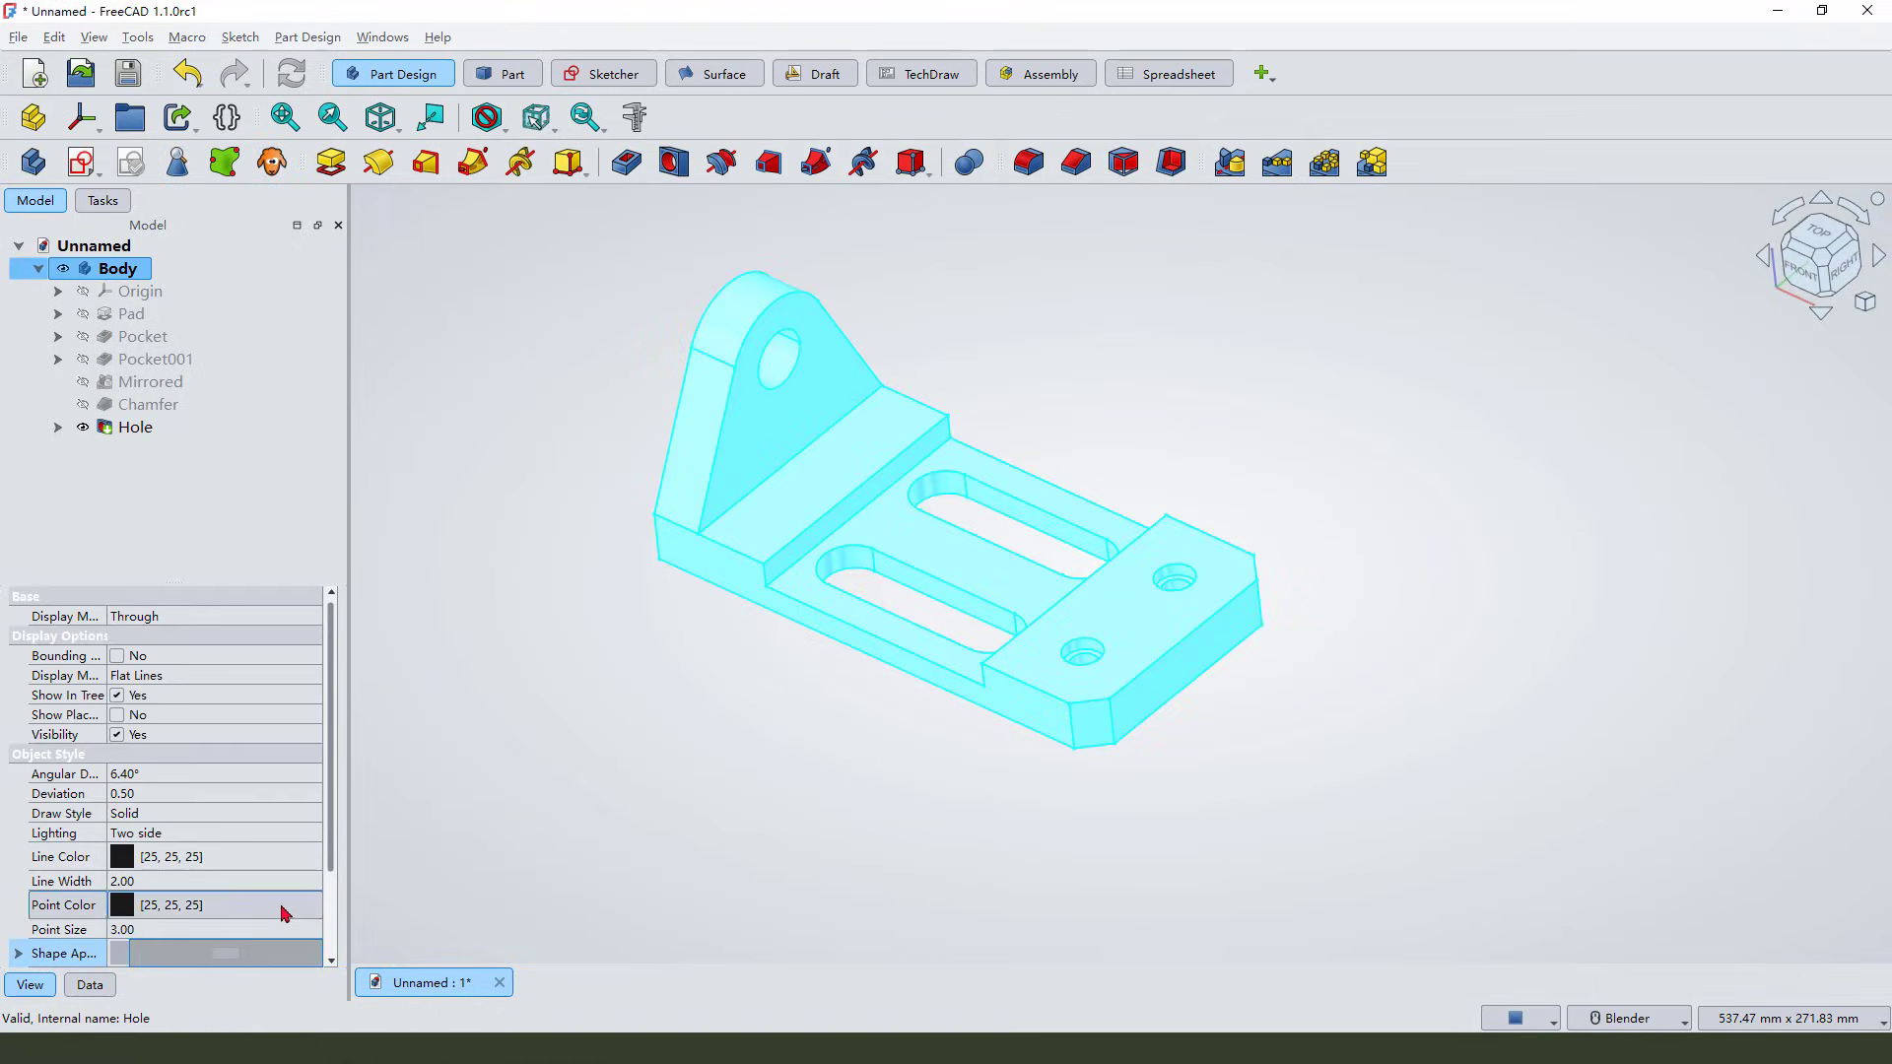
{"action": "left_click", "coordinate": [229, 953]}
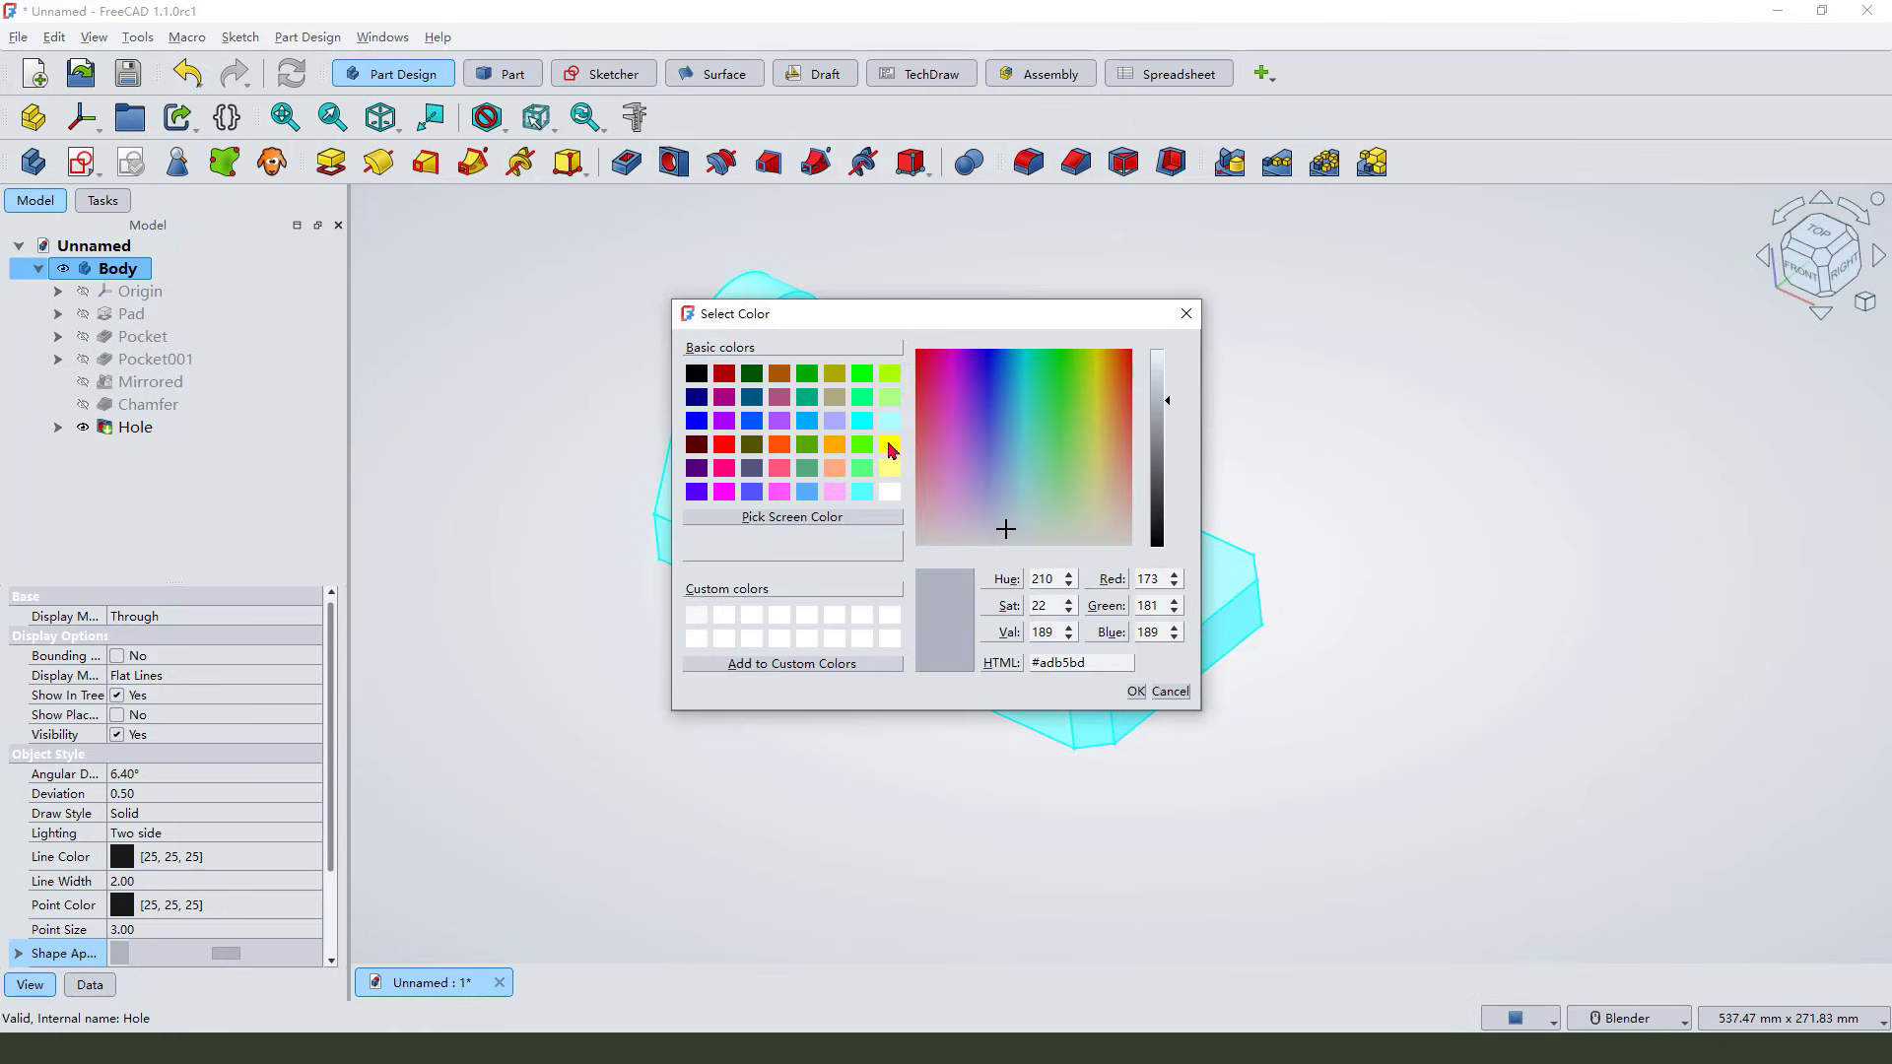
{"action": "left_click", "coordinate": [857, 448]}
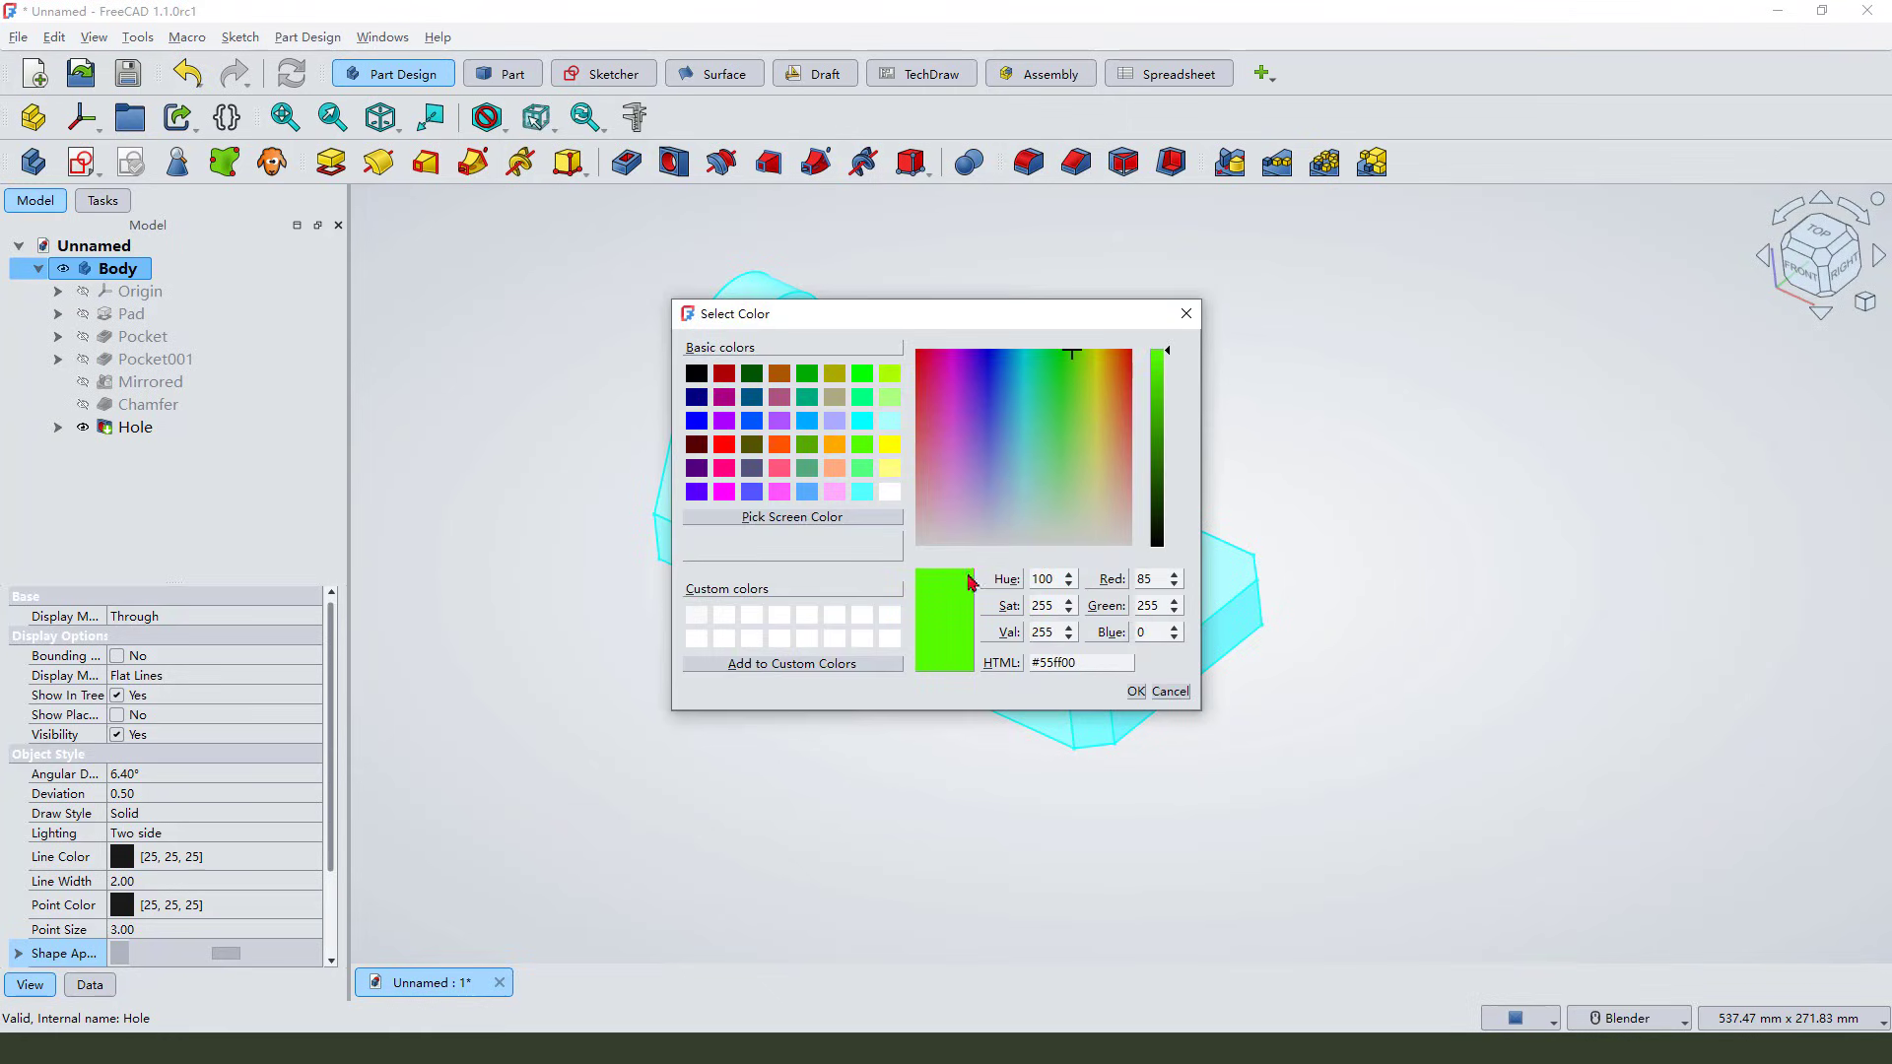
{"action": "left_click", "coordinate": [1136, 692]}
{"action": "scroll", "coordinate": [1123, 676], "scroll_direction": "down", "scroll_amount": 2}
{"action": "middle_click_drag", "start_coordinate": [1119, 676], "coordinate": [887, 656]}
{"action": "scroll", "coordinate": [1279, 819], "scroll_direction": "up", "scroll_amount": 1}
{"action": "middle_click_drag", "start_coordinate": [1258, 761], "coordinate": [1229, 787]}
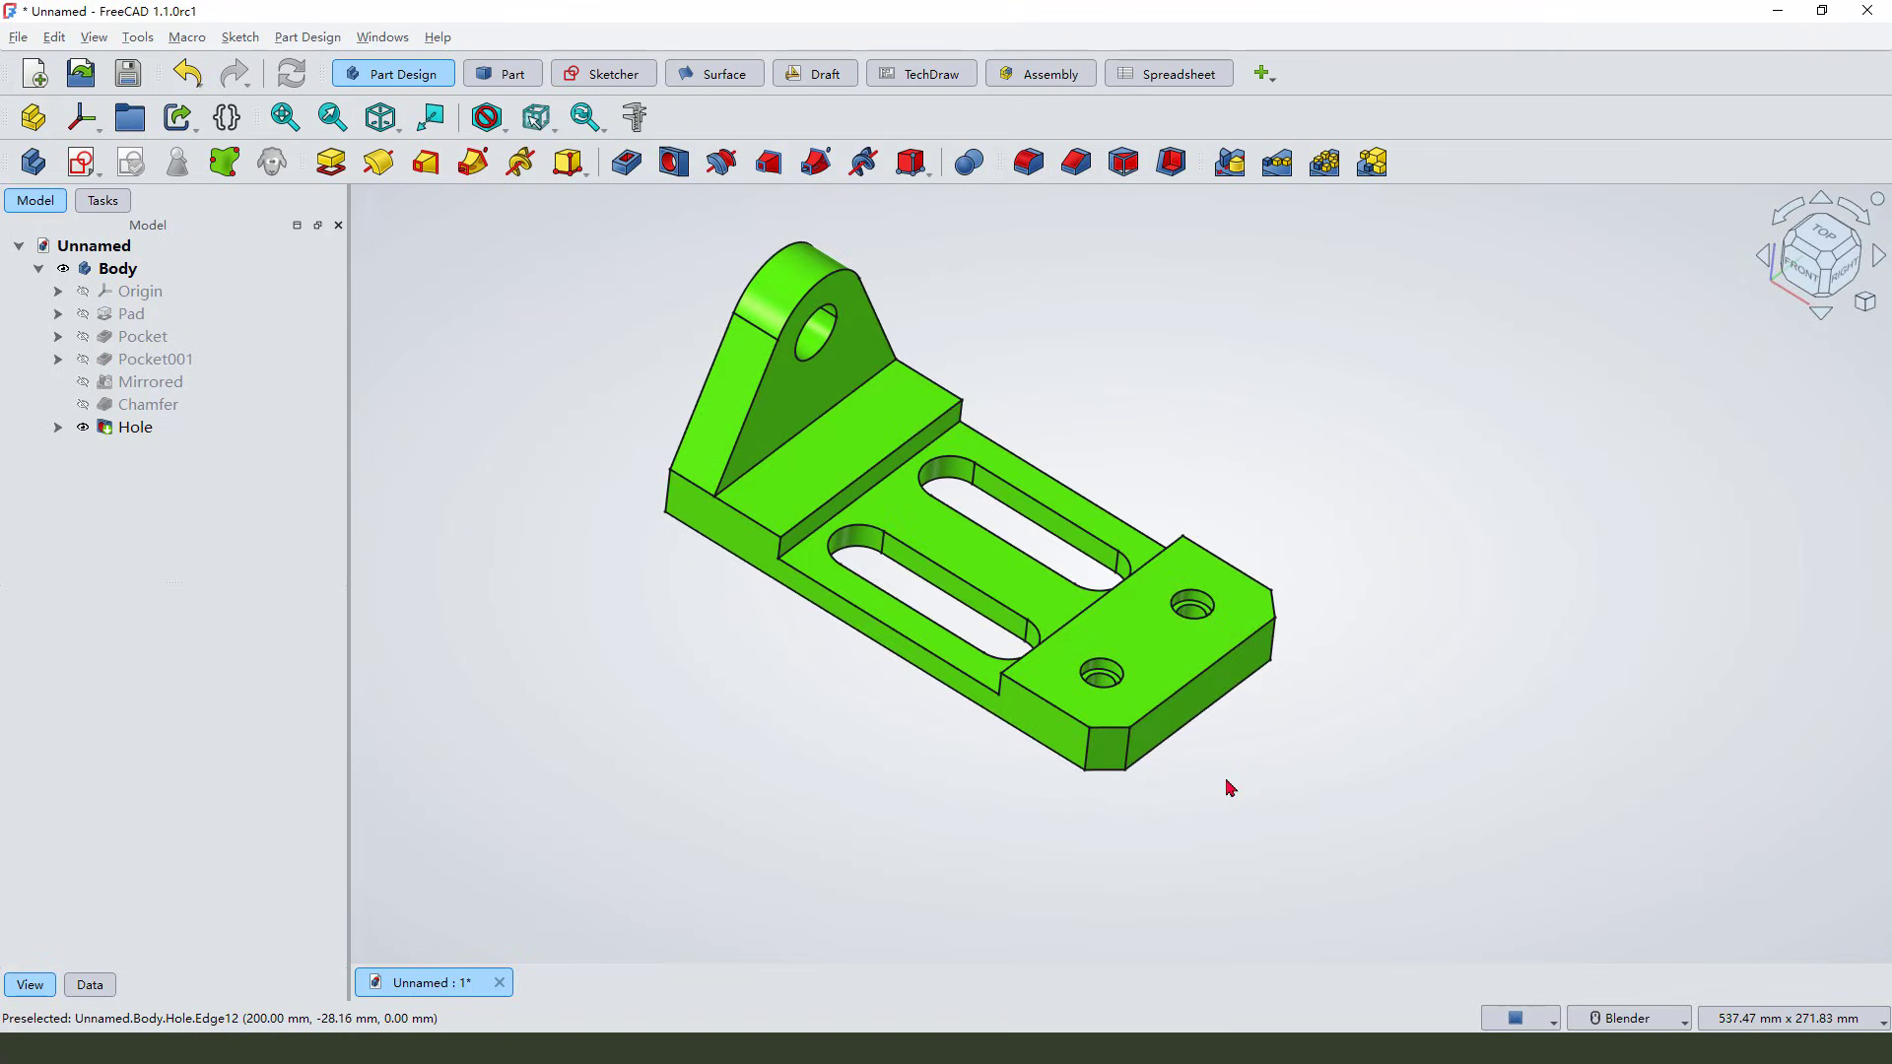